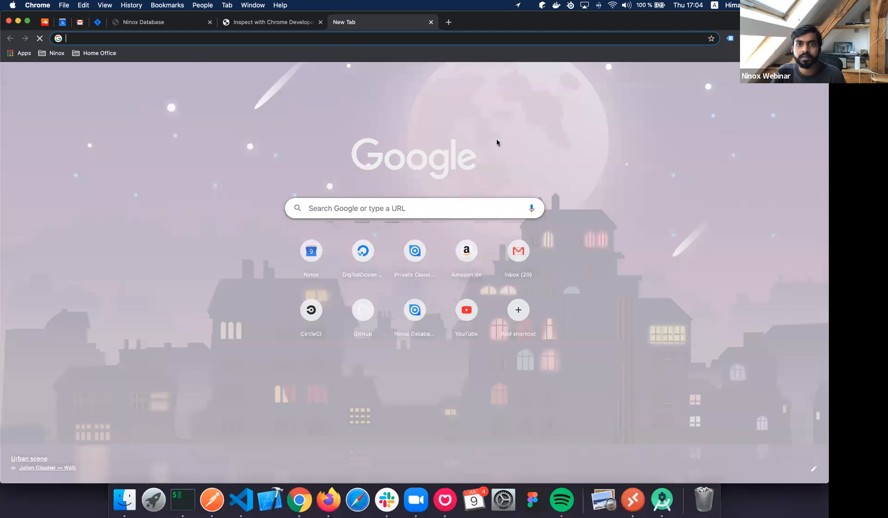
# Load ninox.com/manual and expand API to reach the Ninox REST API page.
pyautogui.click(266, 35)
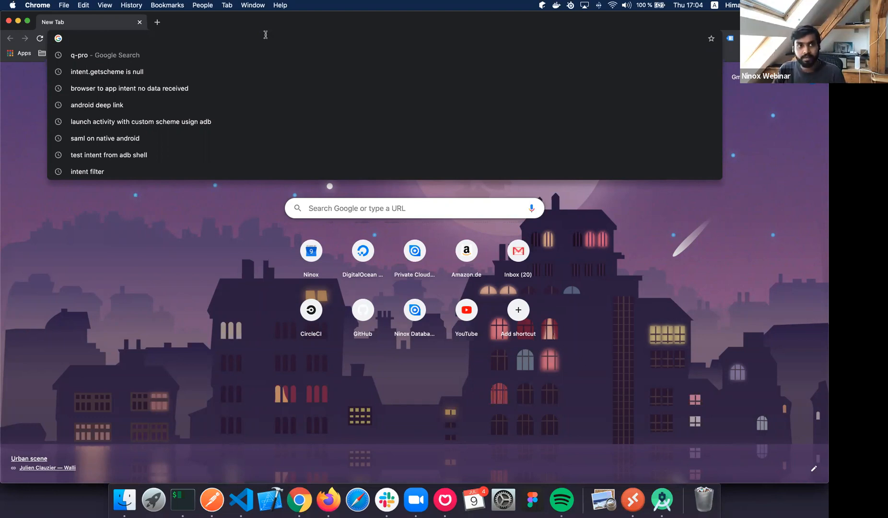
pyautogui.write('ninox.com/m')
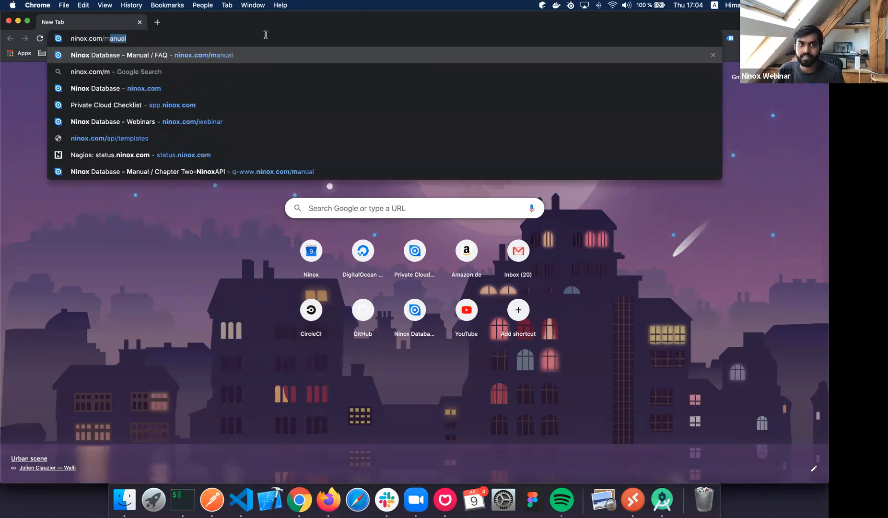
pyautogui.write('anual')
pyautogui.press('Return')
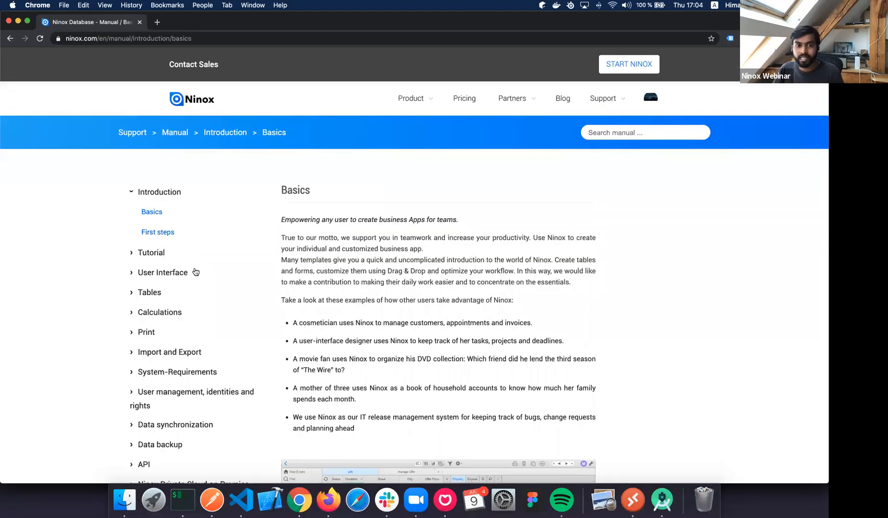
pyautogui.scroll(-5, 168, 254)
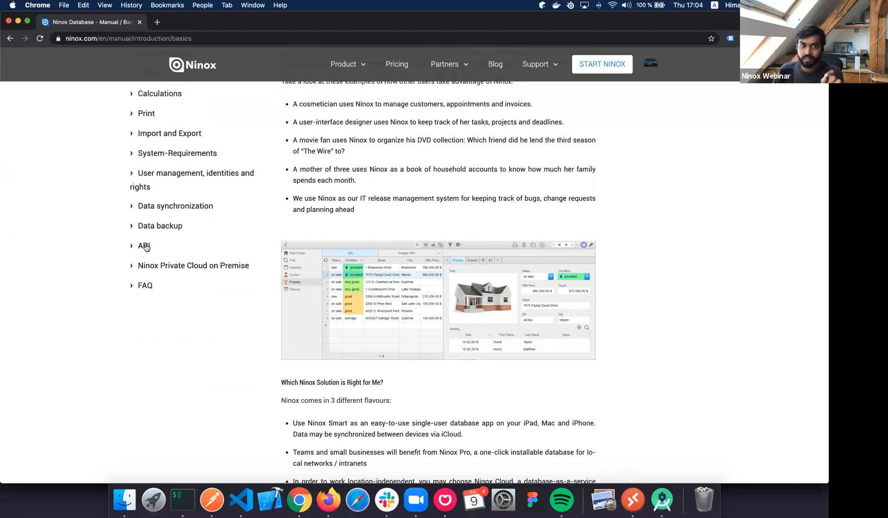
pyautogui.click(146, 246)
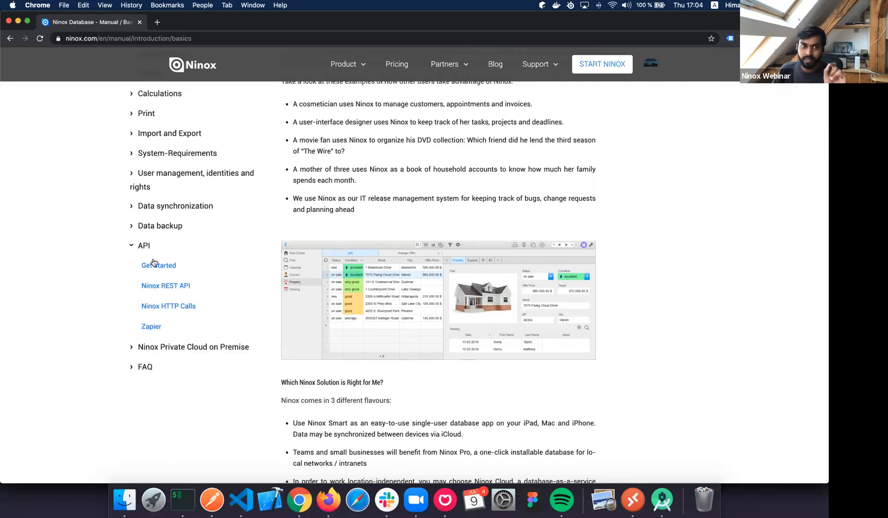
pyautogui.click(171, 289)
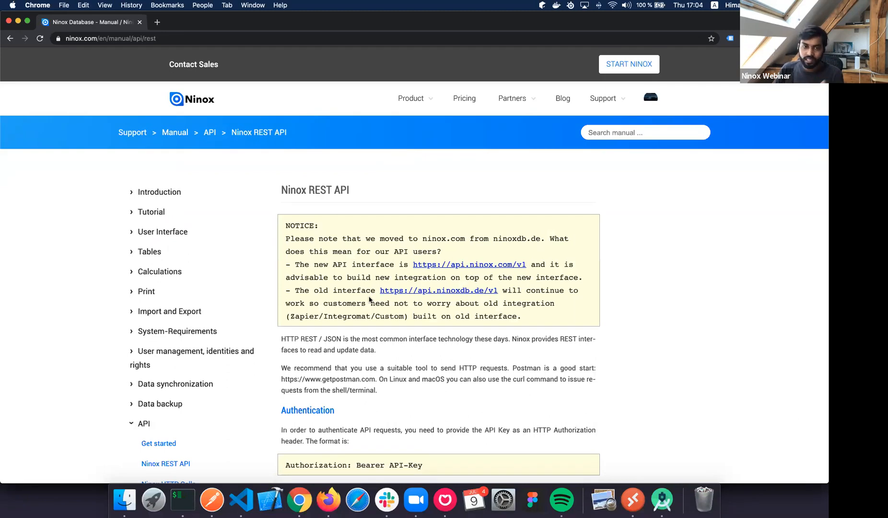
pyautogui.scroll(-5, 369, 299)
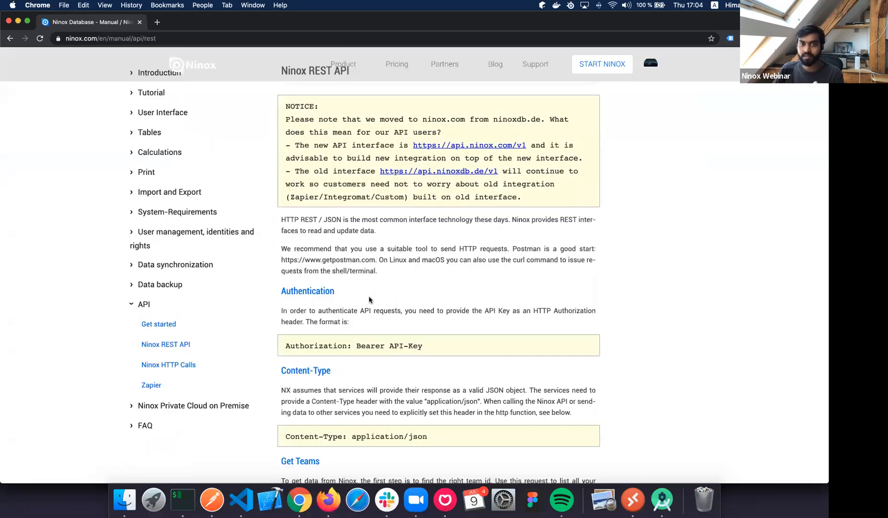
pyautogui.scroll(-4, 369, 300)
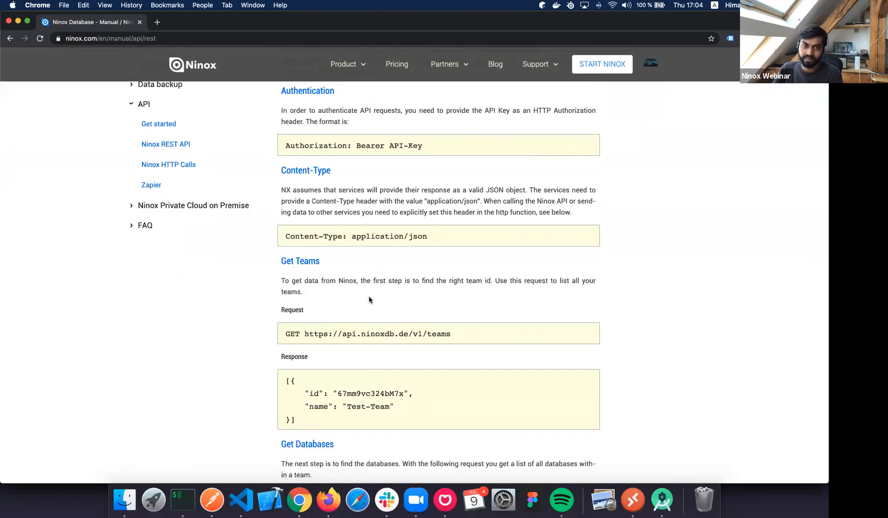
pyautogui.scroll(-1, 369, 299)
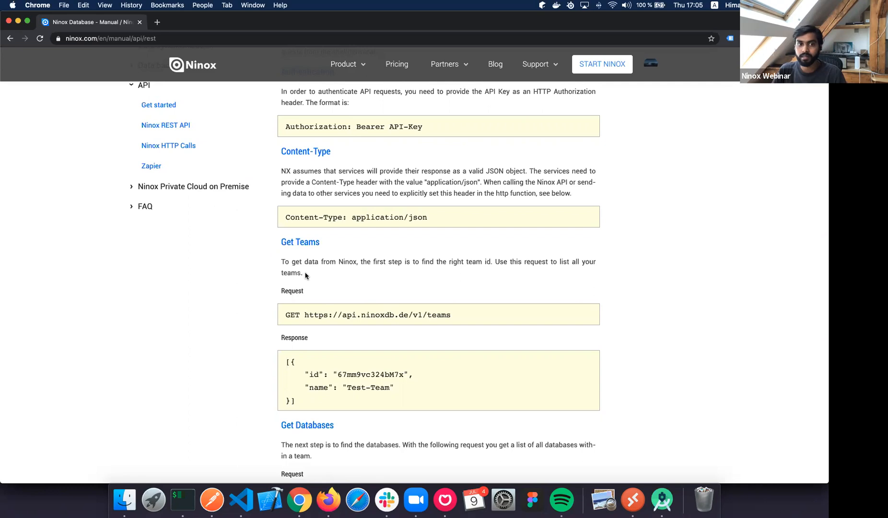
# Open new tabs with 'inte', 'flow' and 'node-red', and run the node-red and flow searches.
pyautogui.press('super+t')
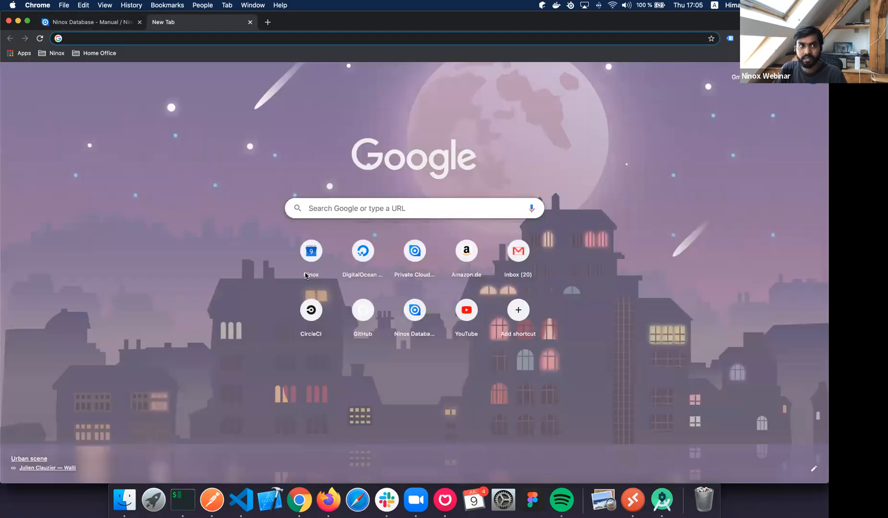
pyautogui.write('inte')
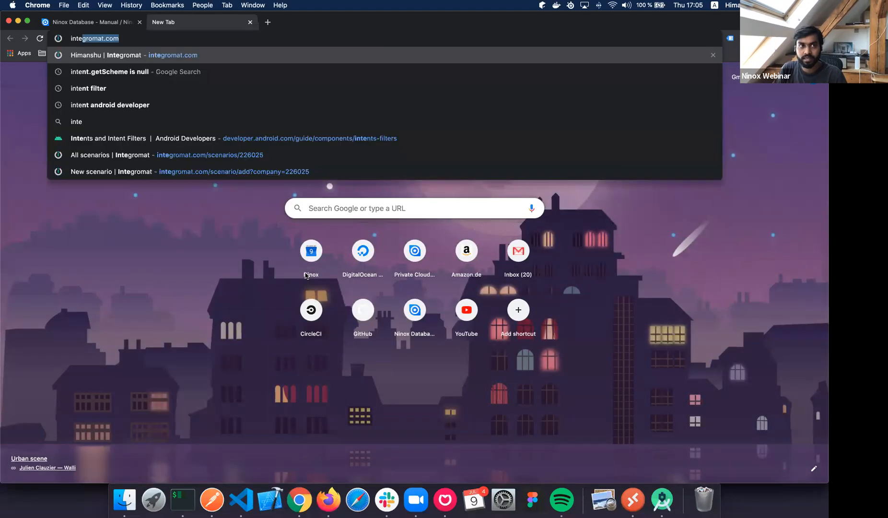
pyautogui.press('super+t')
pyautogui.press('super+t')
pyautogui.write('flow')
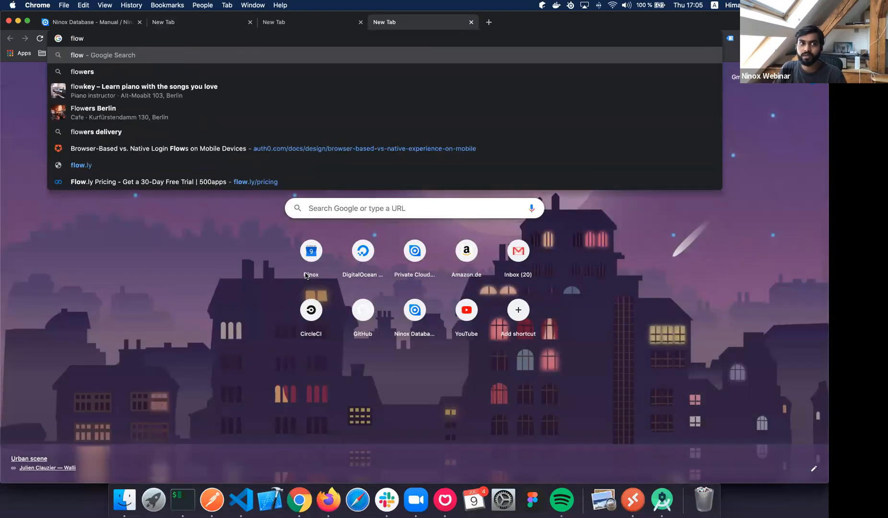
pyautogui.press('super+t')
pyautogui.write('node')
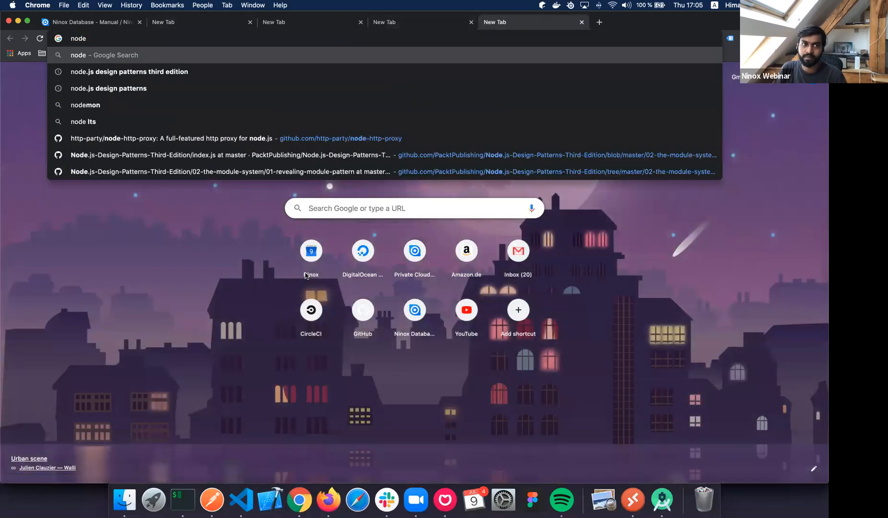
pyautogui.write('-red')
pyautogui.press('Return')
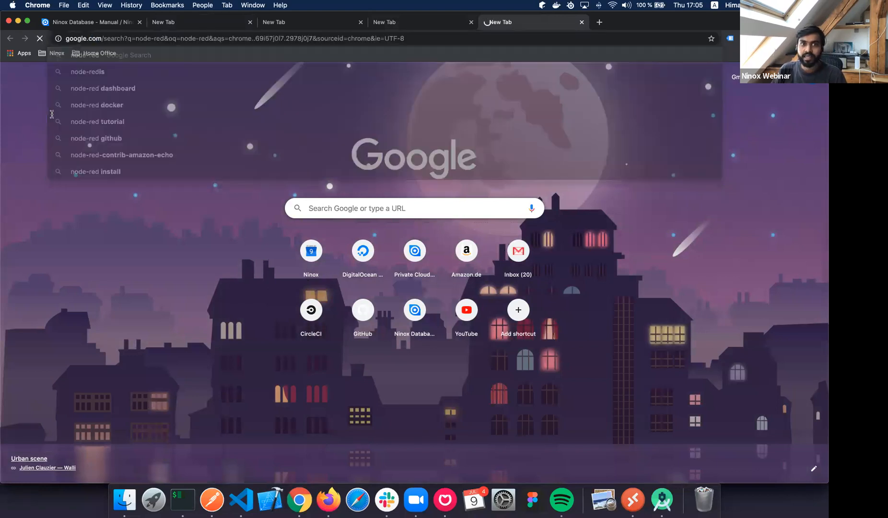
pyautogui.hotkey('ctrl', 'shift', 'Tab')
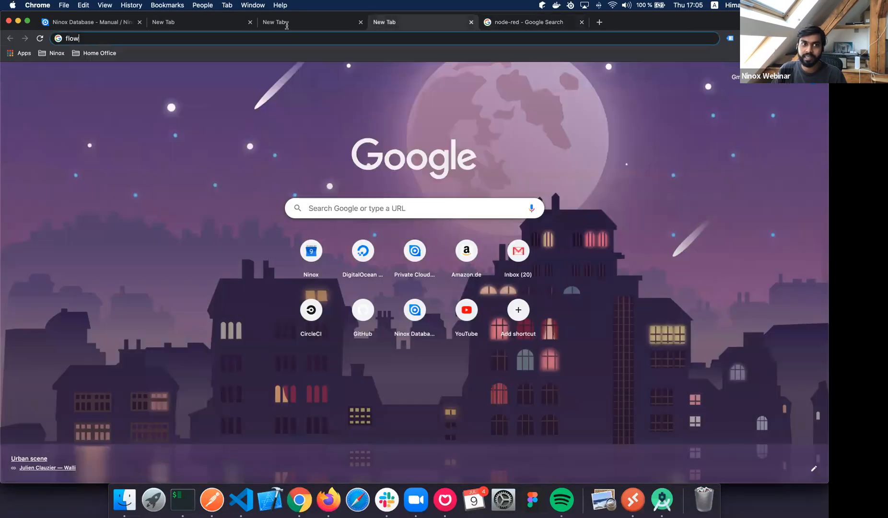
pyautogui.press('Return')
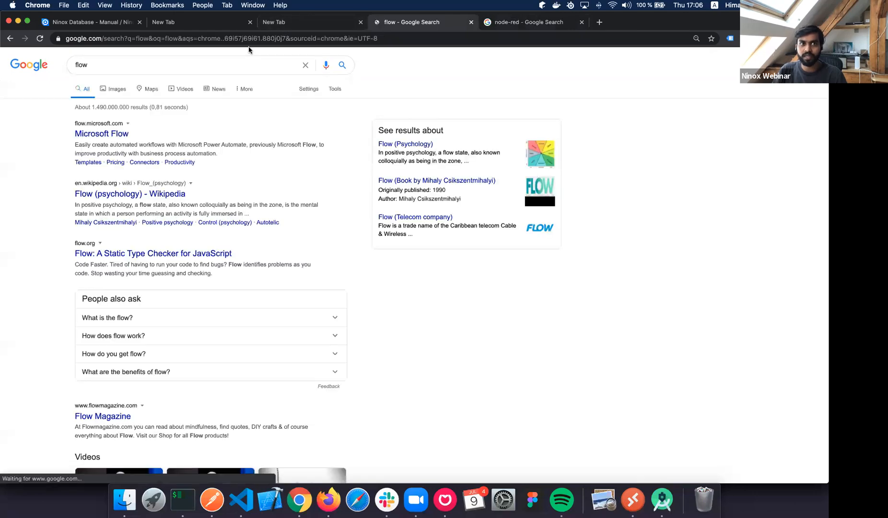
# Open the Zapier site, load integromat.com, then close the Zapier tab.
pyautogui.hotkey('ctrl', 'shift', 'Tab')
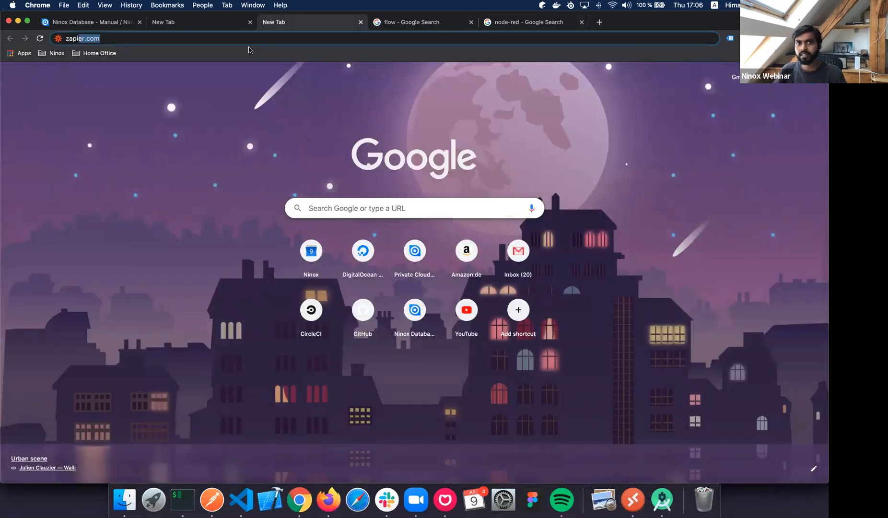
pyautogui.press('Return')
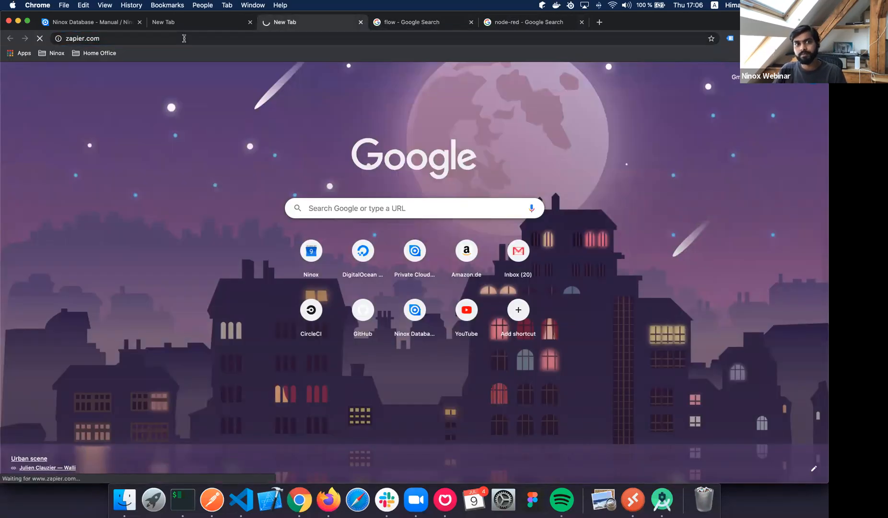
pyautogui.hotkey('ctrl', 'shift', 'Tab')
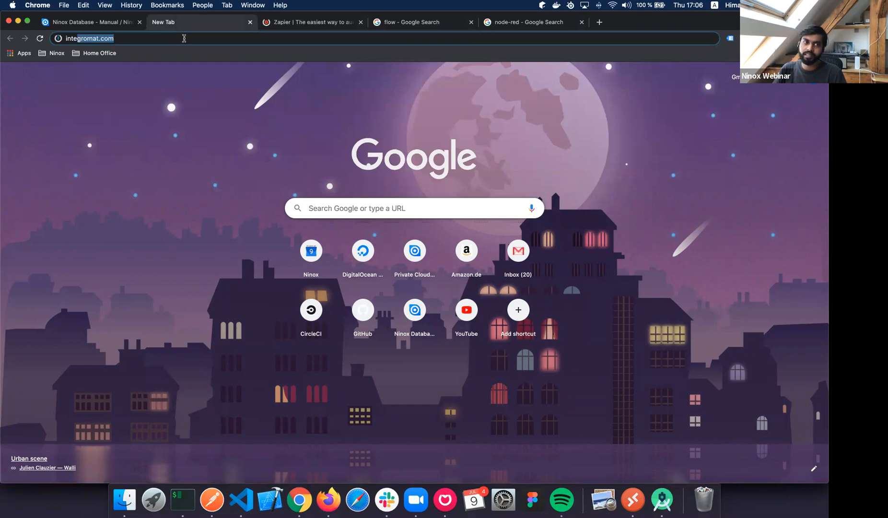
pyautogui.click(184, 38)
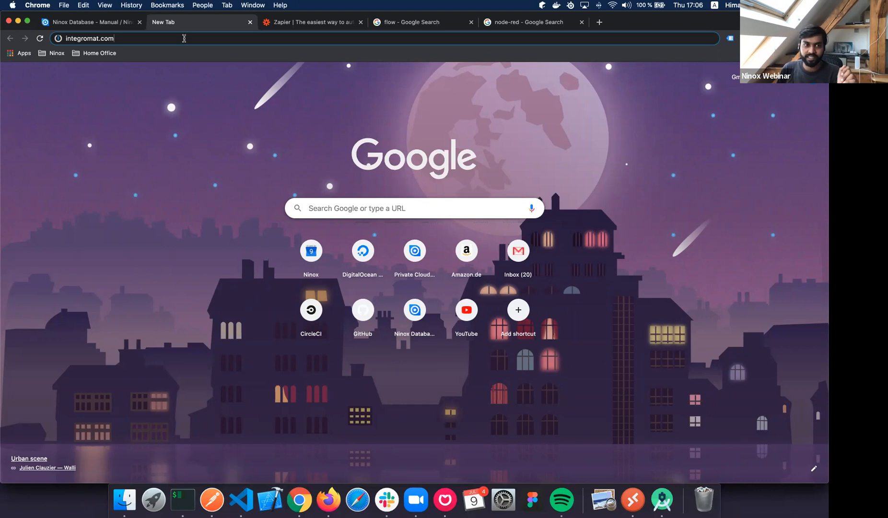
pyautogui.press('Return')
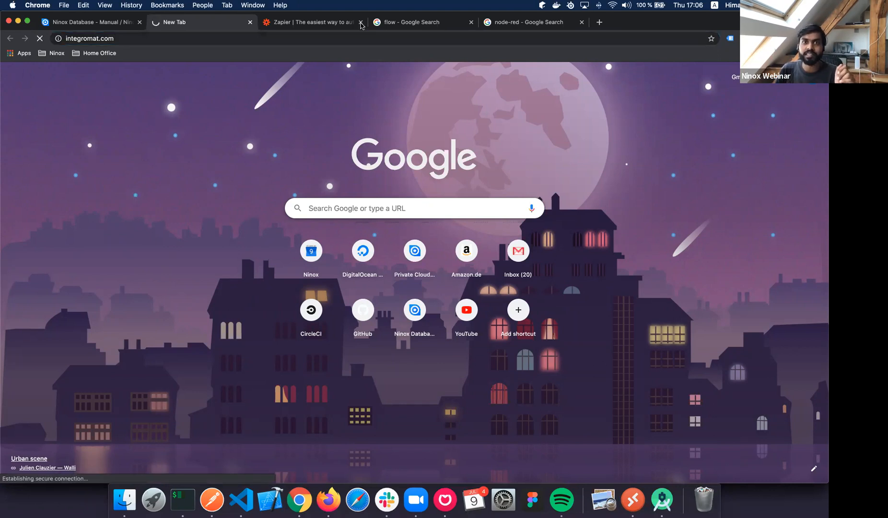
pyautogui.click(361, 22)
# Close the flow and node-red tabs and sign in to Integromat.
pyautogui.click(360, 22)
pyautogui.click(361, 23)
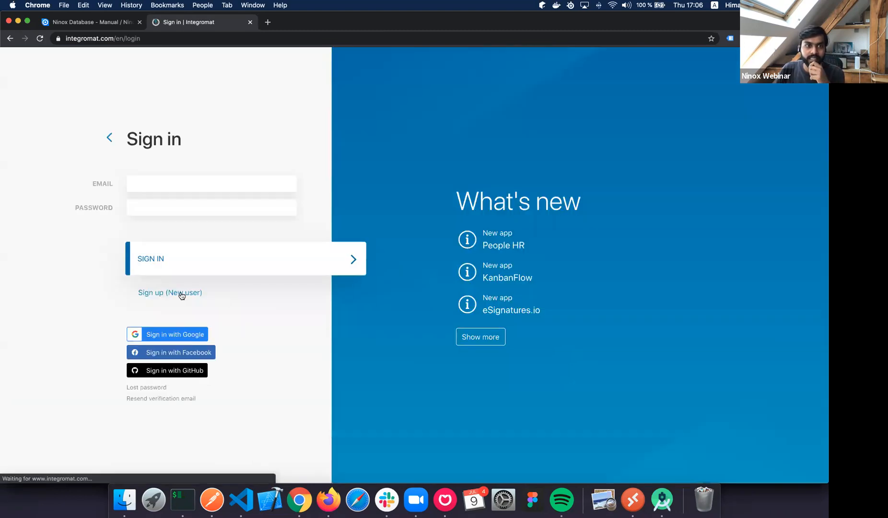
pyautogui.click(231, 263)
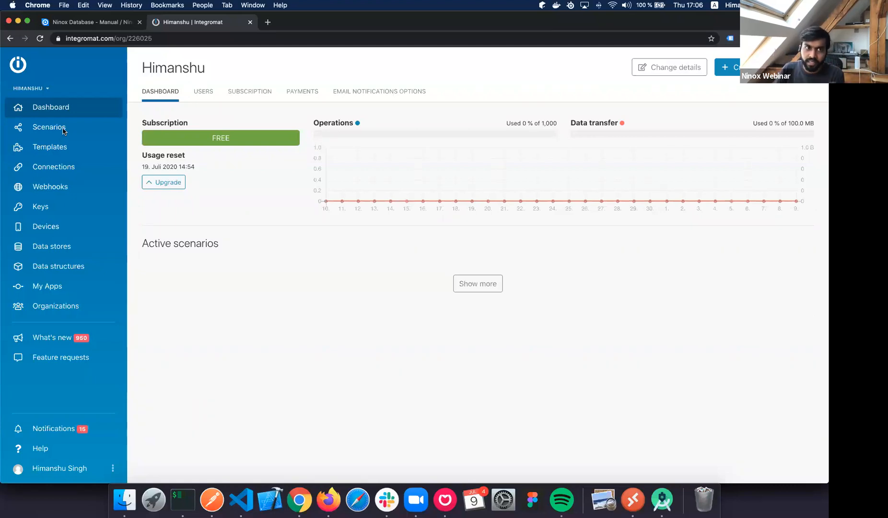
# Create a new scenario from the Scenarios list and focus the service search field.
pyautogui.click(64, 132)
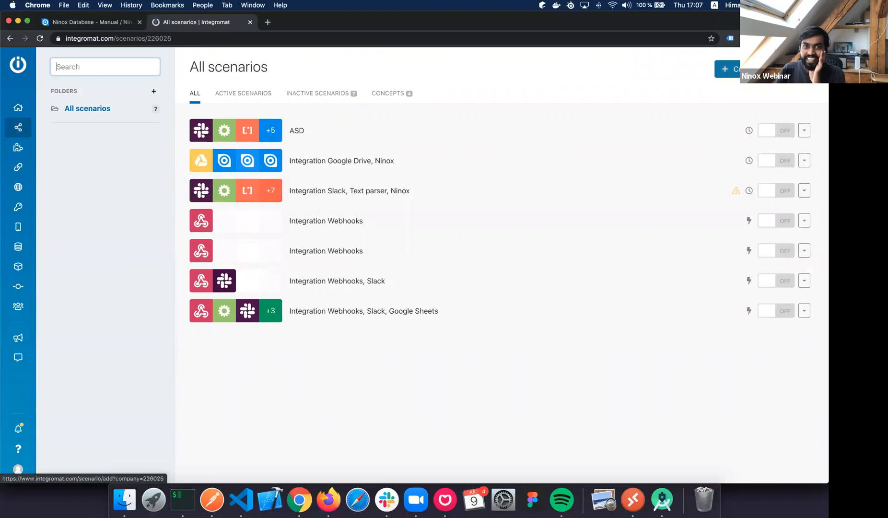
pyautogui.click(761, 69)
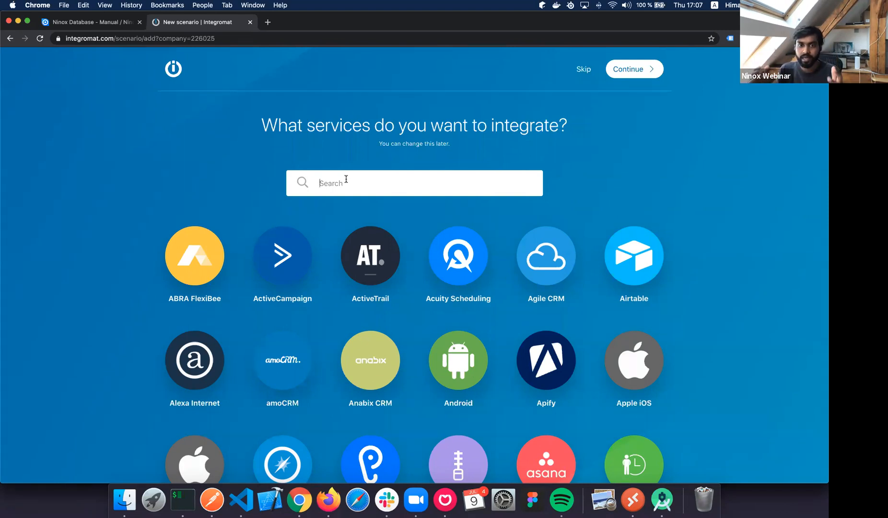
pyautogui.click(346, 179)
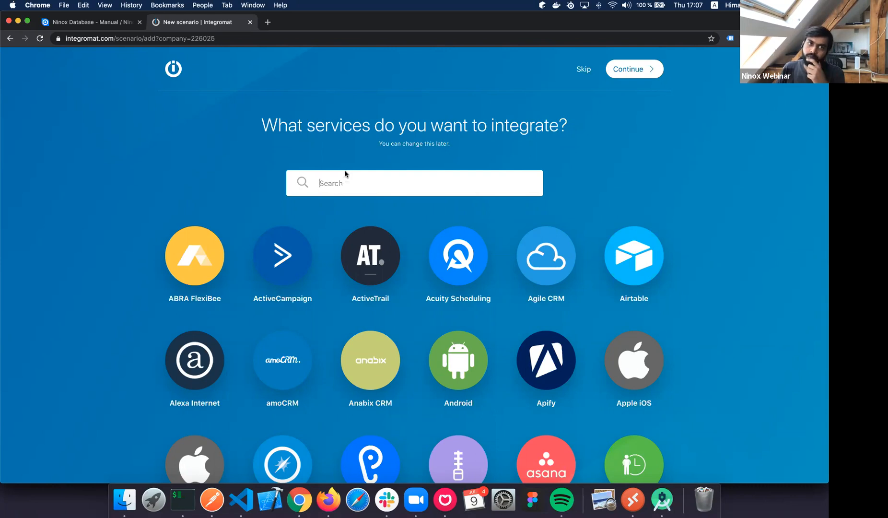
# Open the next.ninox.com web app in a new tab.
pyautogui.click(268, 22)
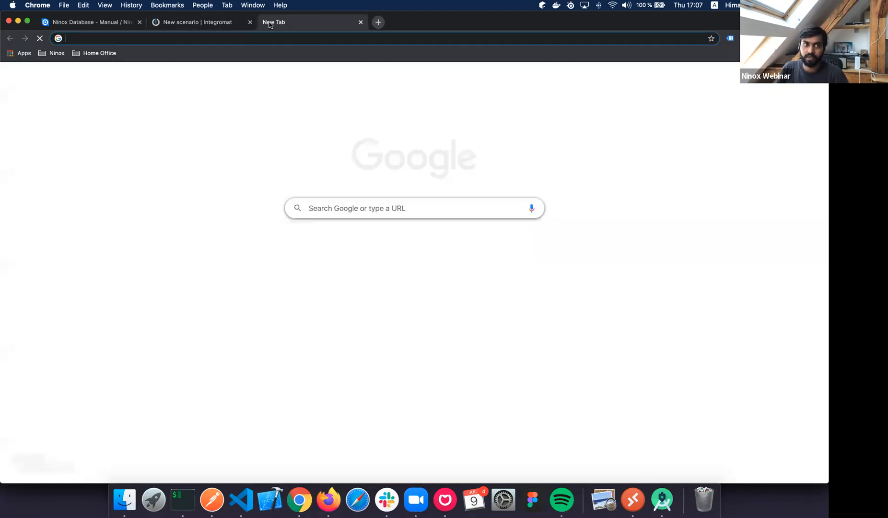
pyautogui.write('next')
pyautogui.press('Return')
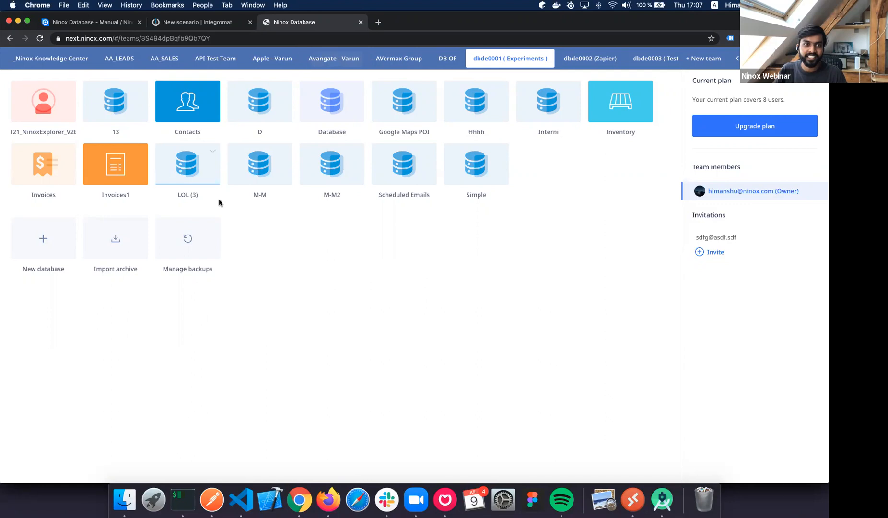
# Switch to the dbde0020 team and start a new database.
pyautogui.hscroll(10, 641, 56)
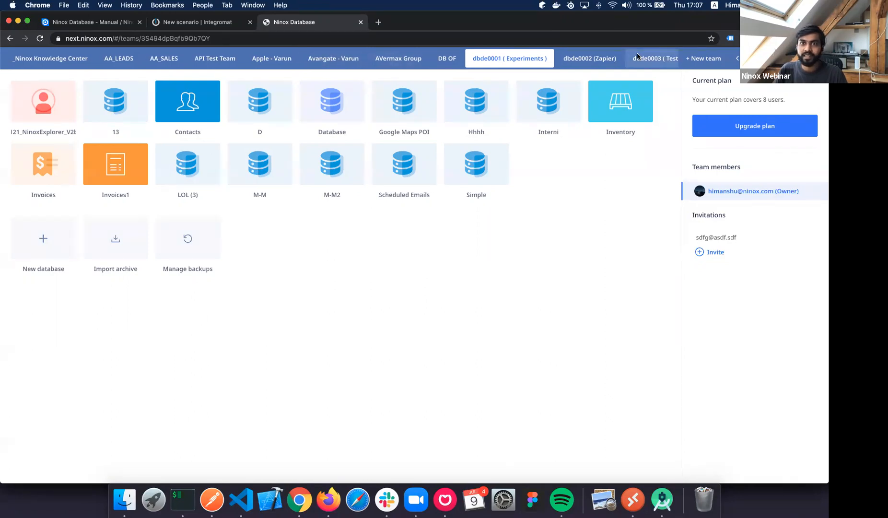
pyautogui.hscroll(10, 638, 56)
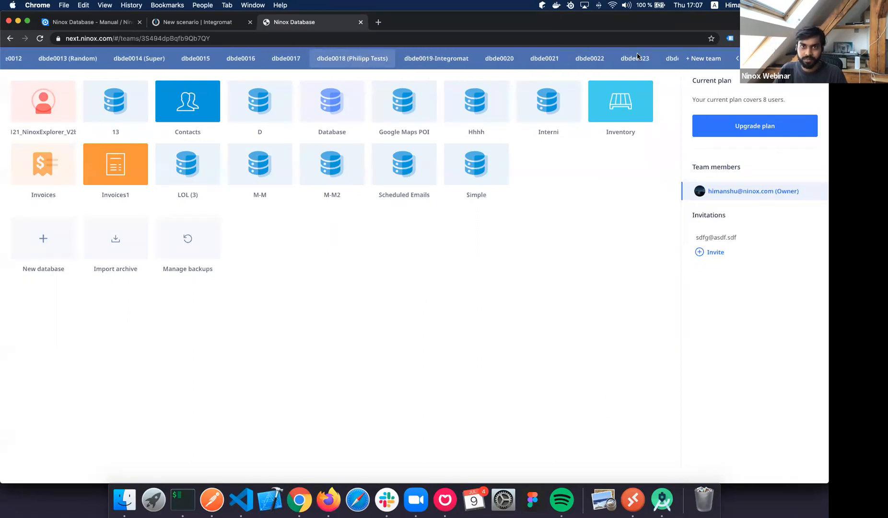
pyautogui.click(404, 58)
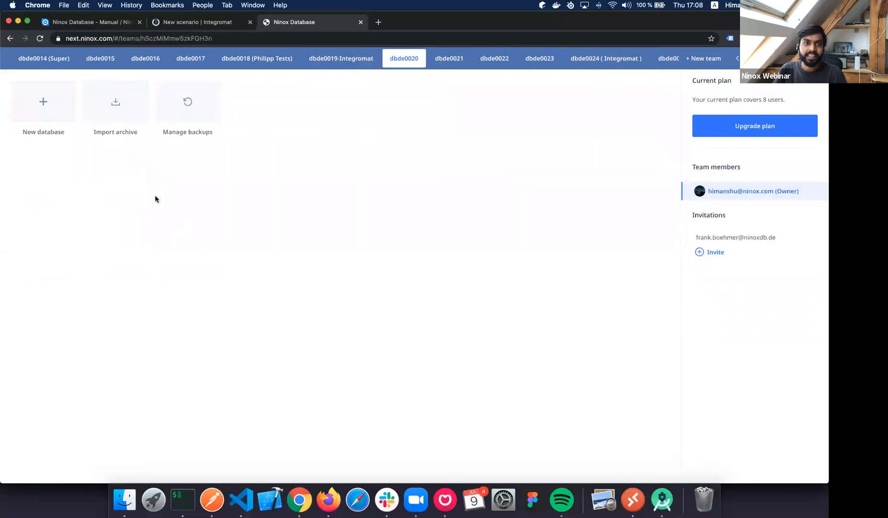
pyautogui.click(53, 253)
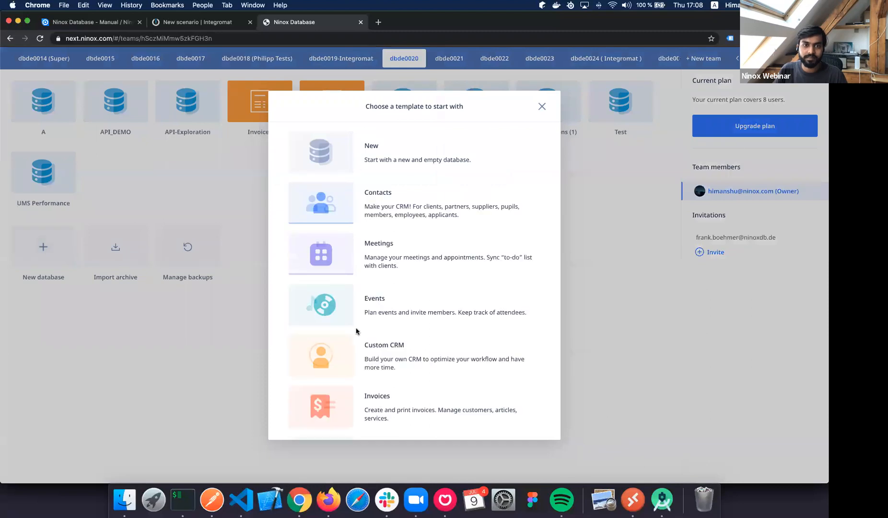
# Create an empty database named 'Interactions' with the info icon.
pyautogui.click(410, 130)
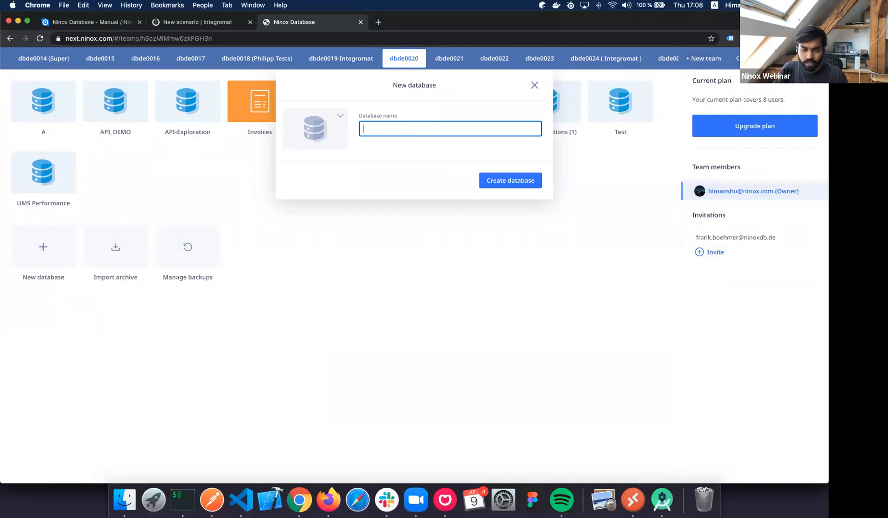
pyautogui.write('In')
pyautogui.press('BackSpace')
pyautogui.write('n')
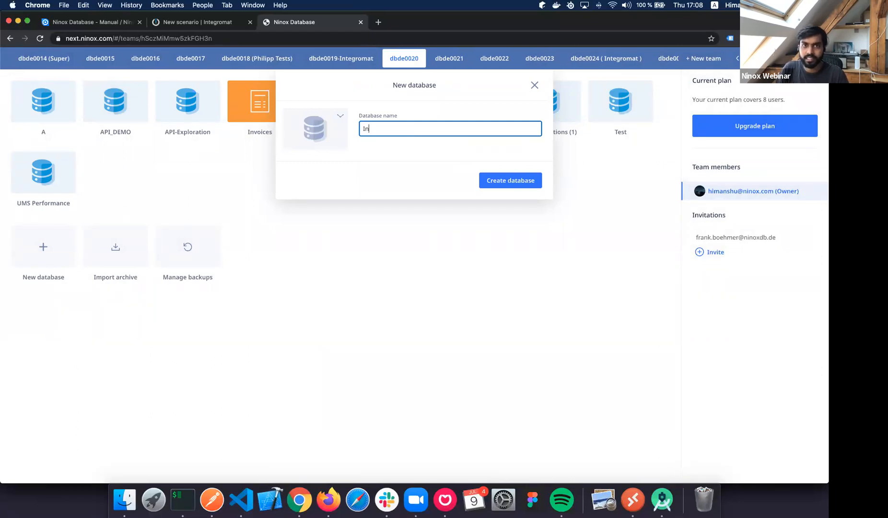
pyautogui.write('teracttion')
pyautogui.press('BackSpace')
pyautogui.press('BackSpace')
pyautogui.press('BackSpace')
pyautogui.press('BackSpace')
pyautogui.write('tio')
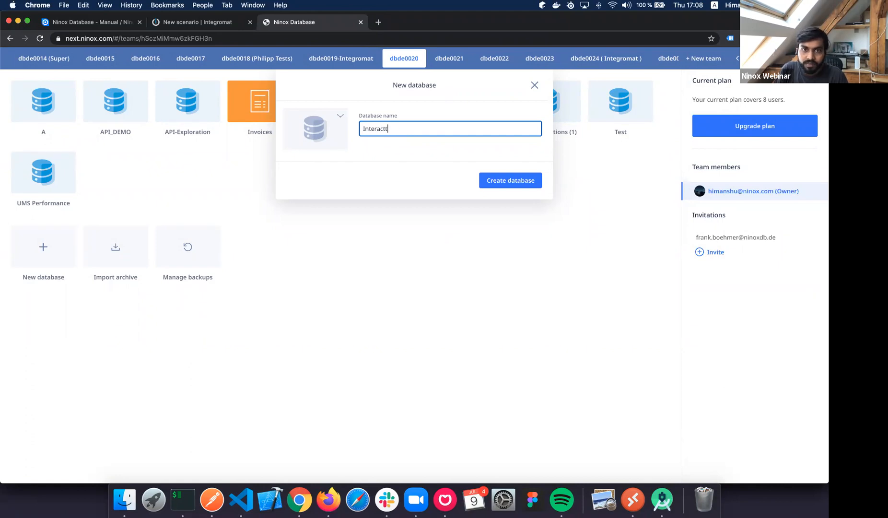
pyautogui.press('BackSpace')
pyautogui.press('BackSpace')
pyautogui.press('BackSpace')
pyautogui.write('ions')
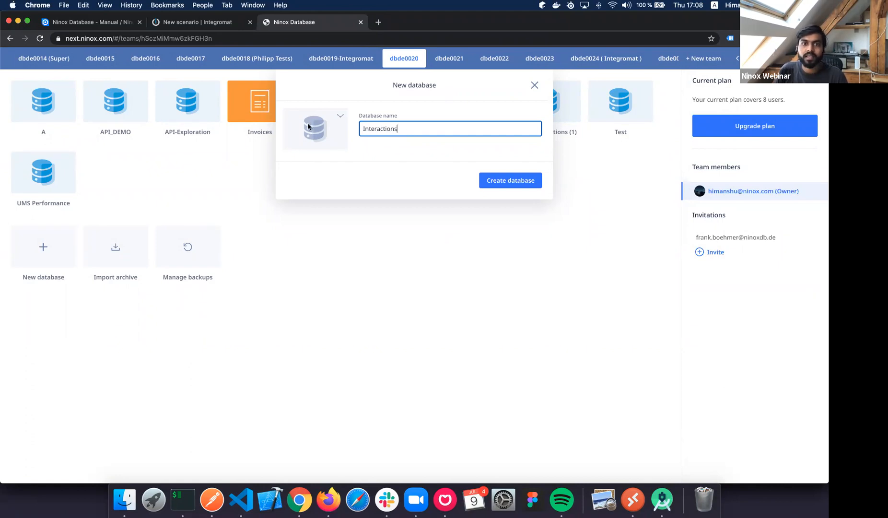
pyautogui.press('Return')
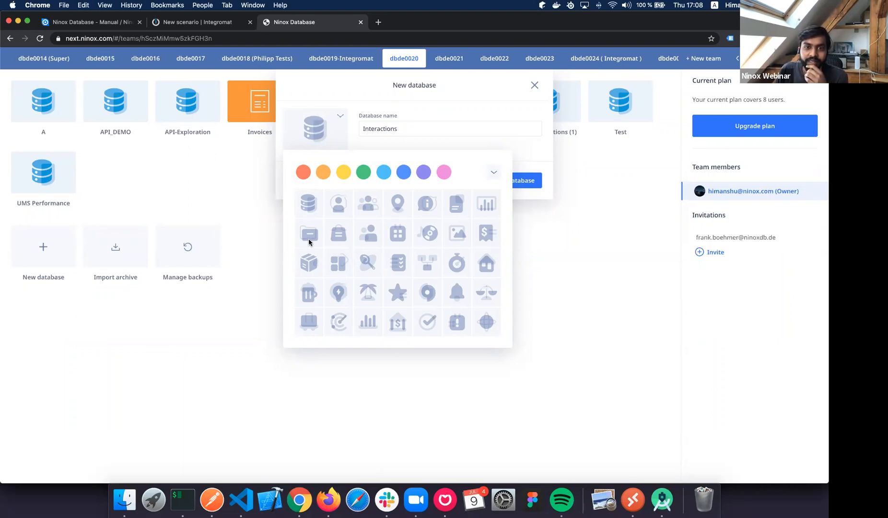
pyautogui.click(429, 211)
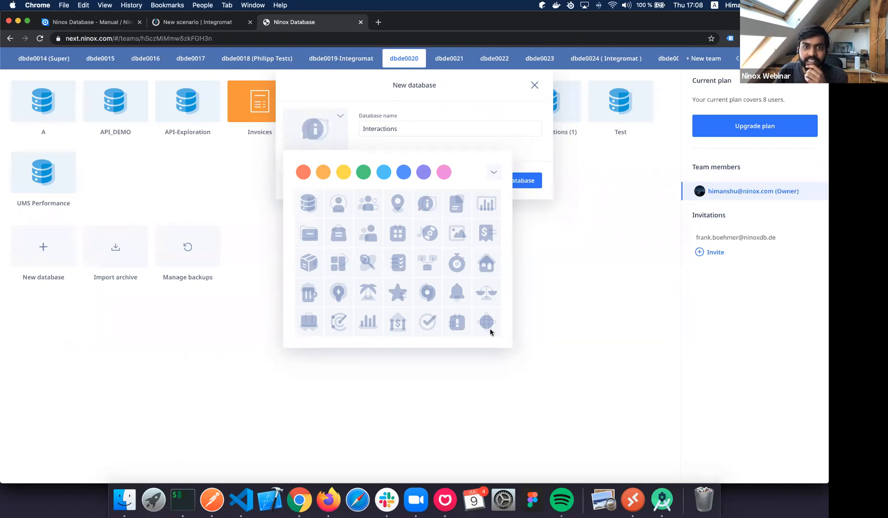
pyautogui.click(480, 319)
pyautogui.click(511, 181)
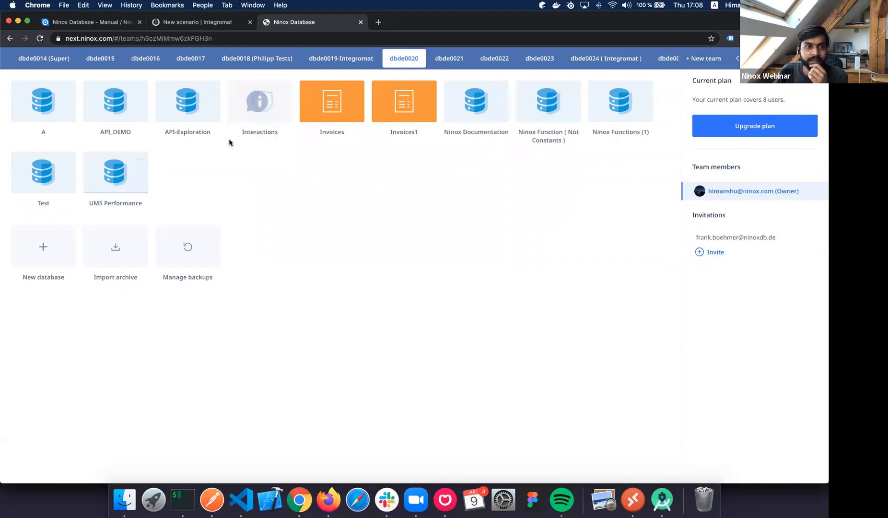
# Open the Interactions database and add a new table named 'Emails'.
pyautogui.click(257, 103)
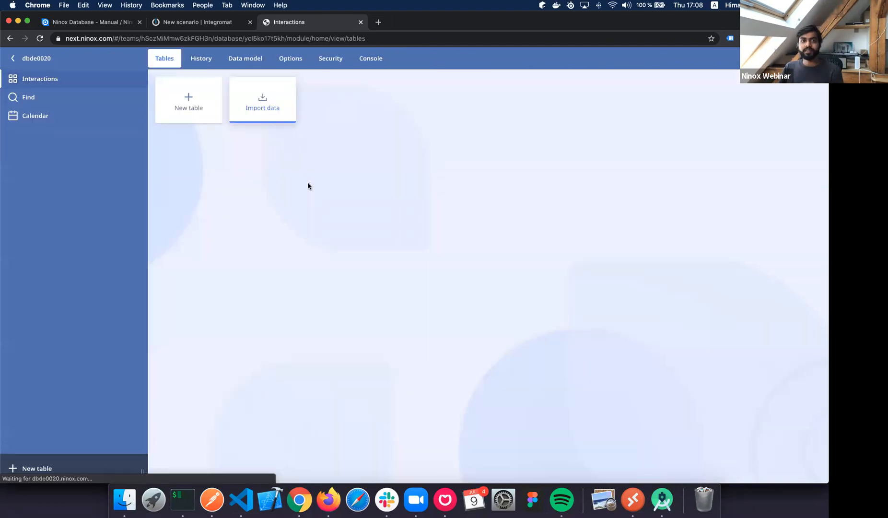
pyautogui.click(320, 194)
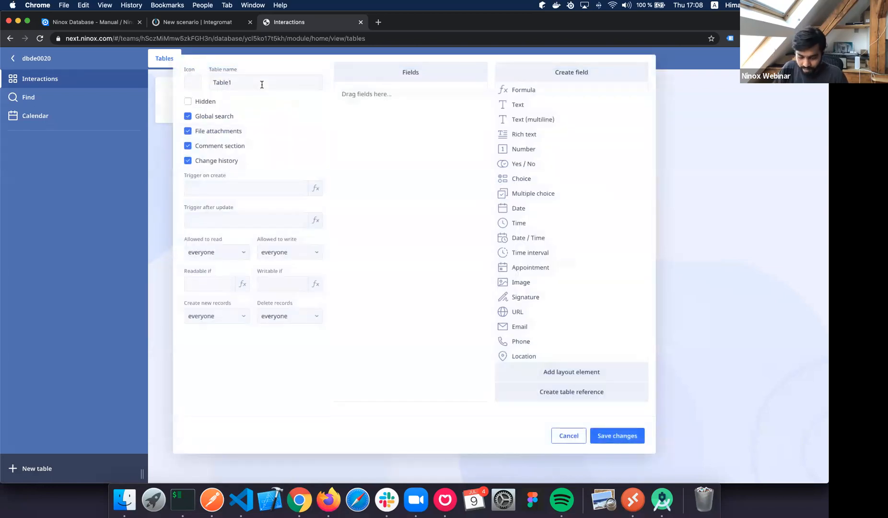
pyautogui.doubleClick(262, 85)
pyautogui.write('Emails')
pyautogui.press('Return')
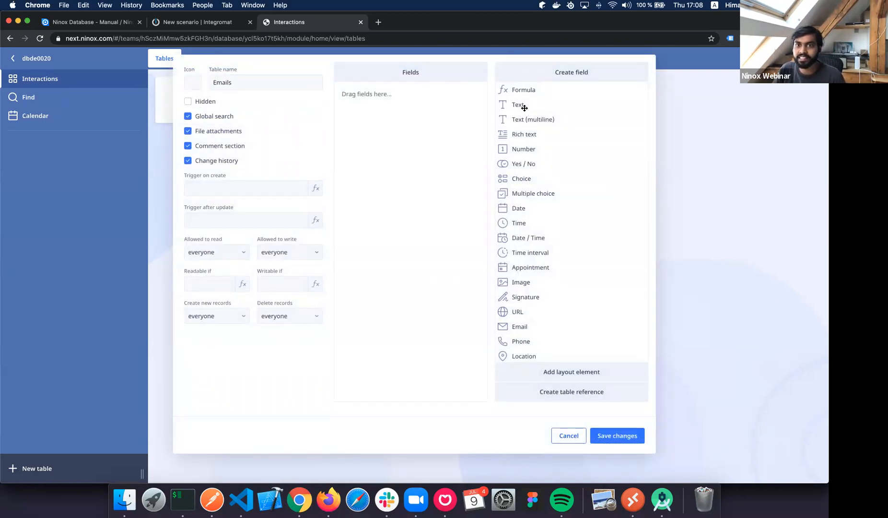
# Add text fields 'Subject' and 'Text - Body' and a rich text field 'HTML - Body'.
pyautogui.moveTo(520, 119); pyautogui.dragTo(413, 111)
pyautogui.write('Su')
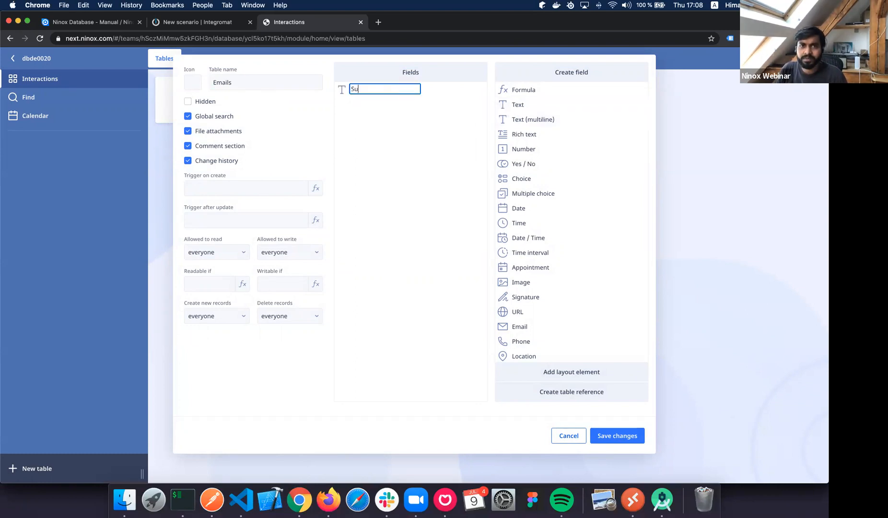
pyautogui.write('bject')
pyautogui.press('Return')
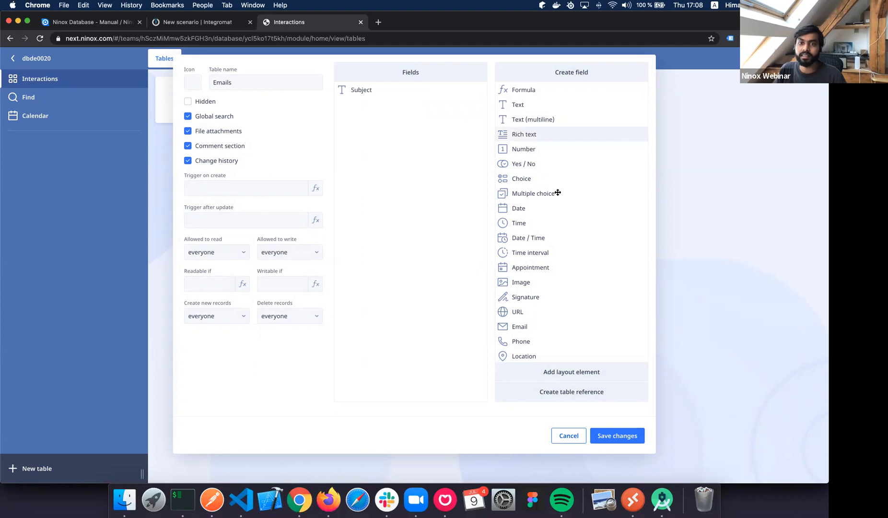
pyautogui.moveTo(542, 119); pyautogui.dragTo(387, 110)
pyautogui.write('Text')
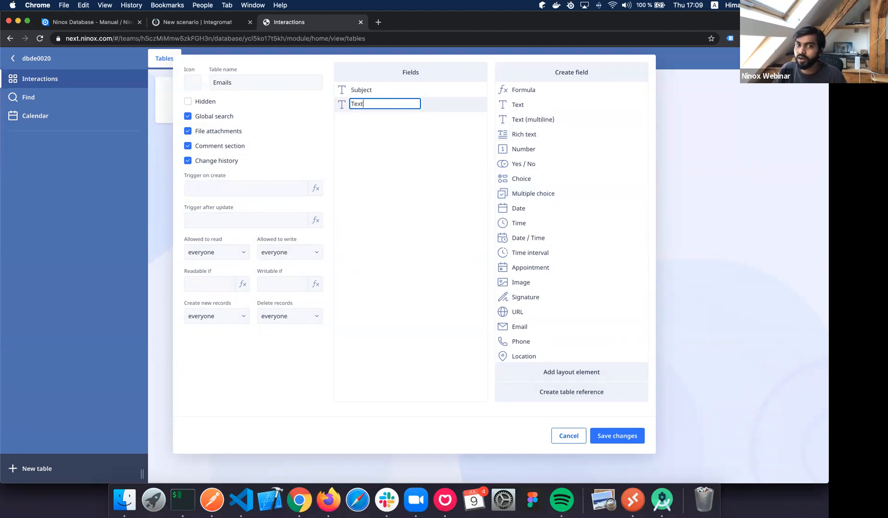
pyautogui.write(' - Body')
pyautogui.press('Return')
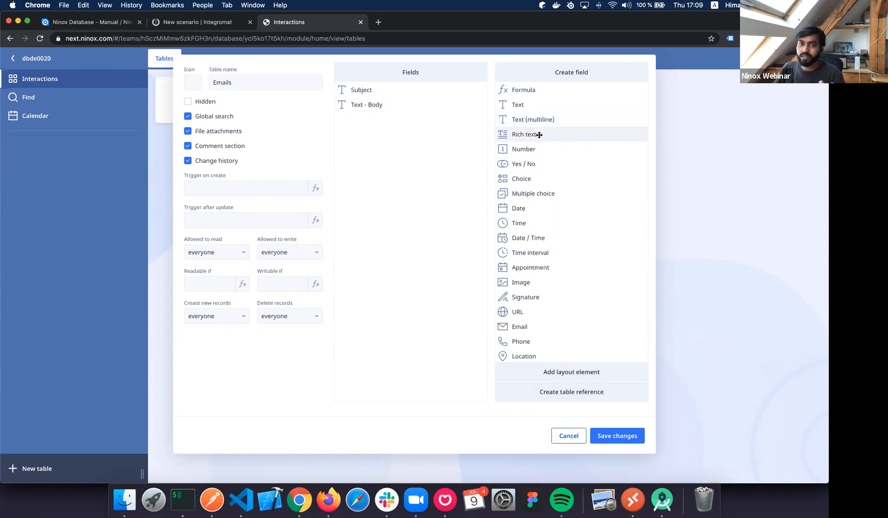
pyautogui.moveTo(539, 135); pyautogui.dragTo(415, 146)
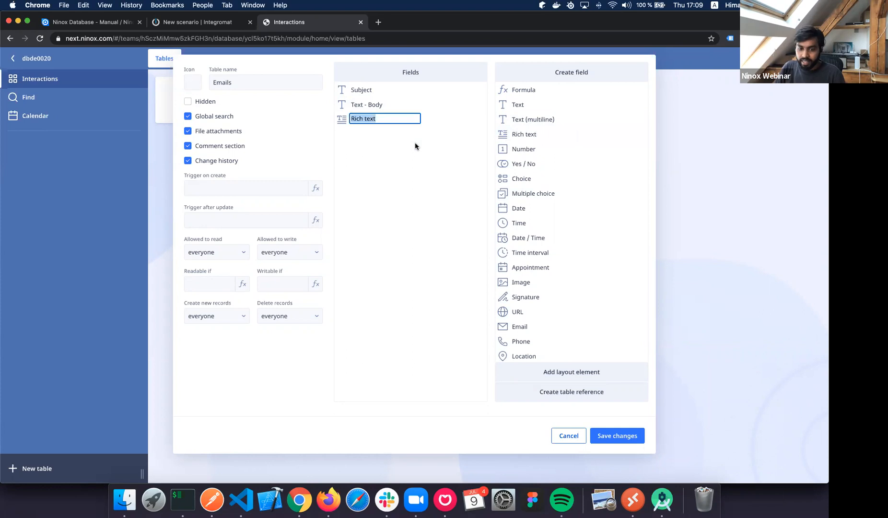
pyautogui.write('HTML - o')
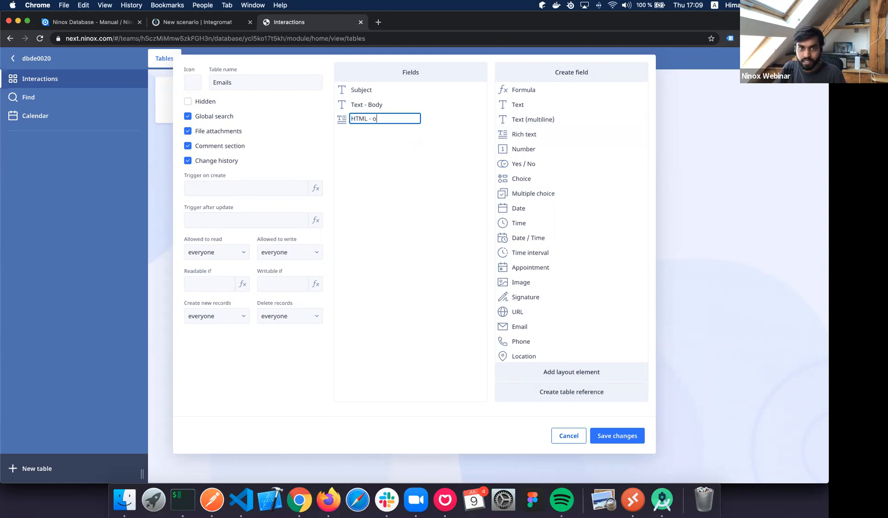
pyautogui.press('BackSpace')
pyautogui.write('Body')
pyautogui.press('Return')
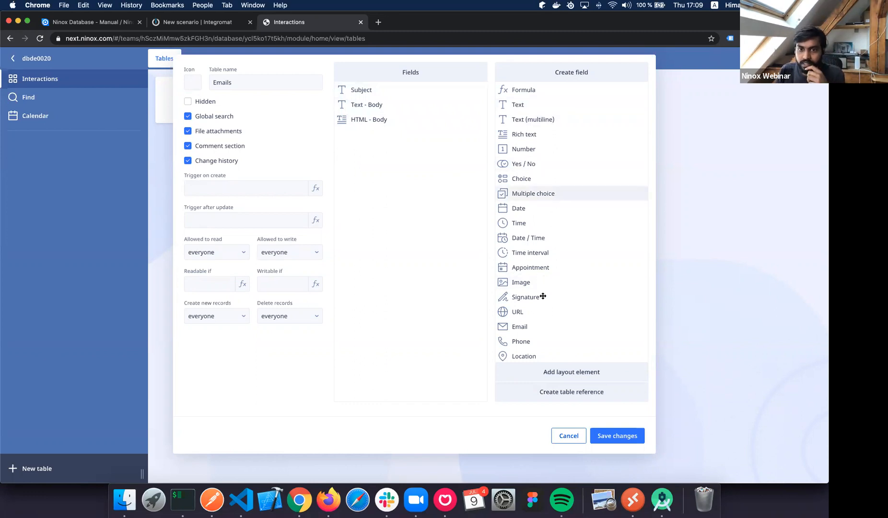
# Add two email fields named 'From' and 'To' to the Emails table.
pyautogui.moveTo(520, 327); pyautogui.dragTo(398, 152)
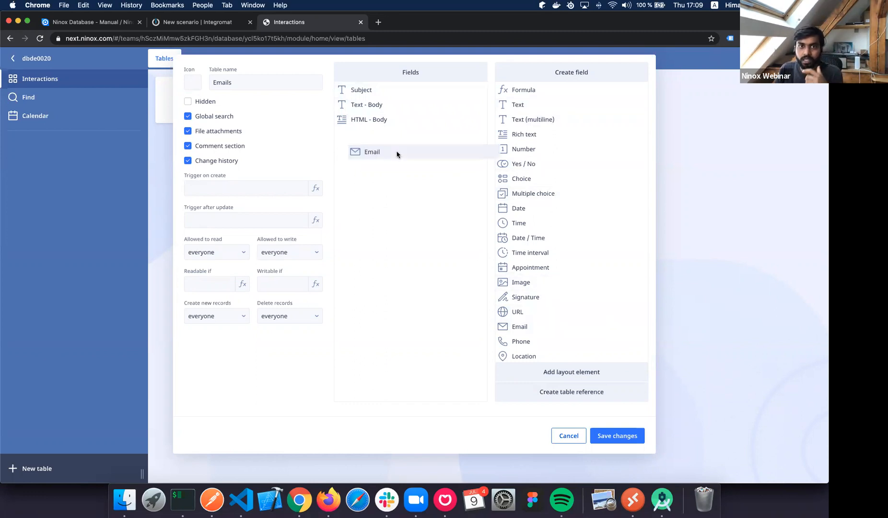
pyautogui.write('From')
pyautogui.press('Return')
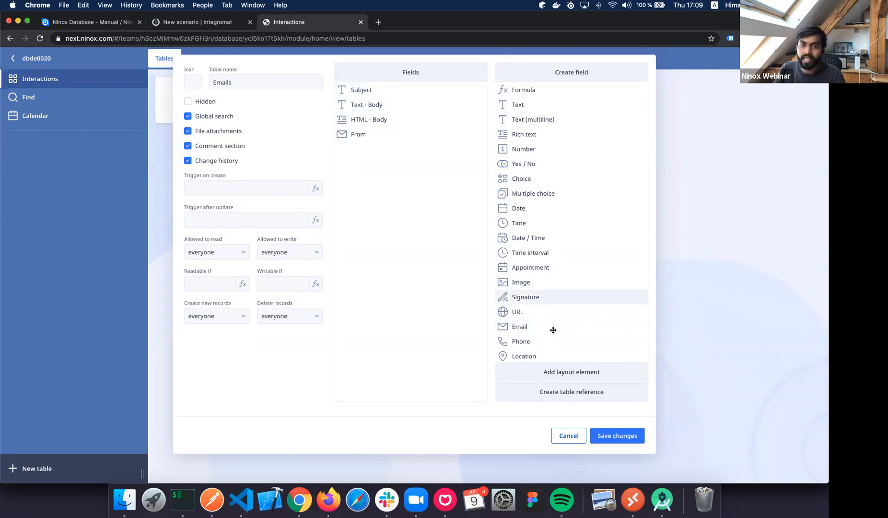
pyautogui.moveTo(435, 235); pyautogui.dragTo(434, 236)
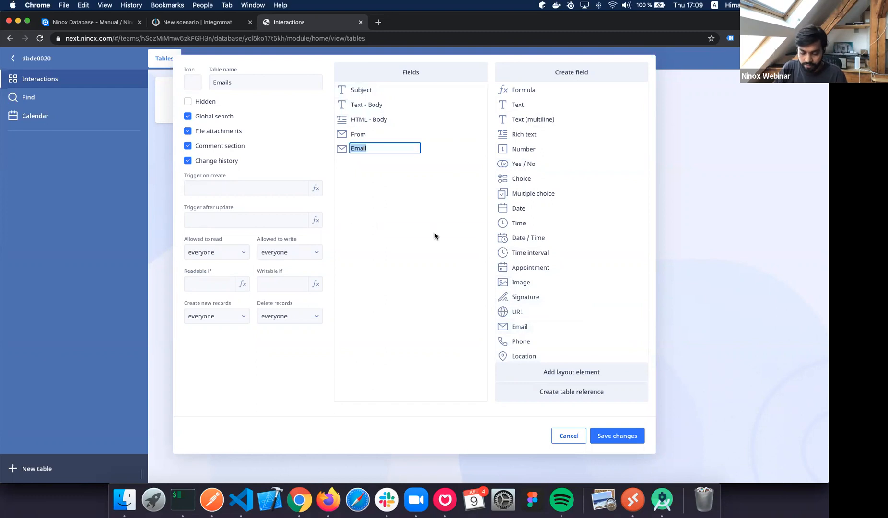
pyautogui.write('To')
pyautogui.press('Return')
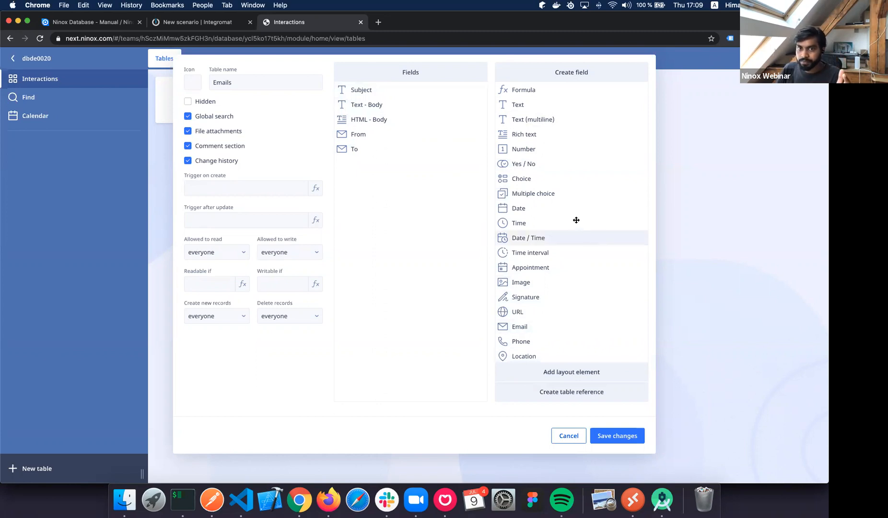
# Add a date and time field named 'Date of Email'.
pyautogui.moveTo(562, 240); pyautogui.dragTo(409, 228)
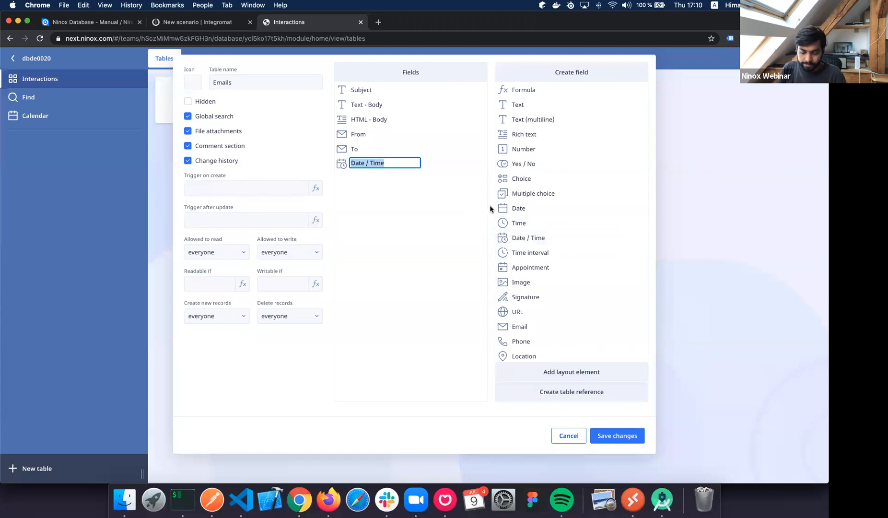
pyautogui.write('Received')
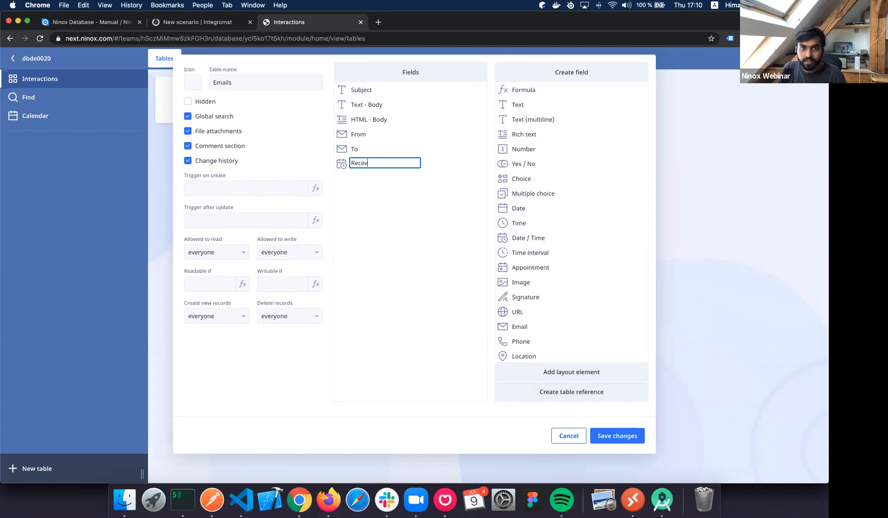
pyautogui.hotkey('alt', 'BackSpace')
pyautogui.write('Date pp')
pyautogui.press('BackSpace')
pyautogui.write('pf')
pyautogui.press('BackSpace')
pyautogui.press('BackSpace')
pyautogui.press('BackSpace')
pyautogui.press('BackSpace')
pyautogui.write('of Email')
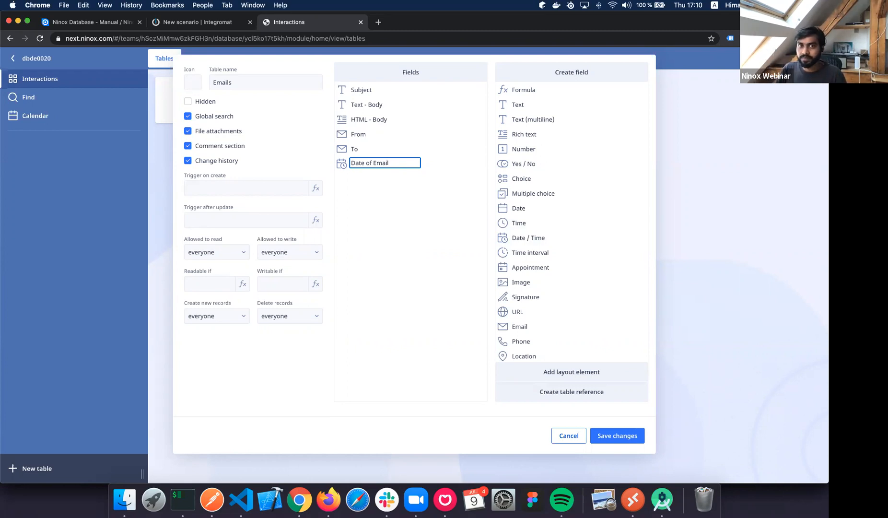
pyautogui.click(490, 204)
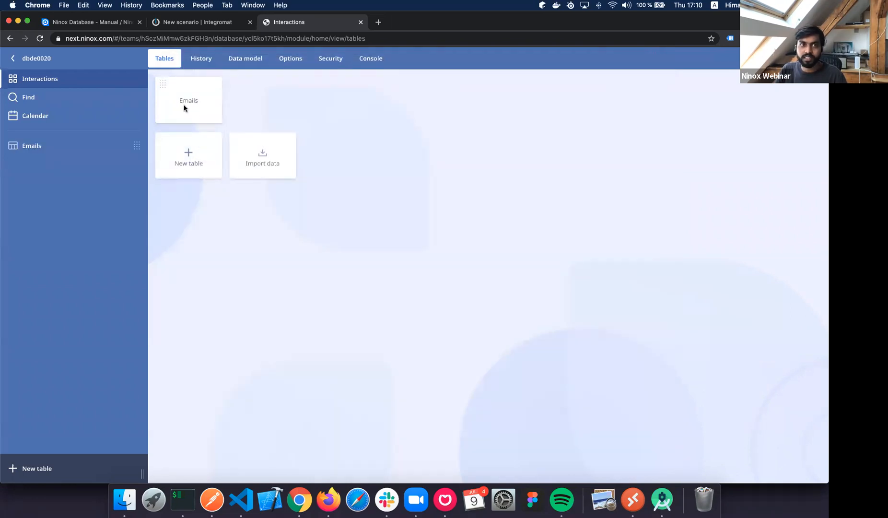
# Save the table changes and widen the HTML - Body column.
pyautogui.click(185, 105)
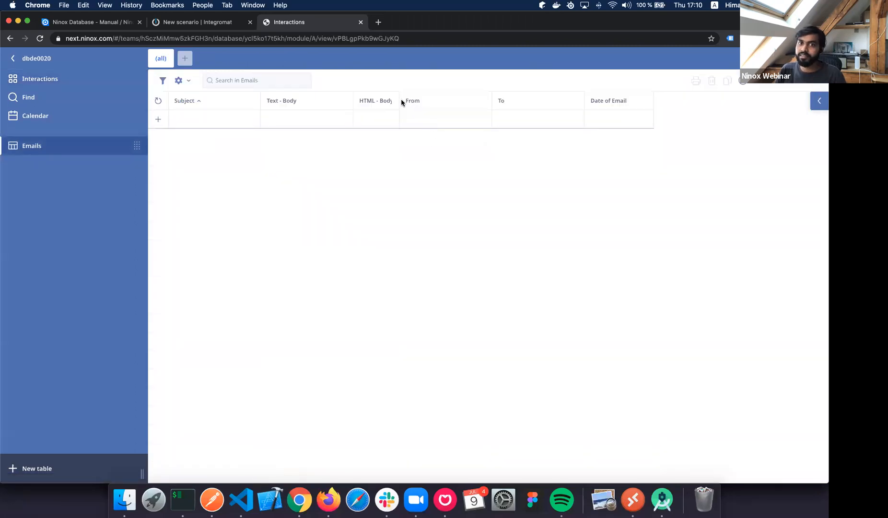
pyautogui.moveTo(400, 99); pyautogui.dragTo(434, 98)
pyautogui.click(210, 23)
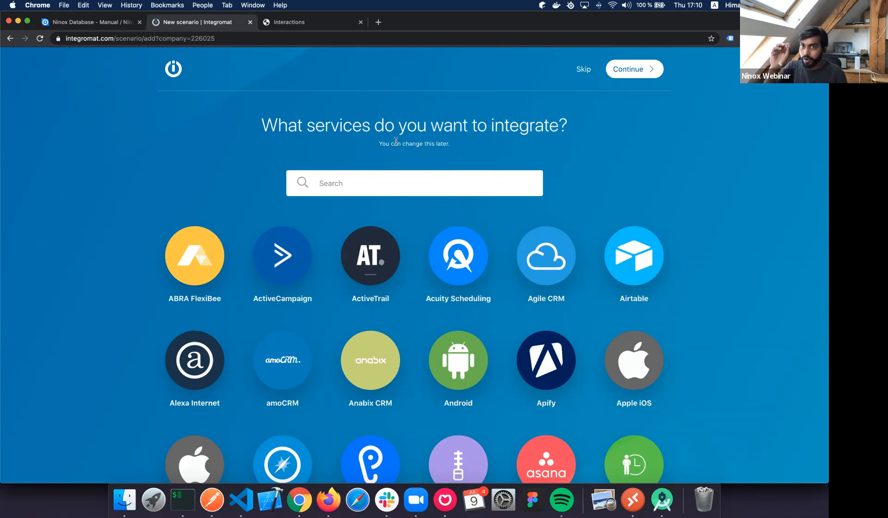
# Skip service selection and search for Gmail as the first module's app.
pyautogui.click(580, 74)
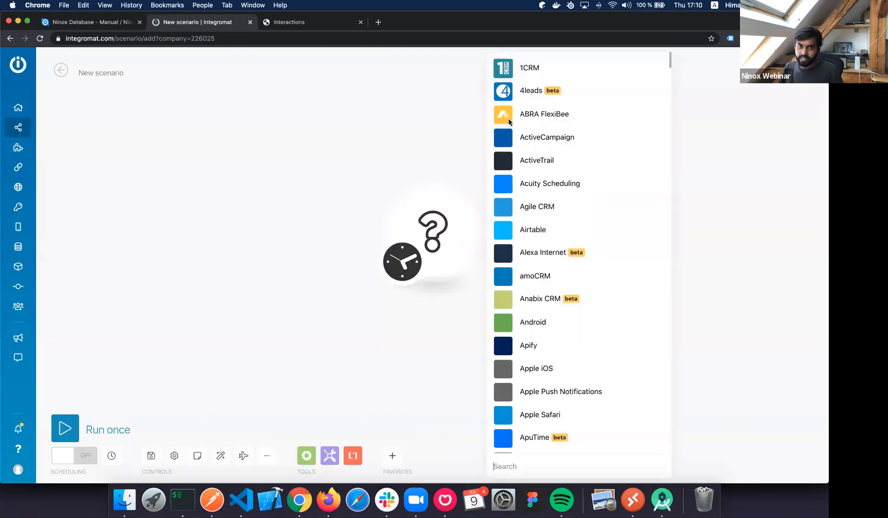
pyautogui.click(344, 136)
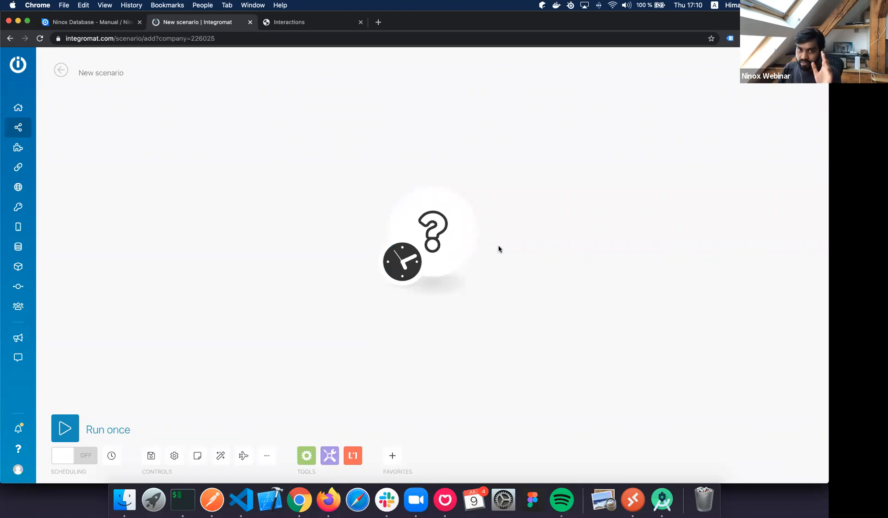
pyautogui.click(476, 232)
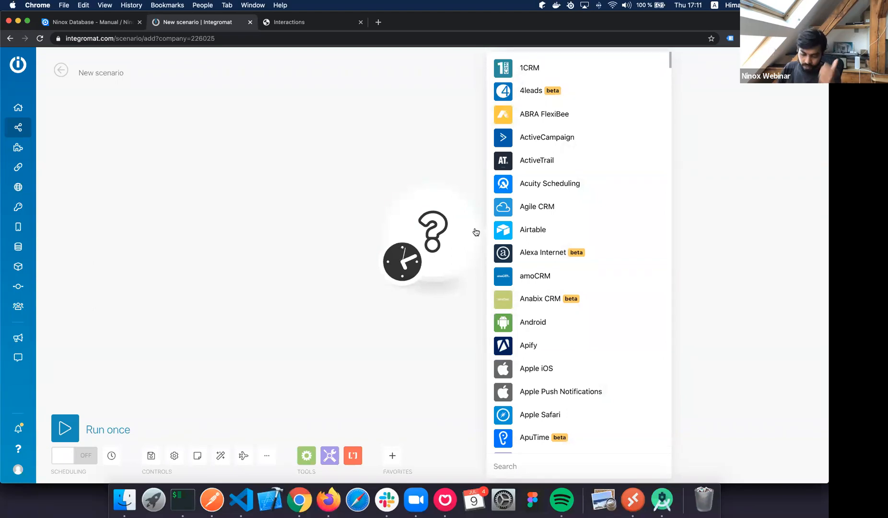
pyautogui.write('Gmail')
pyautogui.click(529, 204)
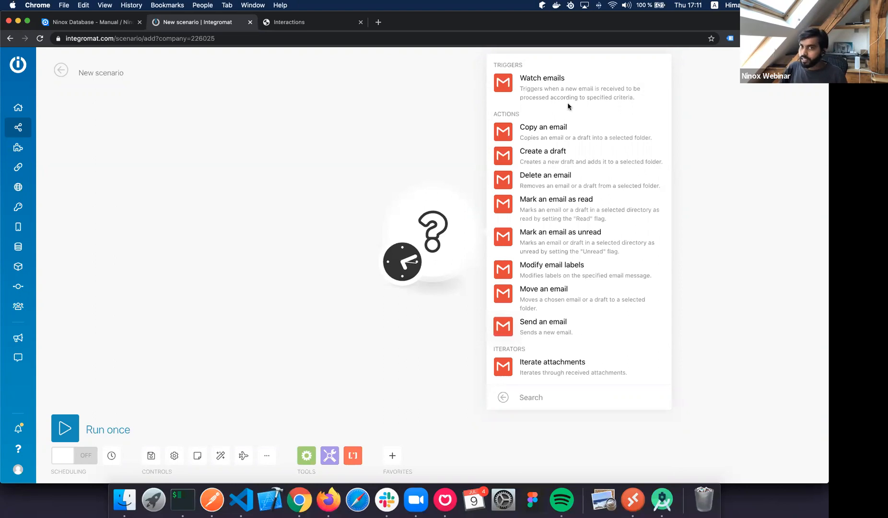
# Choose the Gmail Watch emails trigger and start adding a new connection, since none exists.
pyautogui.click(544, 85)
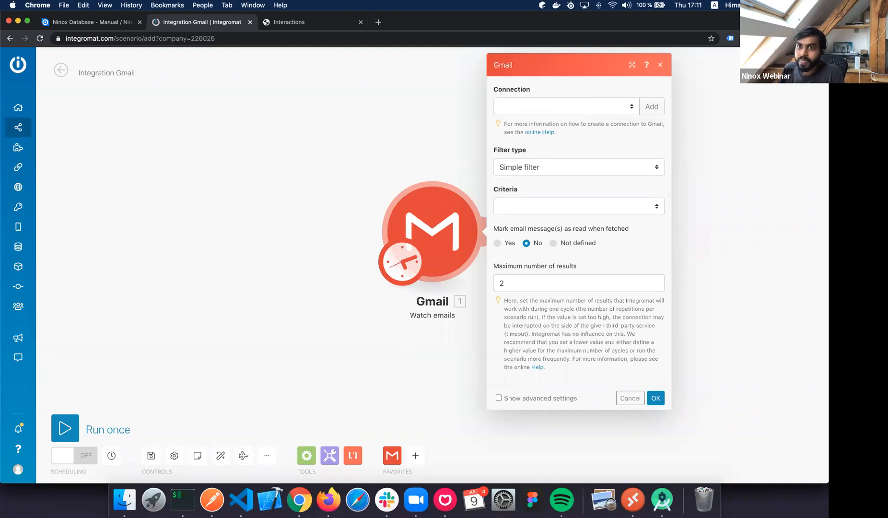
pyautogui.click(615, 110)
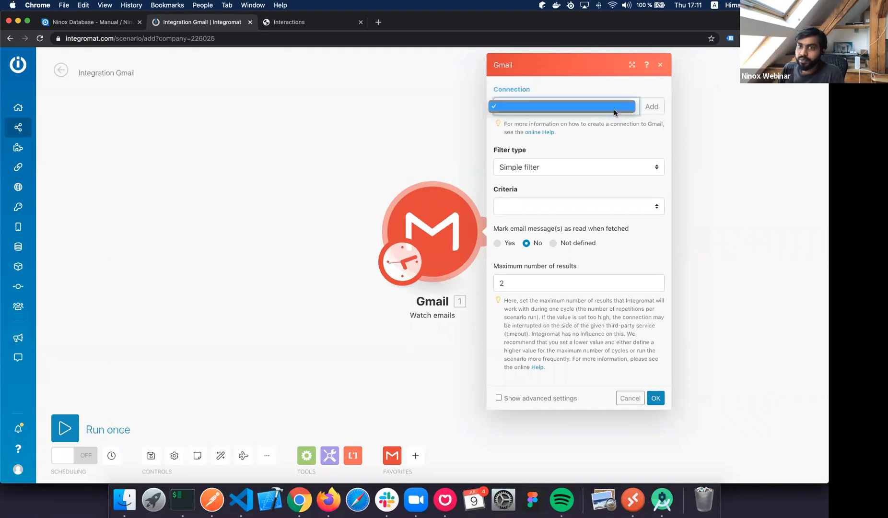
pyautogui.click(631, 90)
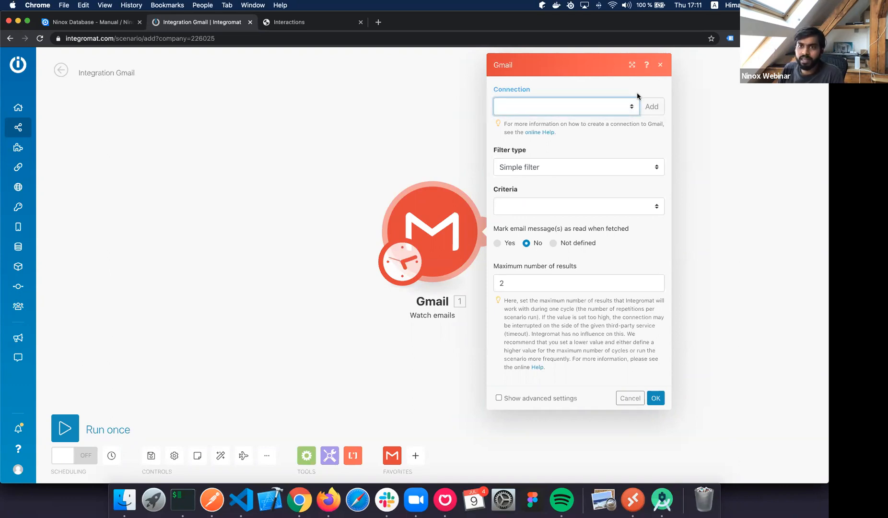
pyautogui.click(649, 110)
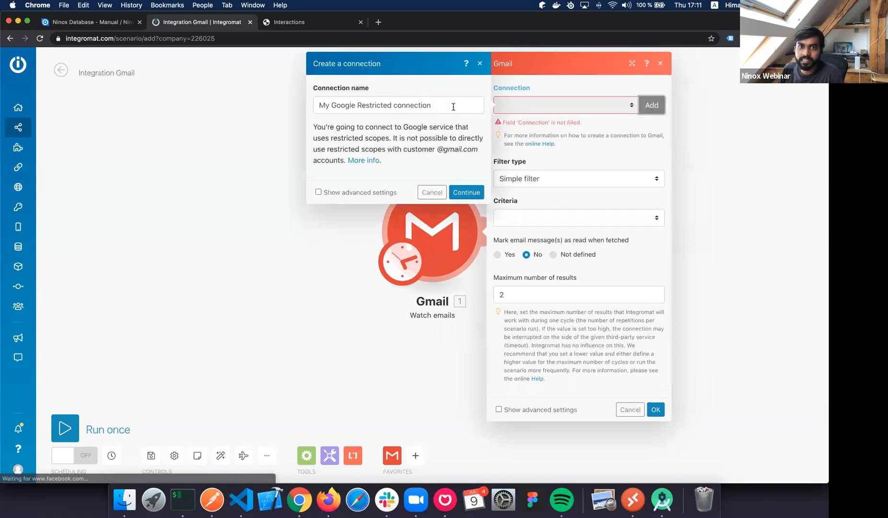
# Rename the Gmail connection to the account's email address and continue to Google authorization.
pyautogui.click(453, 107)
pyautogui.press('super+a')
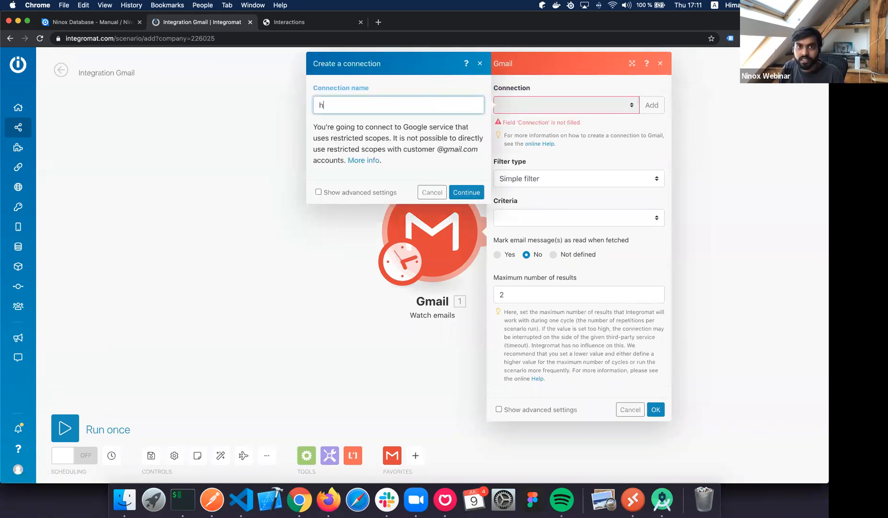
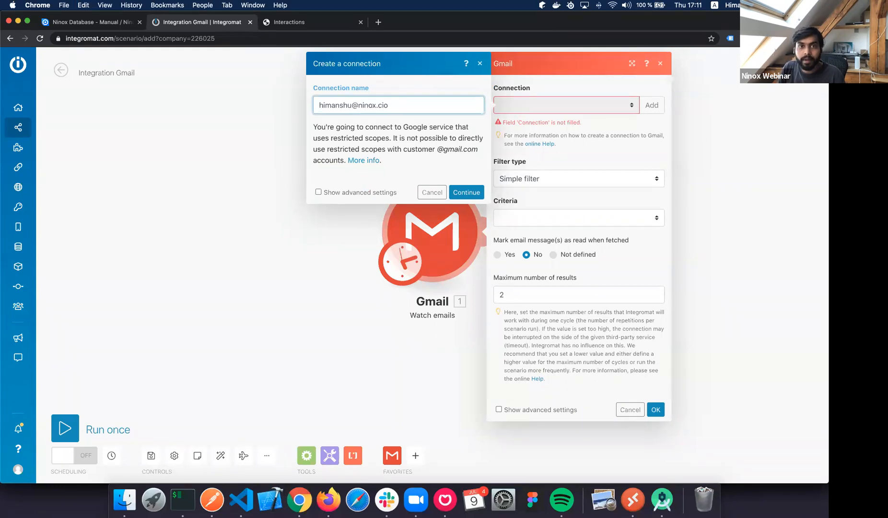
pyautogui.write(' (')
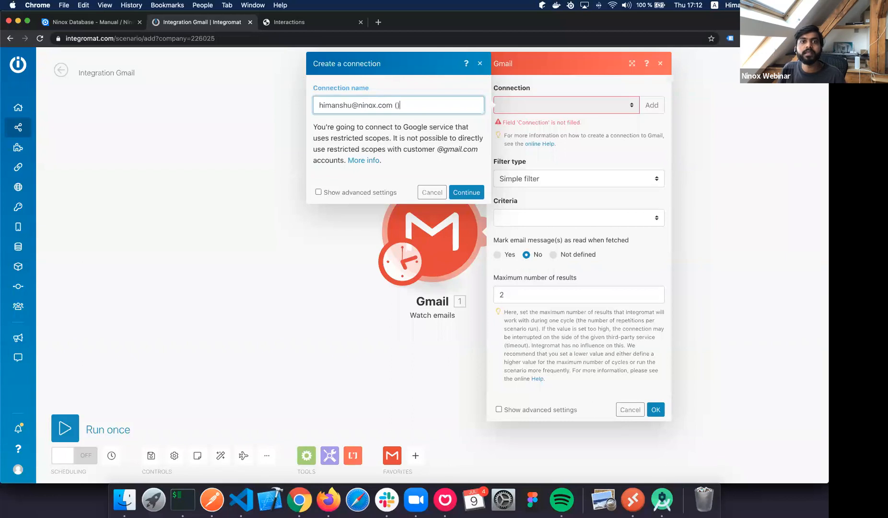
pyautogui.write(')')
pyautogui.press('BackSpace')
pyautogui.press('BackSpace')
pyautogui.press('BackSpace')
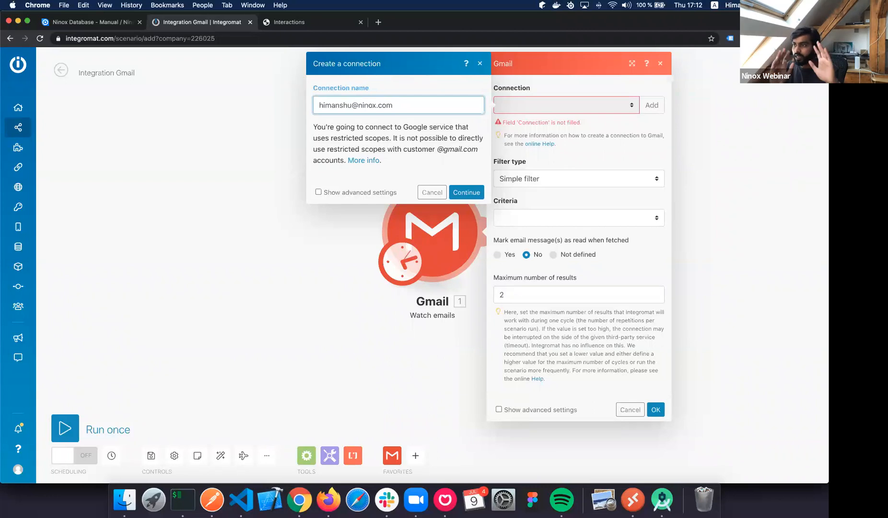
pyautogui.click(477, 194)
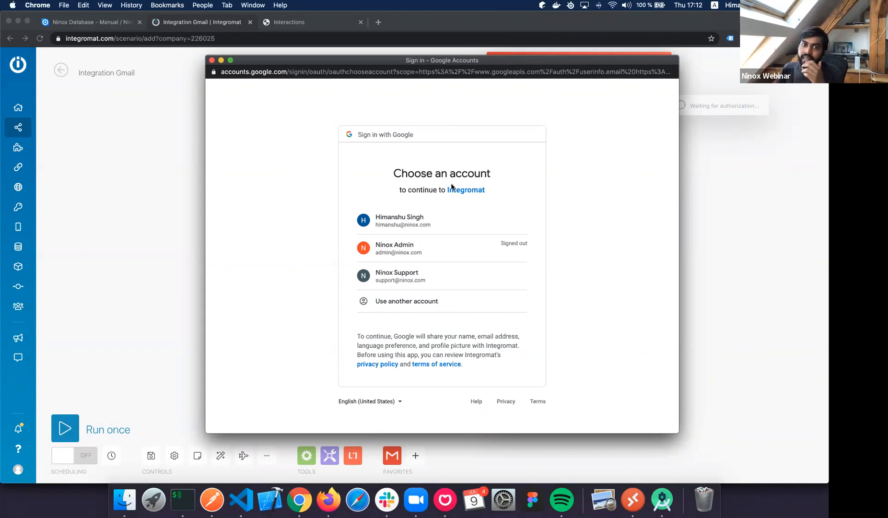
# Authorize the Google account for the new Gmail connection and watch the Inbox folder.
pyautogui.click(431, 222)
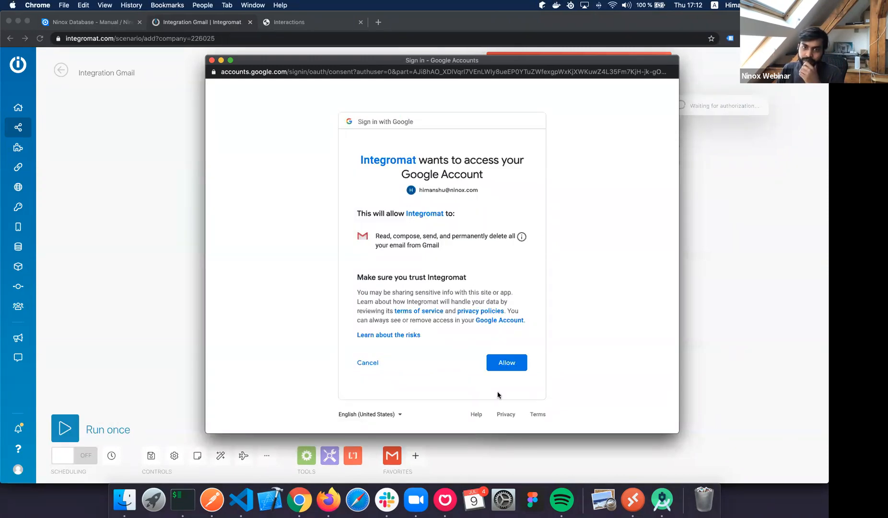
pyautogui.click(505, 363)
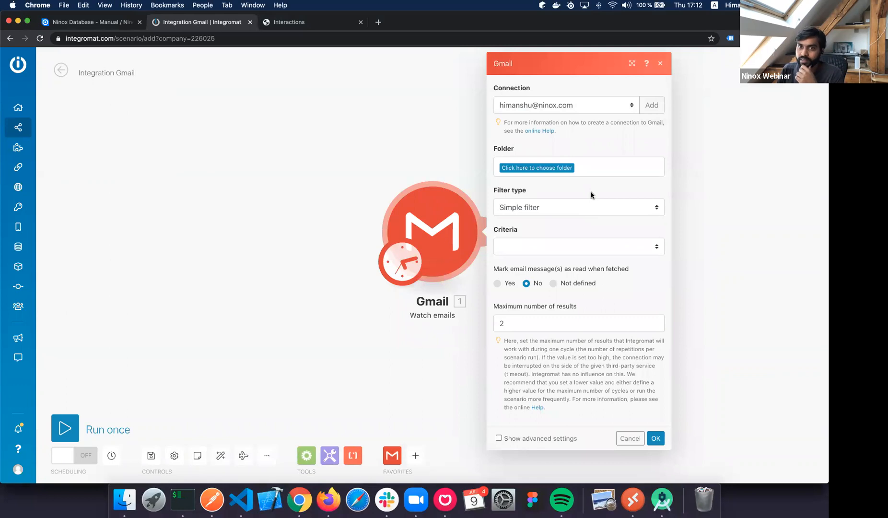
pyautogui.click(609, 111)
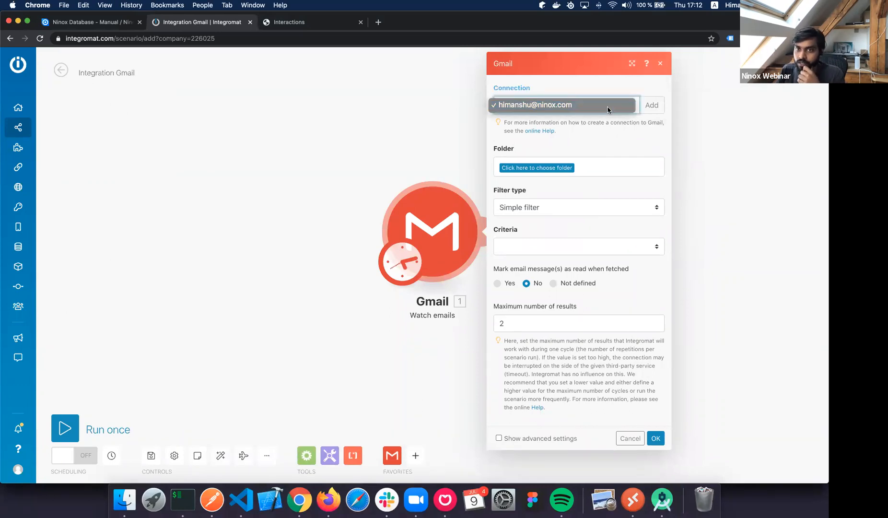
pyautogui.click(608, 109)
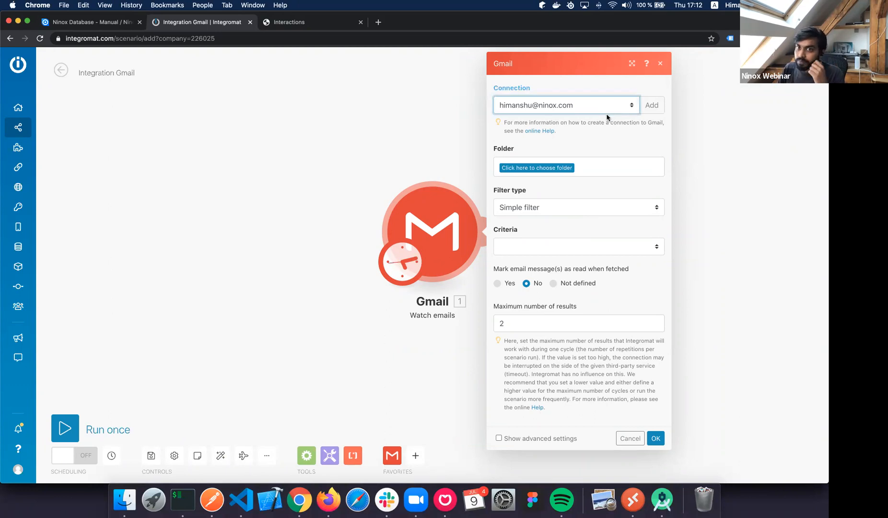
pyautogui.click(559, 169)
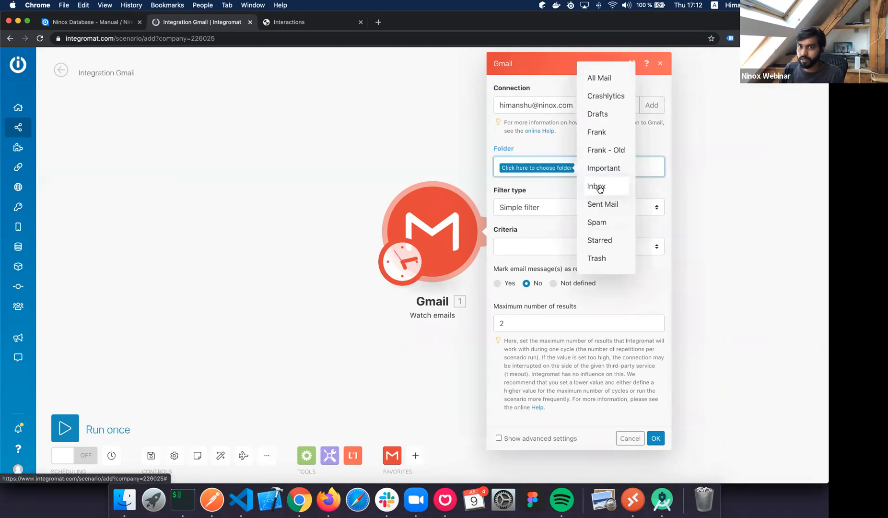
pyautogui.click(599, 187)
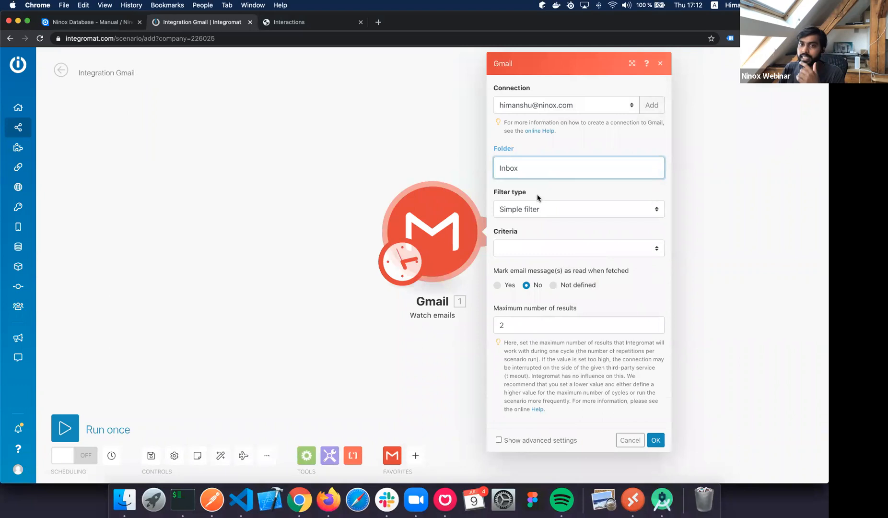
# Keep the Simple filter type and leave fetched emails unread.
pyautogui.click(576, 206)
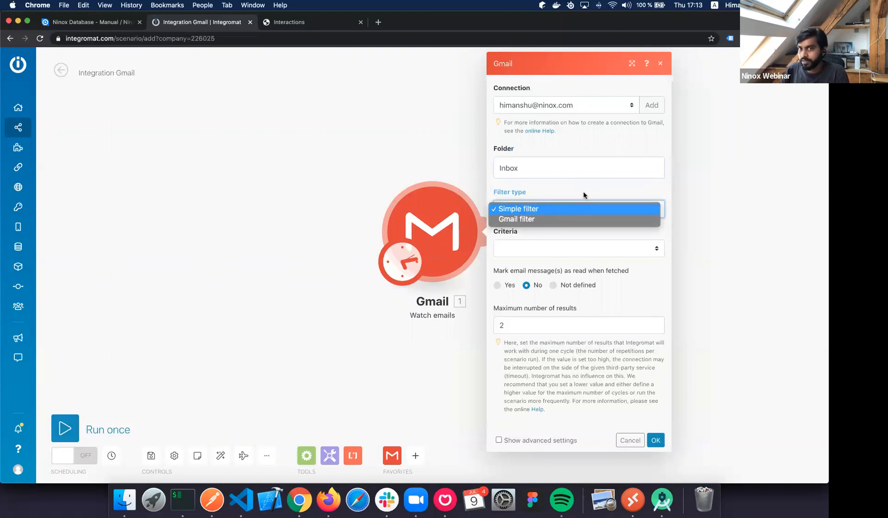
pyautogui.click(571, 207)
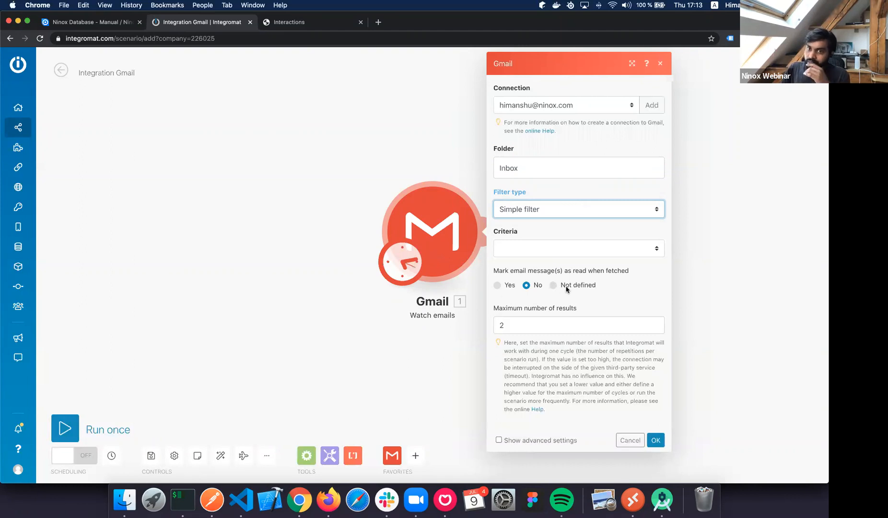
pyautogui.moveTo(551, 273); pyautogui.dragTo(630, 276)
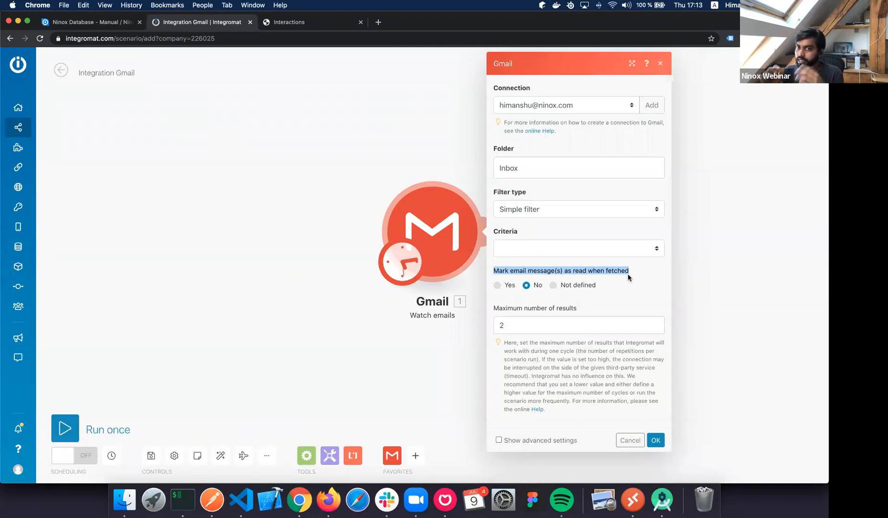
pyautogui.click(498, 289)
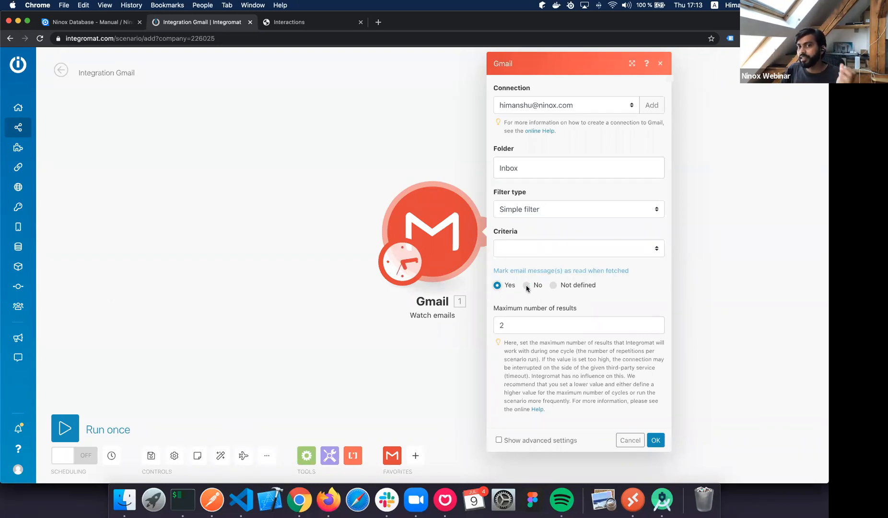
pyautogui.click(527, 286)
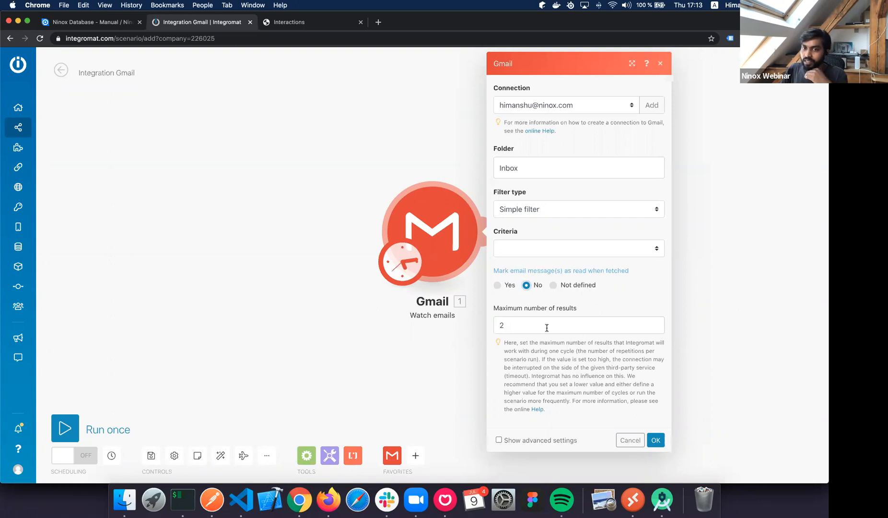
# Show the advanced email filtering options, then hide them again.
pyautogui.click(499, 441)
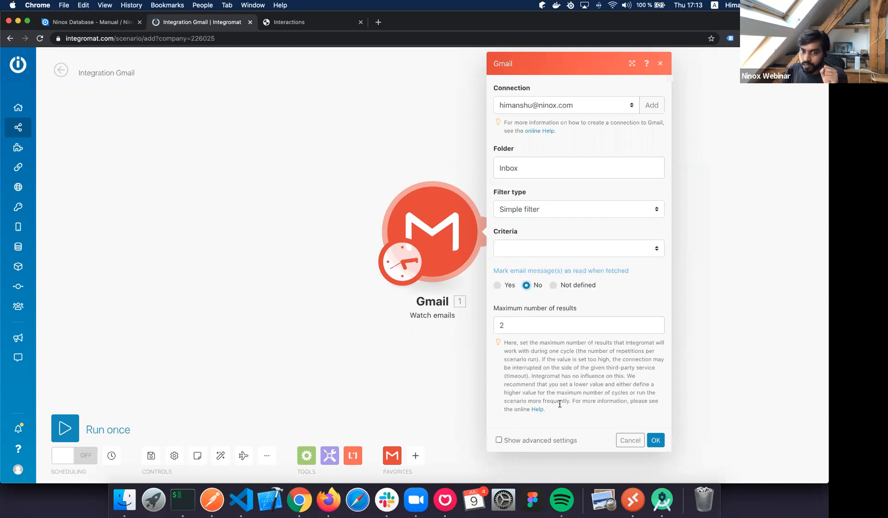
pyautogui.scroll(-5, 557, 408)
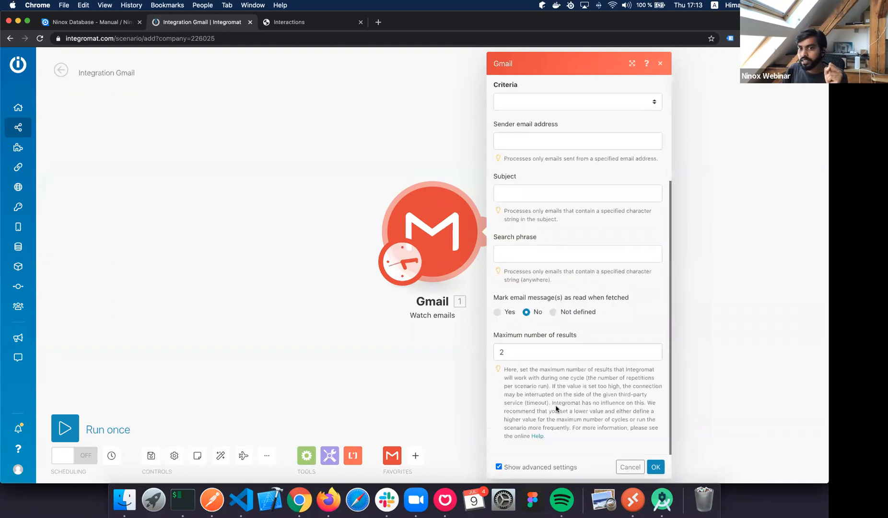
pyautogui.scroll(5, 556, 408)
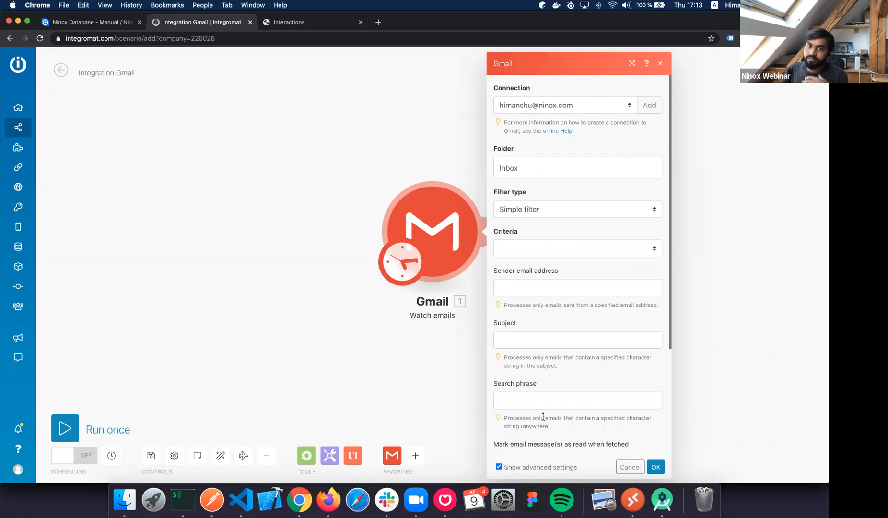
pyautogui.scroll(-3, 543, 418)
pyautogui.click(498, 467)
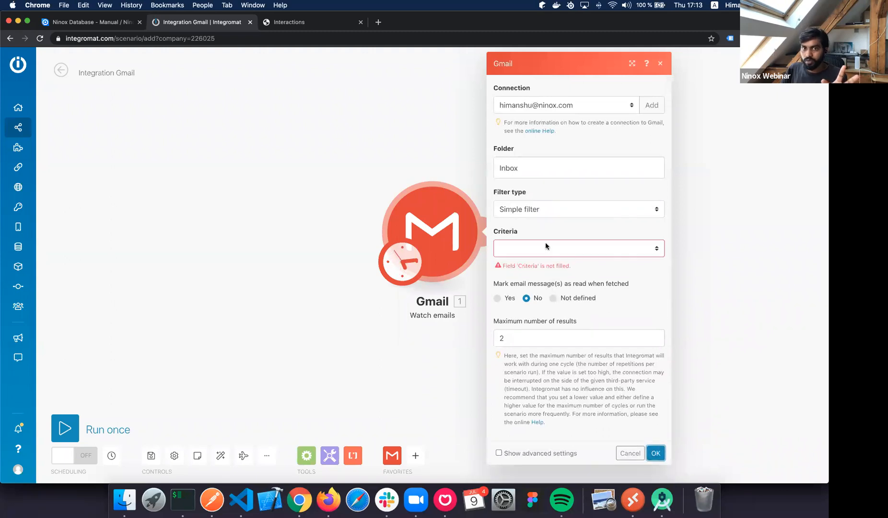
# Switch the filter type to Gmail filter and back to Simple filter, with criteria All emails.
pyautogui.click(545, 246)
pyautogui.click(562, 208)
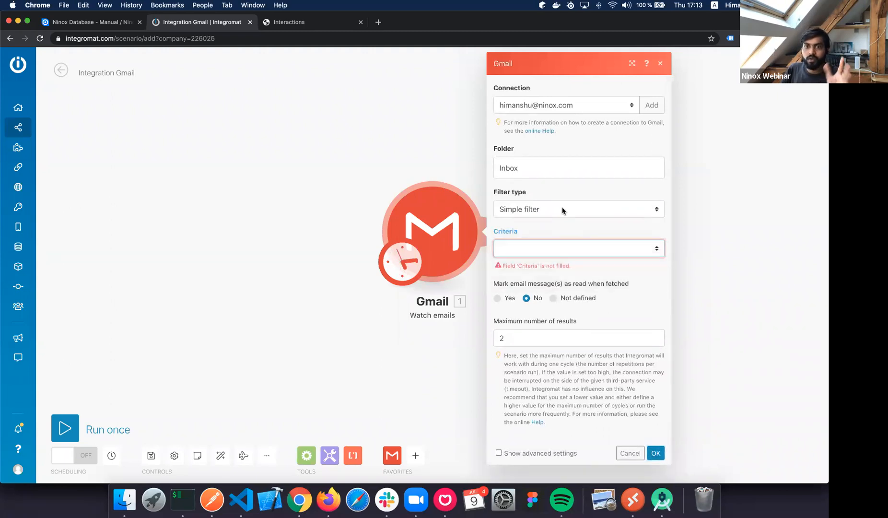
pyautogui.click(562, 208)
pyautogui.click(528, 219)
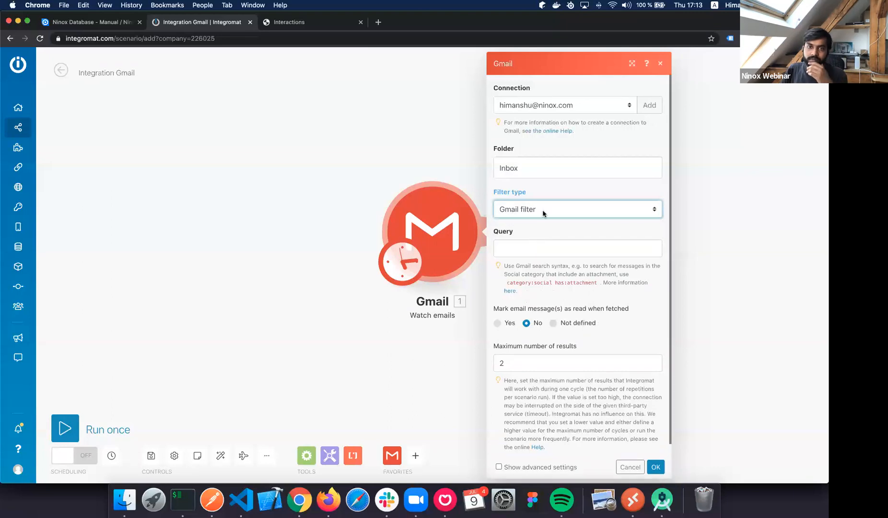
pyautogui.click(532, 209)
pyautogui.click(527, 197)
pyautogui.click(571, 248)
pyautogui.click(571, 257)
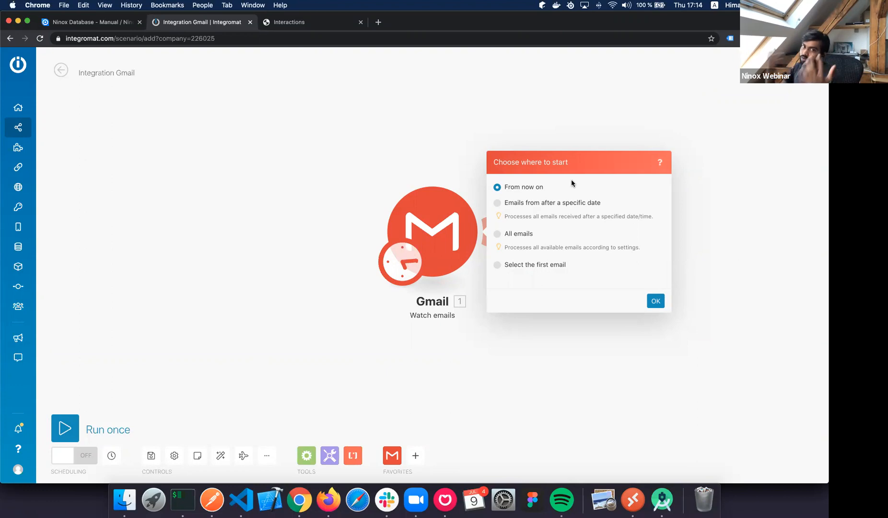
# Start processing from the chosen Gravity Forms email dated 8 July 2020.
pyautogui.click(551, 267)
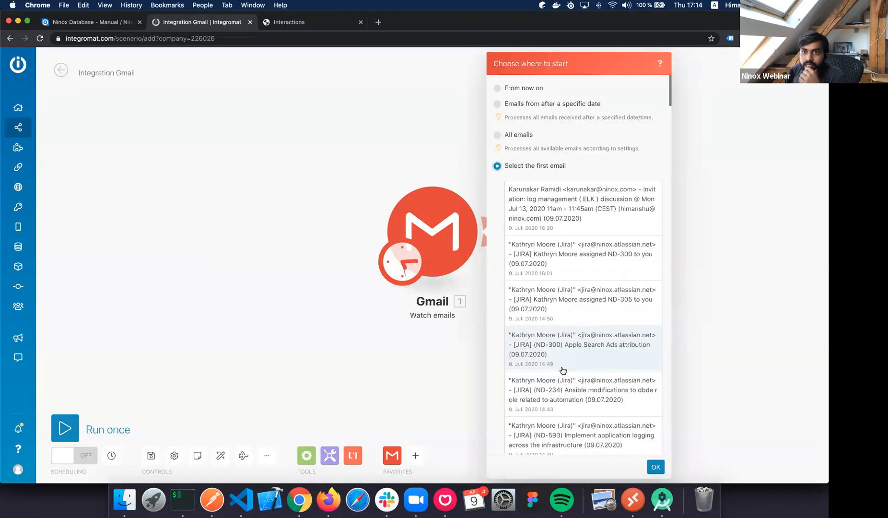
pyautogui.scroll(-10, 563, 371)
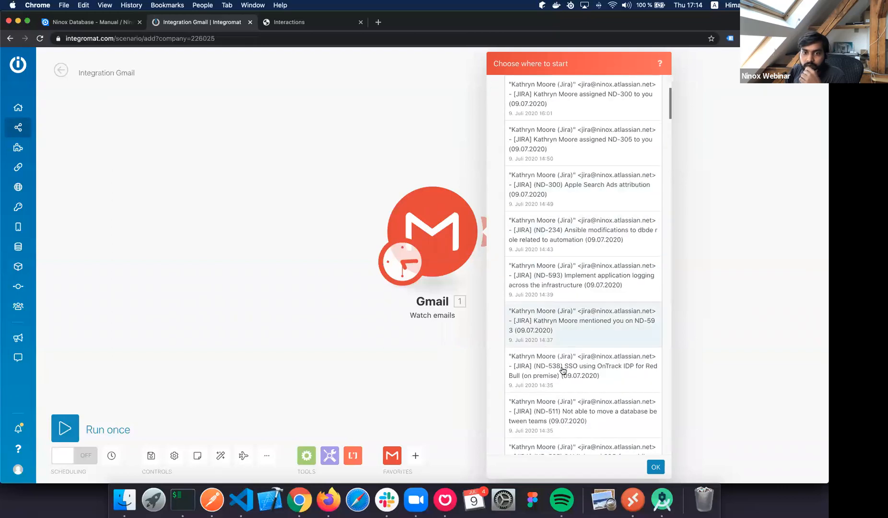
pyautogui.scroll(-10, 564, 371)
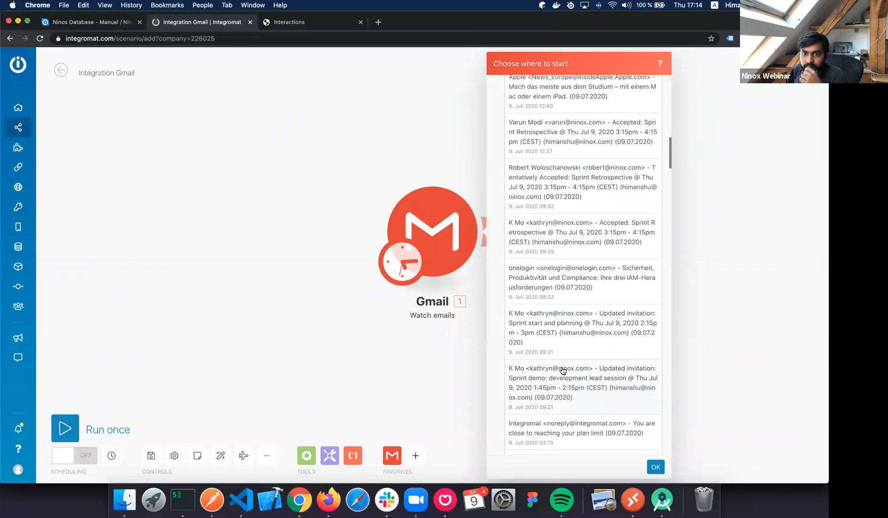
pyautogui.scroll(4, 563, 371)
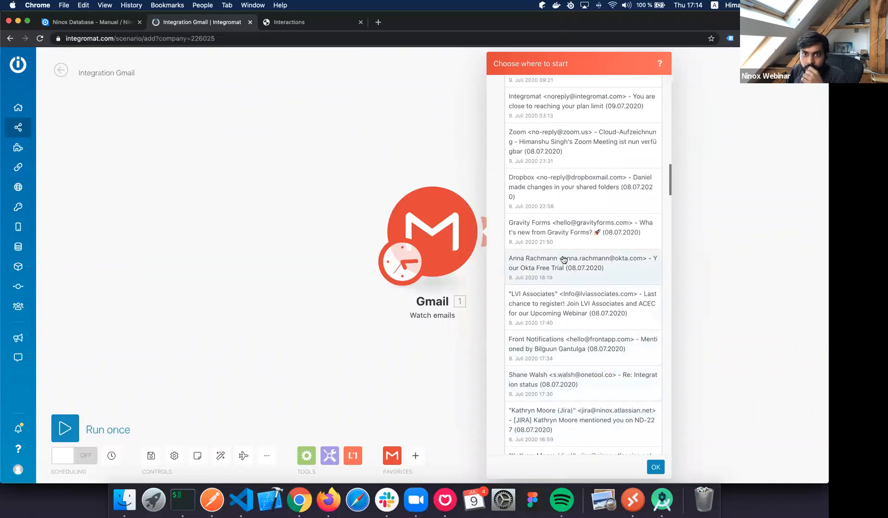
pyautogui.click(573, 235)
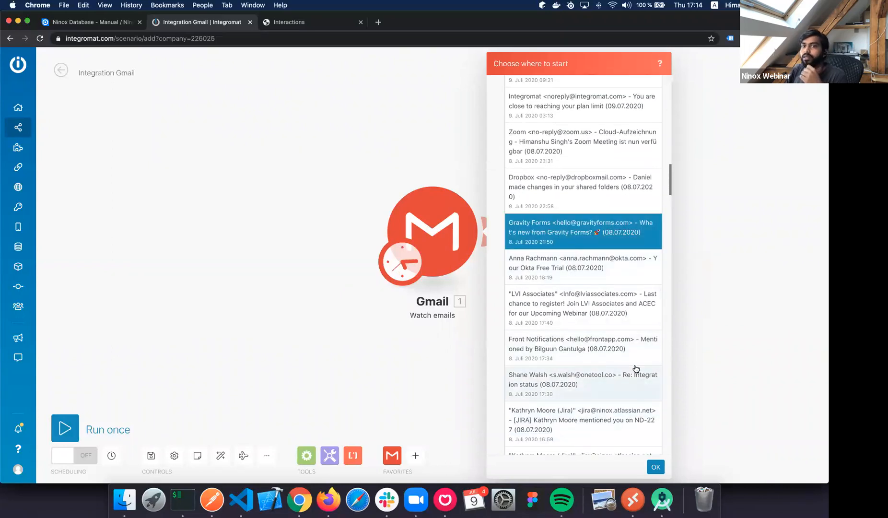
pyautogui.click(655, 467)
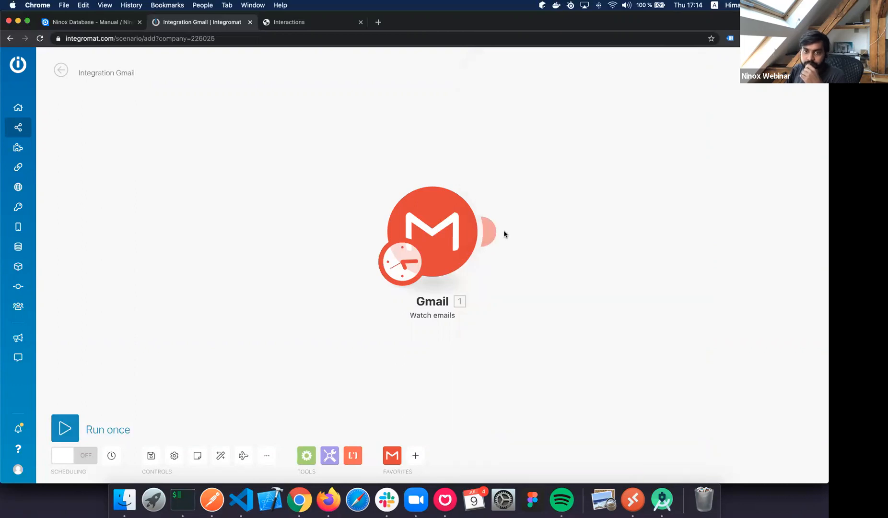
# Run the scenario once, move the Gmail module aside, and open its output bundles.
pyautogui.click(63, 424)
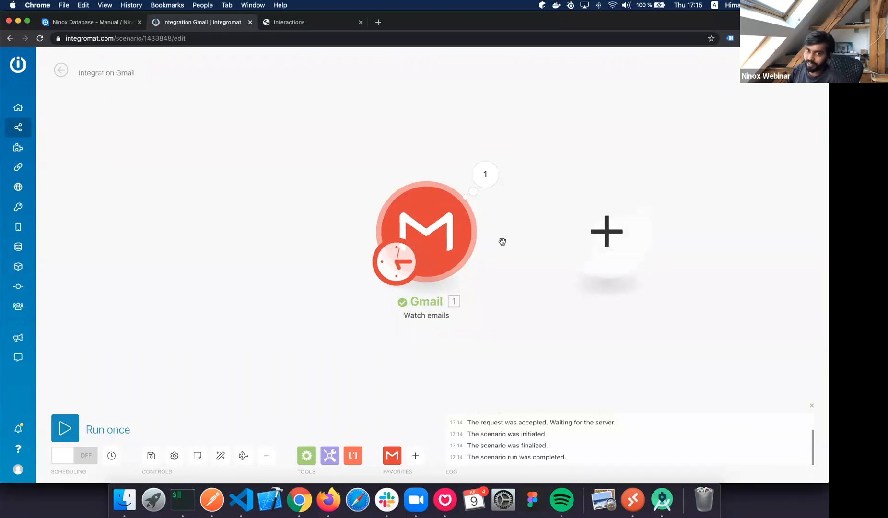
pyautogui.moveTo(428, 241); pyautogui.dragTo(357, 202)
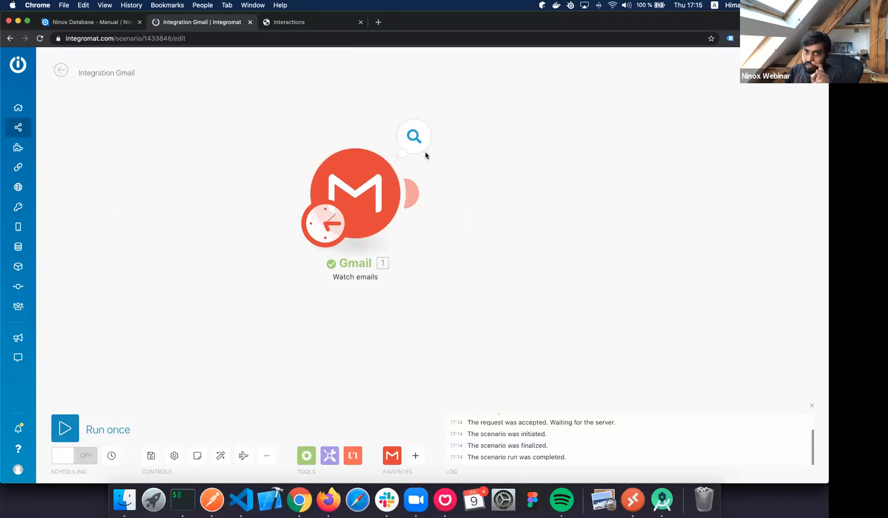
pyautogui.click(417, 136)
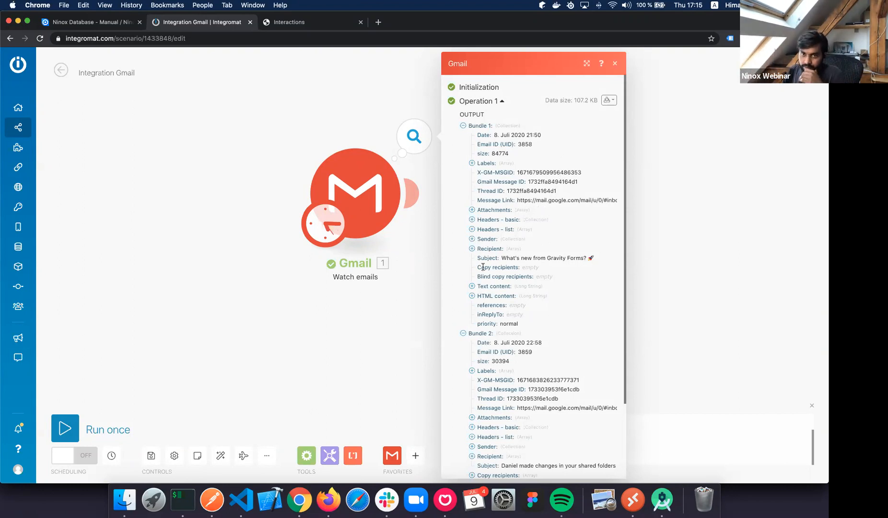
# Read both fetched emails' subjects in the Gmail output, then close the inspector.
pyautogui.click(483, 240)
pyautogui.click(484, 240)
pyautogui.moveTo(507, 258); pyautogui.dragTo(591, 260)
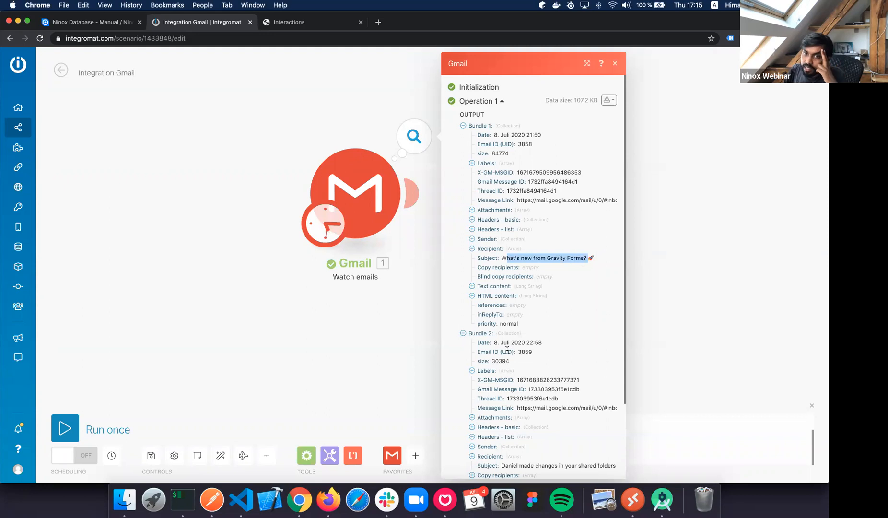
pyautogui.scroll(-2, 508, 365)
pyautogui.scroll(-2, 576, 384)
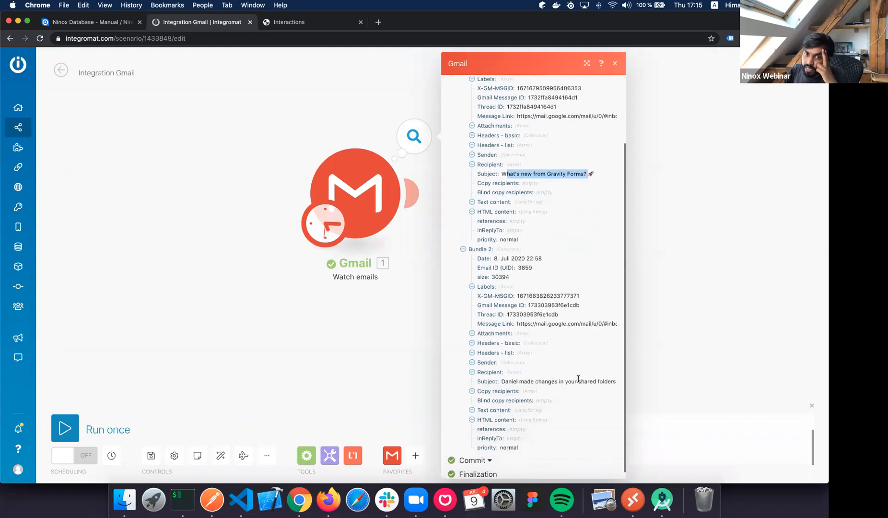
pyautogui.moveTo(505, 381); pyautogui.dragTo(604, 378)
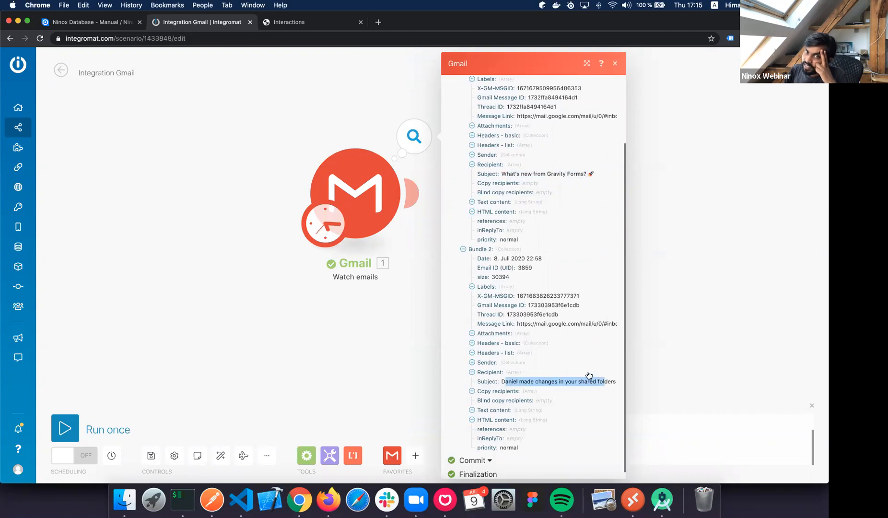
pyautogui.scroll(4, 589, 375)
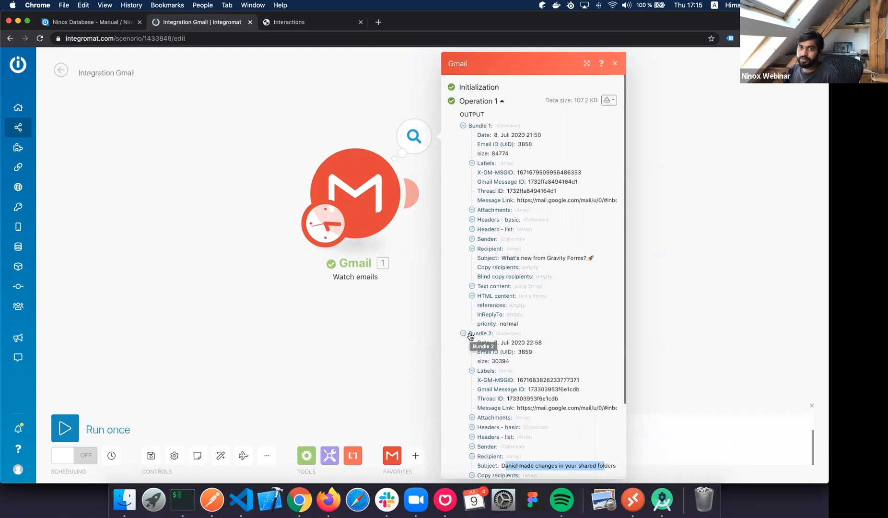
pyautogui.click(697, 297)
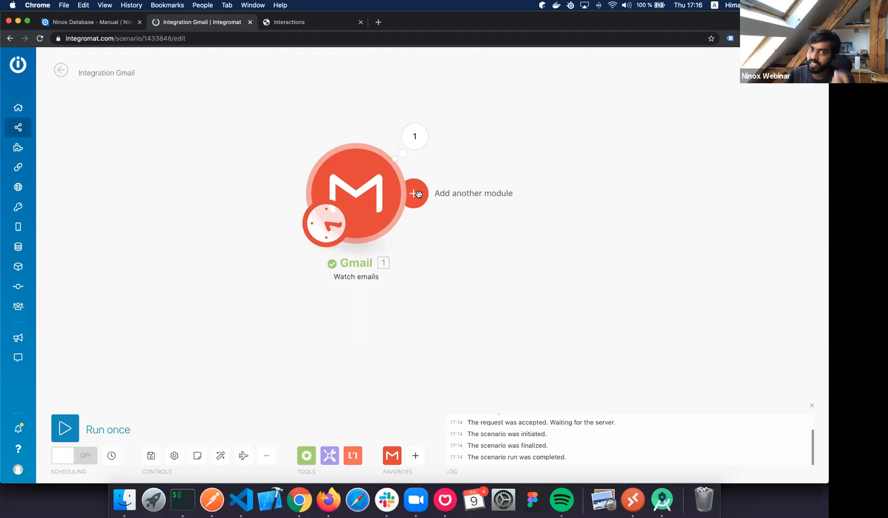
# Add a Ninox module after Gmail by searching 'Ninox' and choosing the Create Record action.
pyautogui.click(486, 202)
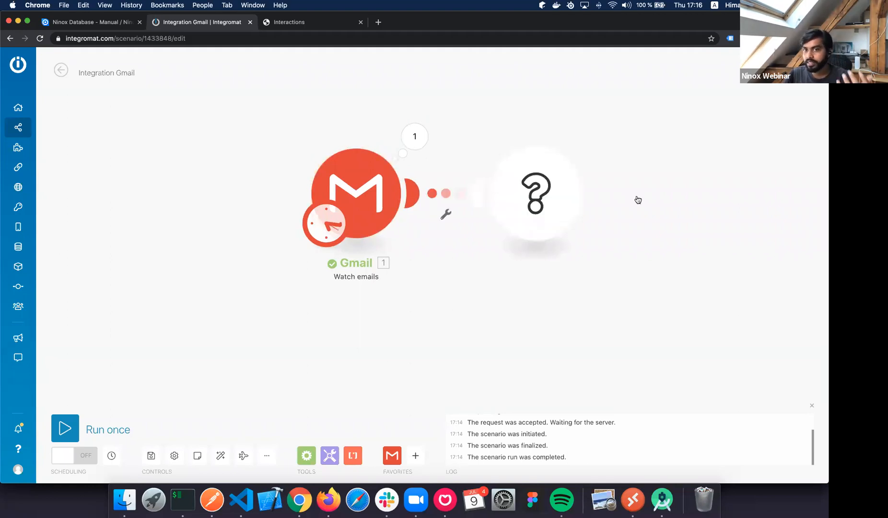
pyautogui.write('Ninox')
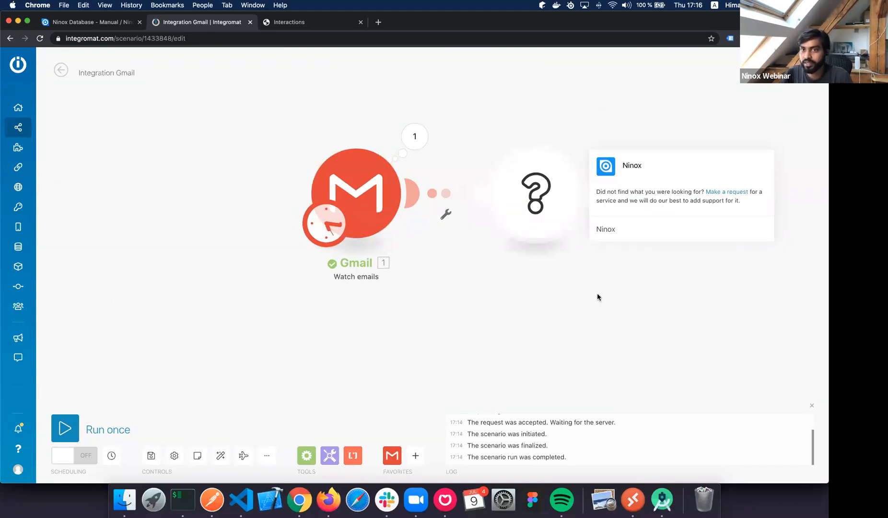
pyautogui.press('Return')
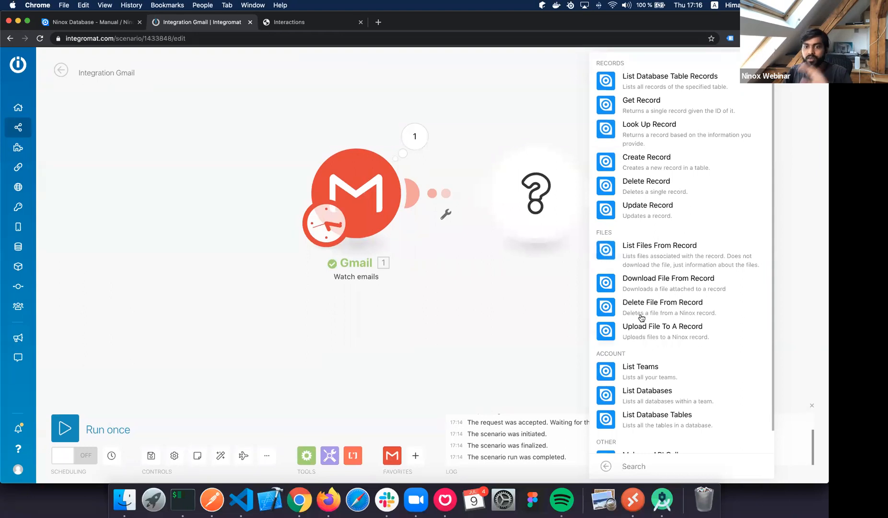
pyautogui.scroll(-1, 641, 317)
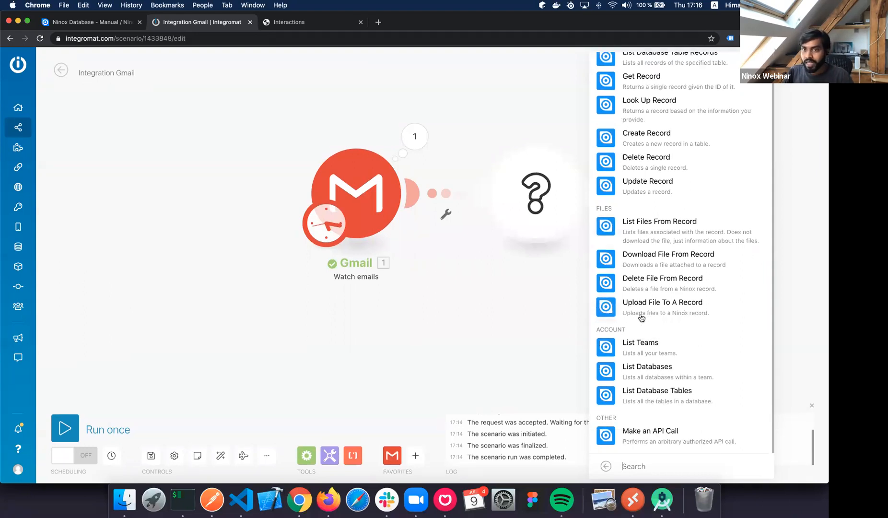
pyautogui.scroll(1, 640, 317)
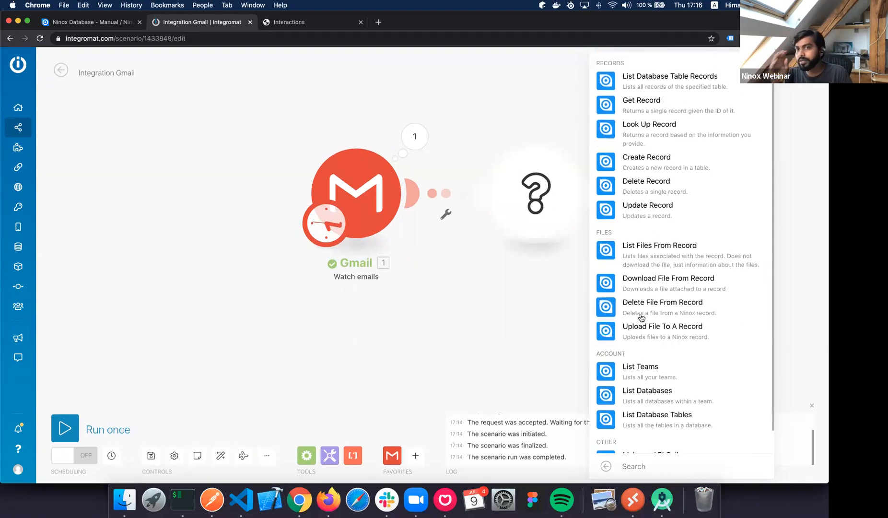
pyautogui.click(614, 168)
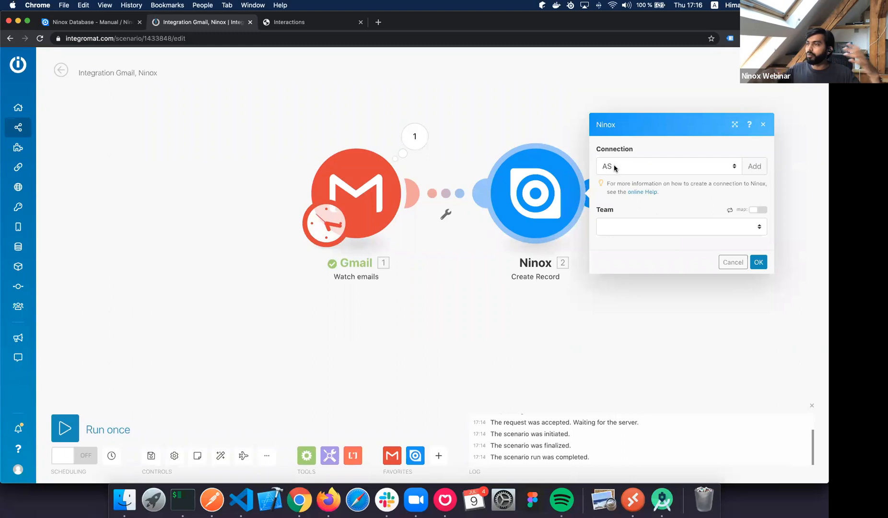
# Look through the existing Ninox connections, then add a new one and focus its API Key field.
pyautogui.click(620, 167)
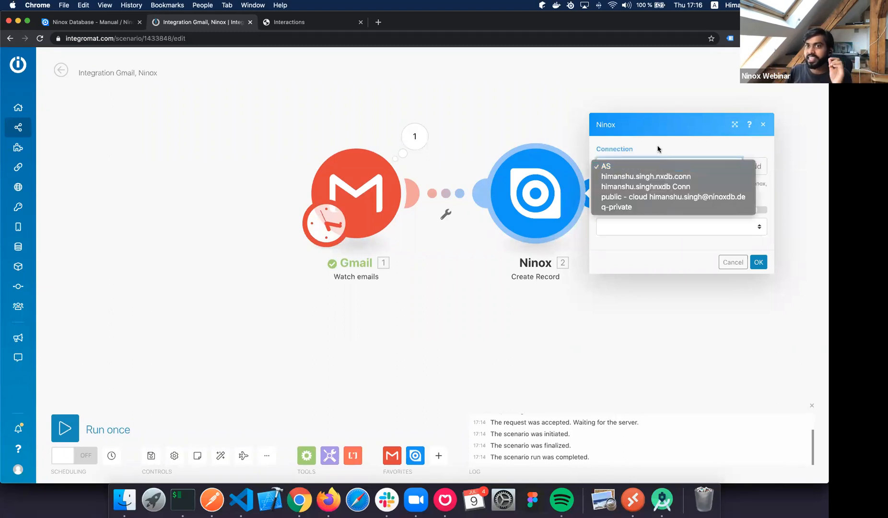
pyautogui.click(663, 162)
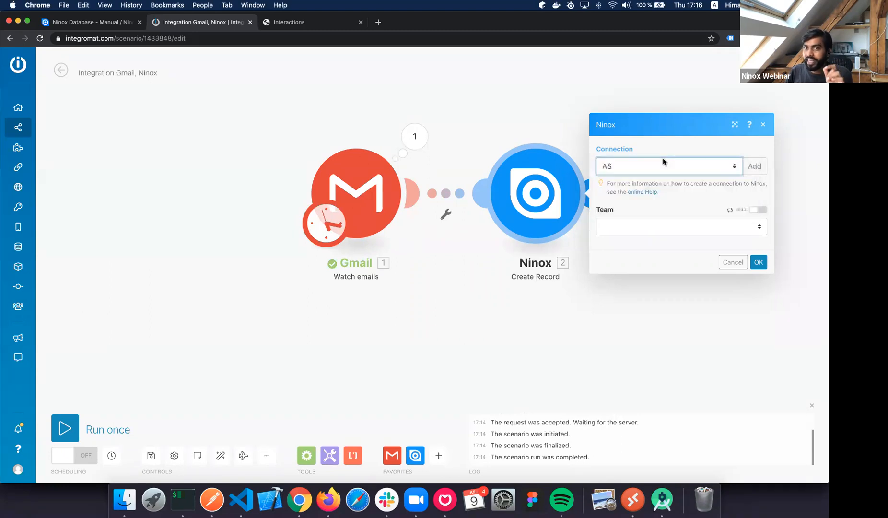
pyautogui.click(663, 162)
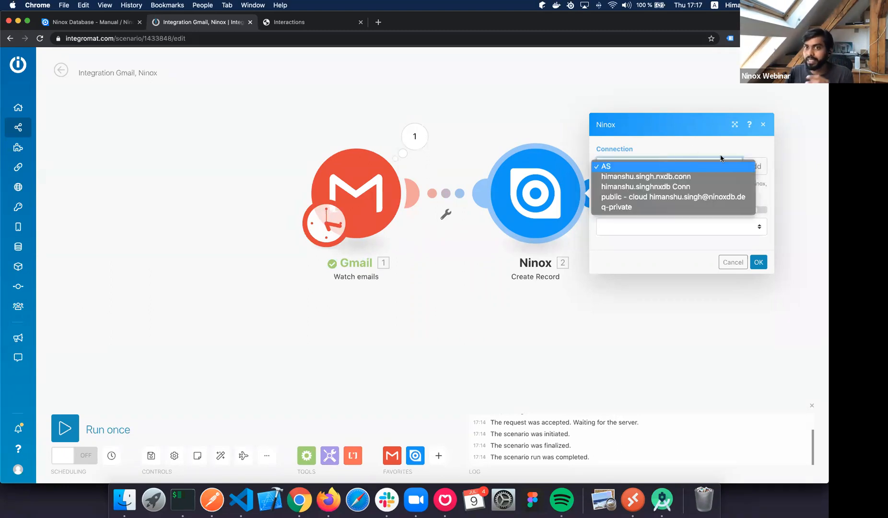
pyautogui.click(742, 171)
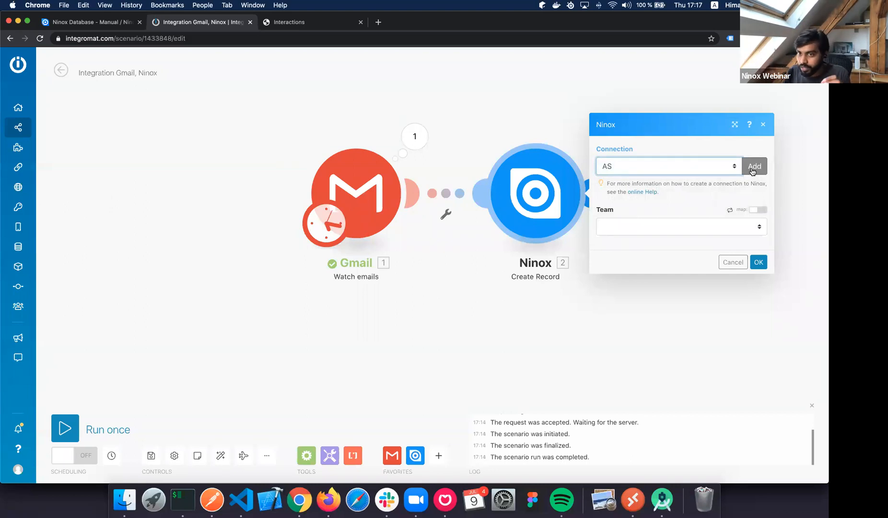
pyautogui.click(754, 171)
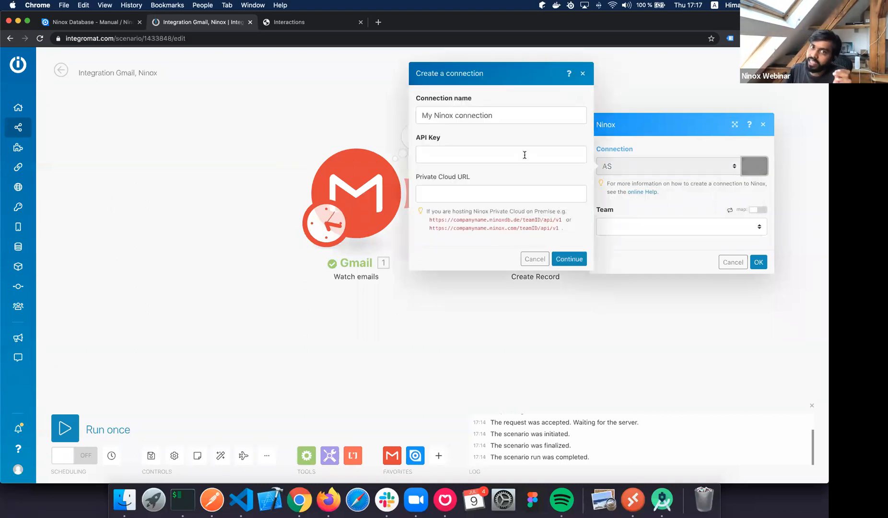
pyautogui.click(525, 155)
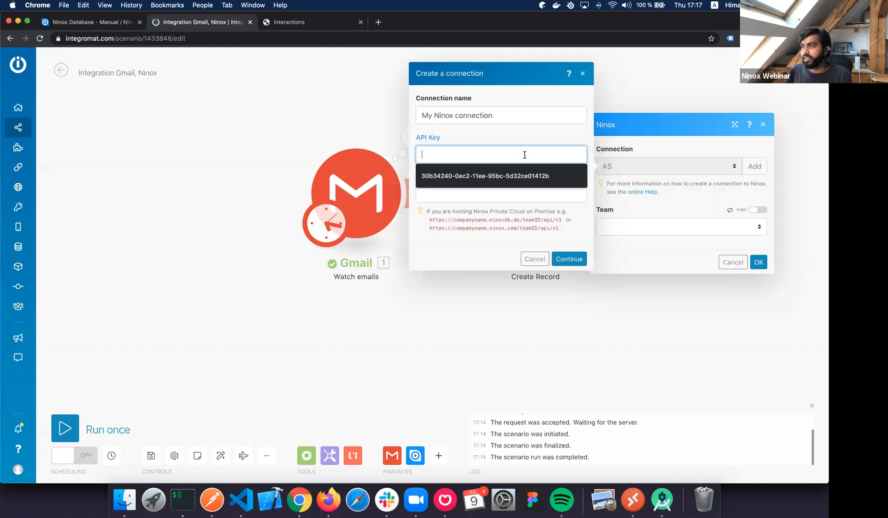
# Open user.ninox.com in a new tab, then sign out and back into the account.
pyautogui.click(377, 23)
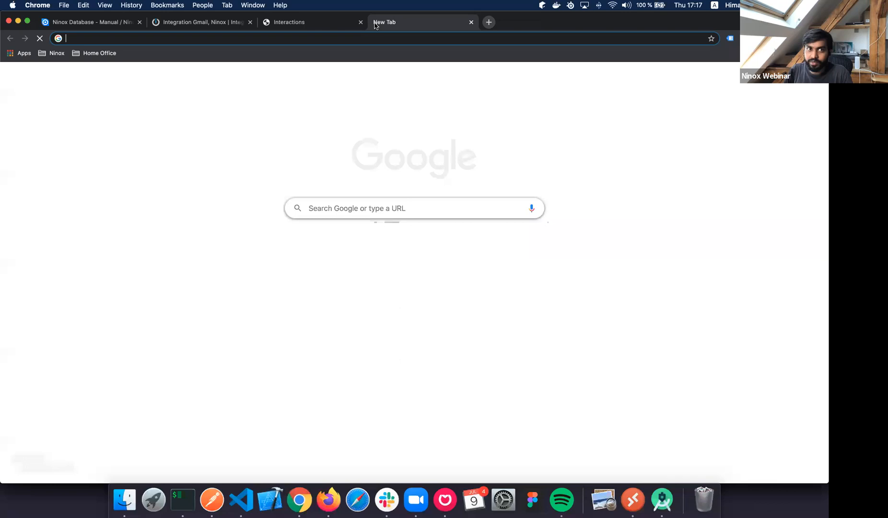
pyautogui.write('u')
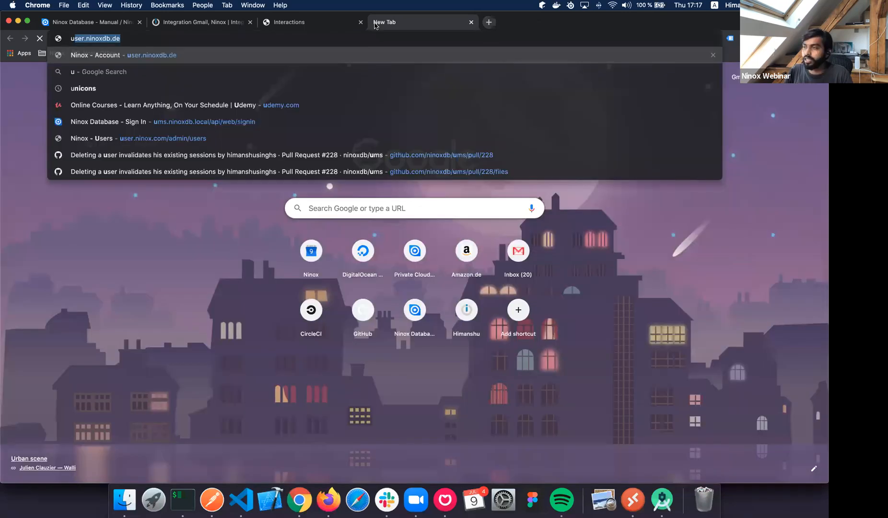
pyautogui.write('ser.ninox.com')
pyautogui.press('Return')
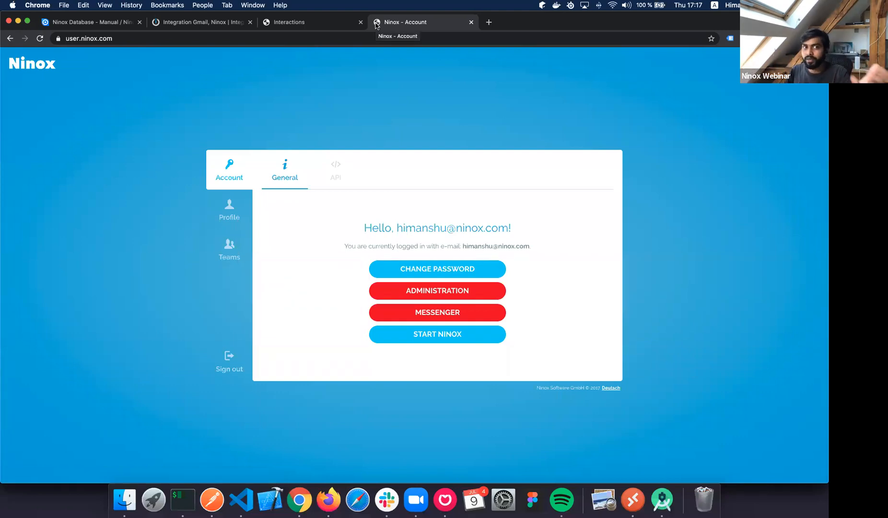
pyautogui.click(229, 370)
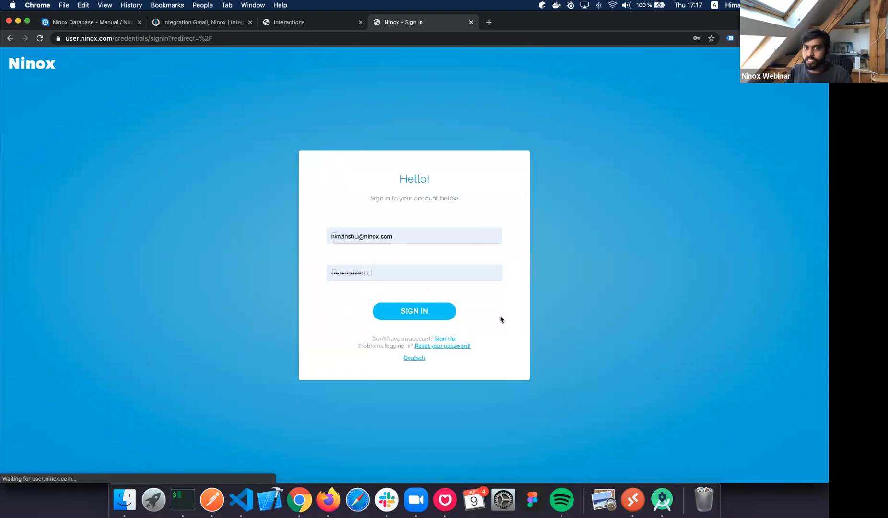
pyautogui.press('Return')
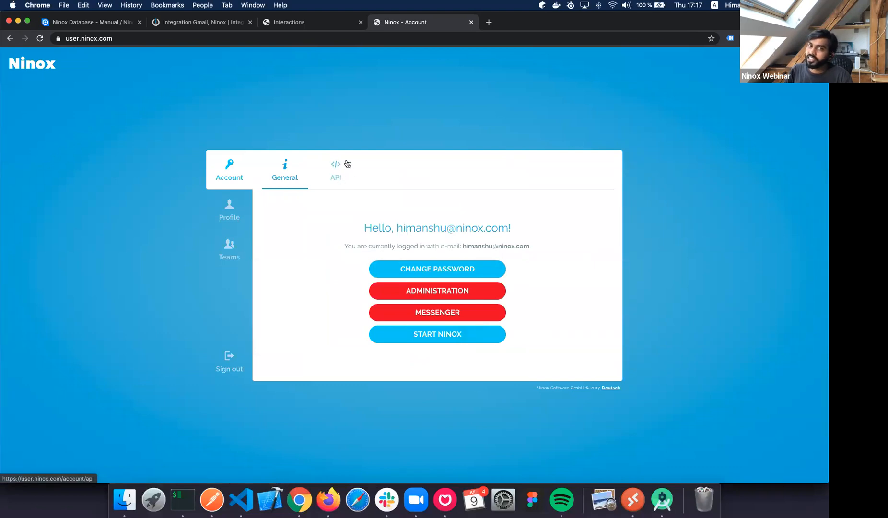
# Generate a new API key, copy it, and go back to the Emails database tab.
pyautogui.click(341, 176)
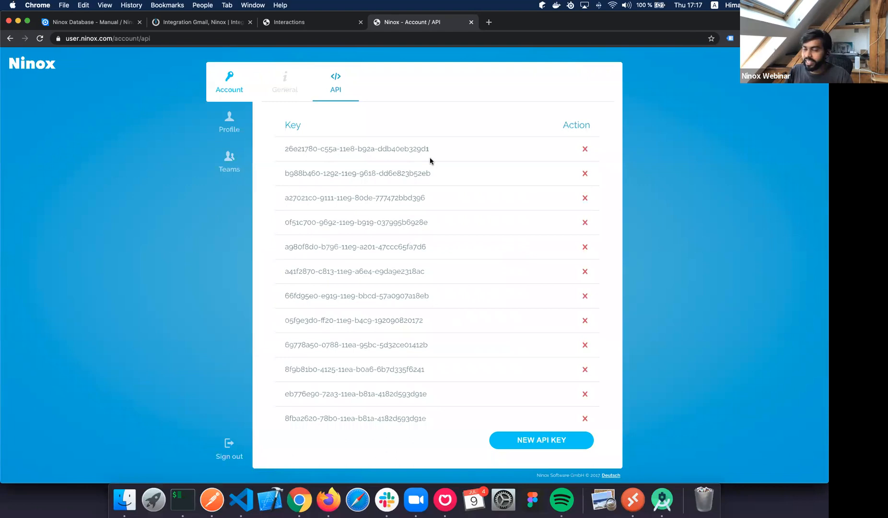
pyautogui.moveTo(311, 173); pyautogui.dragTo(431, 174)
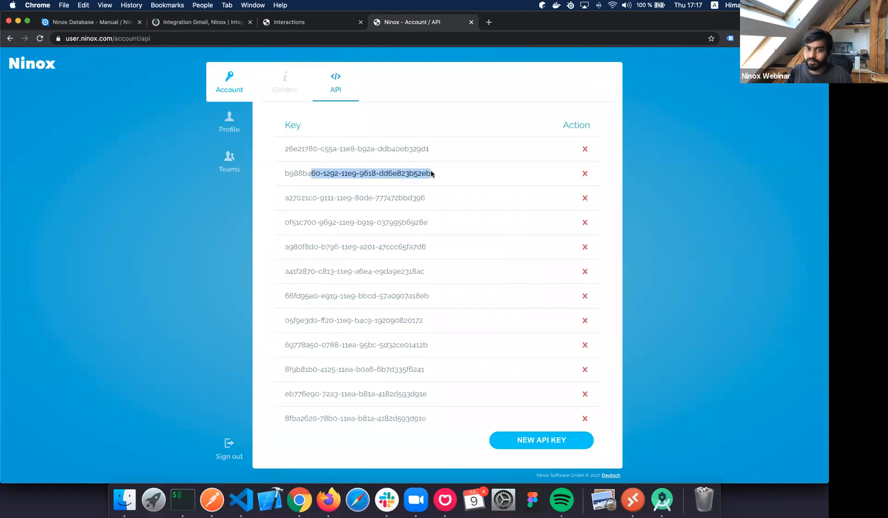
pyautogui.click(542, 440)
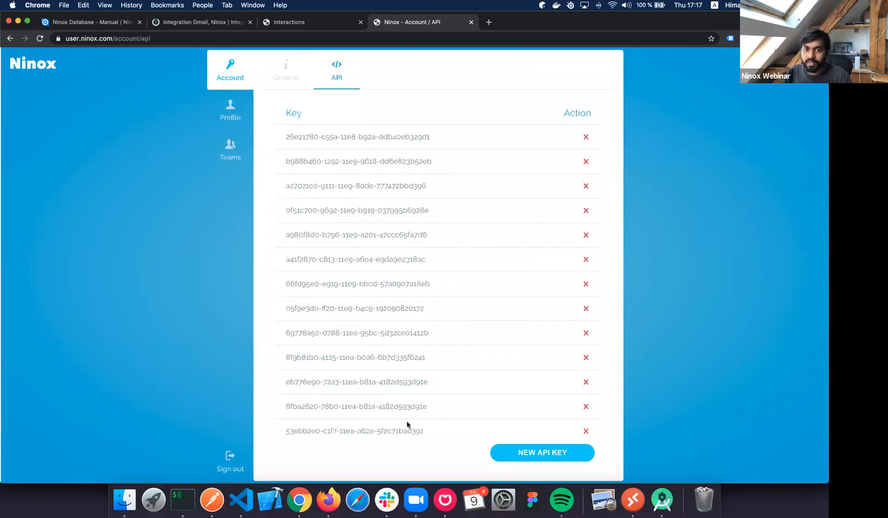
pyautogui.scroll(-1, 408, 425)
pyautogui.tripleClick(283, 419)
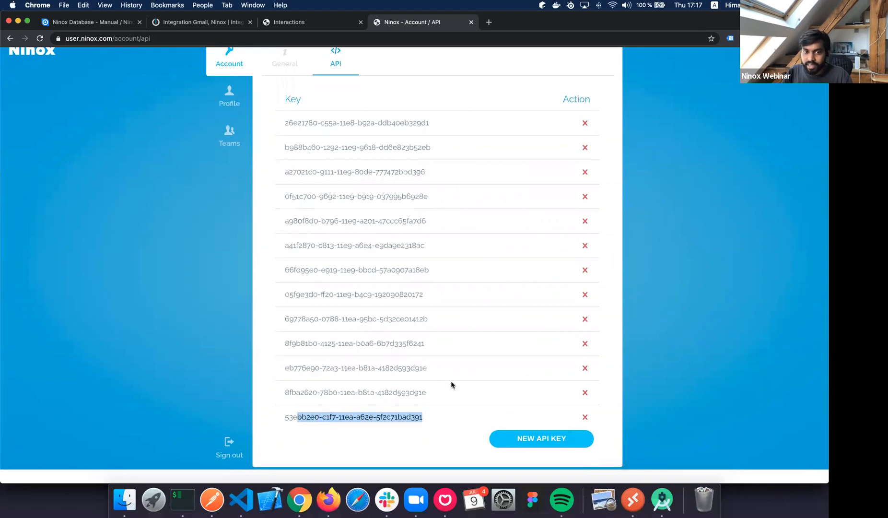
pyautogui.press('super+c')
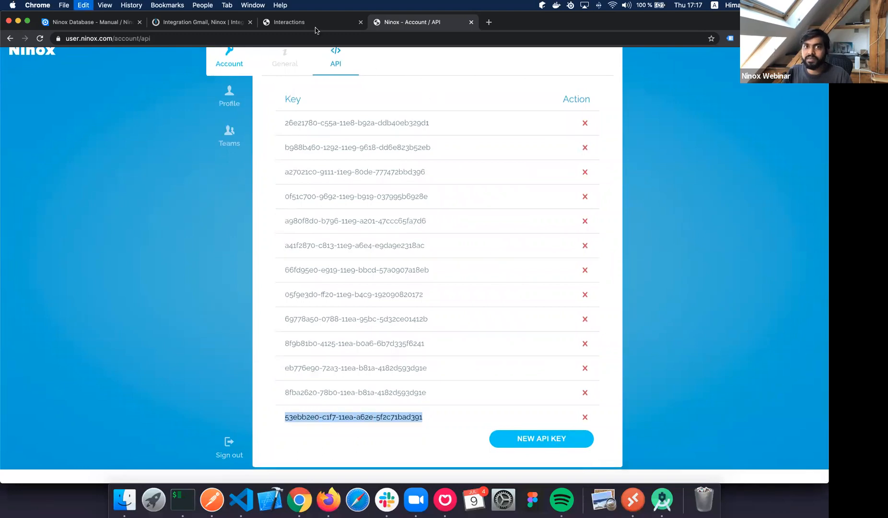
pyautogui.click(289, 22)
# Enter the account password, dismiss the incorrect-password alert, reload, and return to Integromat.
pyautogui.click(392, 165)
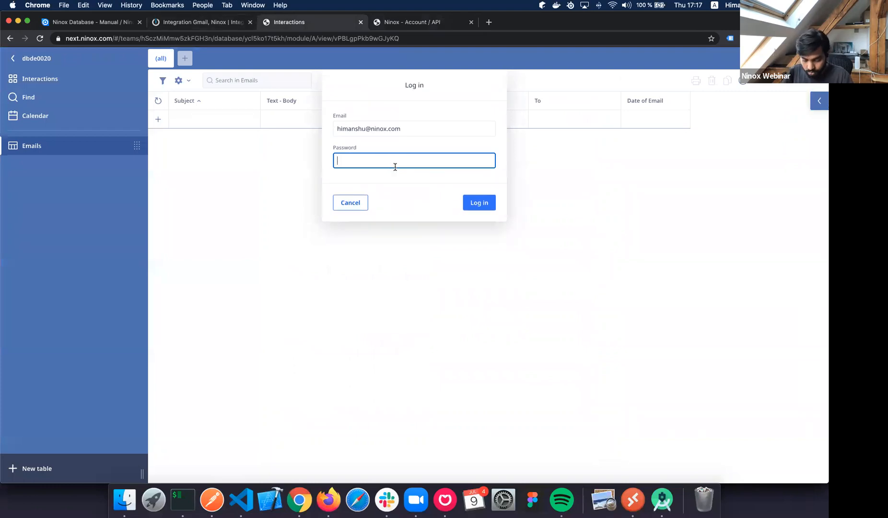
pyautogui.write('************')
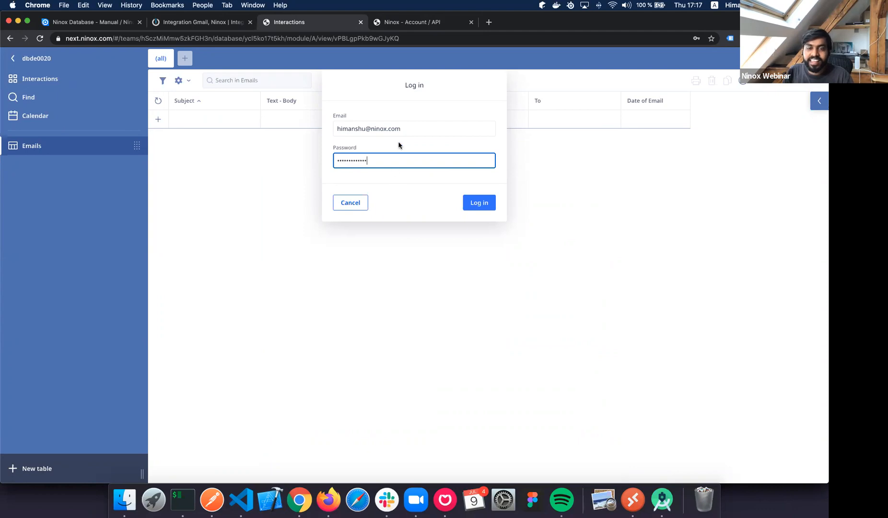
pyautogui.press('Return')
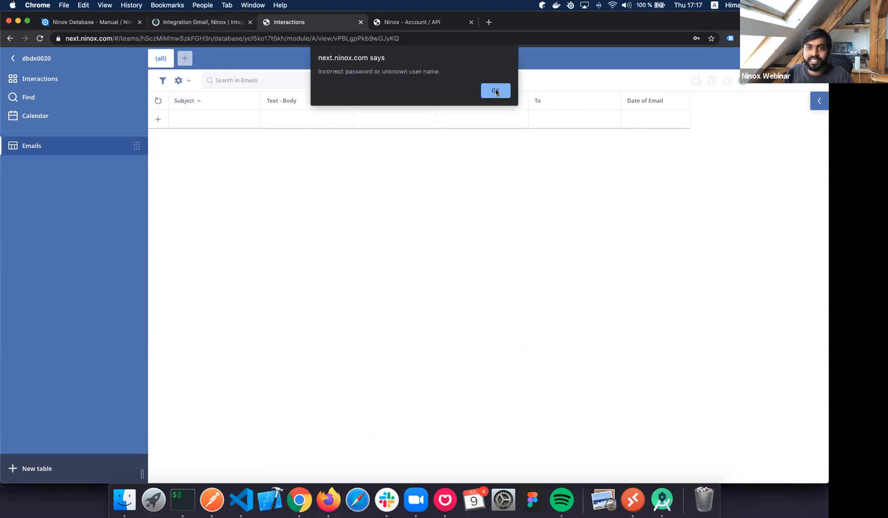
pyautogui.press('Return')
pyautogui.press('super+r')
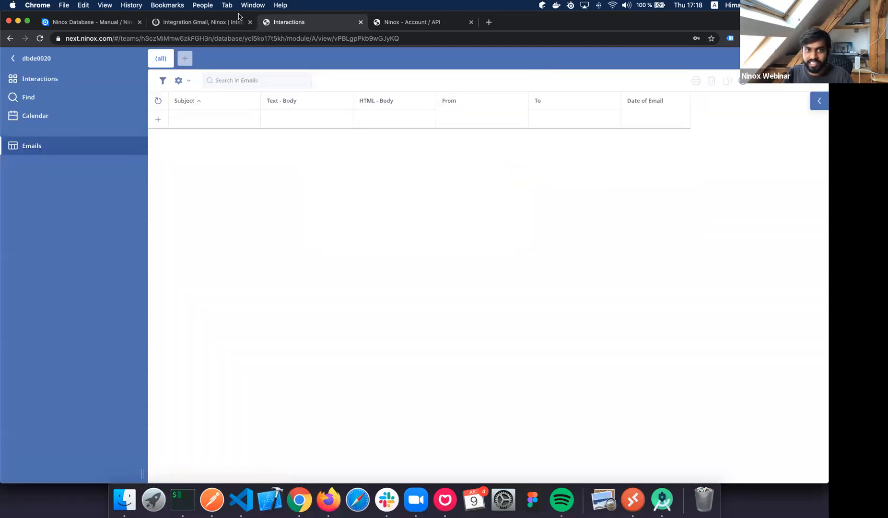
pyautogui.click(212, 25)
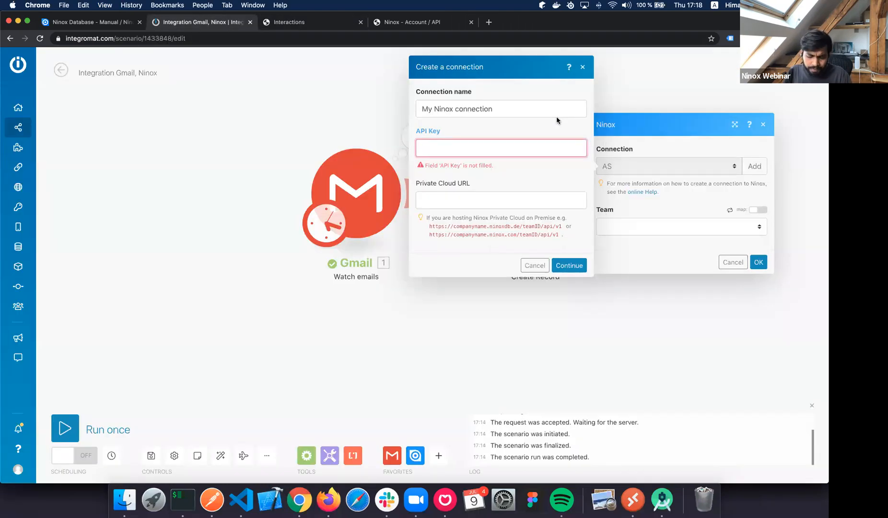
# Paste the API key, name the connection after the account's e-mail address, and save it.
pyautogui.press('super+v')
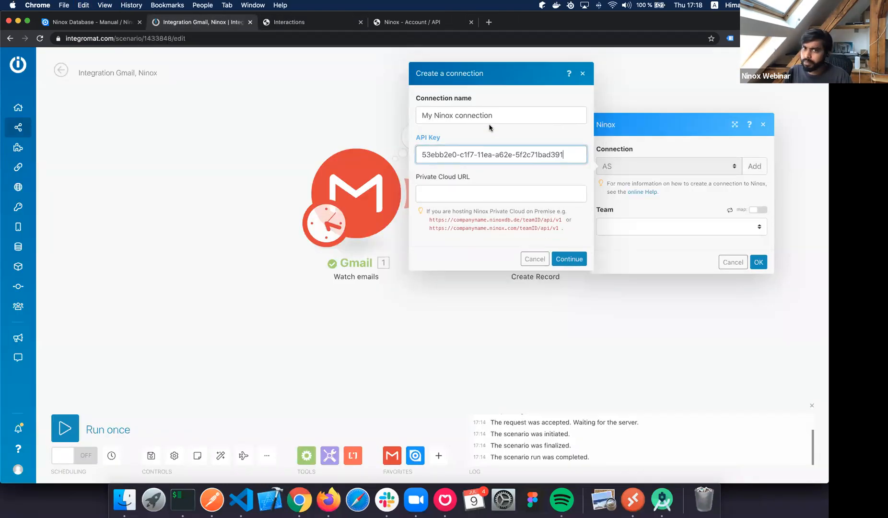
pyautogui.click(507, 115)
pyautogui.press('super+a')
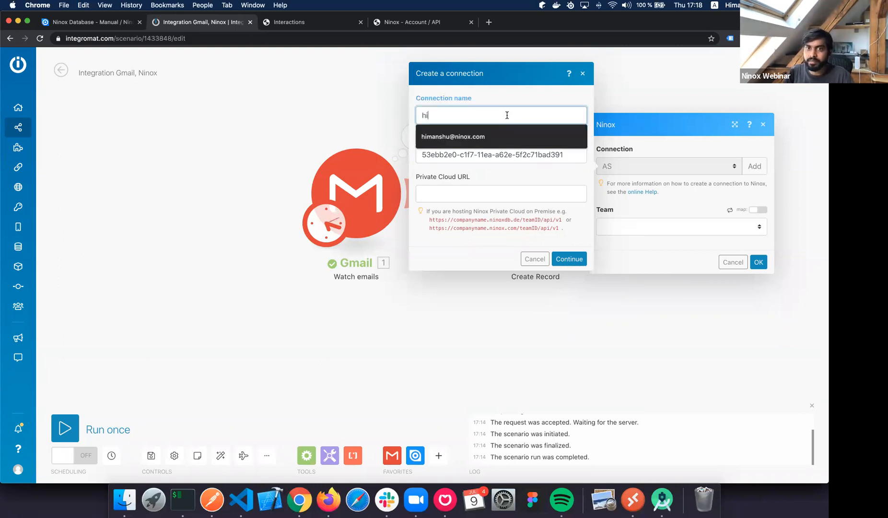
pyautogui.press('Down')
pyautogui.press('Return')
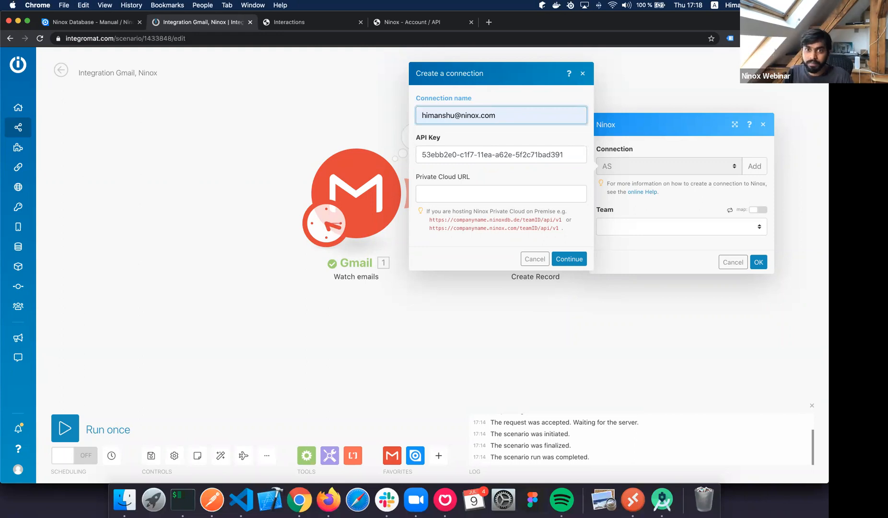
pyautogui.moveTo(433, 177); pyautogui.dragTo(477, 180)
pyautogui.tripleClick(478, 179)
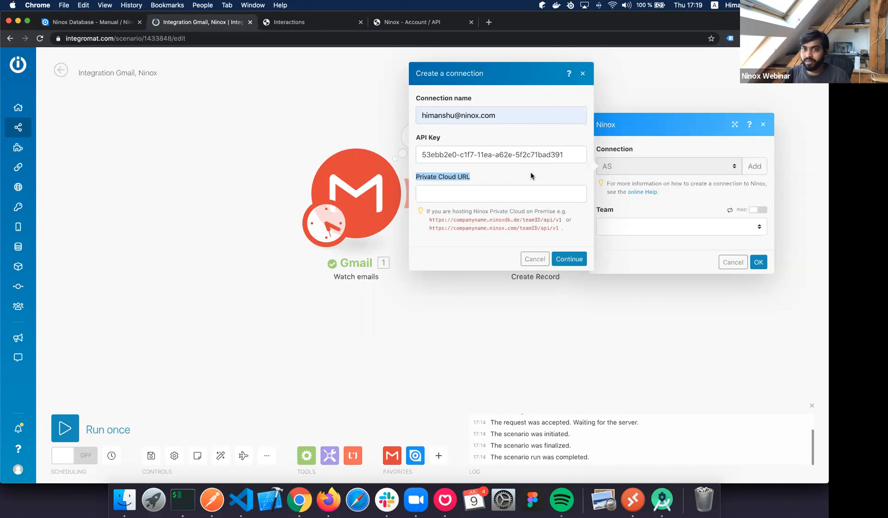
pyautogui.click(573, 159)
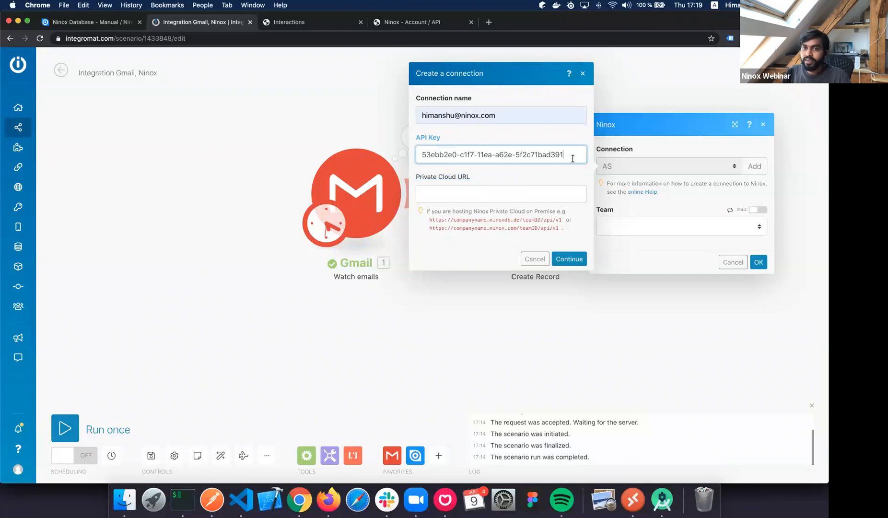
pyautogui.click(570, 260)
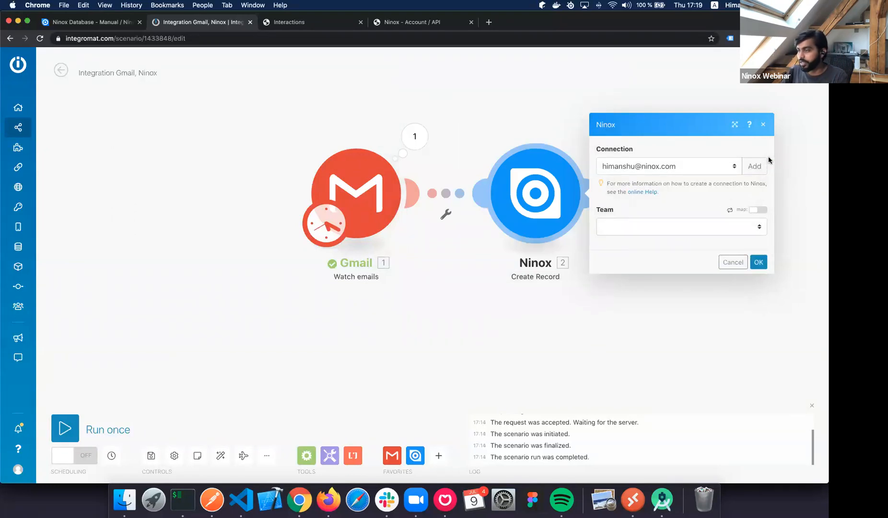
# Point Create Record at team dbde0020, database Interactions, table Emails.
pyautogui.click(714, 231)
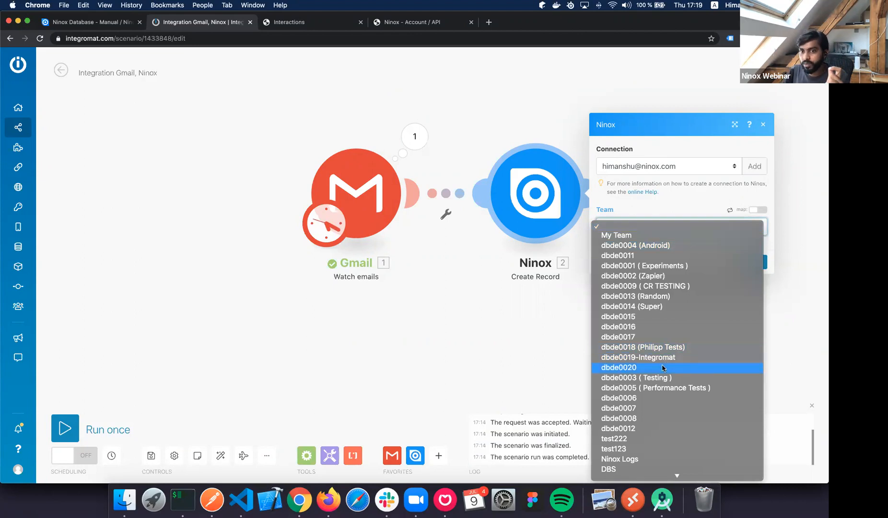
pyautogui.press('Return')
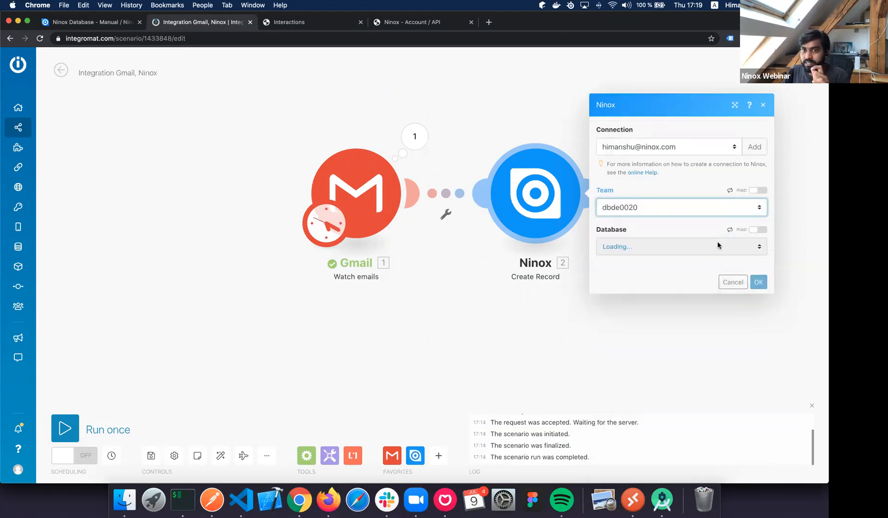
pyautogui.click(707, 247)
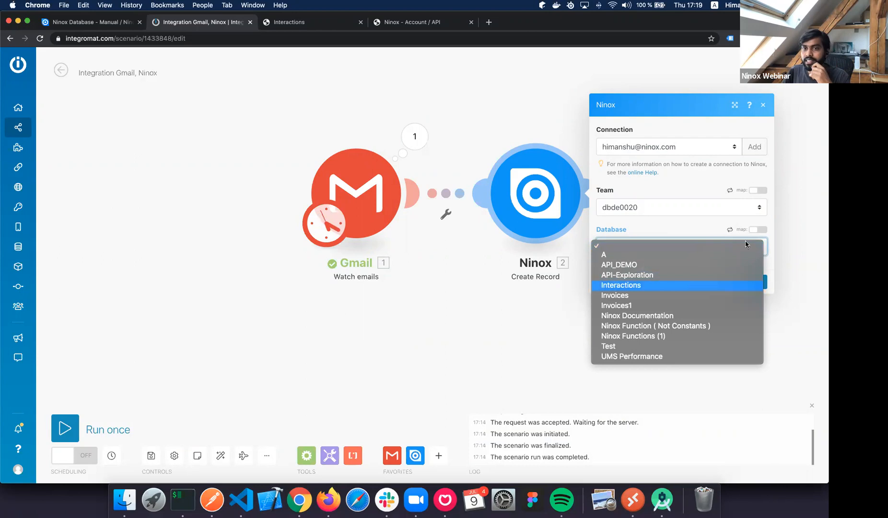
pyautogui.click(665, 286)
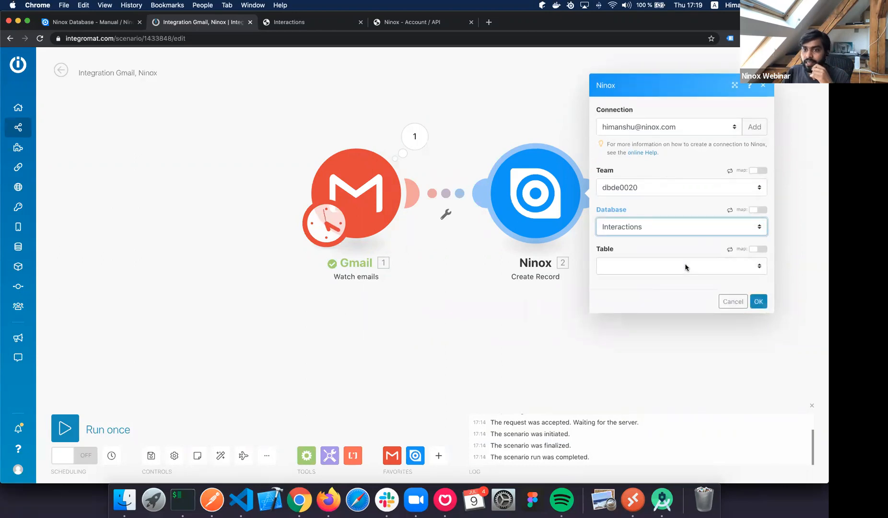
pyautogui.click(676, 275)
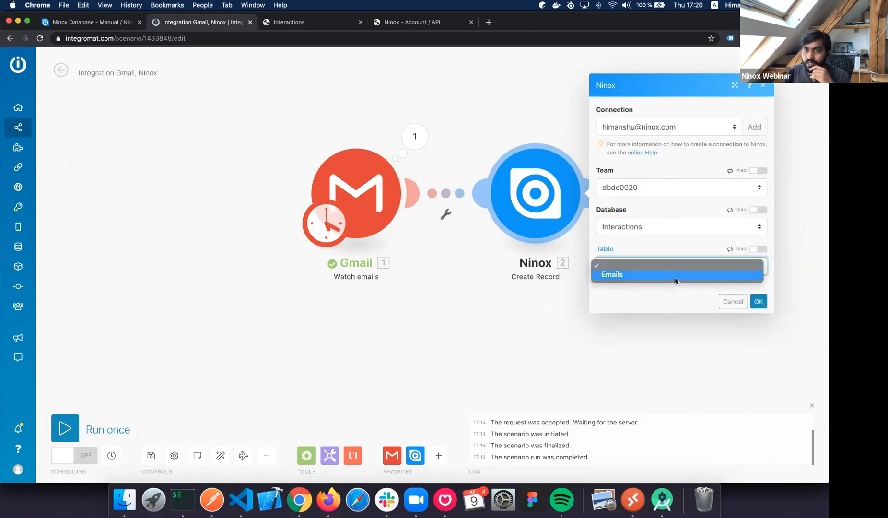
pyautogui.click(675, 276)
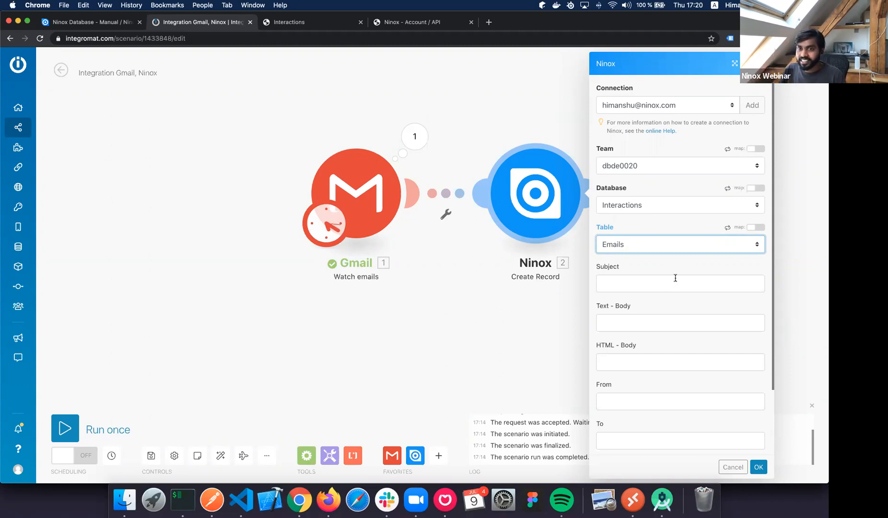
# Map the Gmail Subject and Text content into Ninox's Subject and Text - Body fields.
pyautogui.click(666, 285)
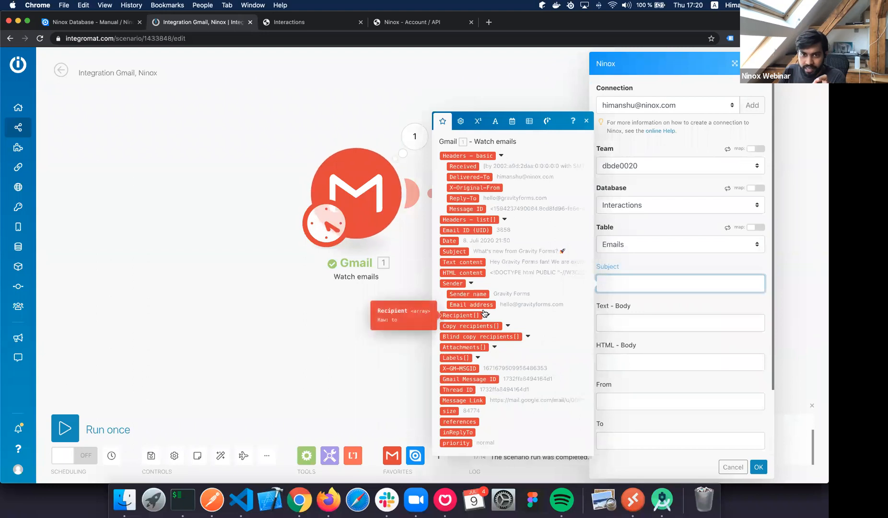
pyautogui.scroll(-1, 485, 314)
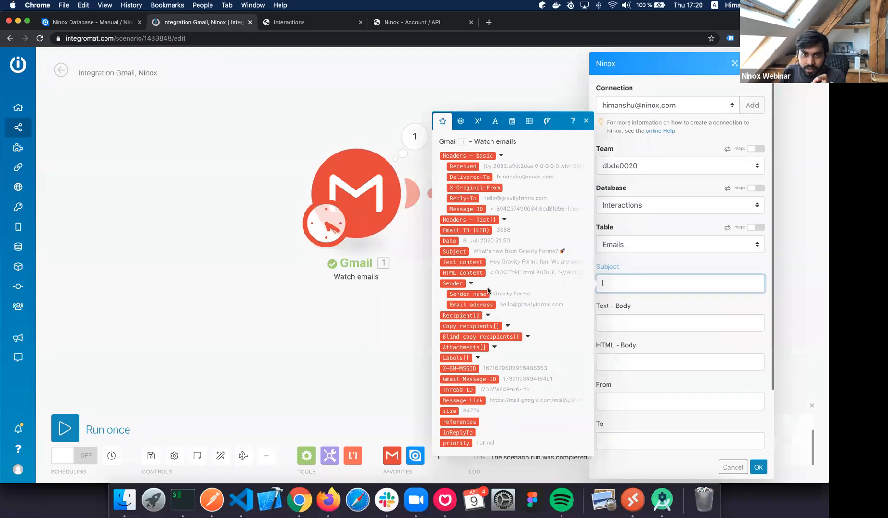
pyautogui.click(454, 251)
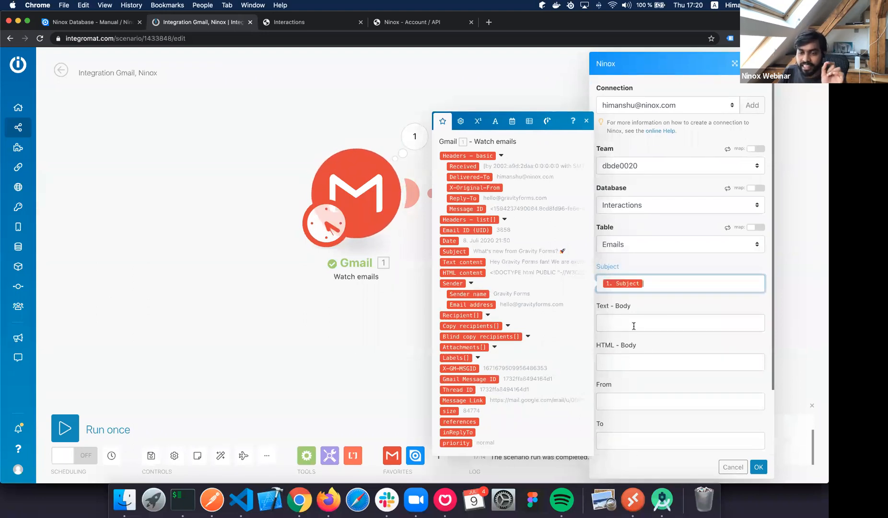
pyautogui.click(623, 323)
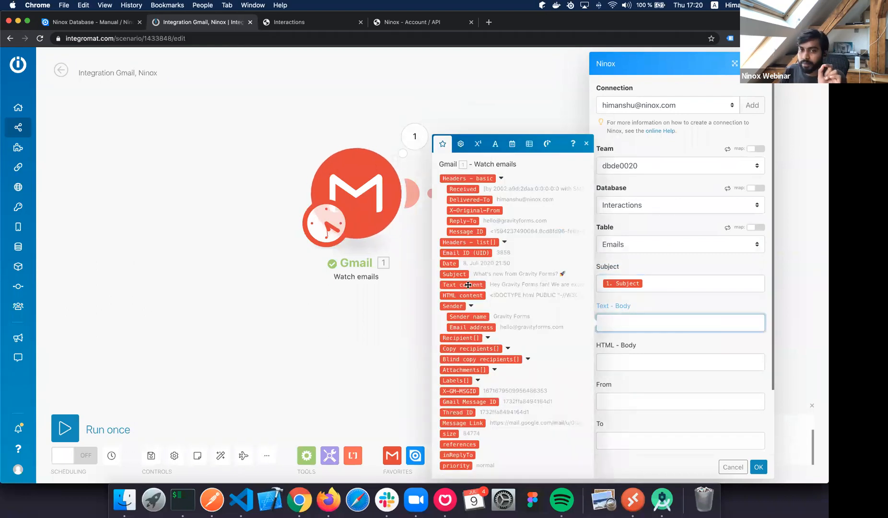
pyautogui.click(469, 285)
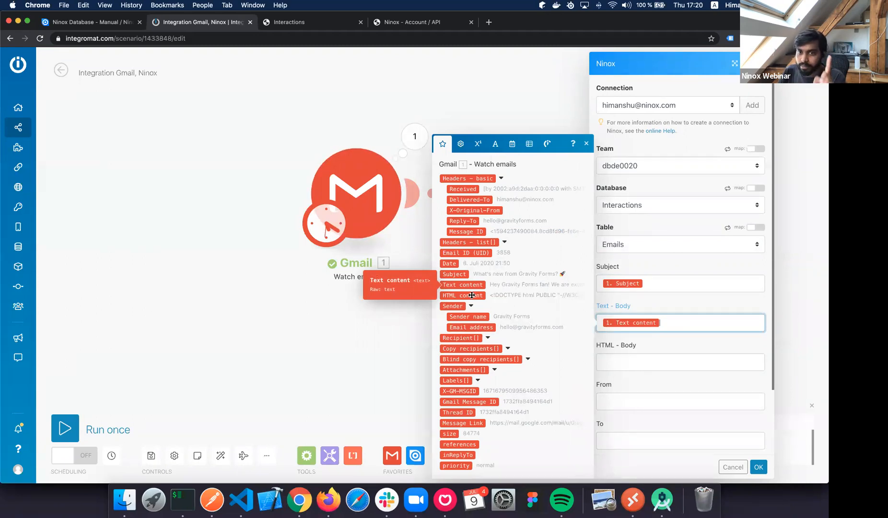
# Map the Gmail HTML content and sender's email address into HTML - Body and From.
pyautogui.click(624, 362)
pyautogui.click(462, 296)
pyautogui.click(617, 397)
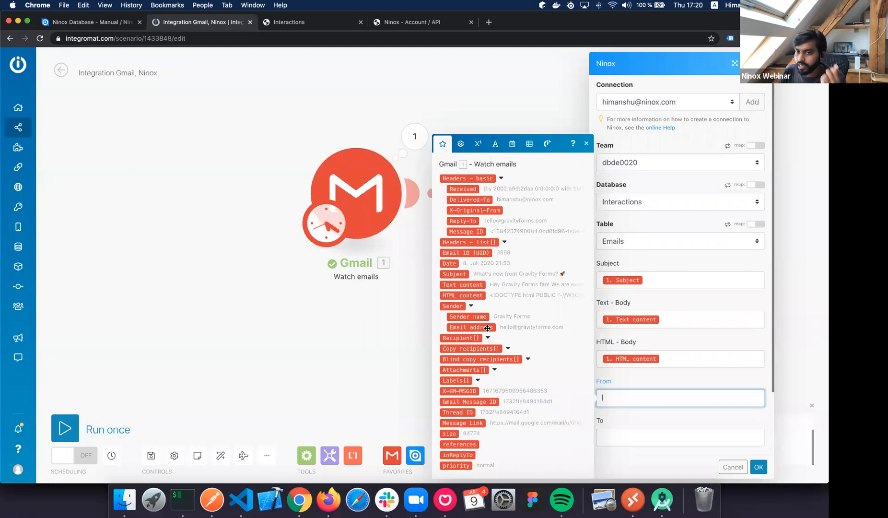
pyautogui.click(488, 328)
pyautogui.click(634, 435)
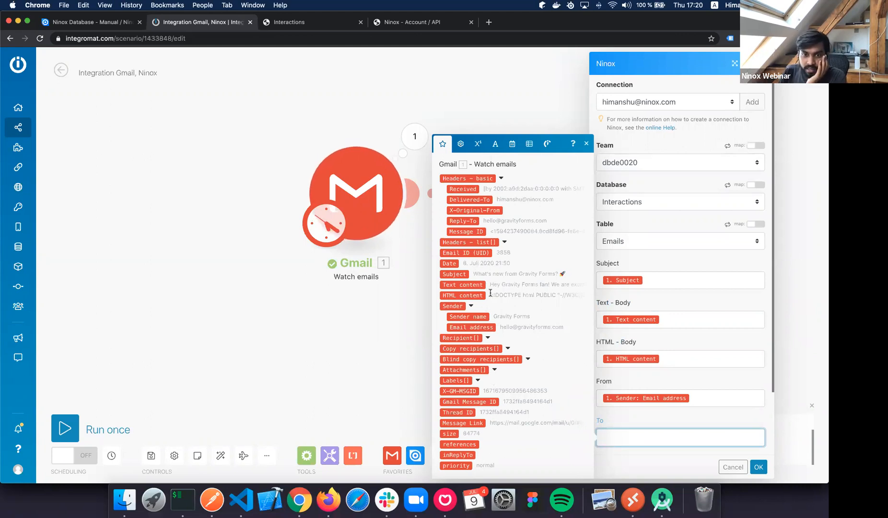
# Map the first recipient's email address from Recipient[] into the Ninox To field.
pyautogui.click(489, 338)
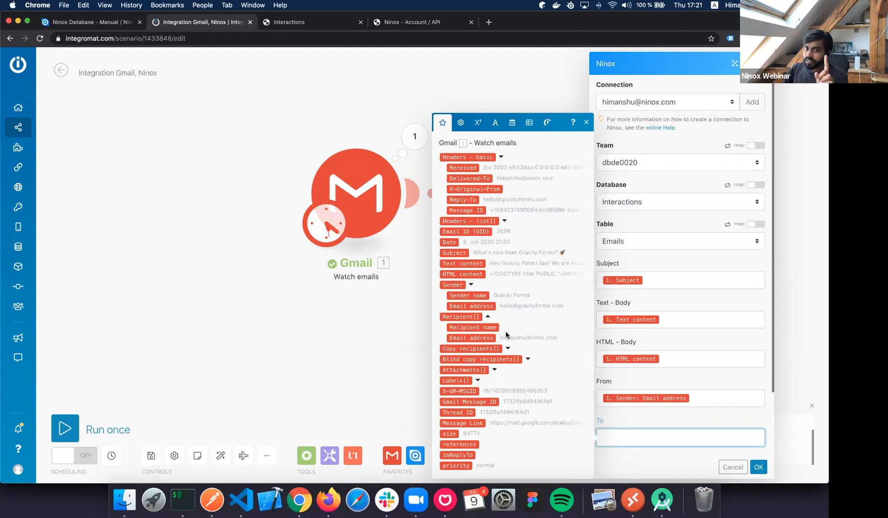
pyautogui.click(485, 337)
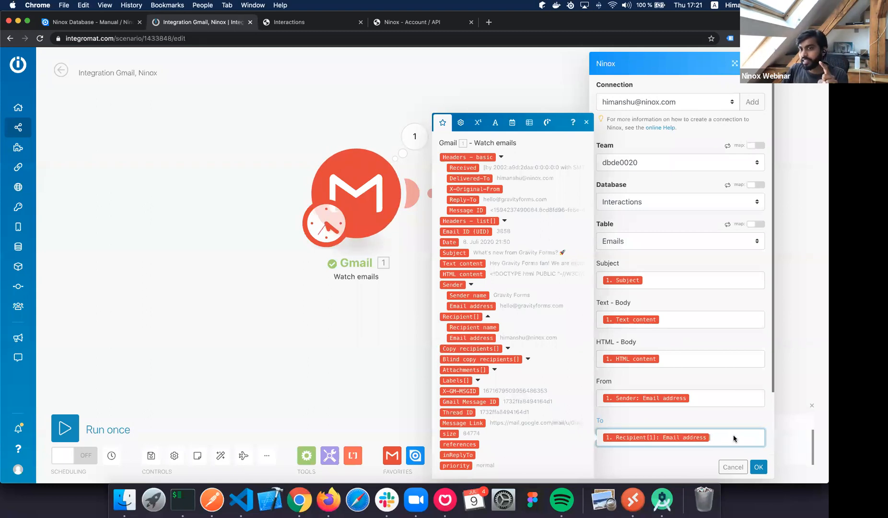
pyautogui.scroll(-3, 734, 439)
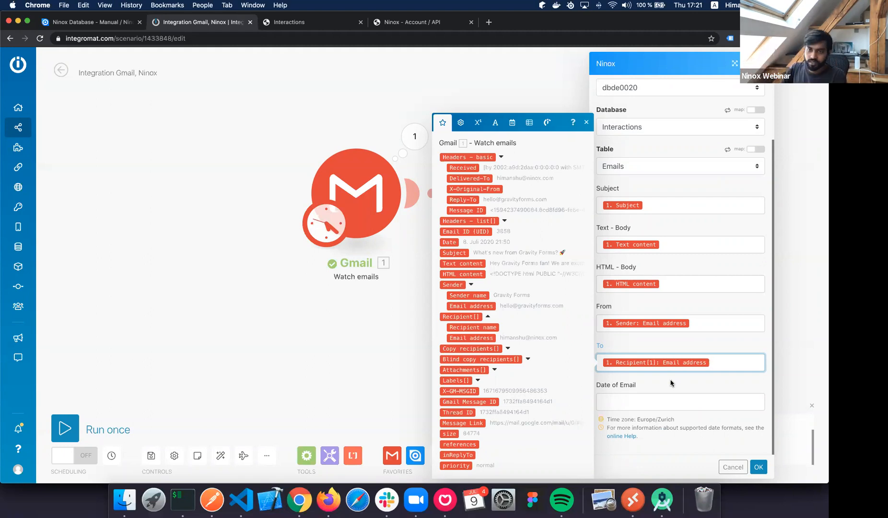
# Map the Gmail Date into Date of Email and save the Ninox module settings.
pyautogui.click(650, 404)
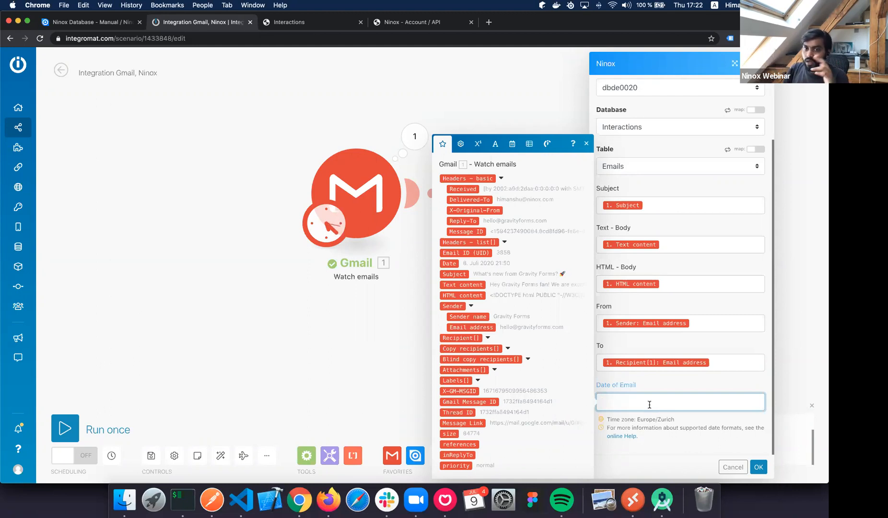
pyautogui.click(450, 263)
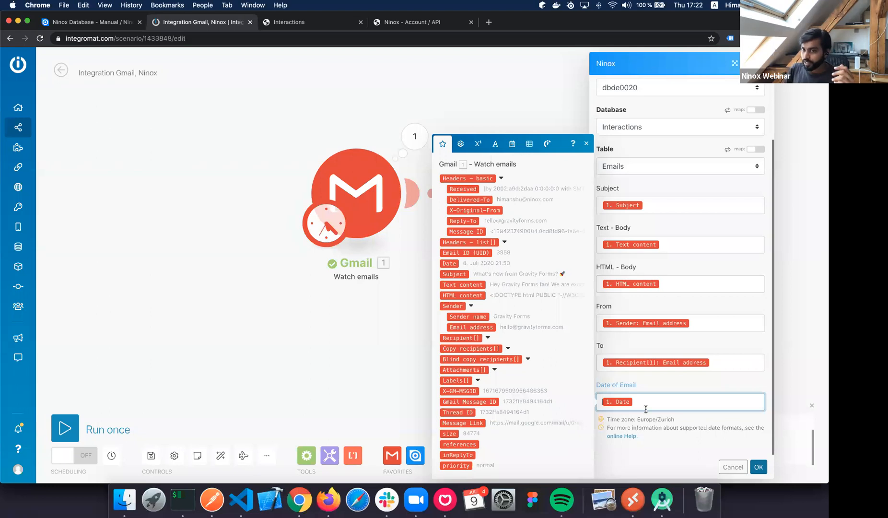
pyautogui.click(759, 467)
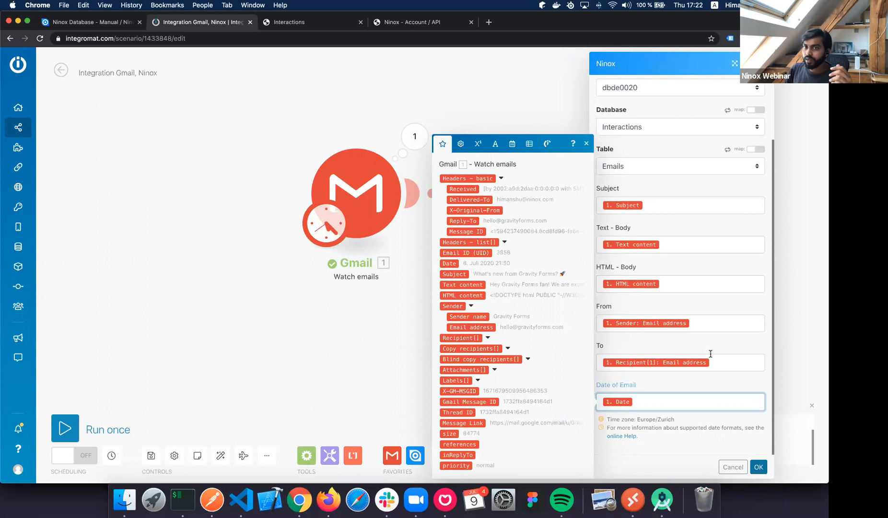
pyautogui.click(759, 466)
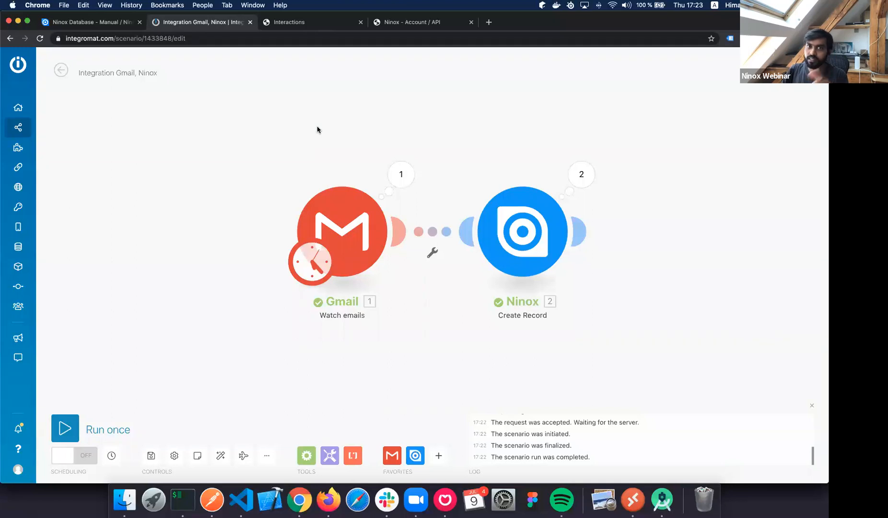
pyautogui.hotkey('ctrl', 'Tab')
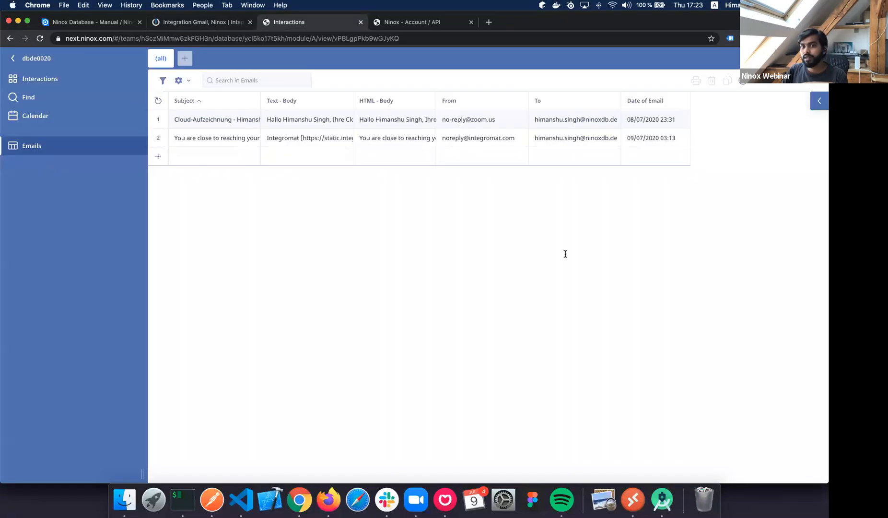
pyautogui.click(475, 120)
pyautogui.click(370, 138)
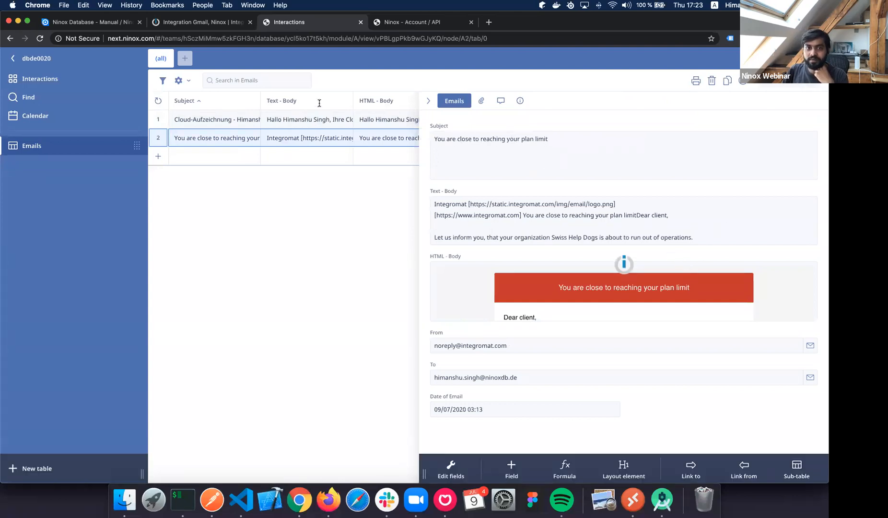
pyautogui.click(593, 285)
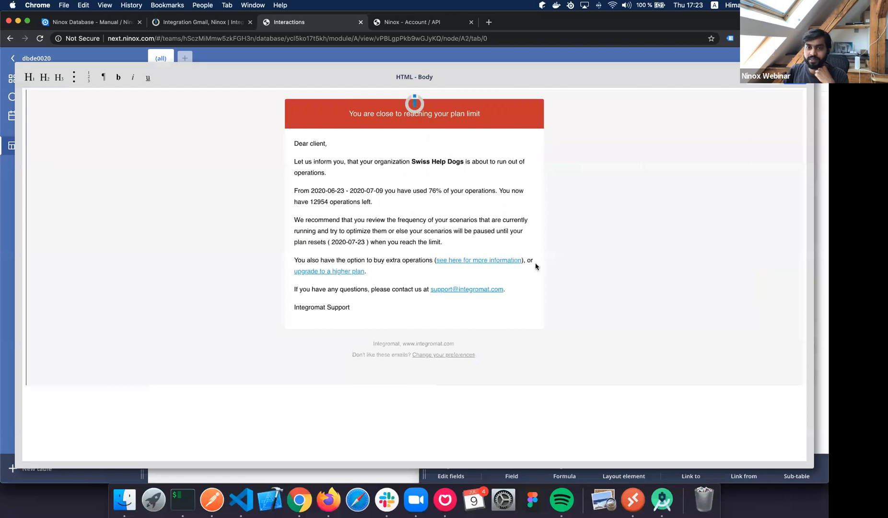
pyautogui.click(690, 56)
pyautogui.click(700, 283)
pyautogui.press('Escape')
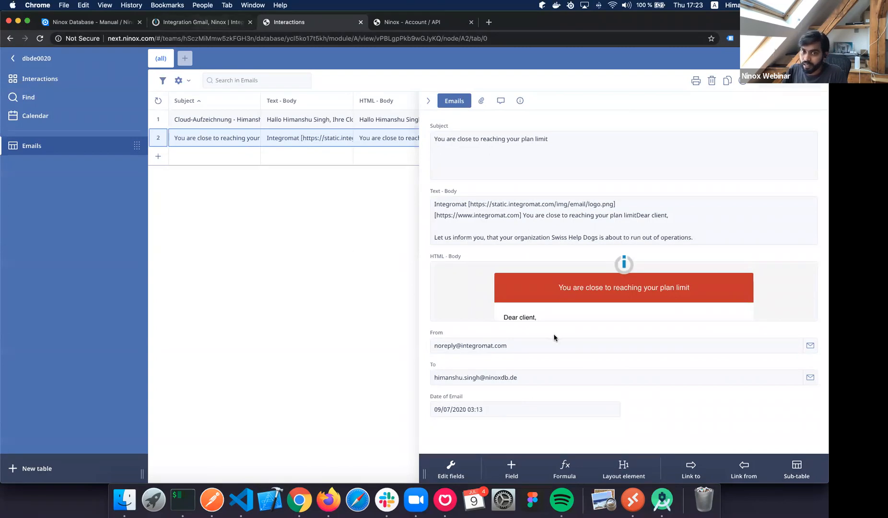
pyautogui.hotkey('ctrl', 'shift', 'Tab')
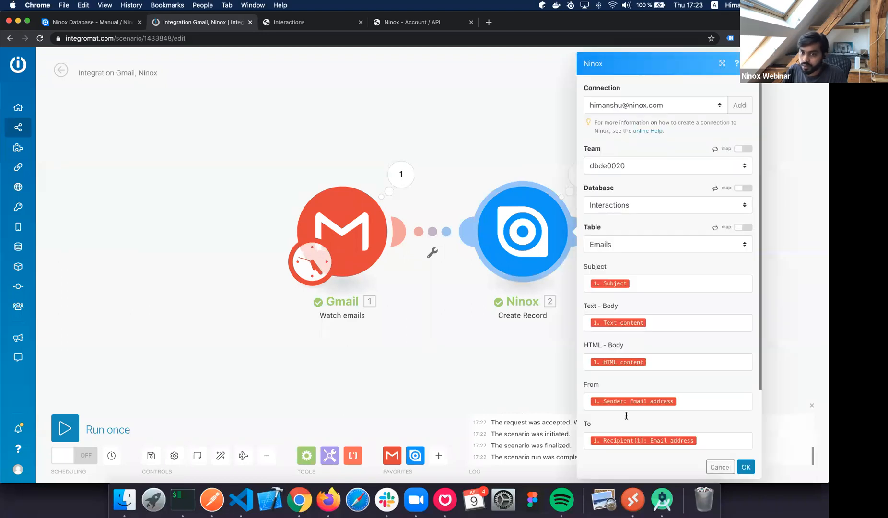
# Delete the Date pill from Date of Email and insert an empty formatDate function.
pyautogui.scroll(-3, 626, 415)
pyautogui.click(629, 404)
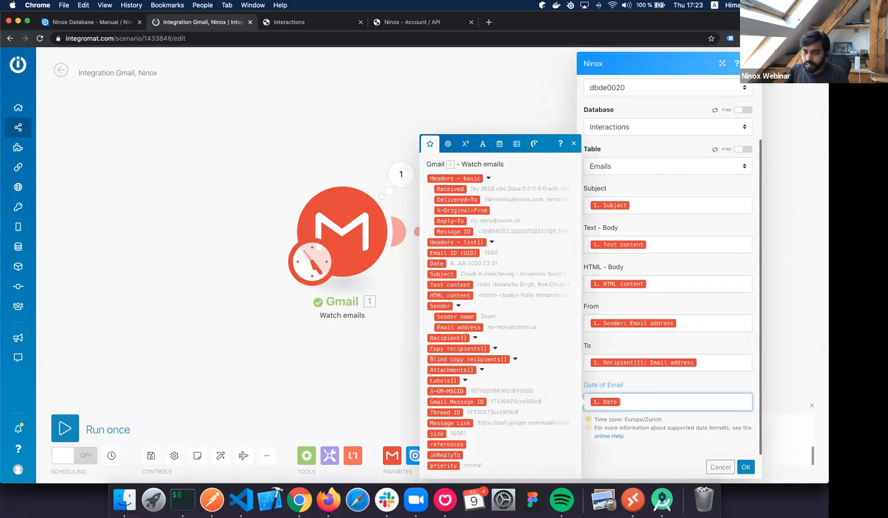
pyautogui.press('BackSpace')
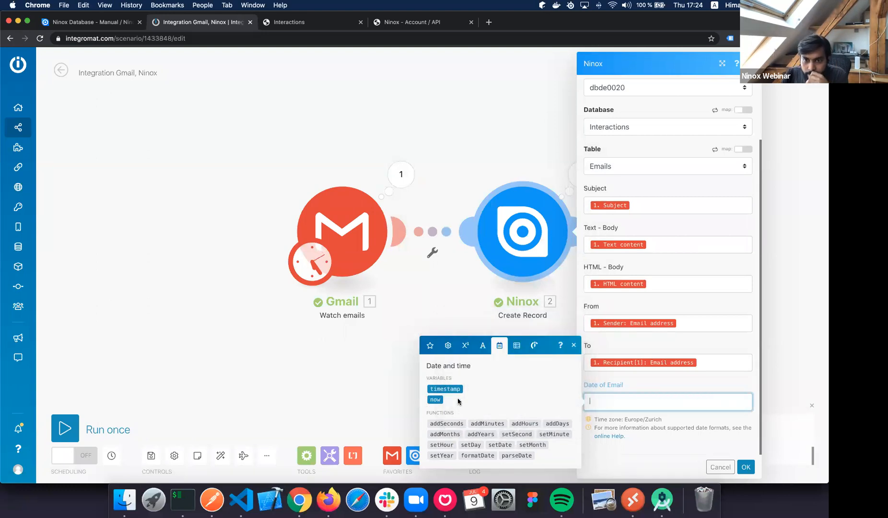
pyautogui.click(483, 456)
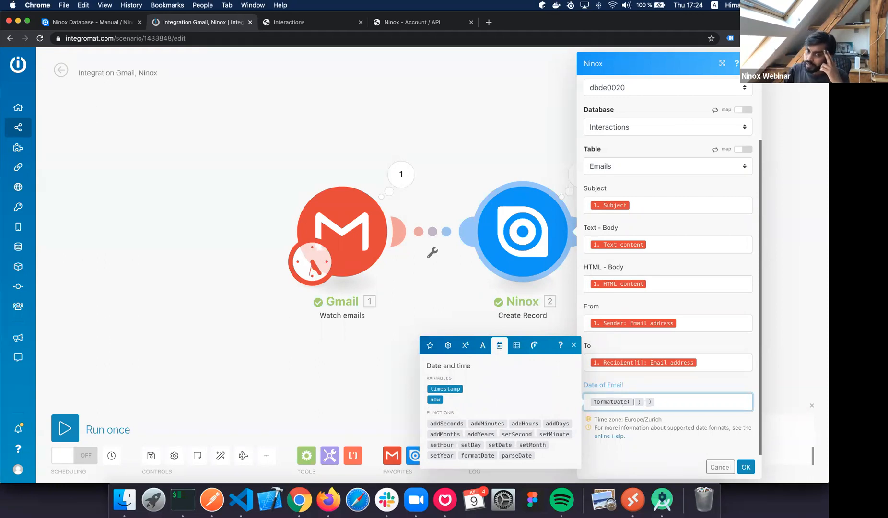
# Put the Gmail Date inside formatDate as its first argument.
pyautogui.click(430, 345)
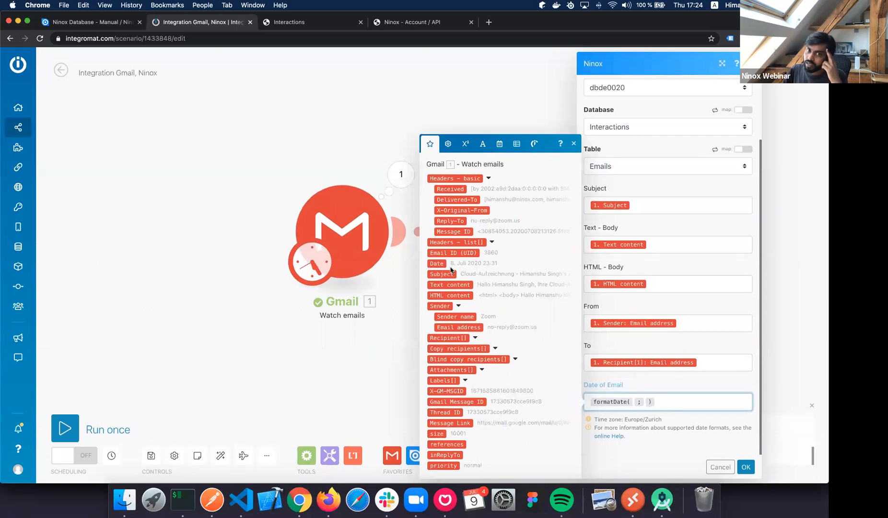
pyautogui.click(437, 264)
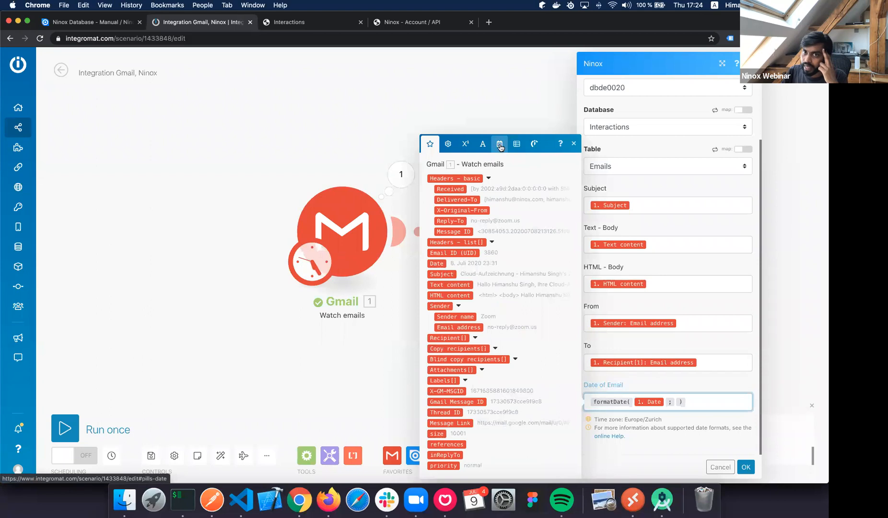
pyautogui.click(499, 144)
# Review the formatDate help card's example date format patterns.
pyautogui.moveTo(481, 456)
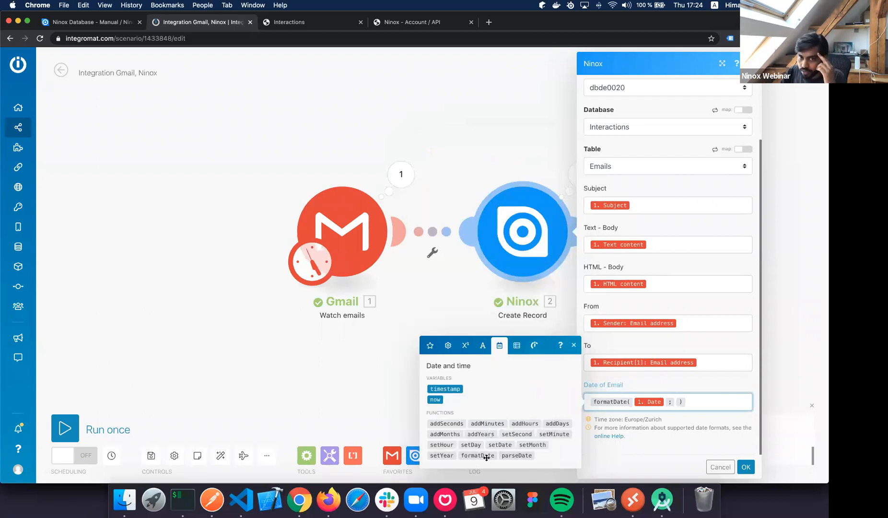
pyautogui.hscroll(5, 489, 434)
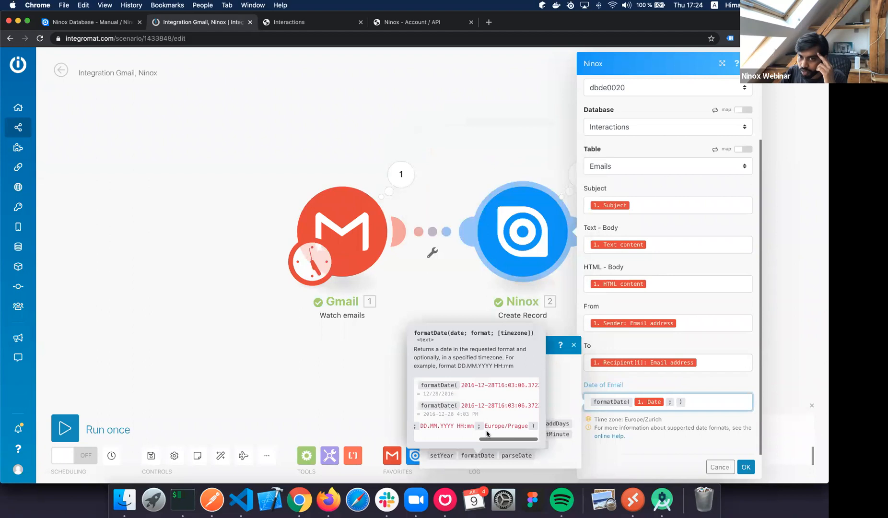
pyautogui.hscroll(-1, 469, 433)
pyautogui.hscroll(-1, 470, 433)
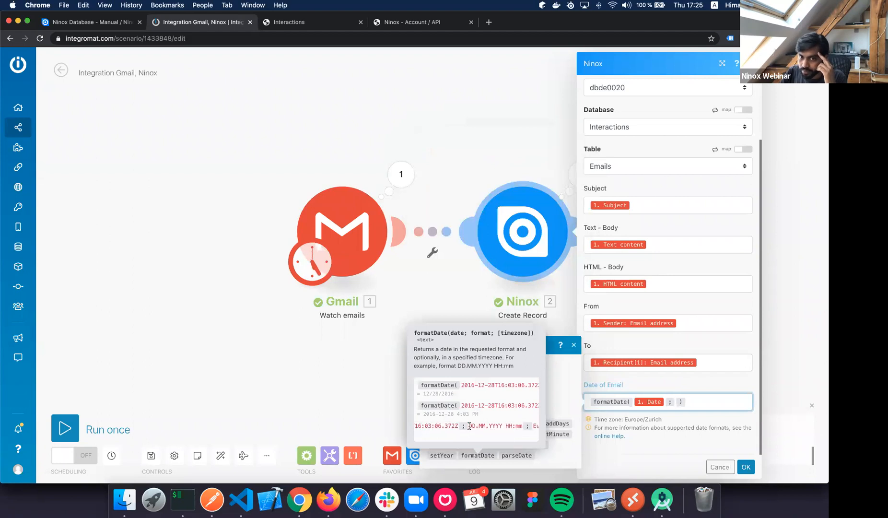
pyautogui.click(471, 426)
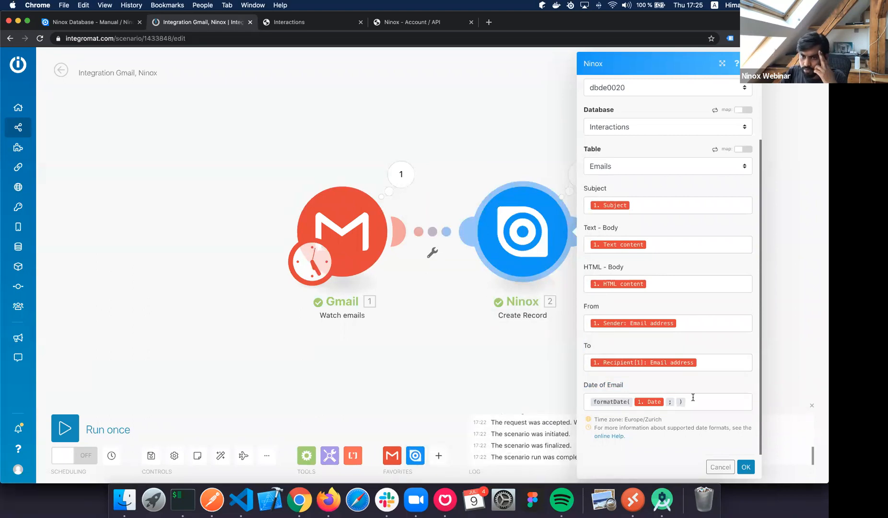
pyautogui.click(676, 402)
pyautogui.click(500, 143)
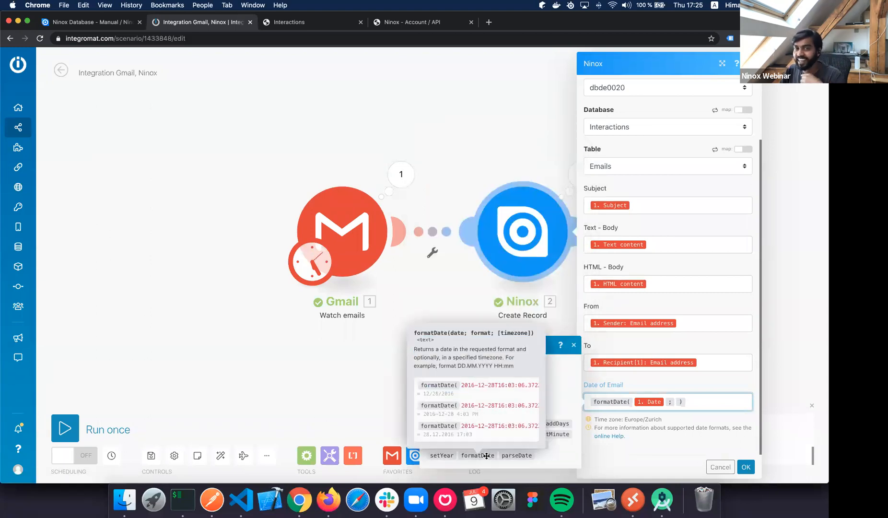
pyautogui.hscroll(5, 484, 429)
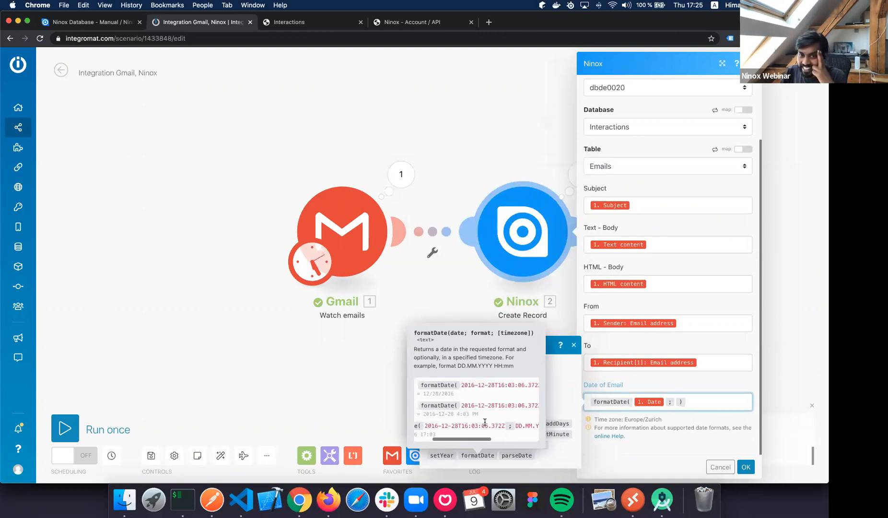
pyautogui.hscroll(3, 485, 425)
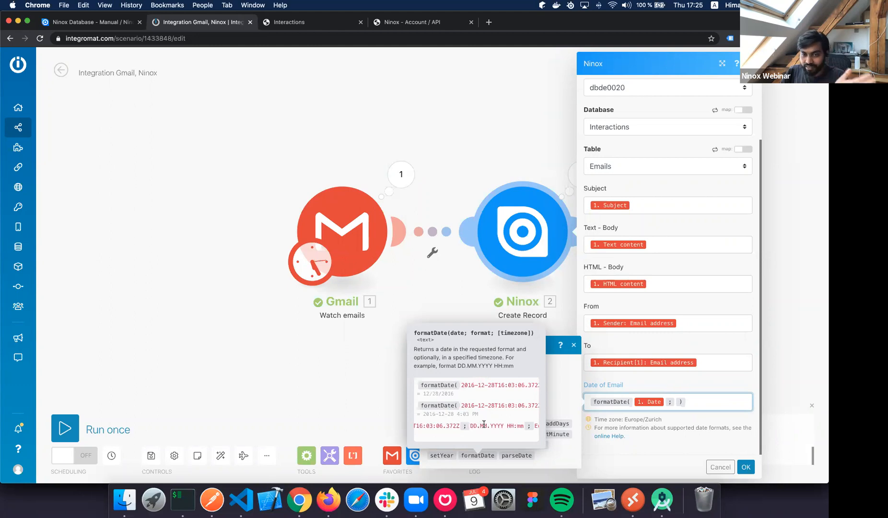
# Enter DD.mm.YY HH:mm as formatDate's format argument.
pyautogui.click(471, 425)
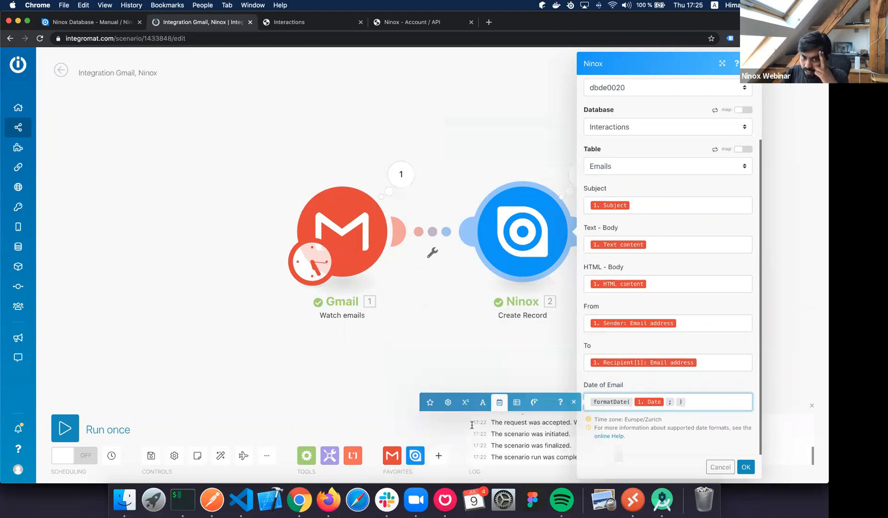
pyautogui.click(680, 403)
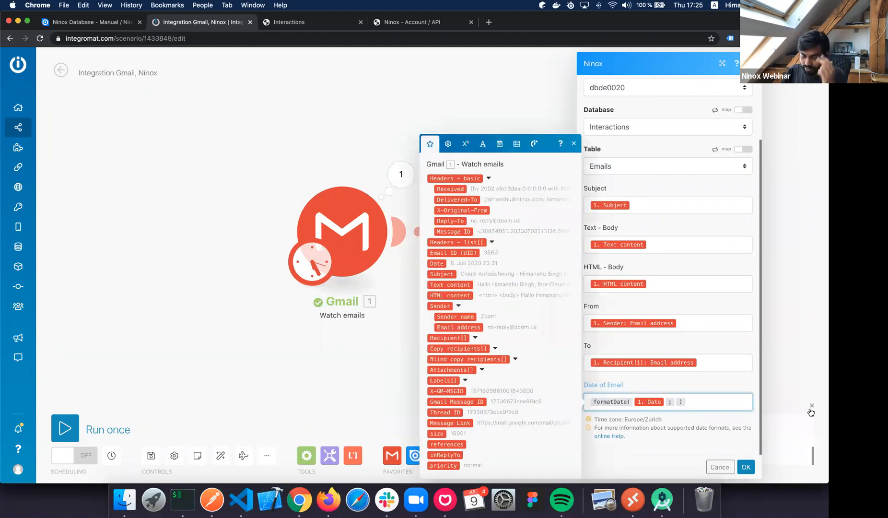
pyautogui.write('DD')
pyautogui.write('.mm.')
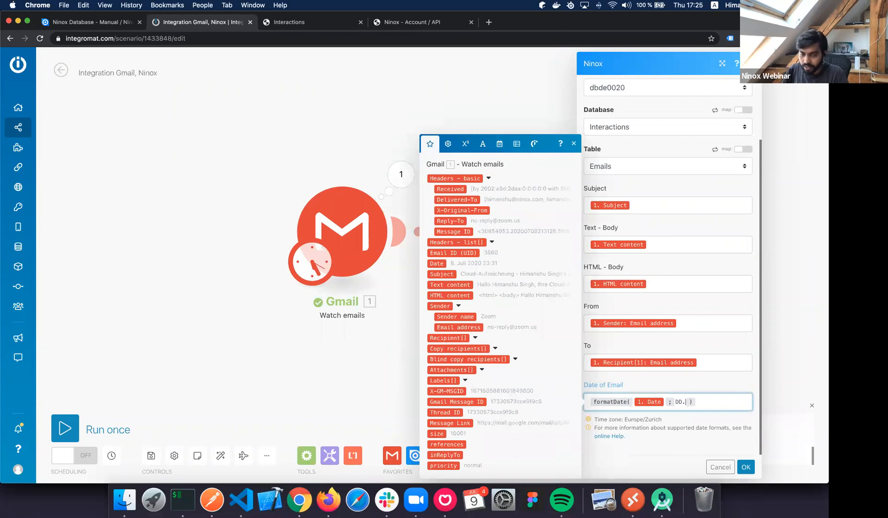
pyautogui.write('YY HH')
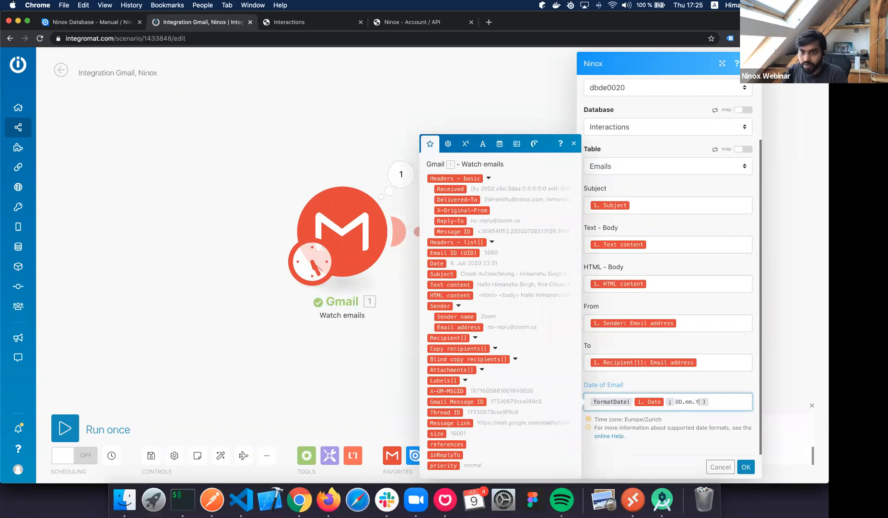
pyautogui.write(':mm')
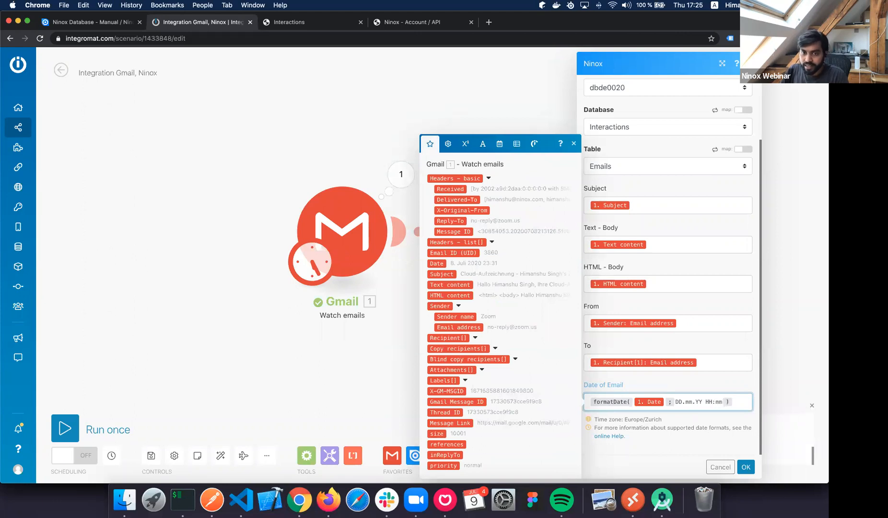
# Correct the format against the help examples to DD.MM.YYYY HH:mm.
pyautogui.click(500, 143)
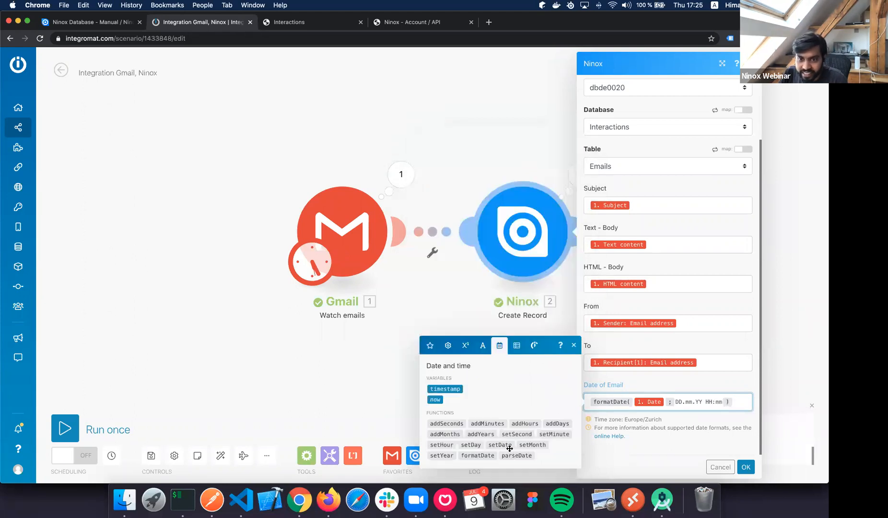
pyautogui.hscroll(5, 491, 426)
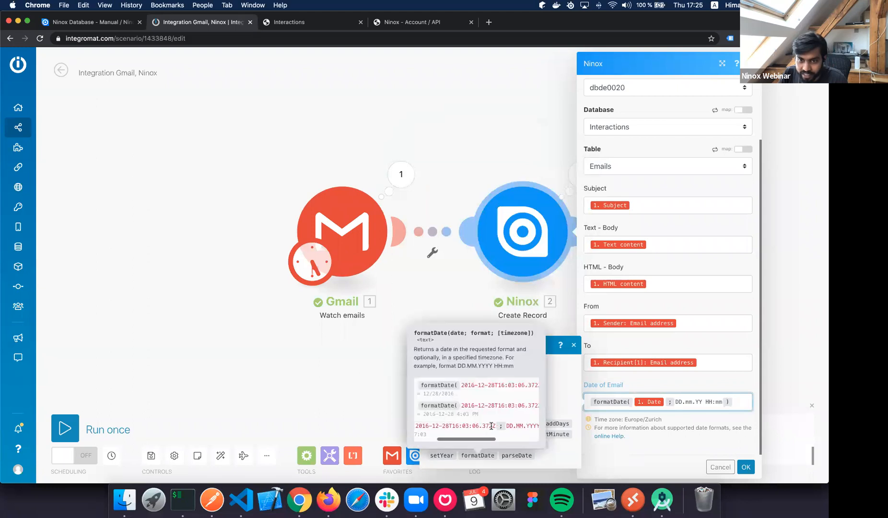
pyautogui.hscroll(-2, 491, 426)
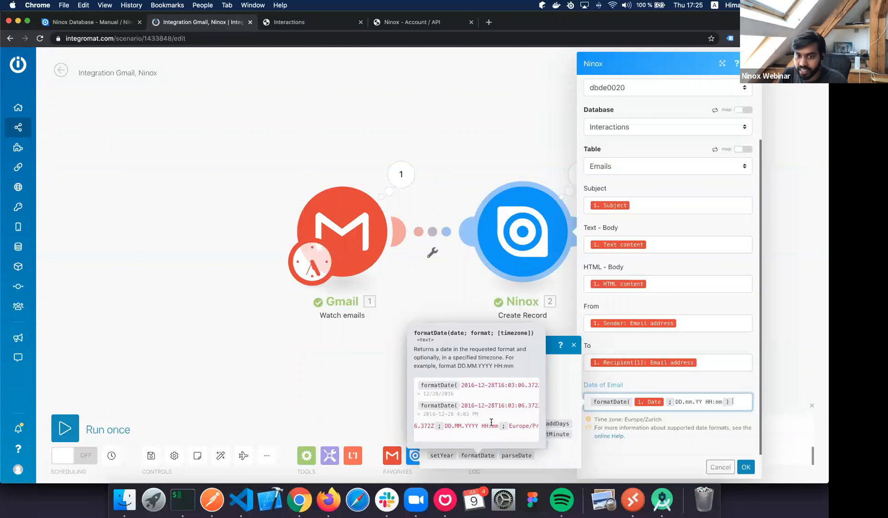
pyautogui.hscroll(5, 492, 406)
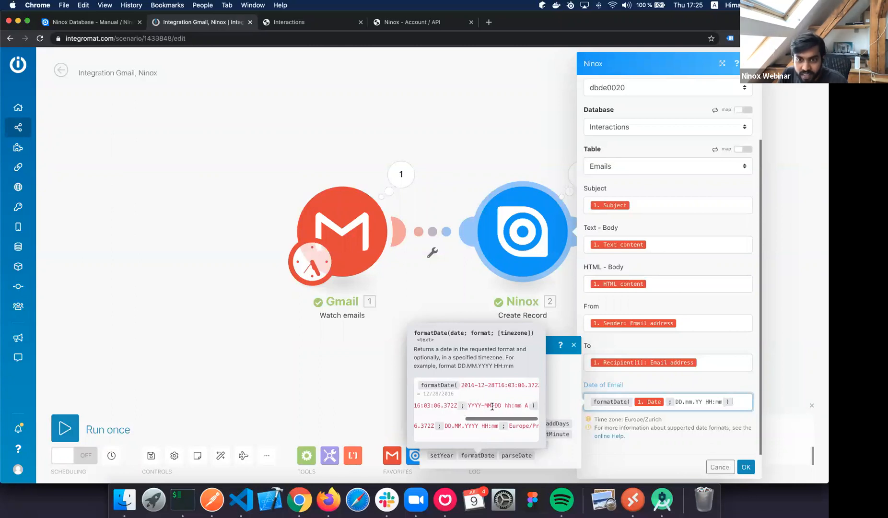
pyautogui.hscroll(3, 486, 387)
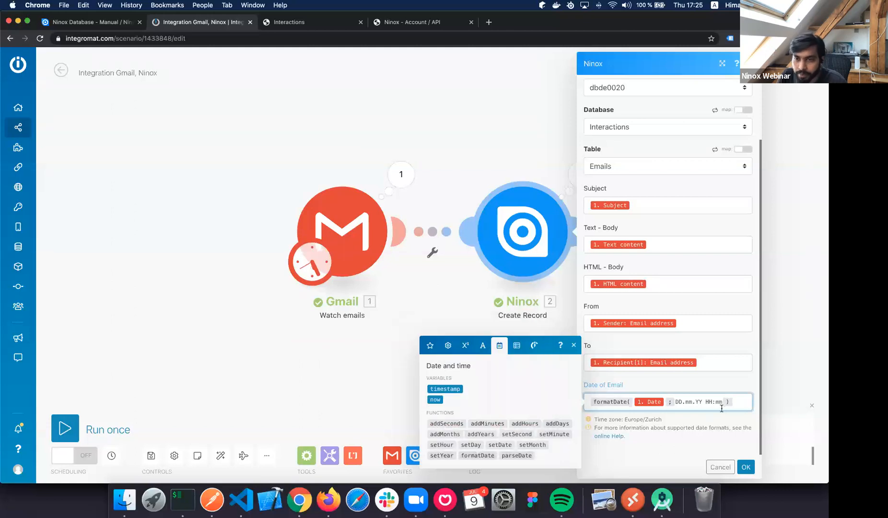
pyautogui.doubleClick(689, 402)
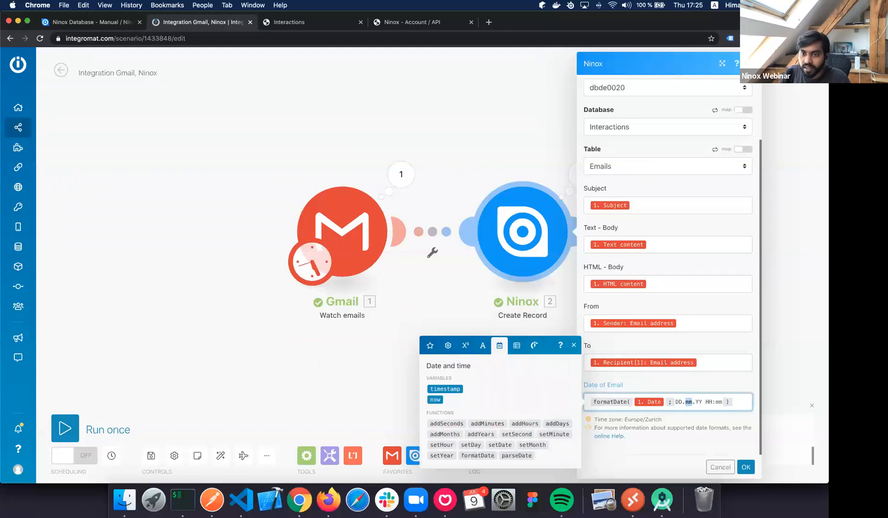
pyautogui.write('MM')
pyautogui.doubleClick(699, 402)
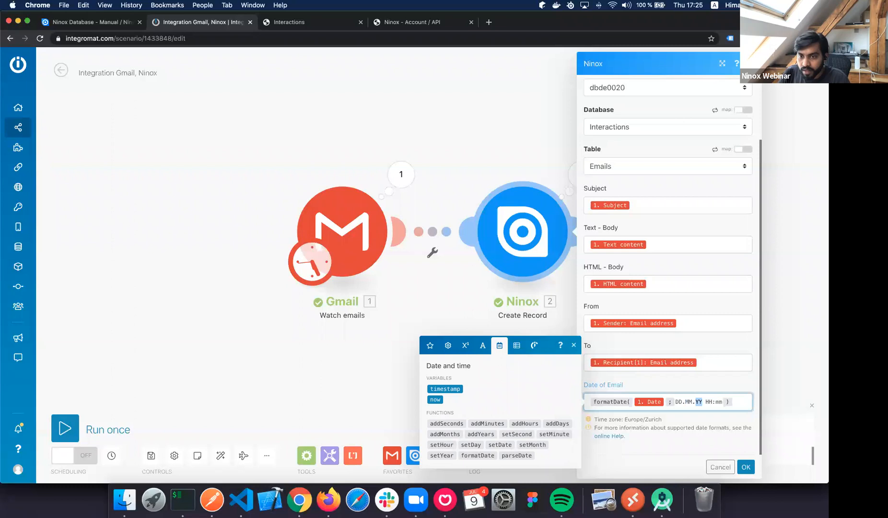
pyautogui.write('YYYY')
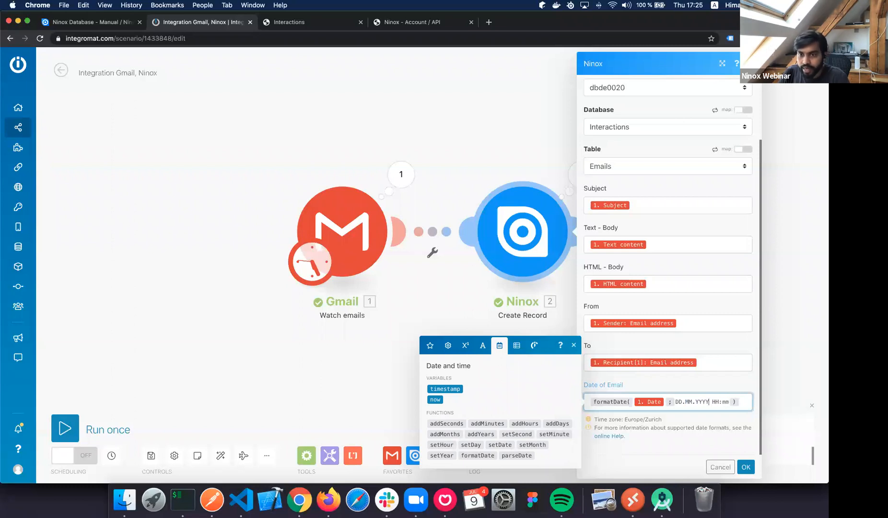
# Save the Ninox Create Record settings and run the scenario once.
pyautogui.click(746, 467)
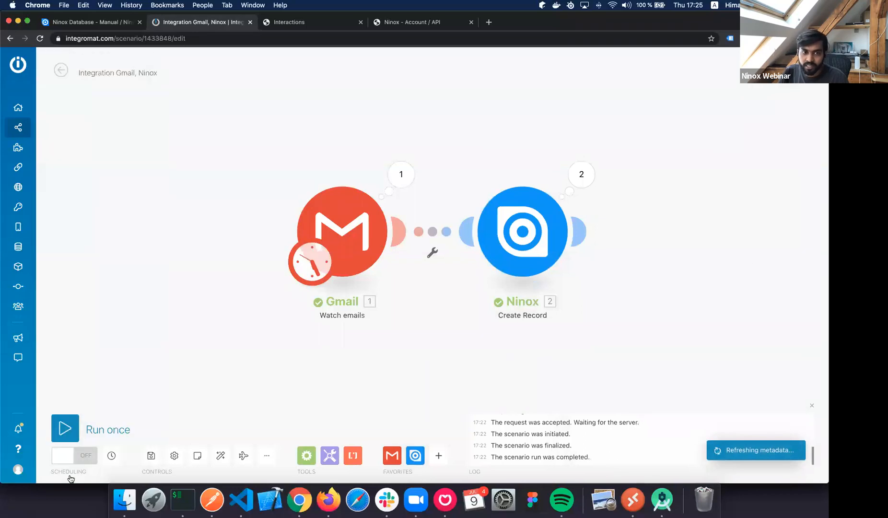
pyautogui.click(64, 428)
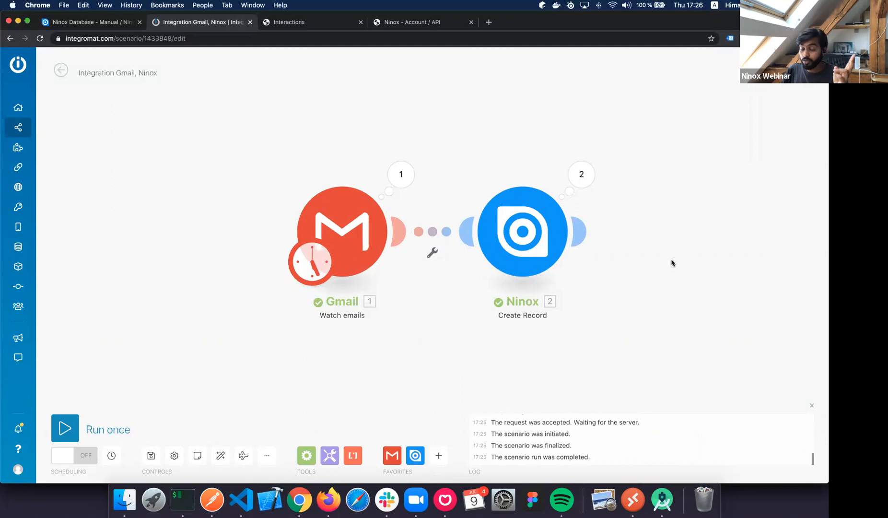
# In Ninox's Emails table, confirm the imported records' Date of Email reads 09/07/2020 09:21.
pyautogui.click(338, 27)
pyautogui.click(299, 155)
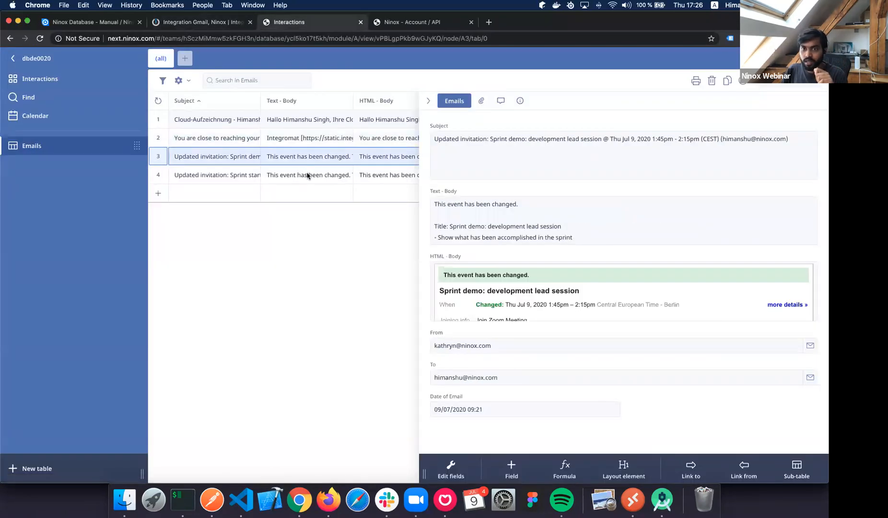
pyautogui.click(308, 176)
pyautogui.click(315, 159)
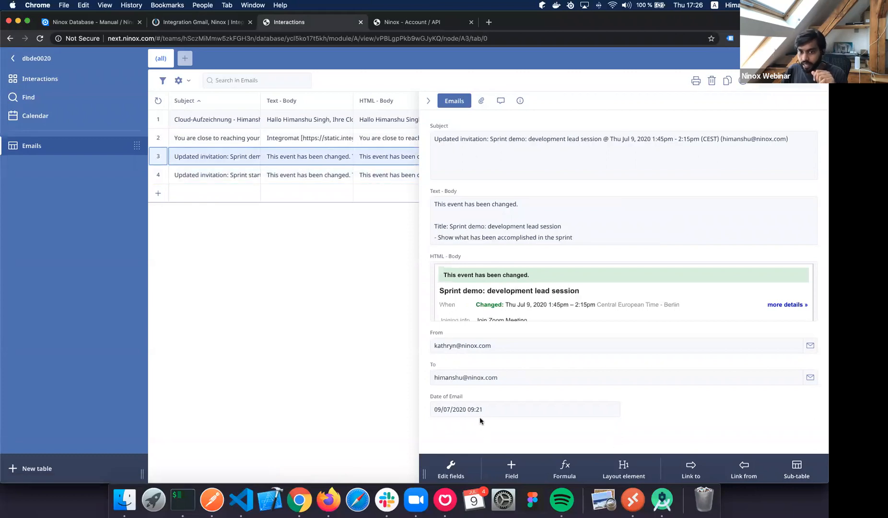
pyautogui.click(503, 411)
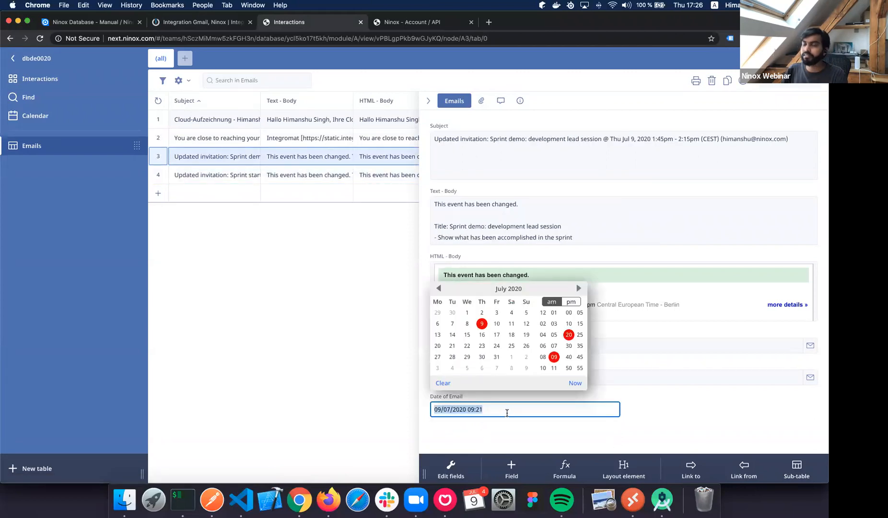
pyautogui.click(668, 406)
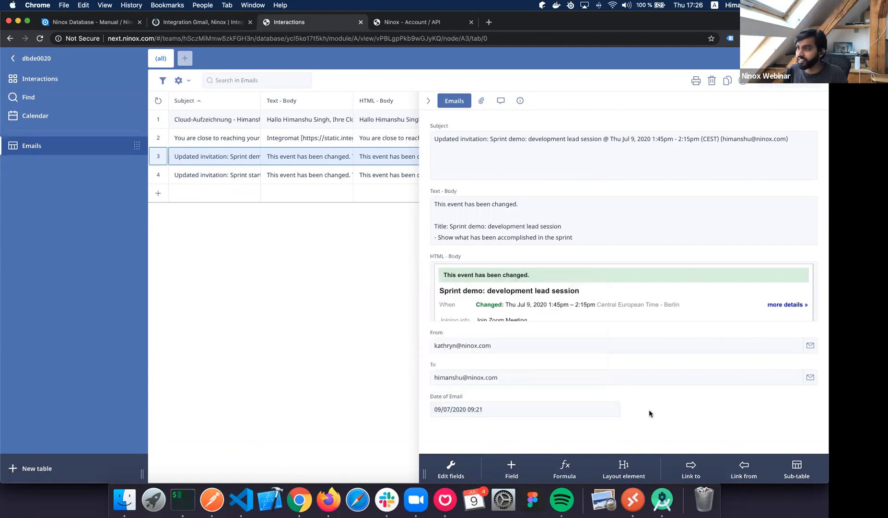
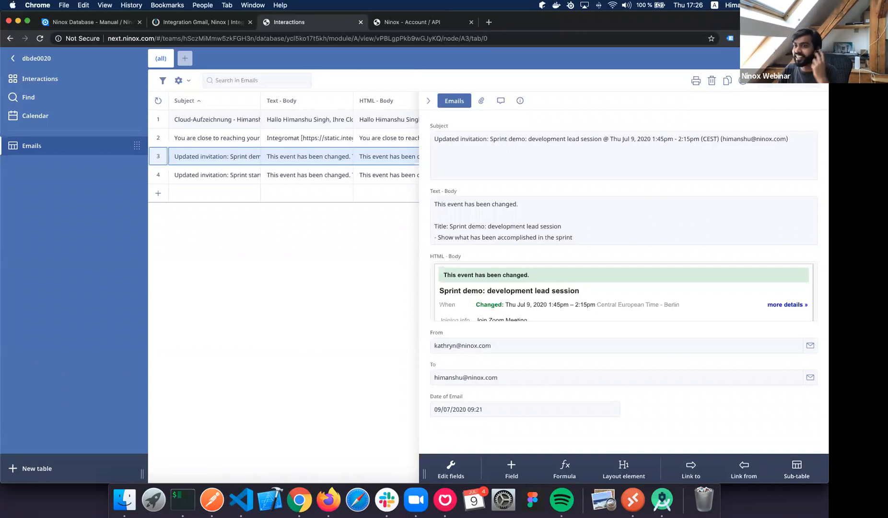
# Switch to the 'Integration Gmail, Ninox' scenario tab in Integromat.
pyautogui.click(190, 21)
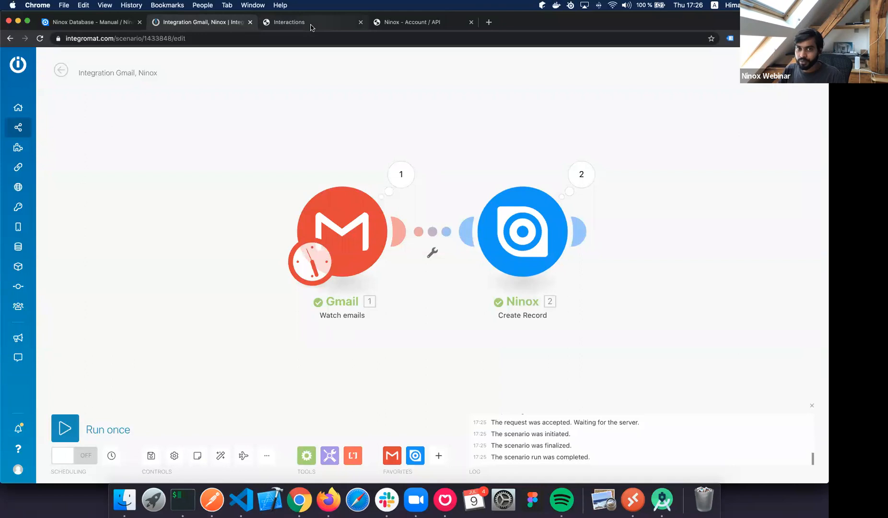
# Review the Ninox Create Record module's field mappings, then go back to the Interactions database.
pyautogui.click(529, 229)
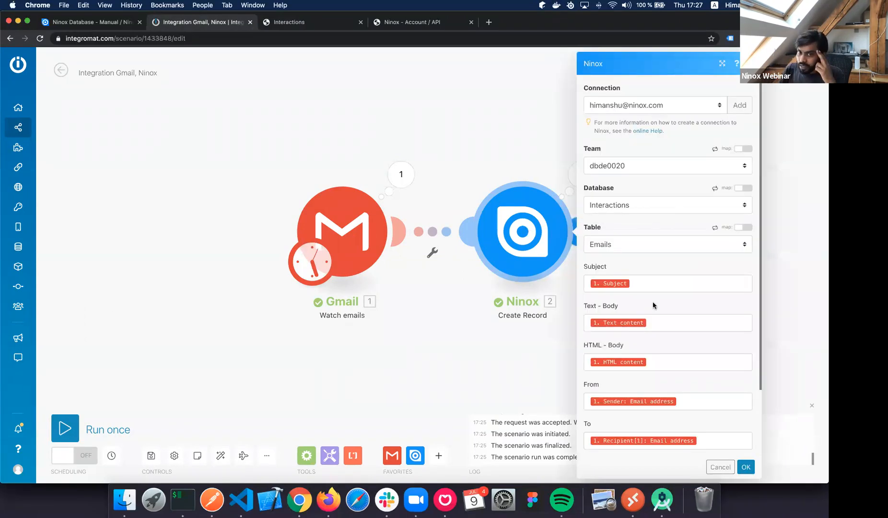
pyautogui.scroll(-3, 654, 303)
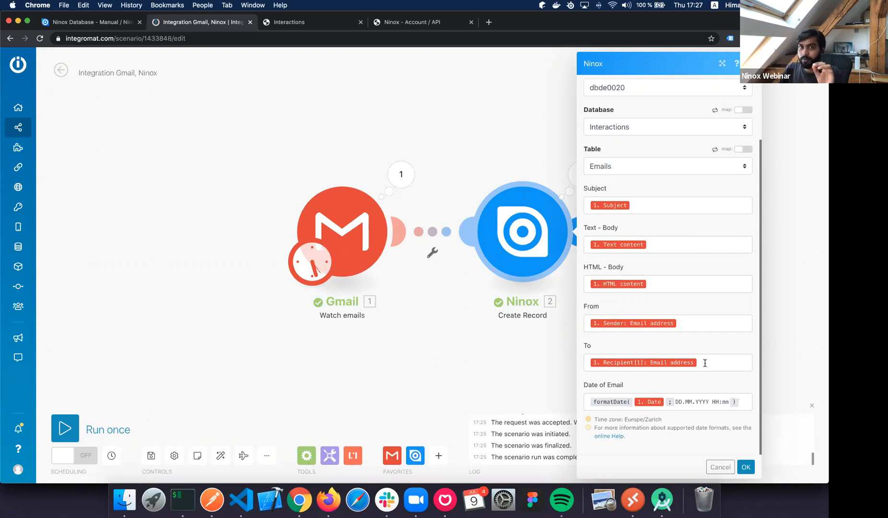
pyautogui.click(321, 26)
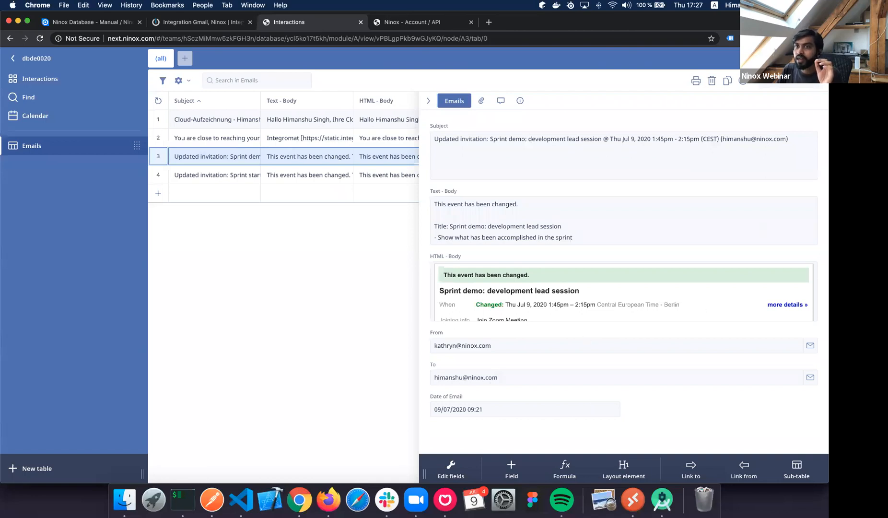
# Delete the To field from the Emails form.
pyautogui.click(448, 366)
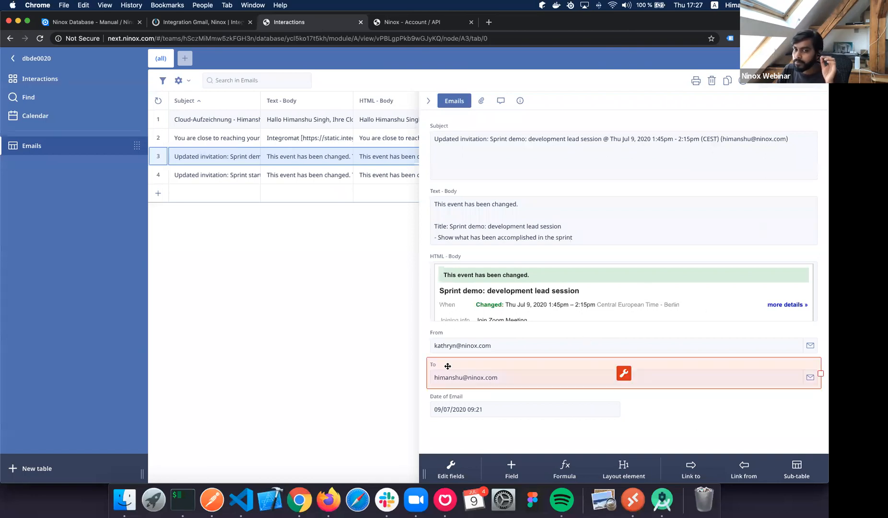
pyautogui.click(624, 377)
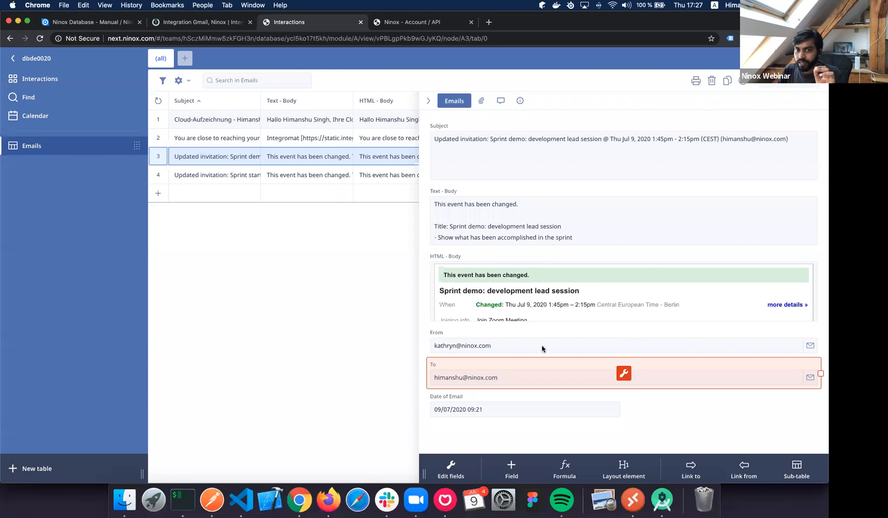
pyautogui.click(297, 353)
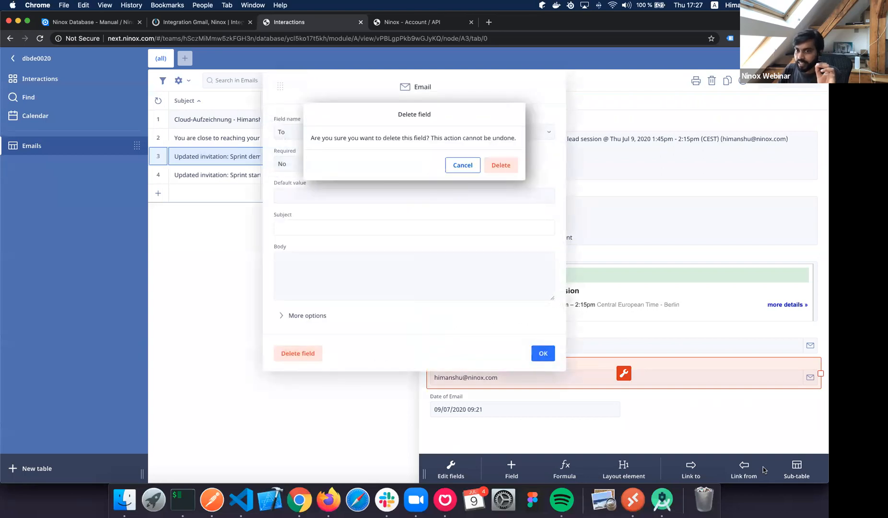
pyautogui.click(501, 165)
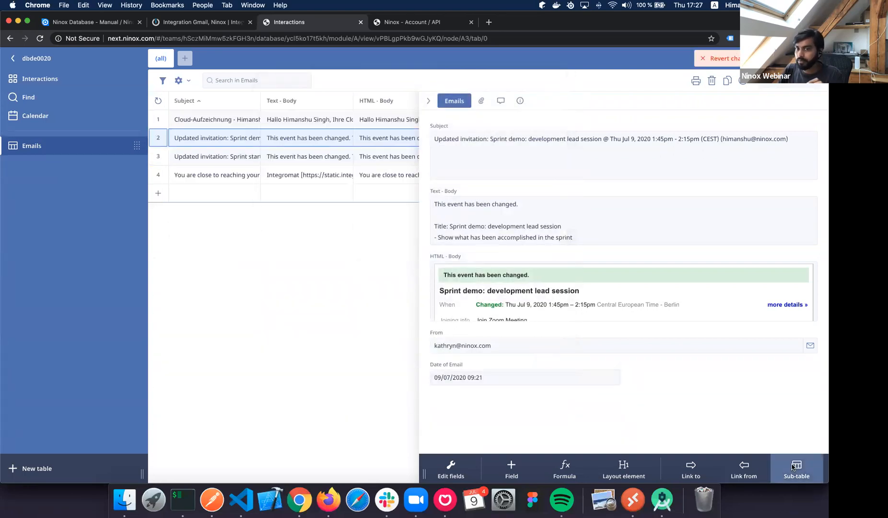
# Add a sub-table named Recipient containing an Email field, and save it.
pyautogui.click(793, 467)
pyautogui.click(270, 78)
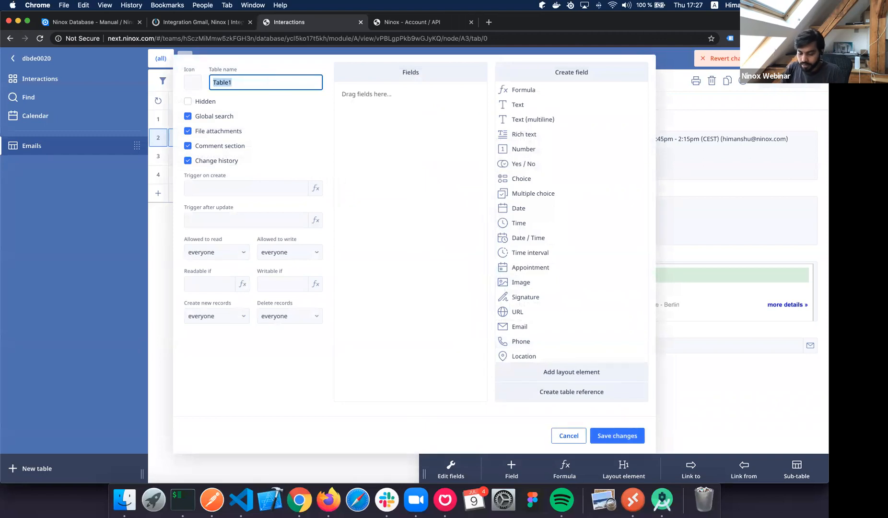
pyautogui.write('Recipient')
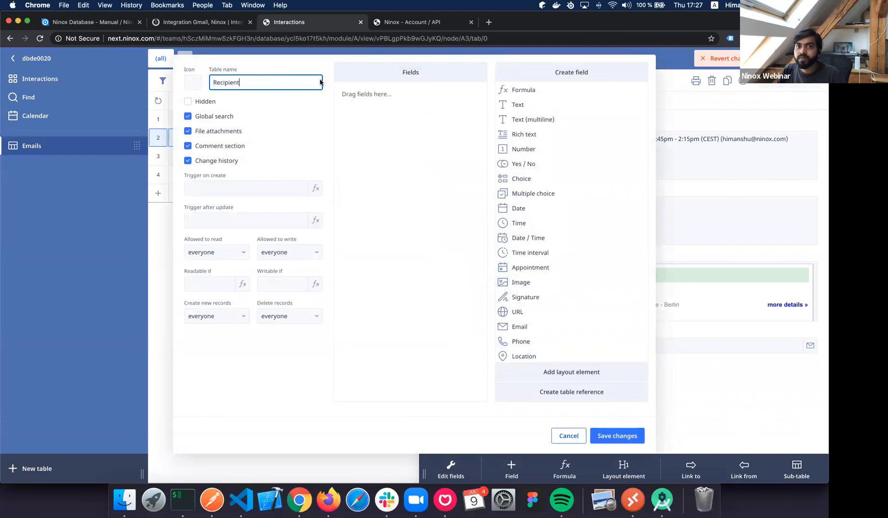
pyautogui.click(419, 148)
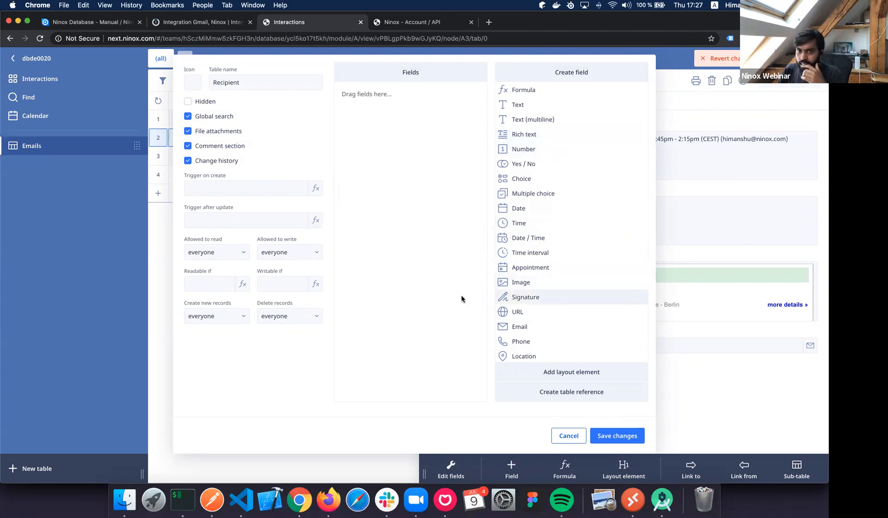
pyautogui.moveTo(520, 327); pyautogui.dragTo(367, 91)
pyautogui.click(617, 436)
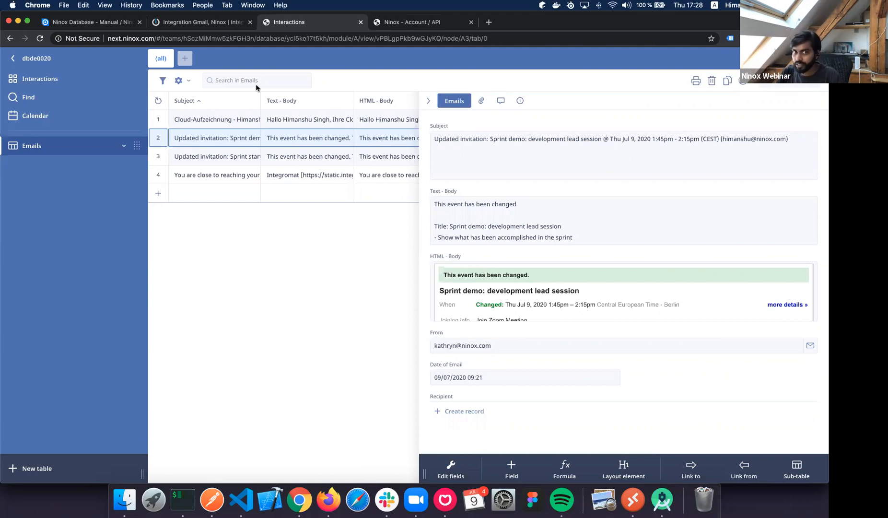
# Refresh the Ninox module's metadata and recheck its field mappings without the To field.
pyautogui.click(197, 22)
pyautogui.click(745, 467)
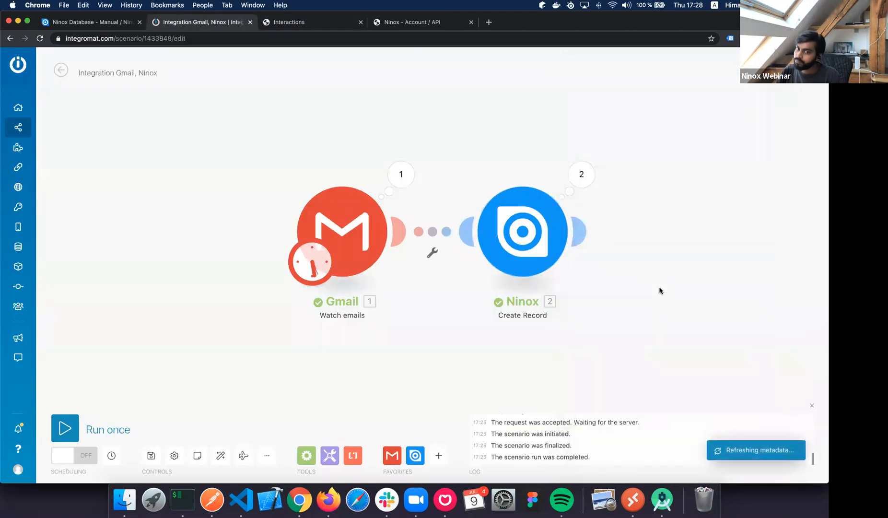
pyautogui.click(545, 240)
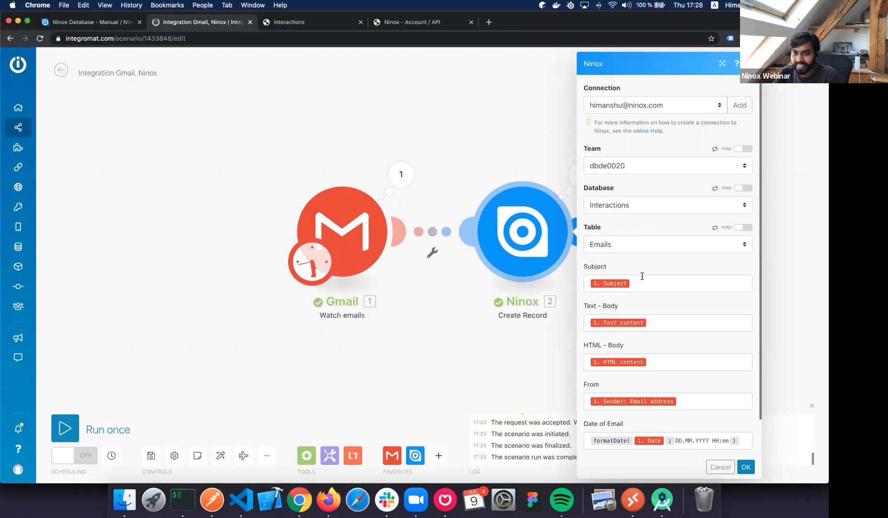
pyautogui.scroll(-2, 679, 358)
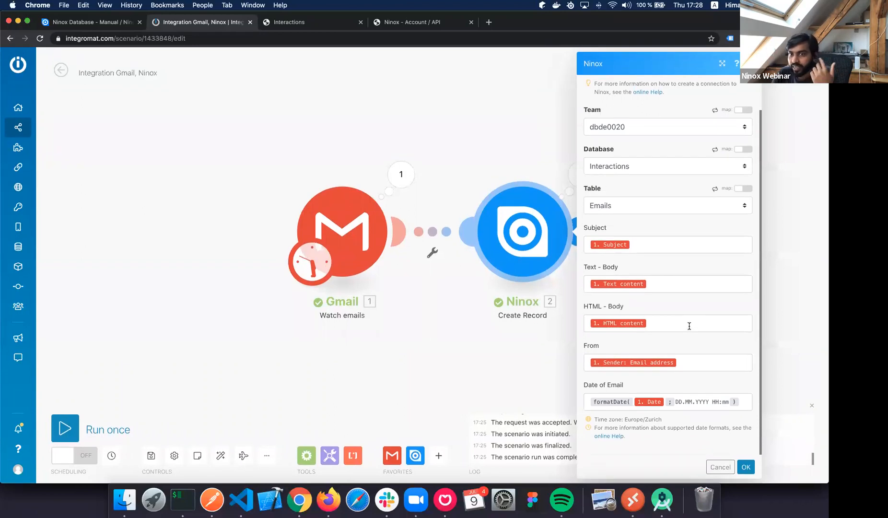
pyautogui.scroll(1, 689, 326)
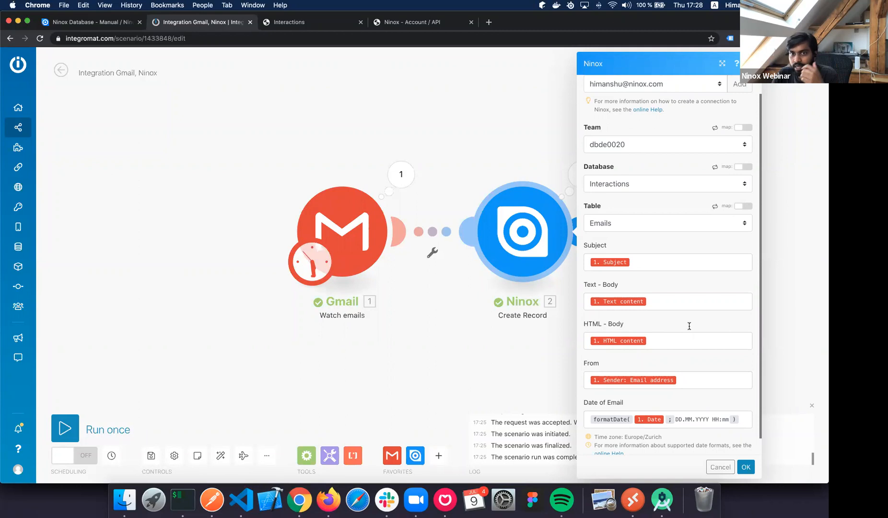
pyautogui.scroll(-1, 689, 326)
pyautogui.scroll(2, 689, 326)
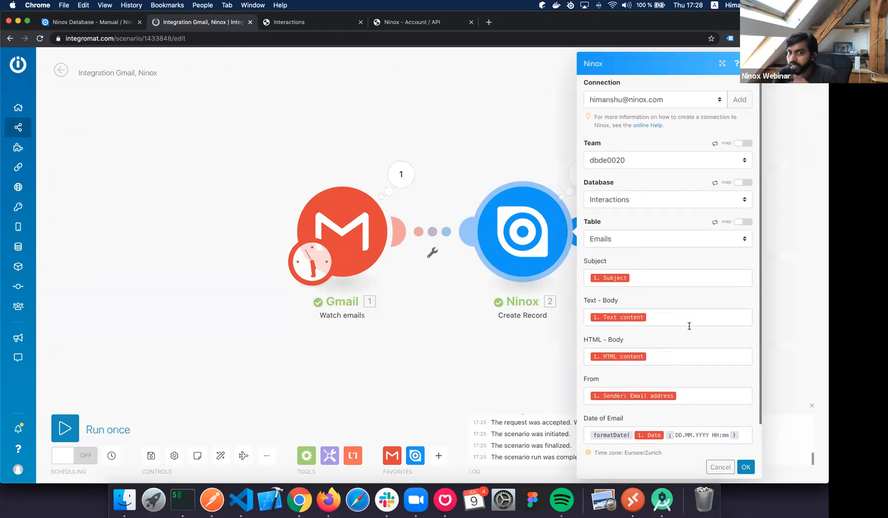
pyautogui.scroll(-2, 689, 325)
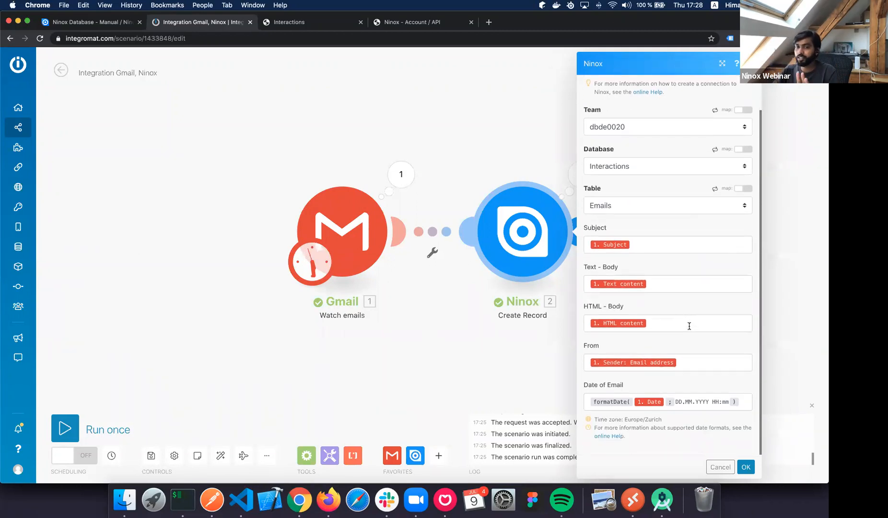
pyautogui.click(745, 468)
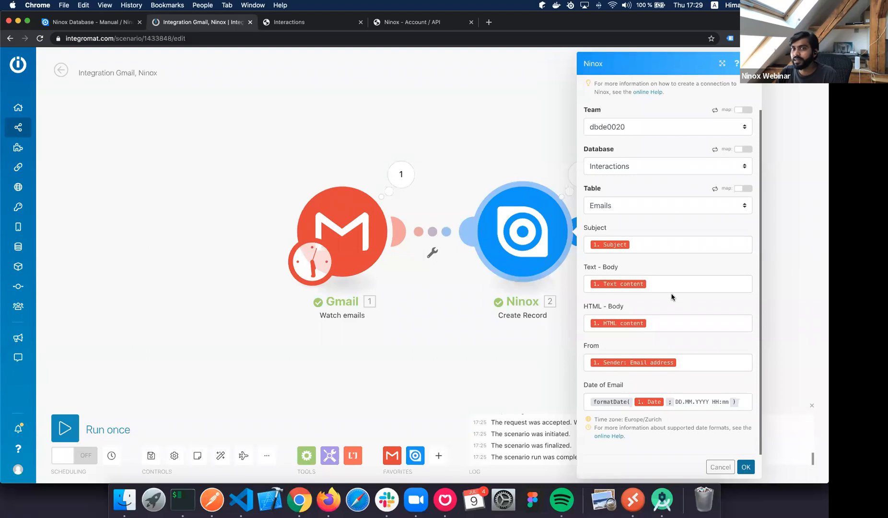
pyautogui.click(581, 234)
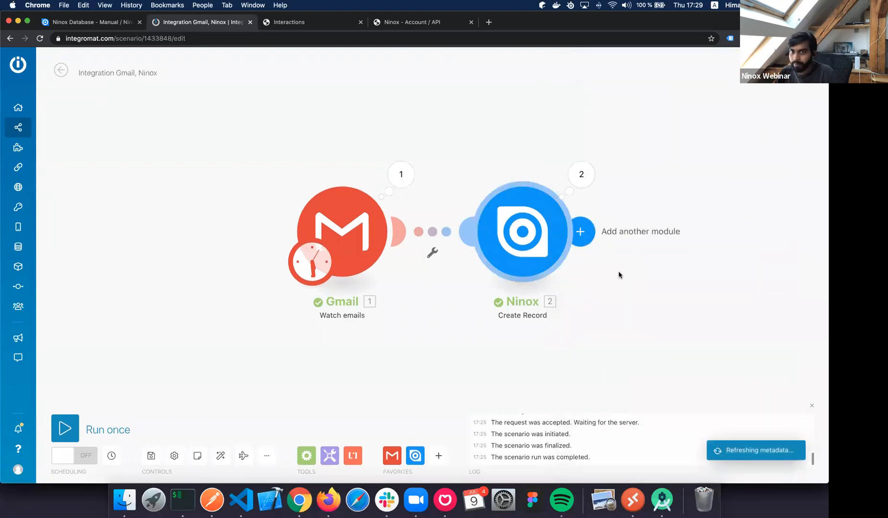
# Add a Ninox Create Record module using team dbde0020, database Interactions, table Recipient.
pyautogui.click(623, 267)
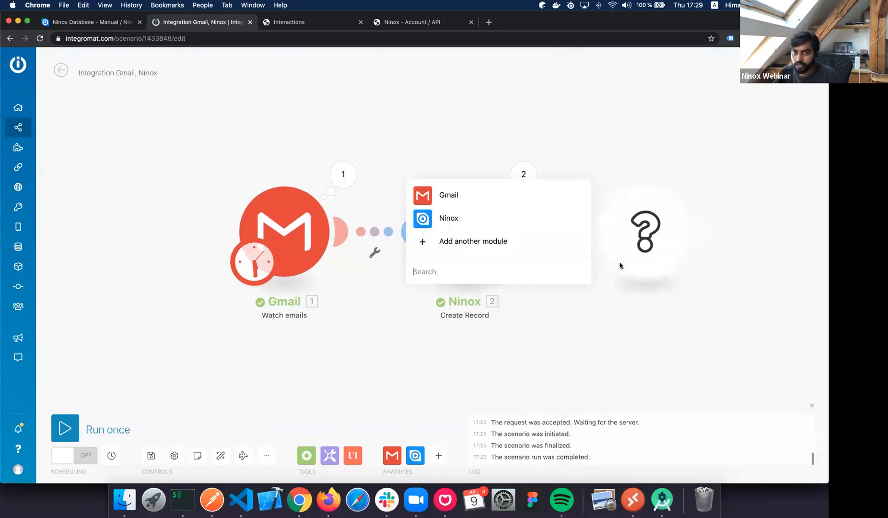
pyautogui.click(449, 218)
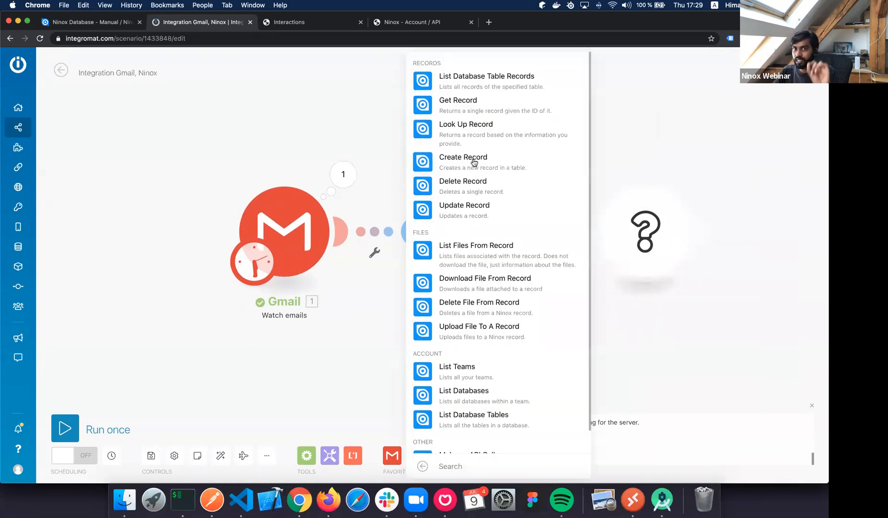
pyautogui.click(473, 163)
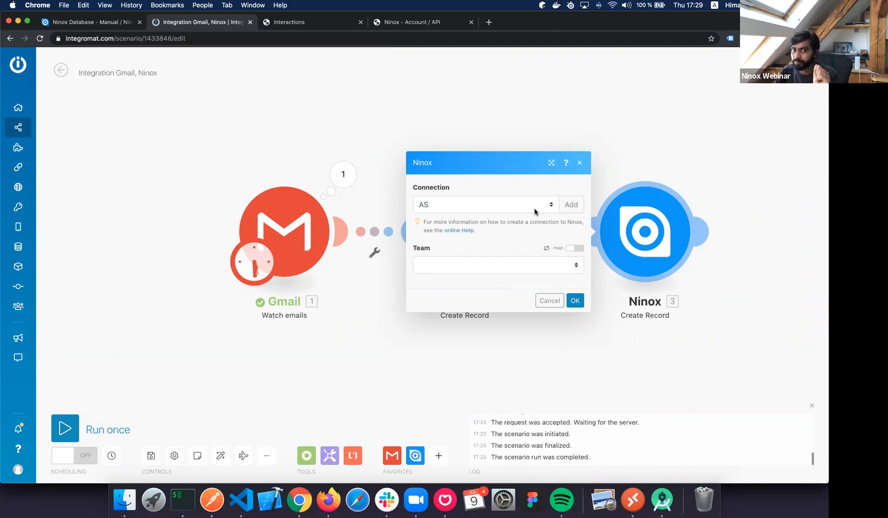
pyautogui.click(523, 211)
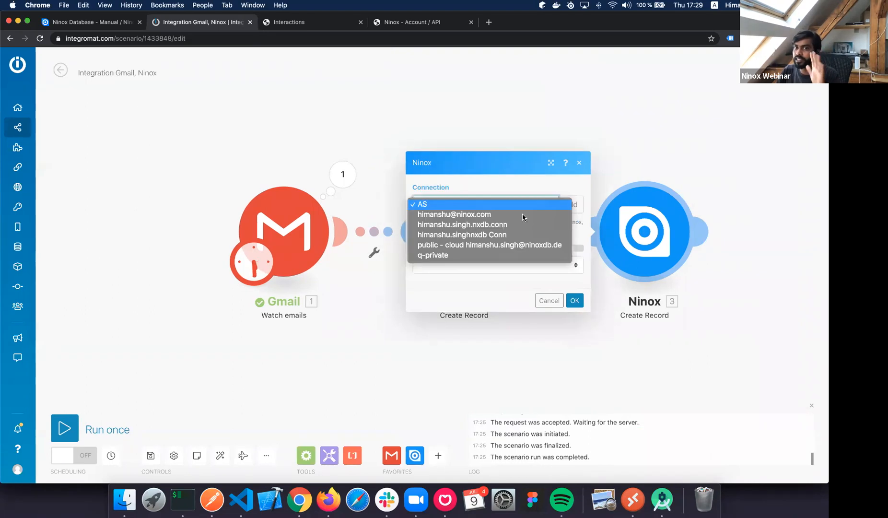
pyautogui.click(493, 216)
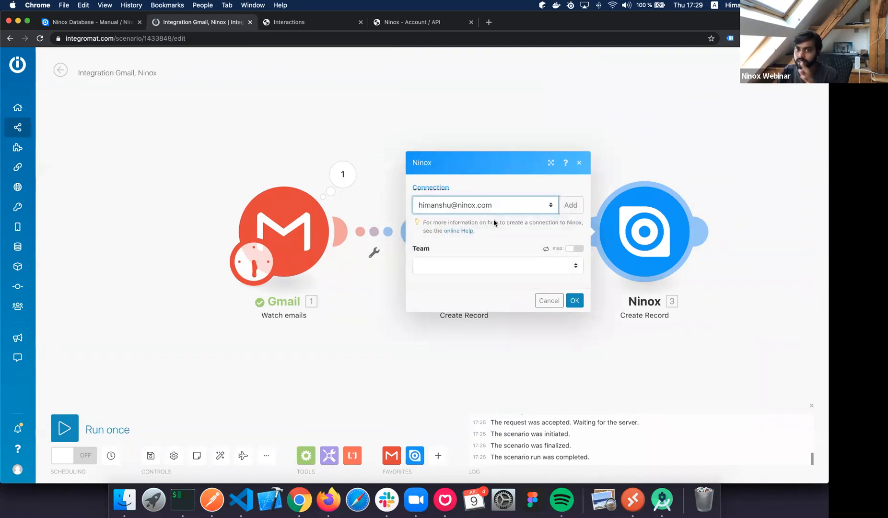
pyautogui.click(516, 270)
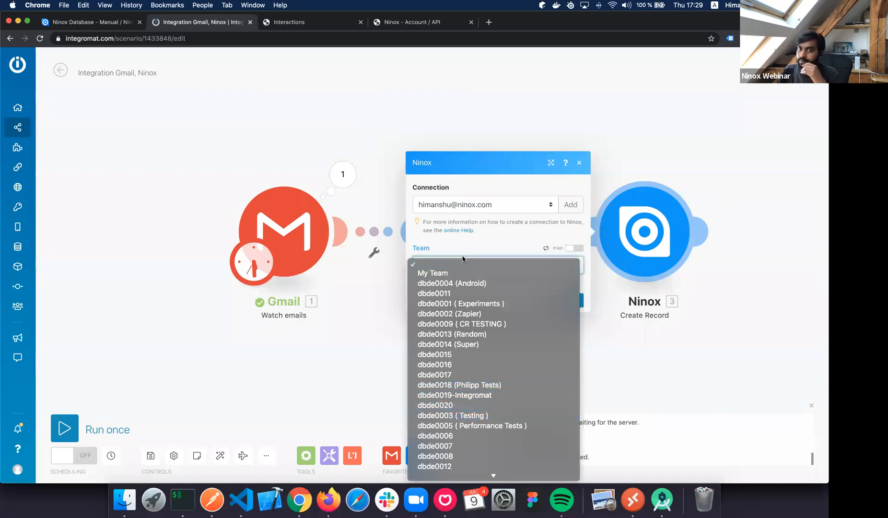
pyautogui.click(468, 406)
pyautogui.click(463, 284)
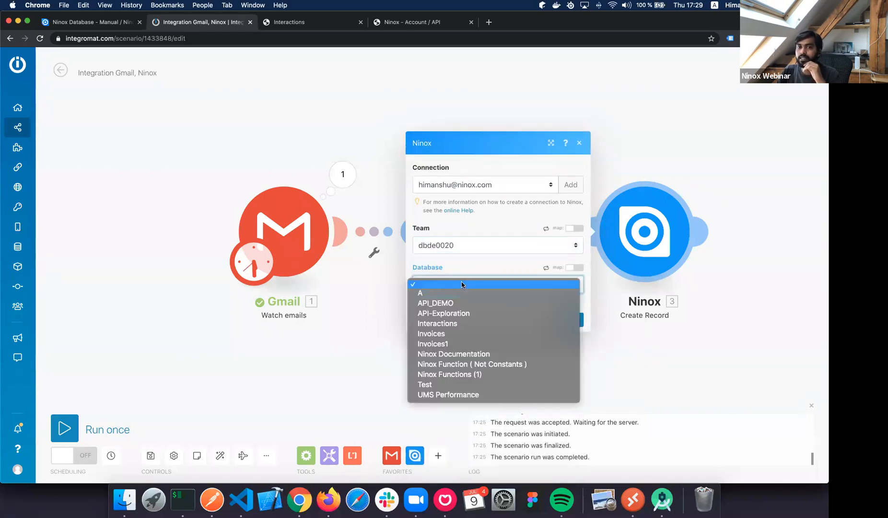
pyautogui.click(461, 323)
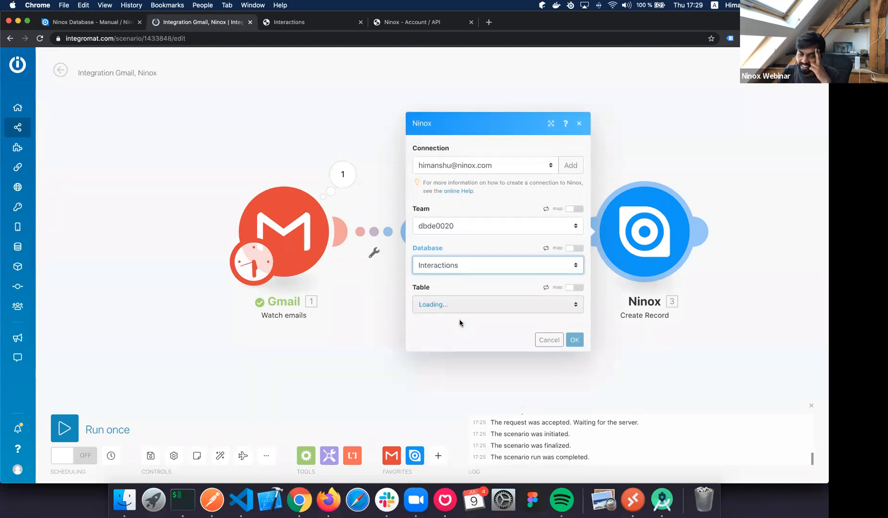
pyautogui.click(460, 307)
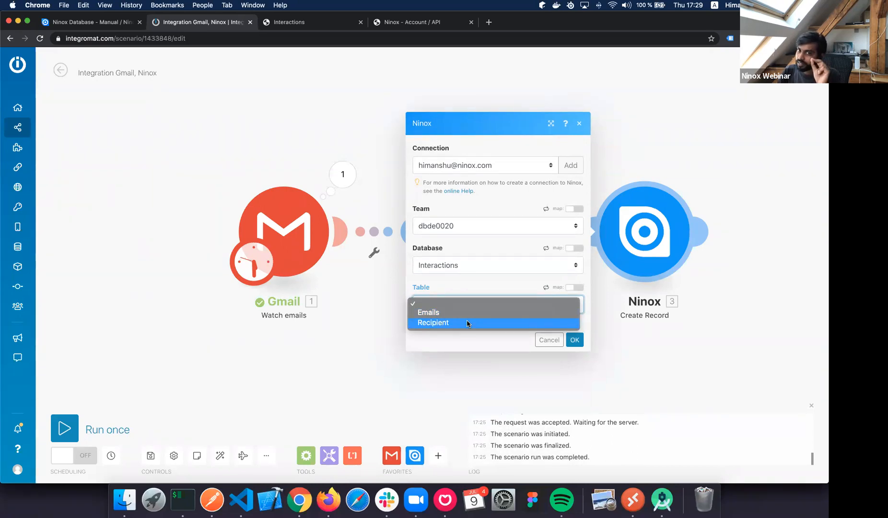
pyautogui.click(468, 323)
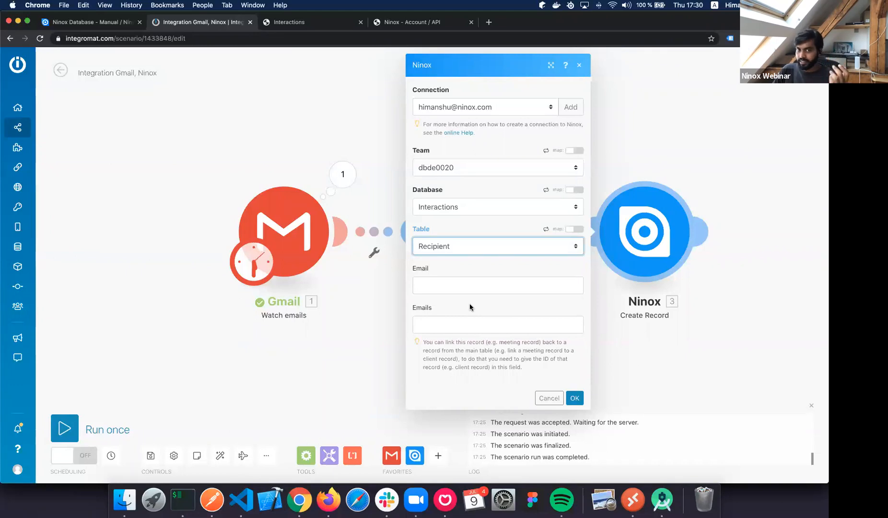
# Read the Emails field's note on linking records, then view Ninox's Emails table.
pyautogui.click(445, 321)
pyautogui.click(445, 321)
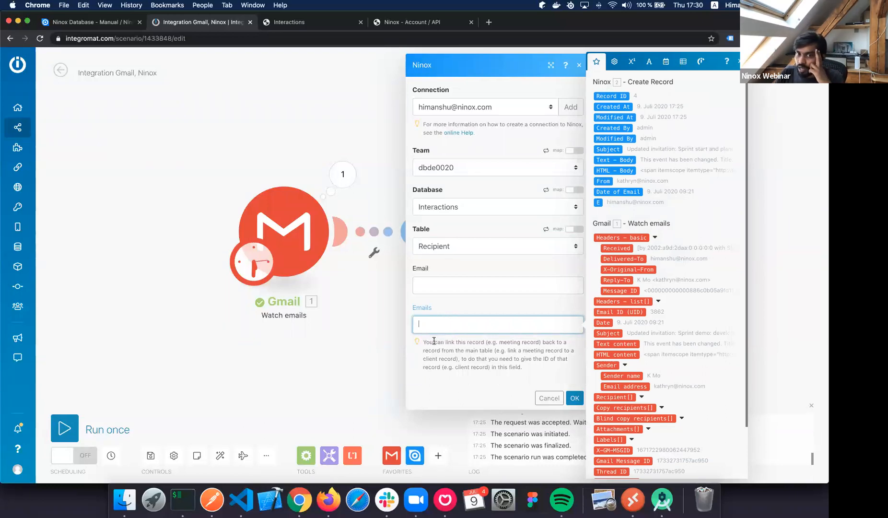
pyautogui.moveTo(435, 341); pyautogui.dragTo(540, 368)
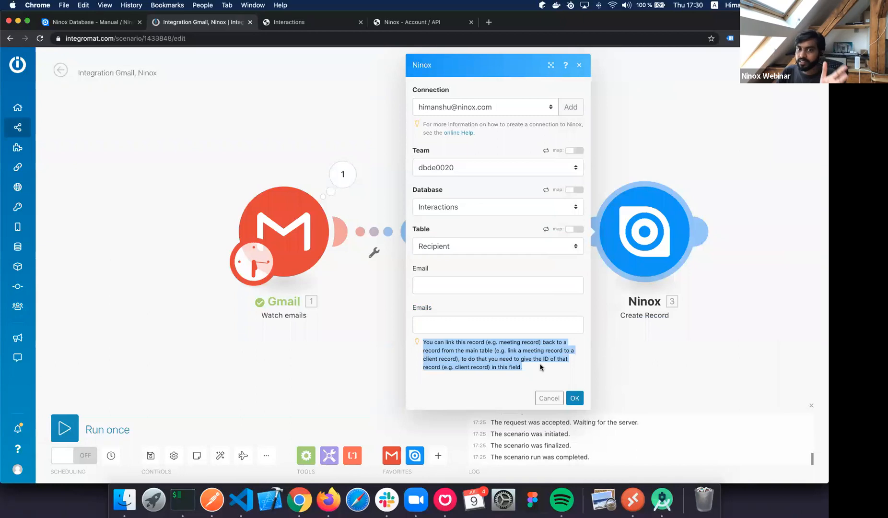
pyautogui.click(455, 331)
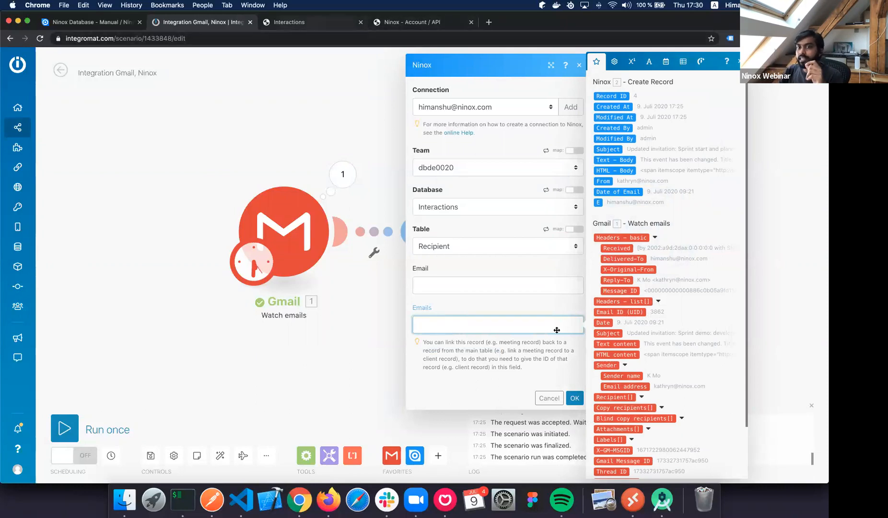
pyautogui.hotkey('ctrl', 'Tab')
pyautogui.click(432, 100)
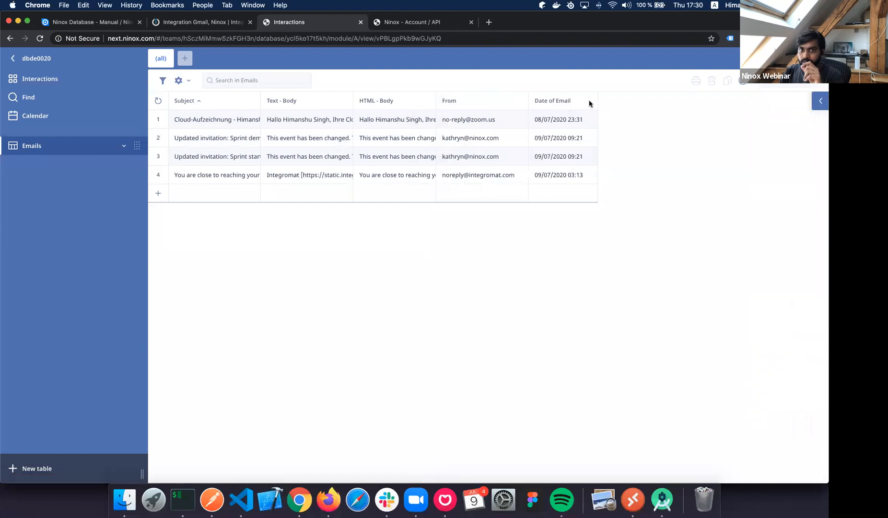
# Replace the Date of Email column's formula with this.Id to show record IDs.
pyautogui.click(575, 101)
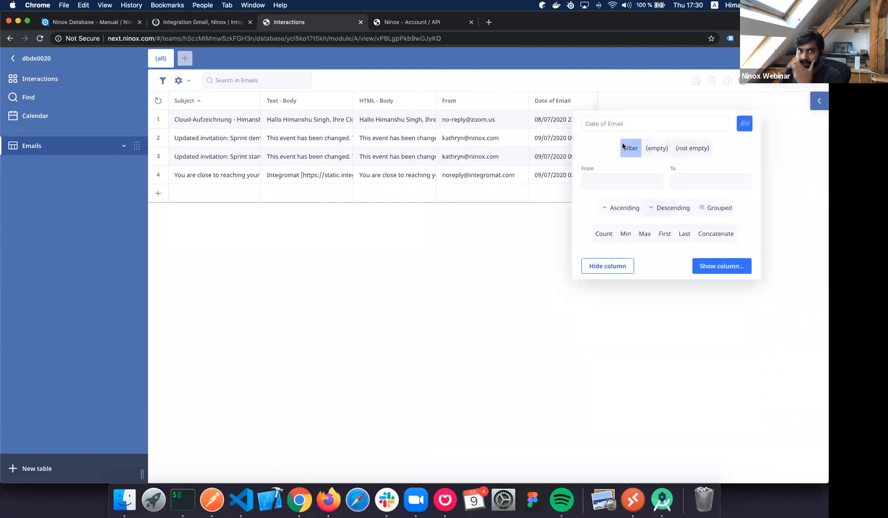
pyautogui.click(745, 123)
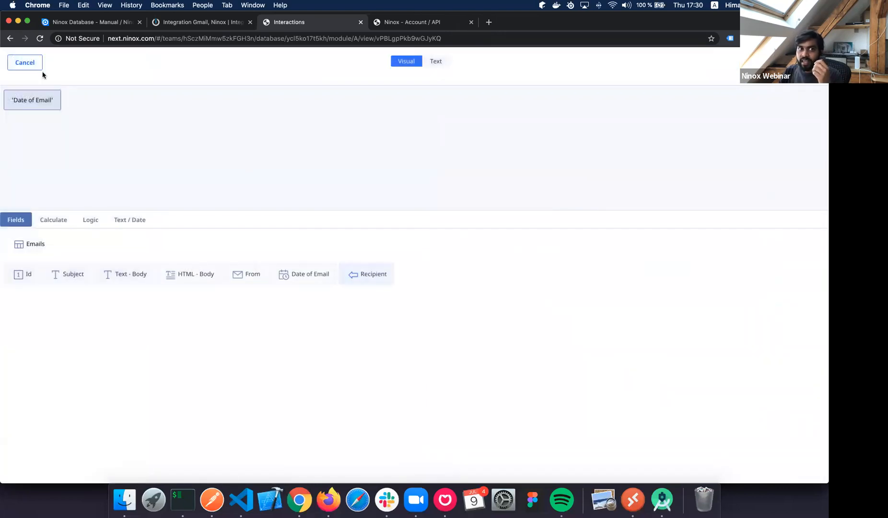
pyautogui.click(442, 61)
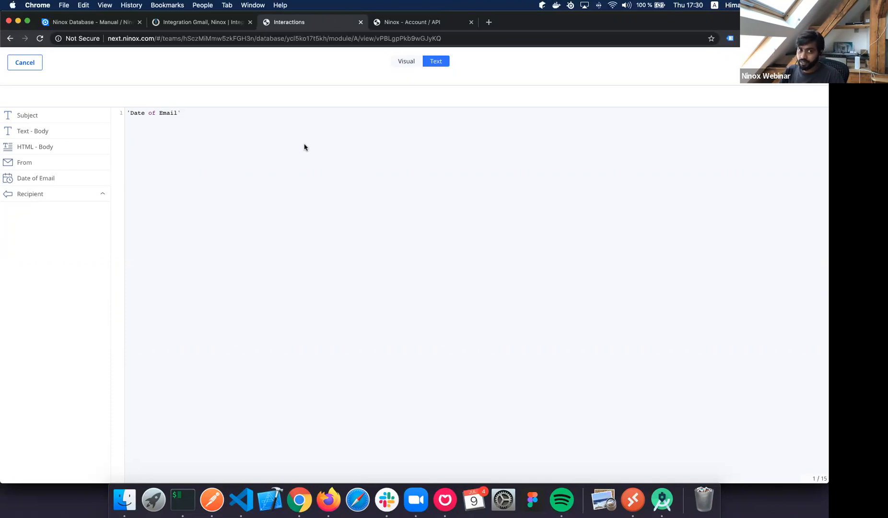
pyautogui.press('super+a')
pyautogui.press('BackSpace')
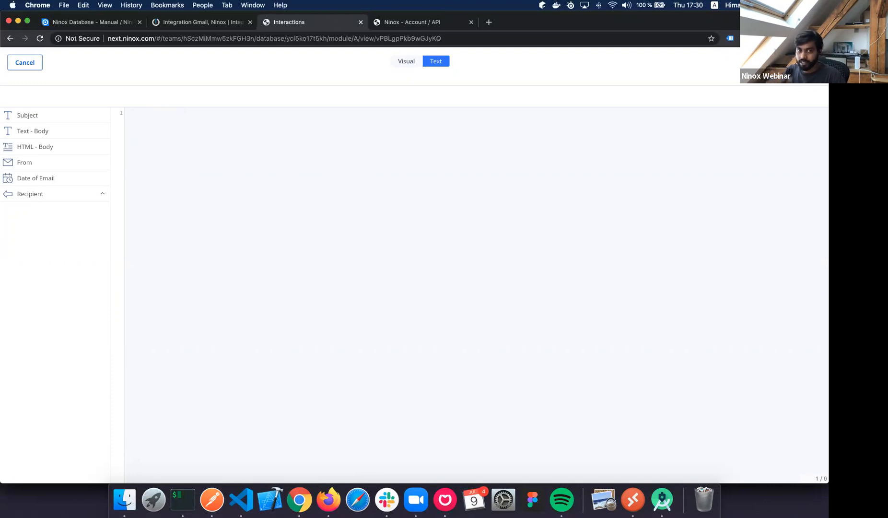
pyautogui.write('this.Id')
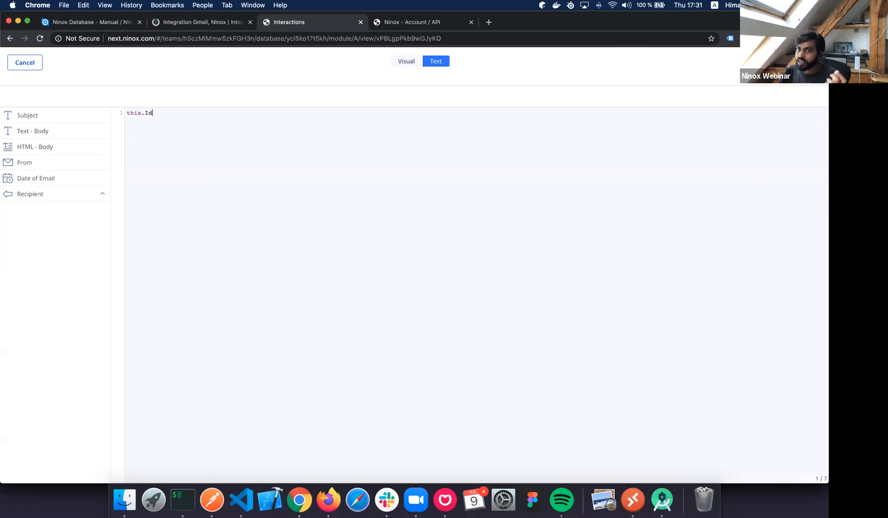
pyautogui.click(810, 63)
pyautogui.click(633, 312)
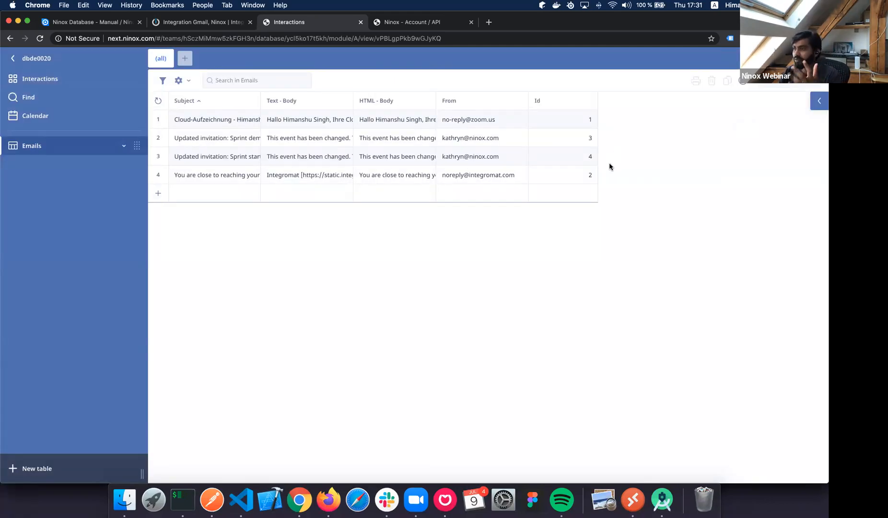
# Add a blank record 5 to Emails, then enter 1 as the Recipient module's Emails value.
pyautogui.click(251, 198)
pyautogui.press('Escape')
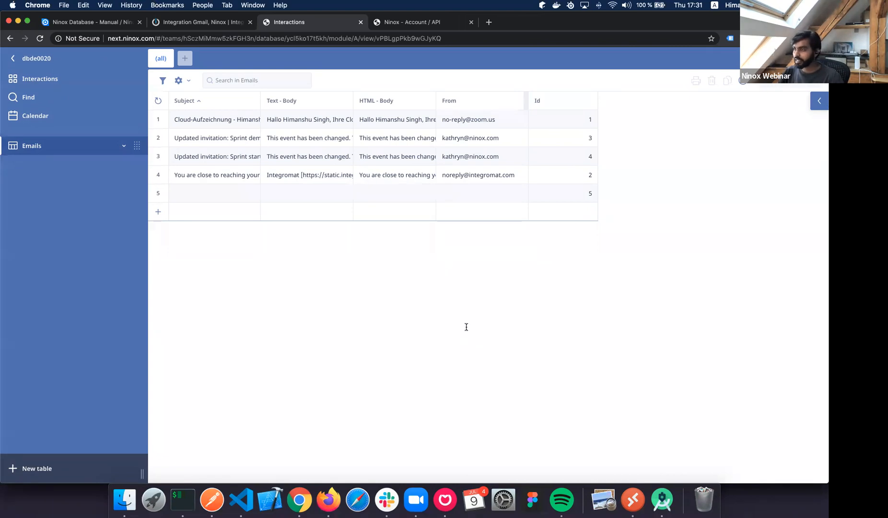
pyautogui.hotkey('ctrl', 'shift', 'Tab')
pyautogui.write('1')
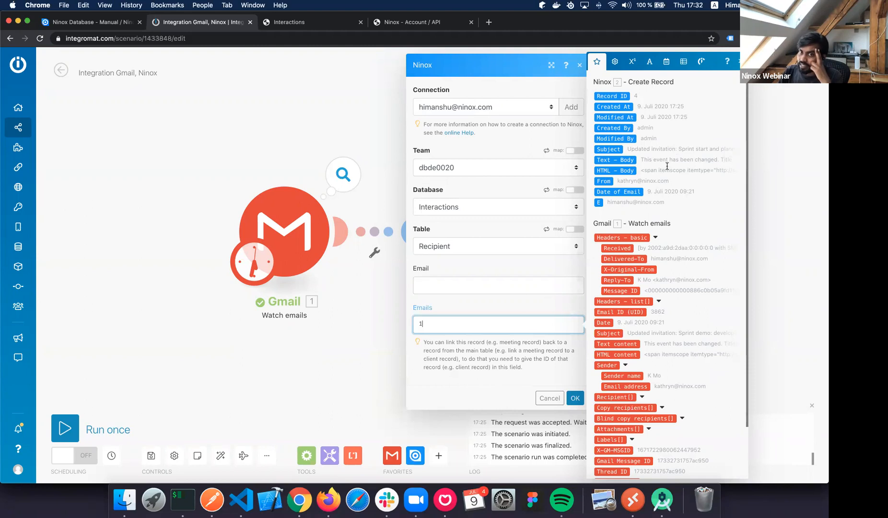
# Map the email's Record ID into Emails and the Gmail recipient's Email address into Email.
pyautogui.press('BackSpace')
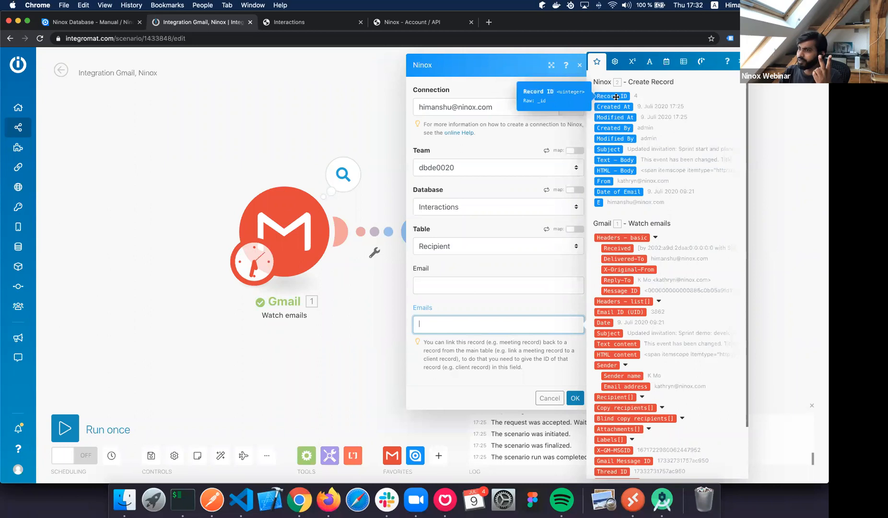
pyautogui.moveTo(616, 97); pyautogui.dragTo(497, 328)
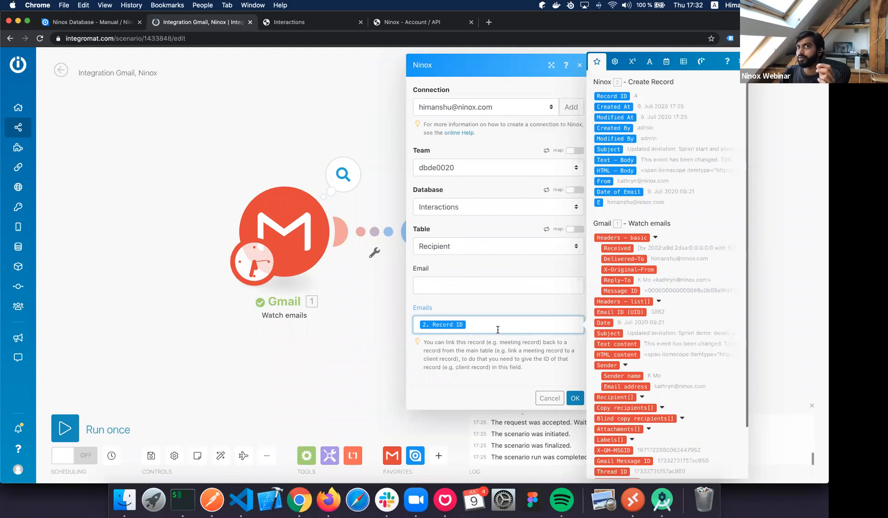
pyautogui.click(480, 287)
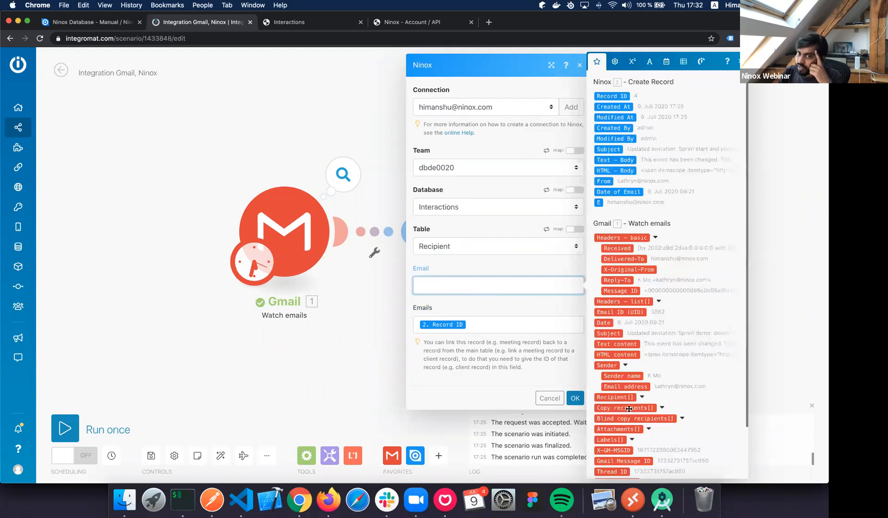
pyautogui.click(643, 398)
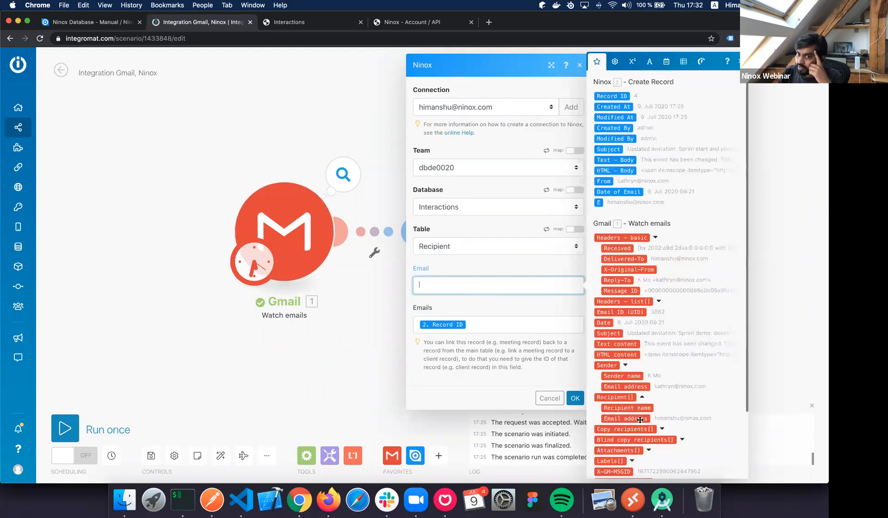
pyautogui.moveTo(639, 420); pyautogui.dragTo(466, 285)
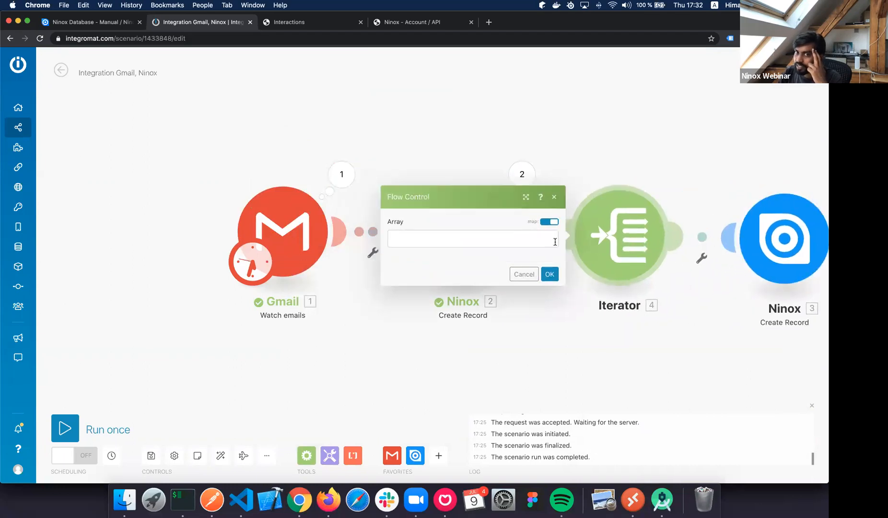
# Confirm the new Iterator between the two Ninox modules, leaving its Array empty.
pyautogui.click(516, 243)
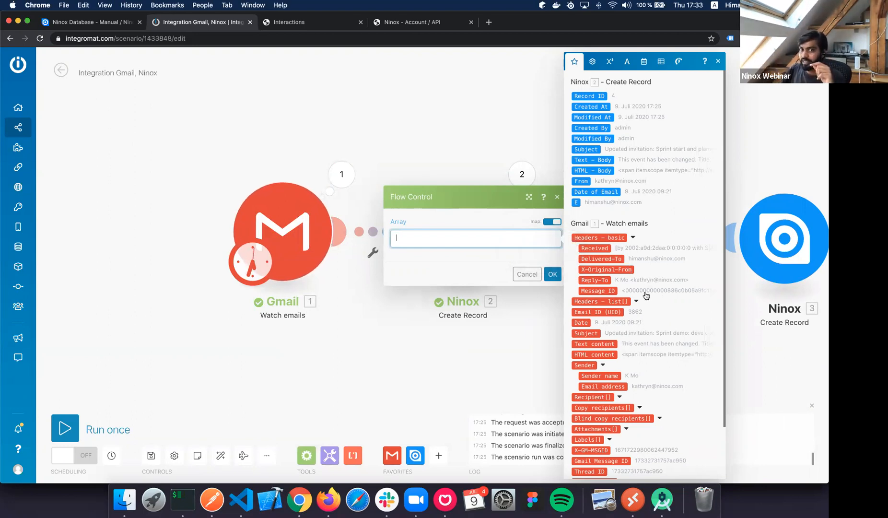
pyautogui.click(554, 273)
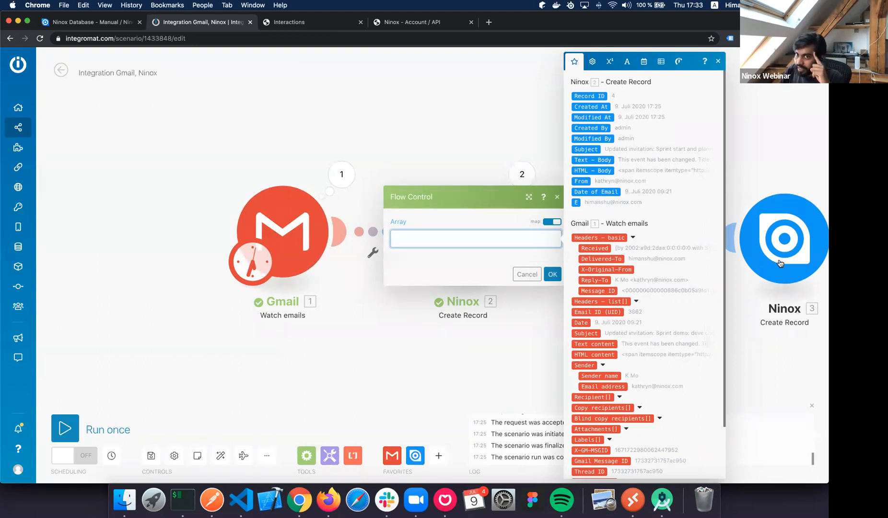
pyautogui.click(802, 245)
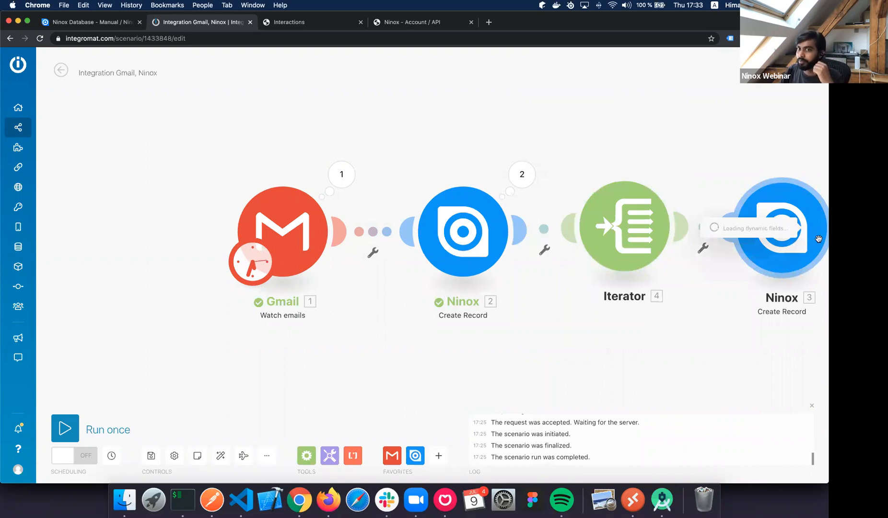
# Replace the Recipient record's Email mapping with the Iterator's Email address and save the module.
pyautogui.click(642, 284)
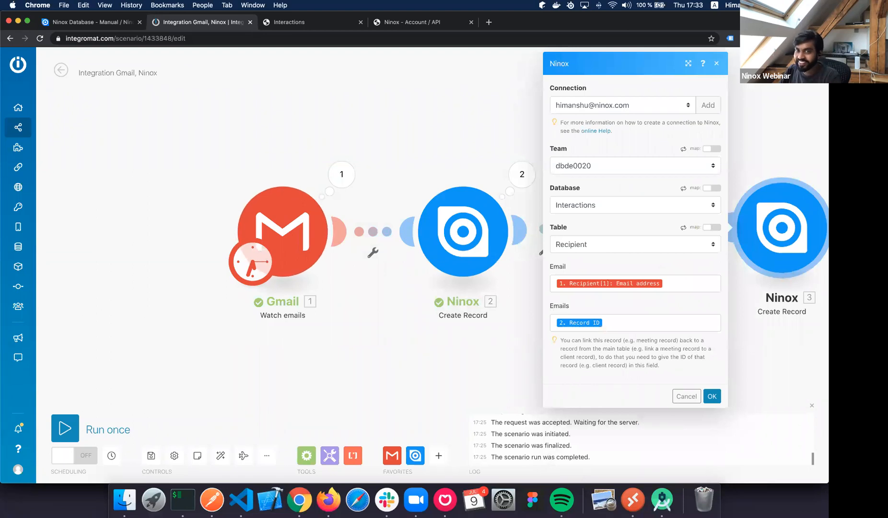
pyautogui.press('BackSpace')
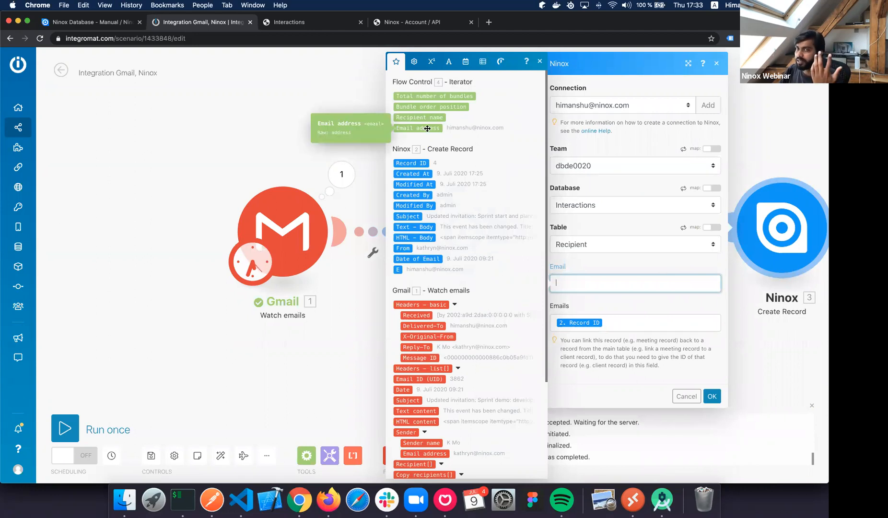
pyautogui.moveTo(427, 129); pyautogui.dragTo(589, 284)
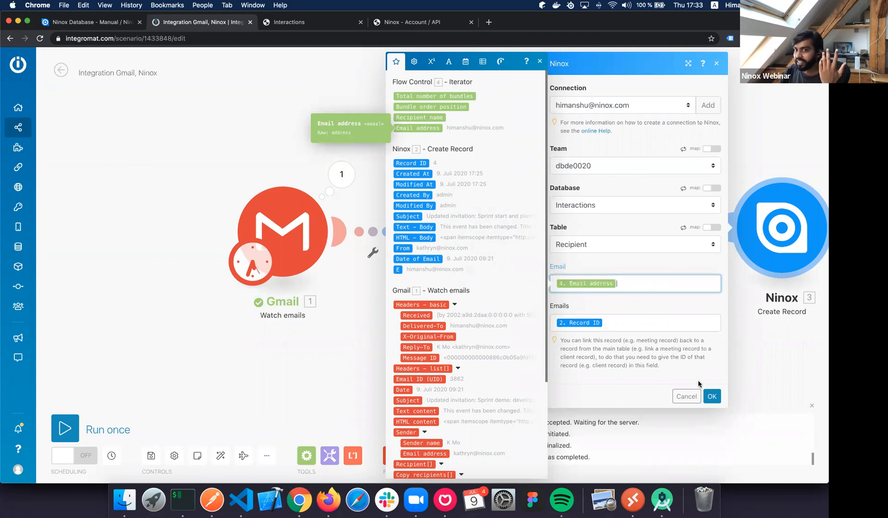
pyautogui.click(713, 392)
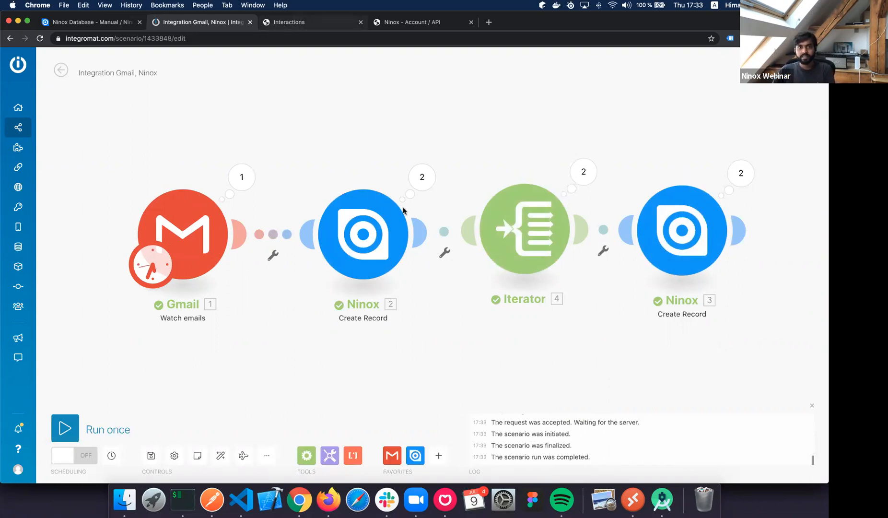
pyautogui.hotkey('ctrl', 'Tab')
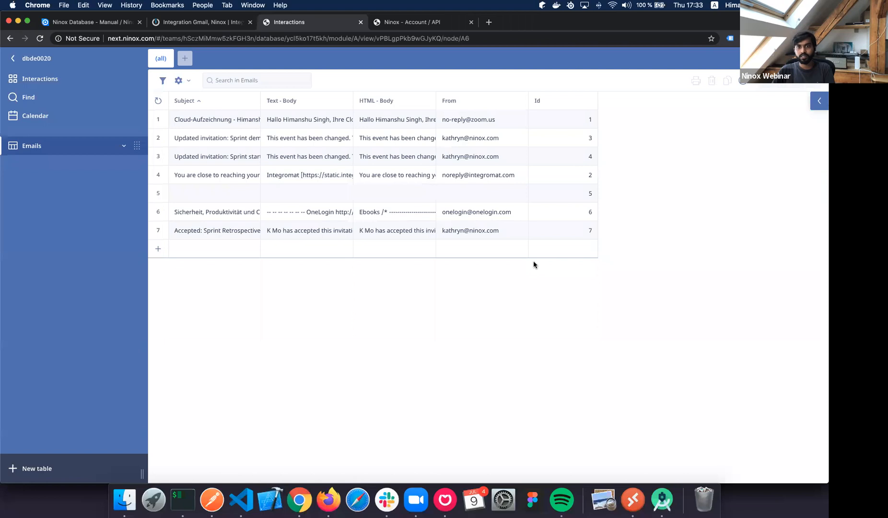
# Check email record 6's linked recipient in Ninox, then go back to the Integromat scenario.
pyautogui.click(542, 212)
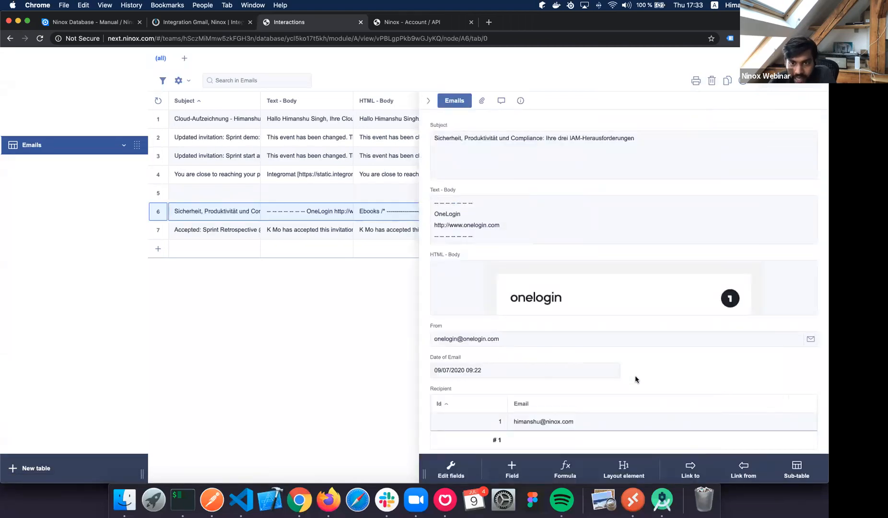
pyautogui.scroll(-1, 558, 398)
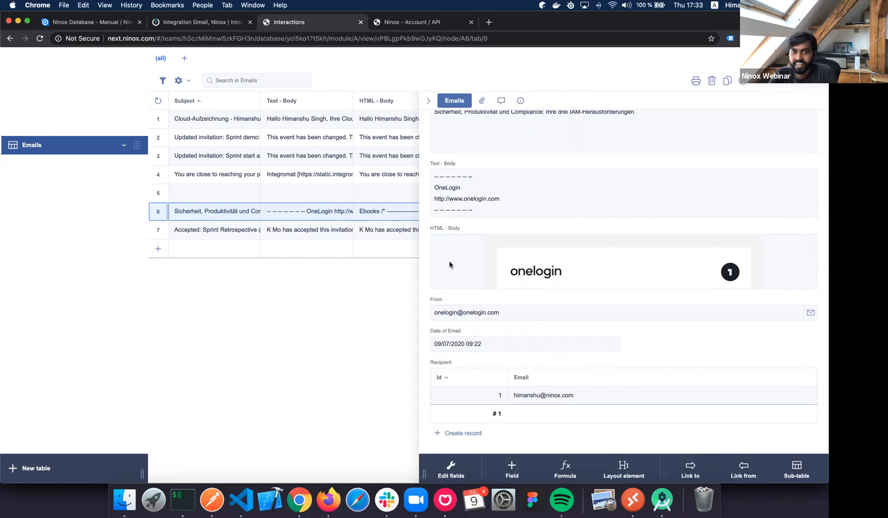
pyautogui.click(427, 104)
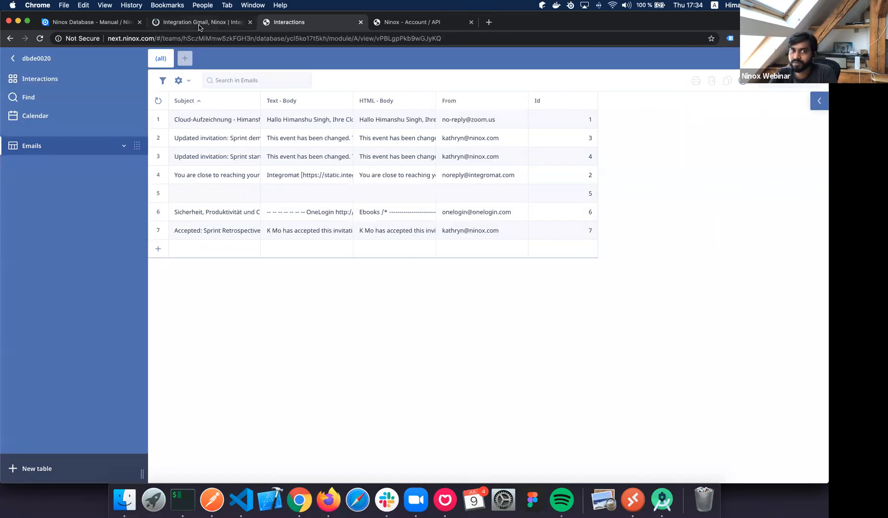
pyautogui.click(199, 23)
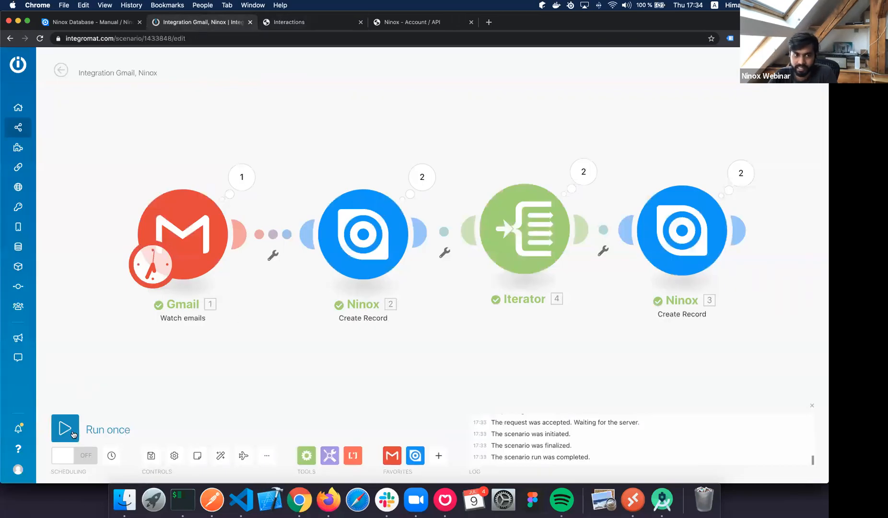
# Reset the Gmail watcher module's starting point for reading emails.
pyautogui.click(175, 249)
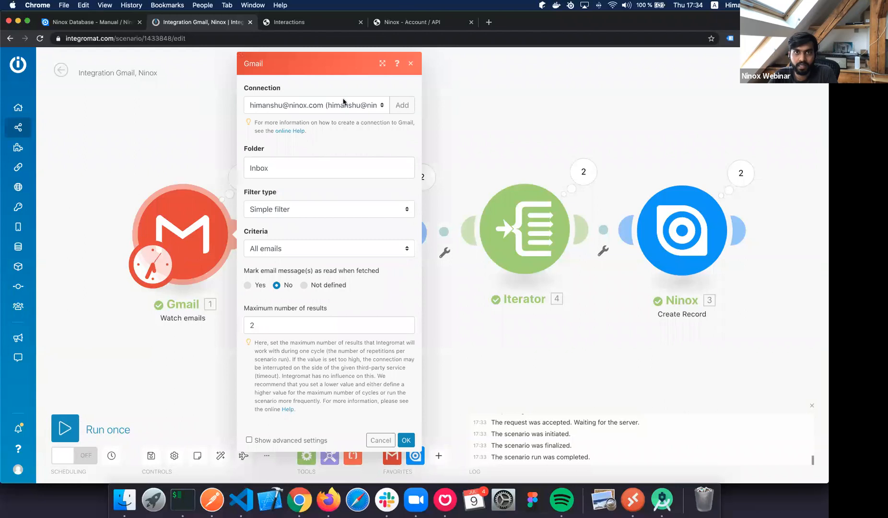
pyautogui.click(411, 63)
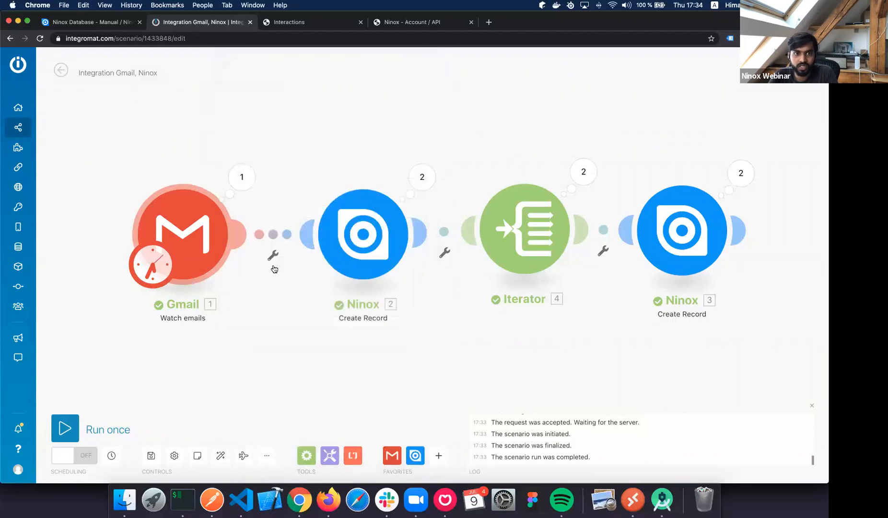
pyautogui.rightClick(268, 261)
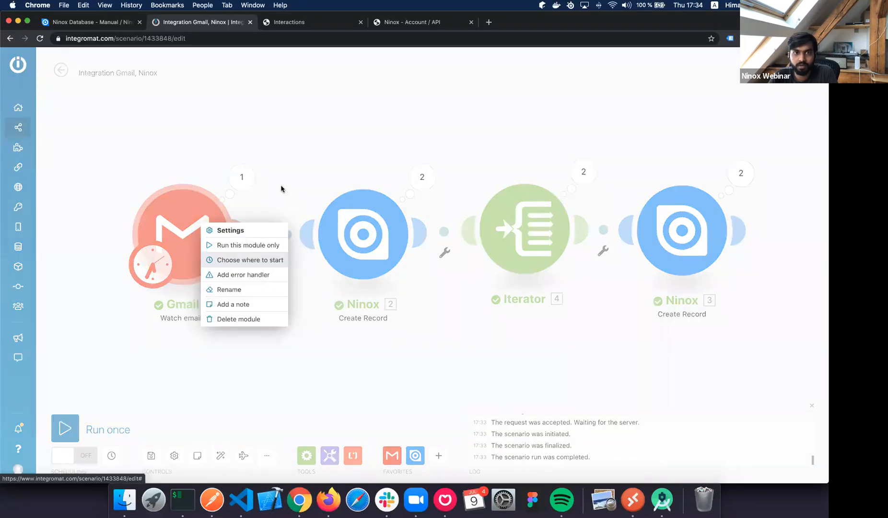
pyautogui.click(250, 259)
pyautogui.click(406, 304)
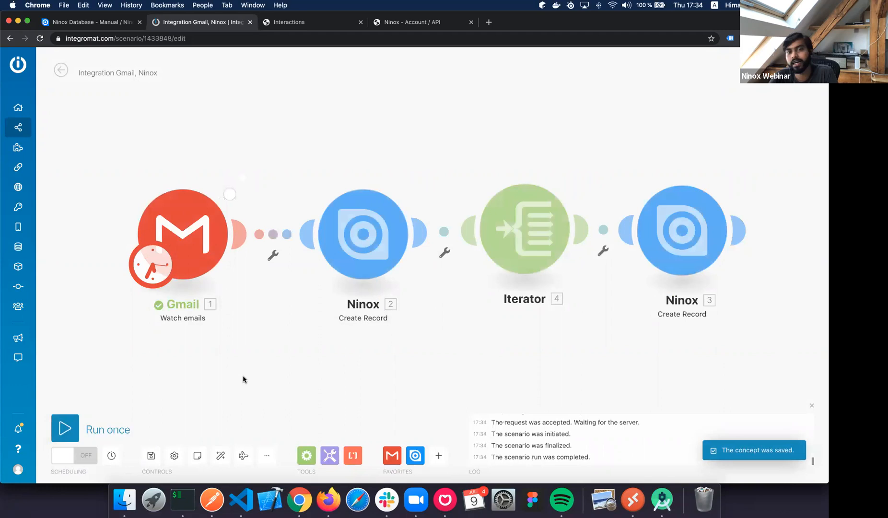
# Open a new Chrome window under the other browser profile.
pyautogui.click(489, 22)
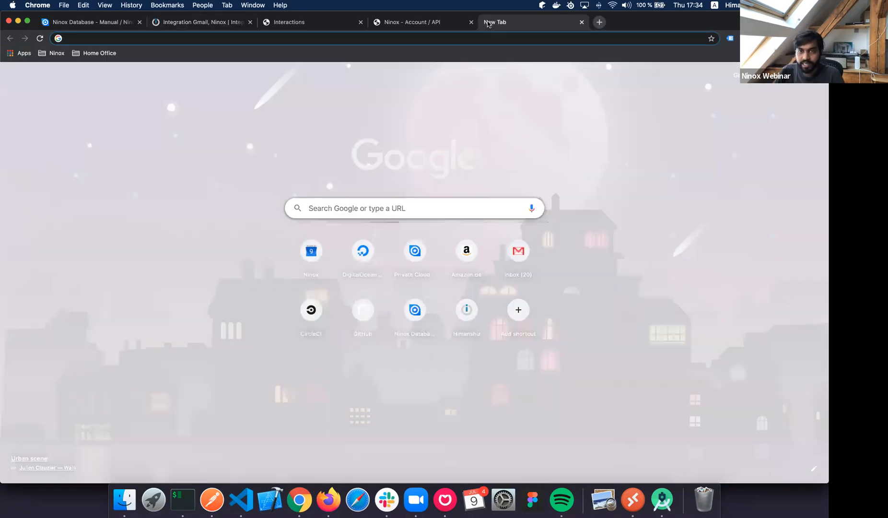
pyautogui.press('super+w')
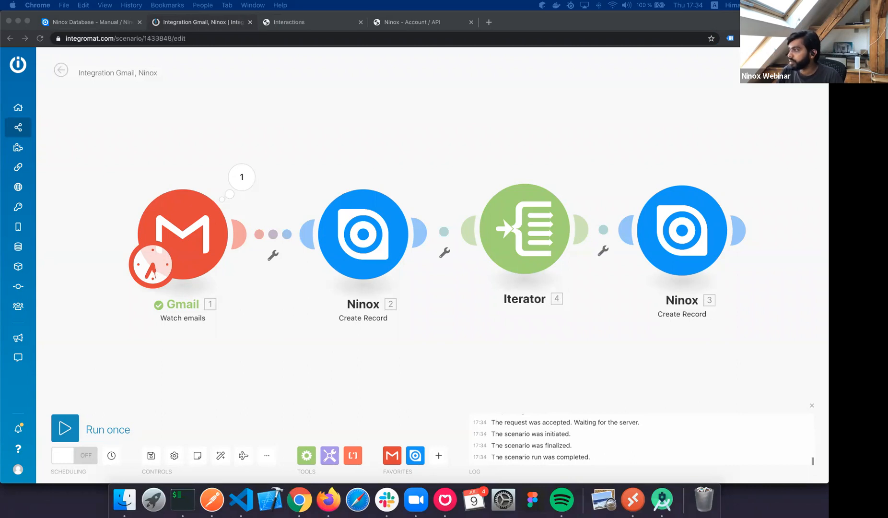
pyautogui.click(370, 66)
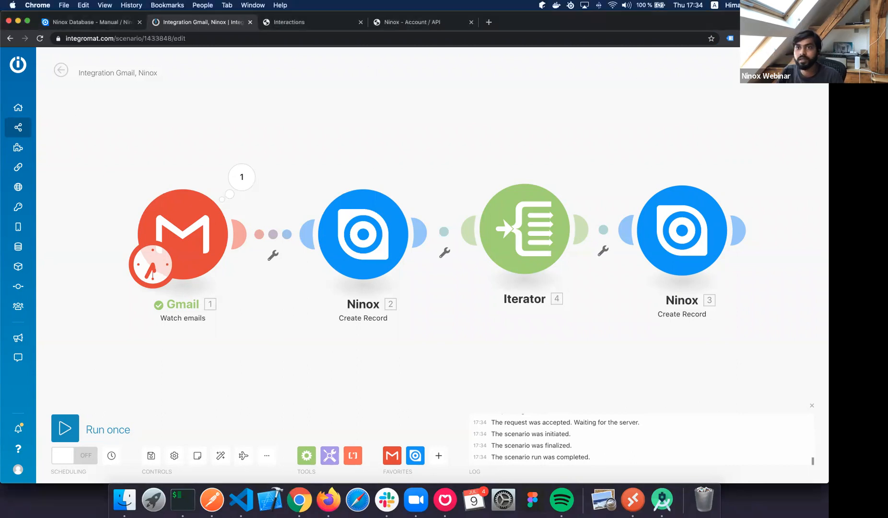
pyautogui.click(806, 39)
pyautogui.click(723, 253)
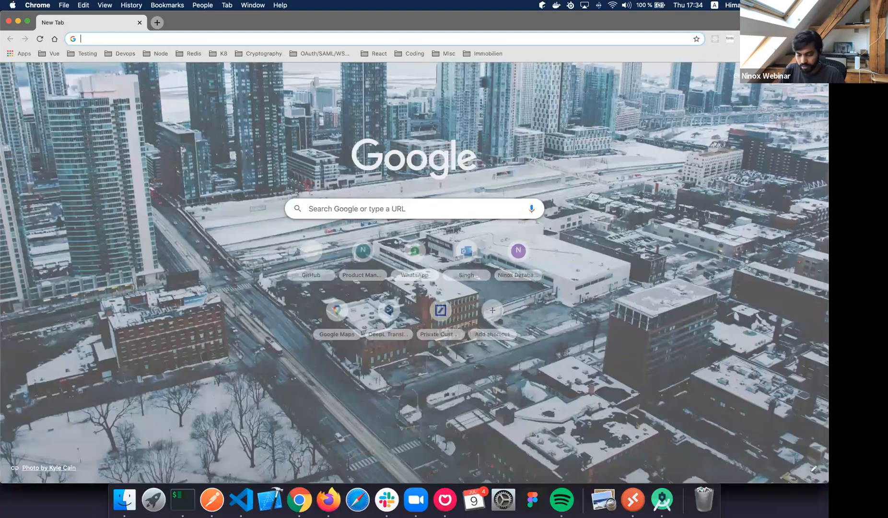
# Leave the extra new-tab window and return to the Integration Gmail, Ninox scenario.
pyautogui.press('ctrl+alt+super+Right')
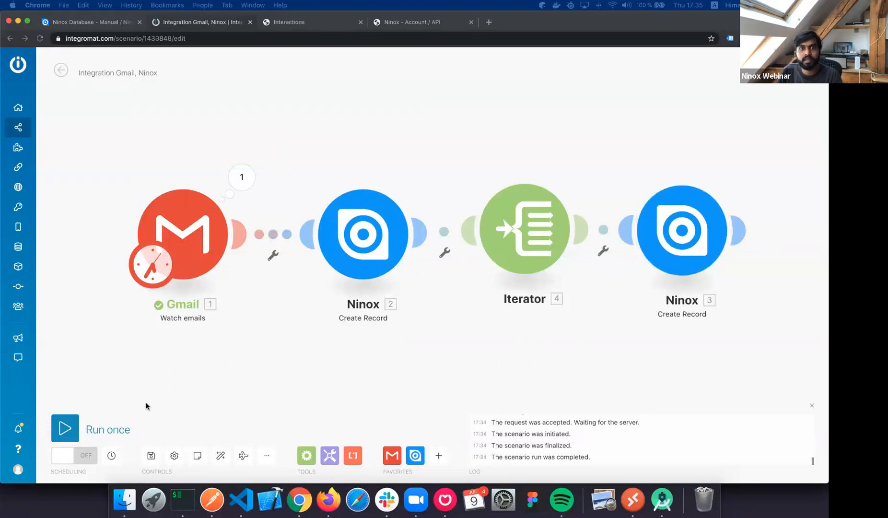
# Run the scenario once so it waits for incoming mail, then start a blank new tab.
pyautogui.click(62, 432)
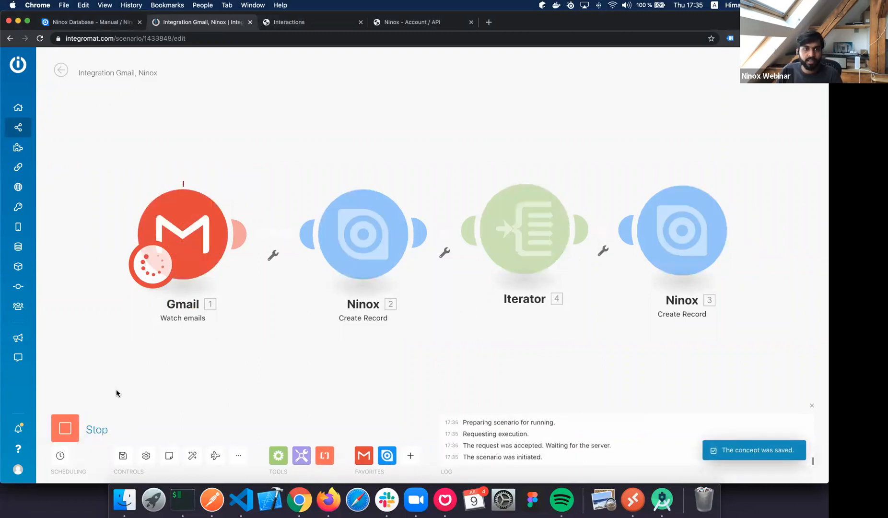
pyautogui.click(66, 433)
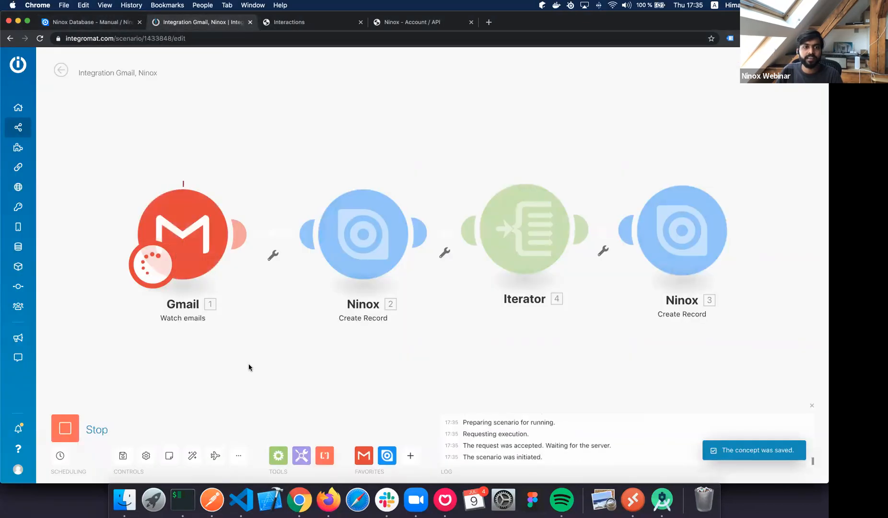
pyautogui.press('super+t')
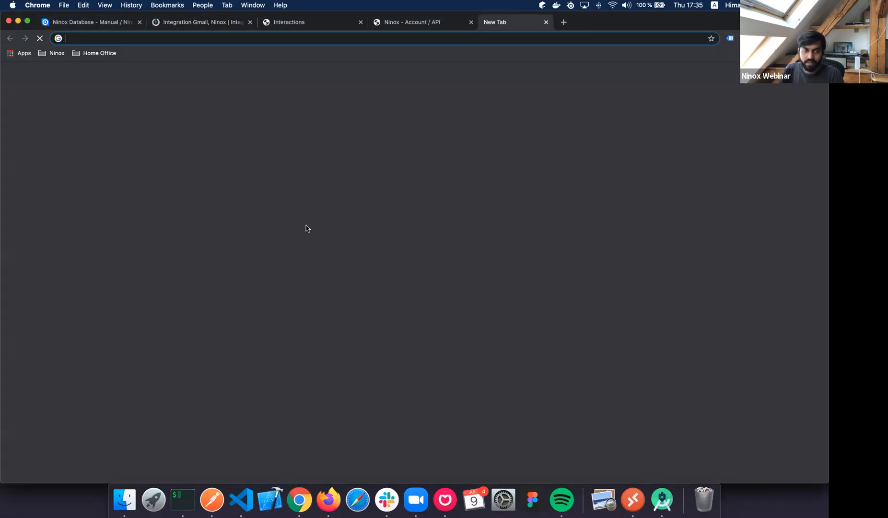
# Load gmail.com to see the Testing email, then run the Integromat scenario once more.
pyautogui.write('mail.com')
pyautogui.press('Return')
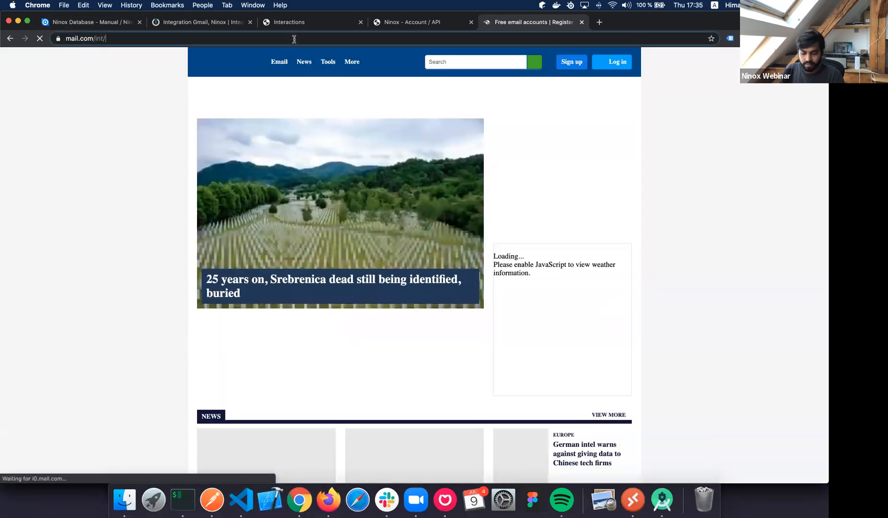
pyautogui.click(294, 40)
pyautogui.write('gmi')
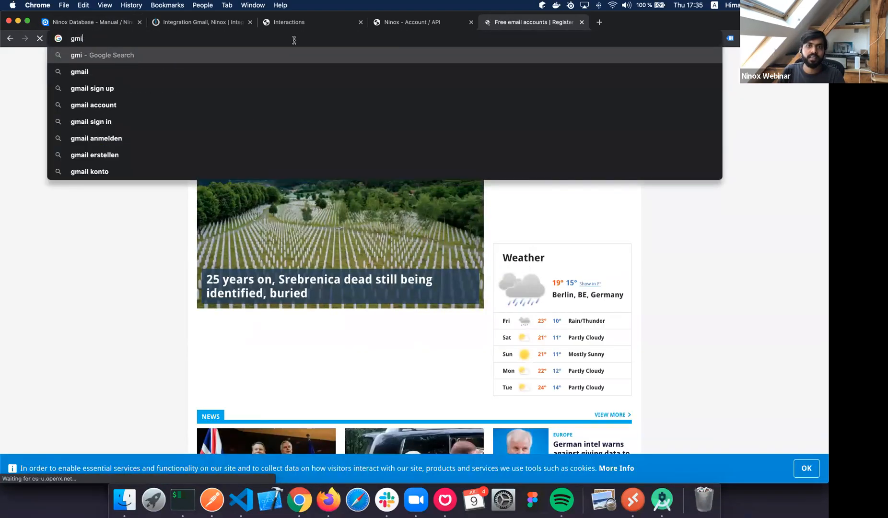
pyautogui.press('BackSpace')
pyautogui.write('ail.com')
pyautogui.press('Return')
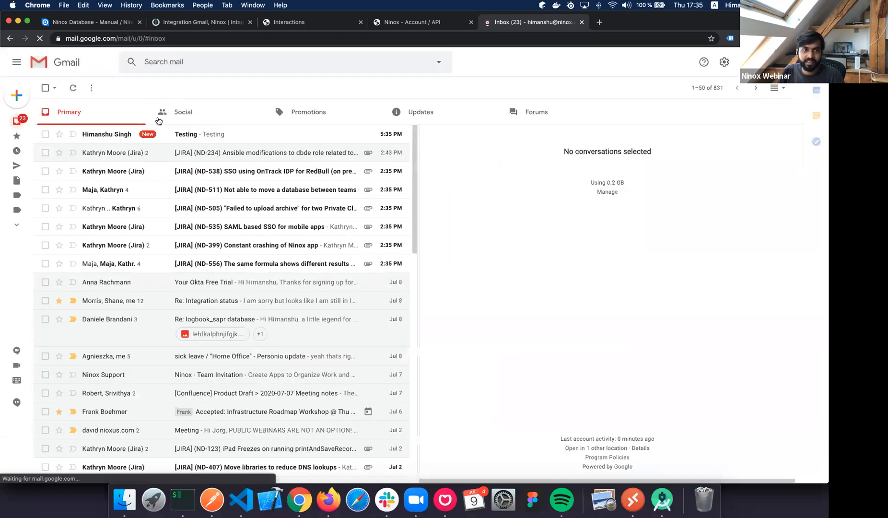
pyautogui.click(196, 22)
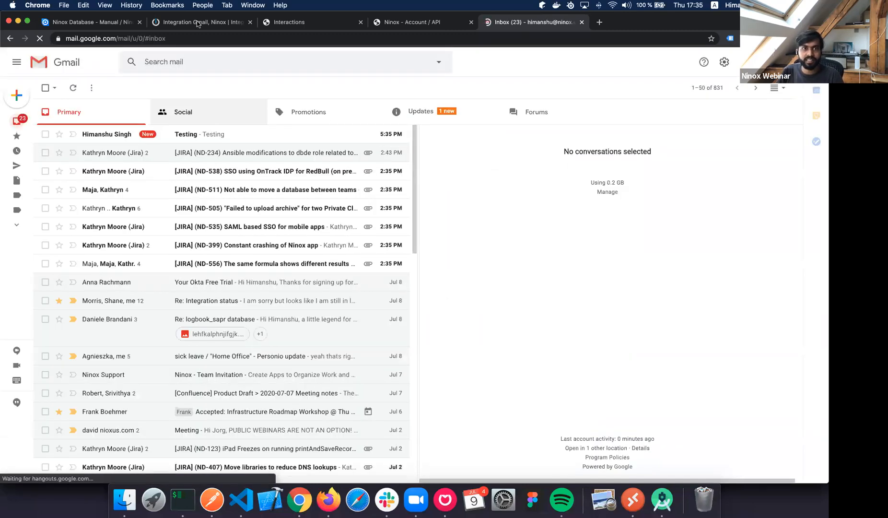
pyautogui.click(64, 428)
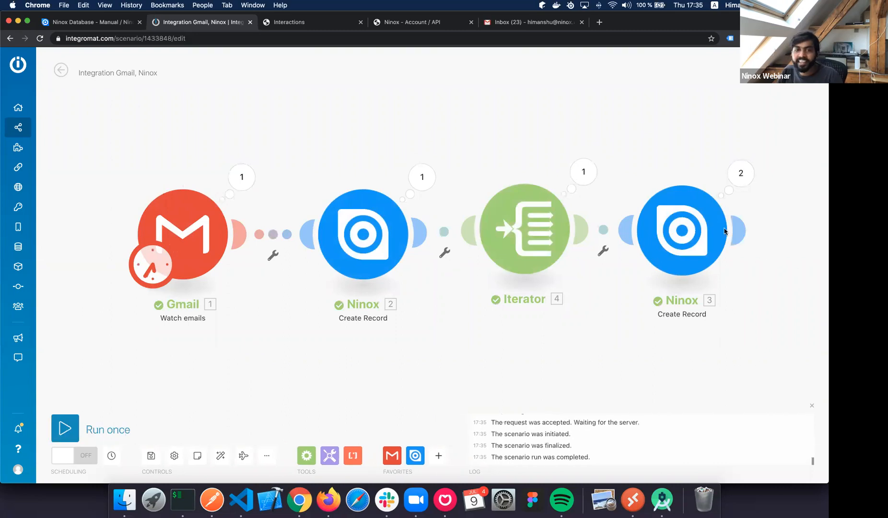
# Inspect the last Ninox module's second operation details, then go to the Ninox Emails table.
pyautogui.click(741, 174)
pyautogui.click(580, 187)
pyautogui.click(289, 24)
# Open the Testing email record 8 and view both linked recipient records.
pyautogui.click(475, 259)
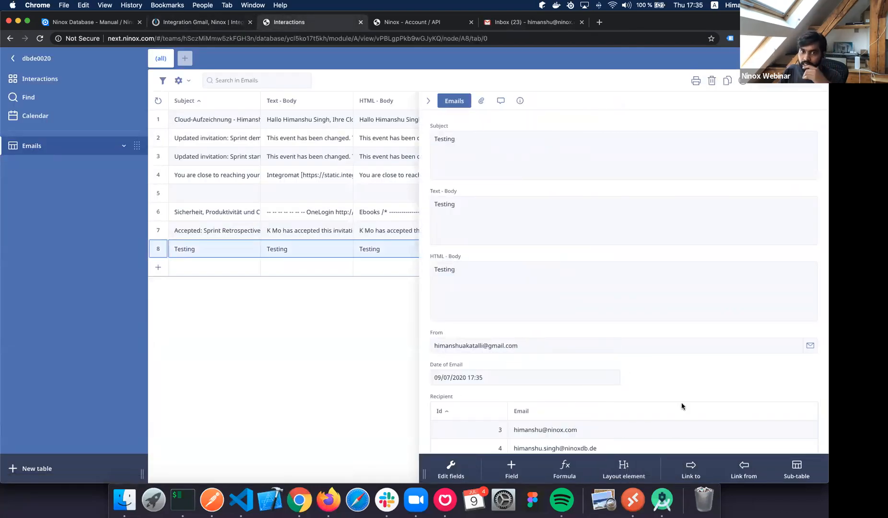
pyautogui.click(672, 346)
pyautogui.scroll(-2, 564, 406)
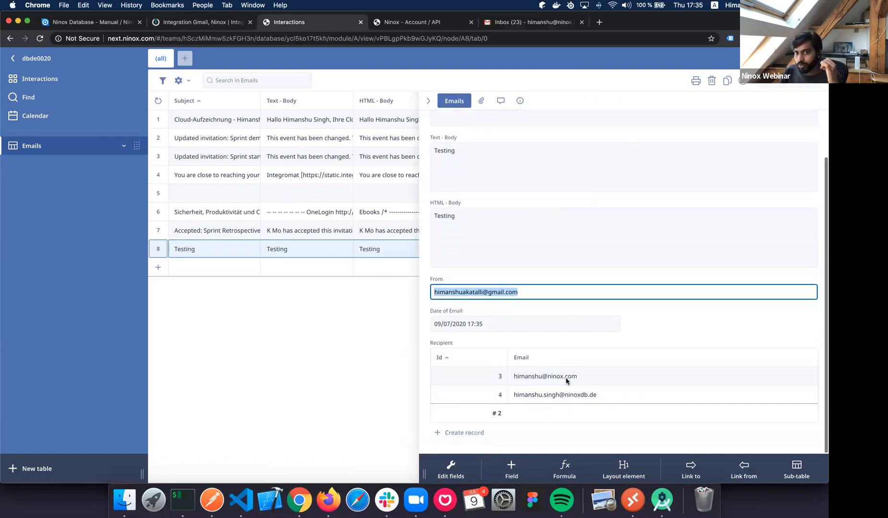
pyautogui.click(530, 395)
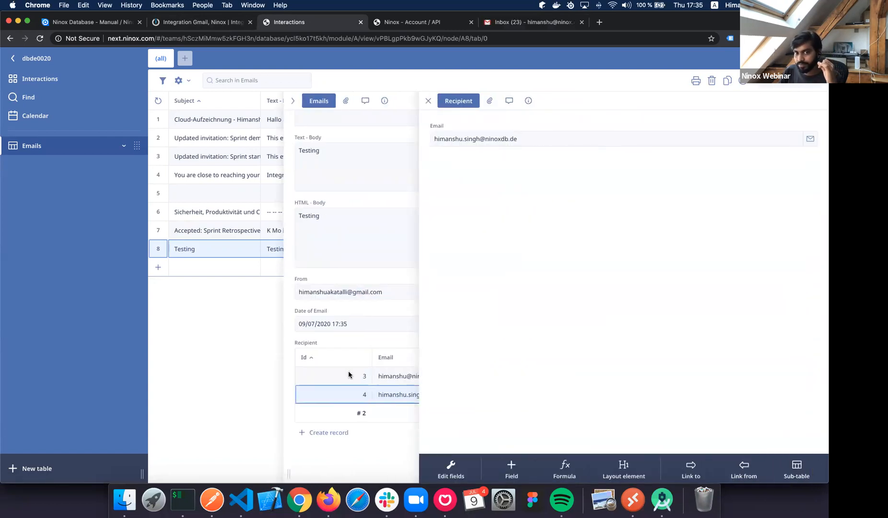
pyautogui.click(348, 374)
pyautogui.click(382, 371)
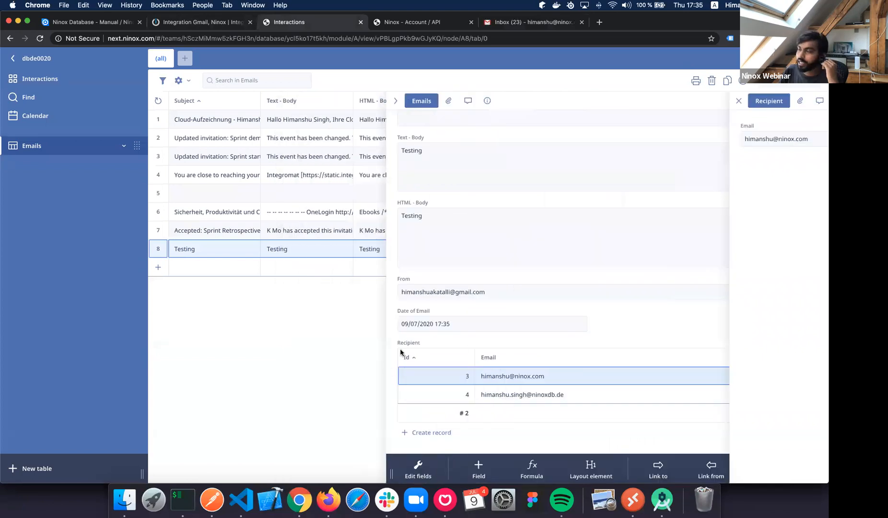
pyautogui.click(413, 394)
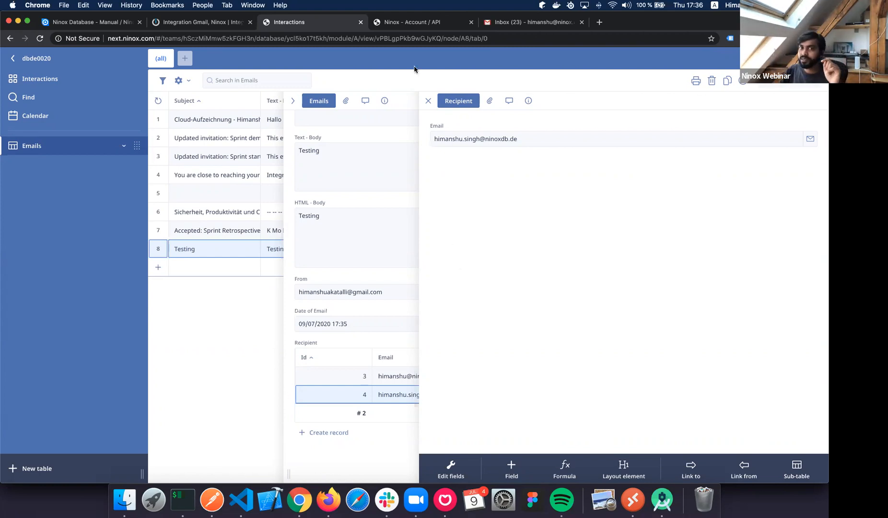
# Close the recipient record and bring up the form element choices in the bottom toolbar.
pyautogui.click(426, 100)
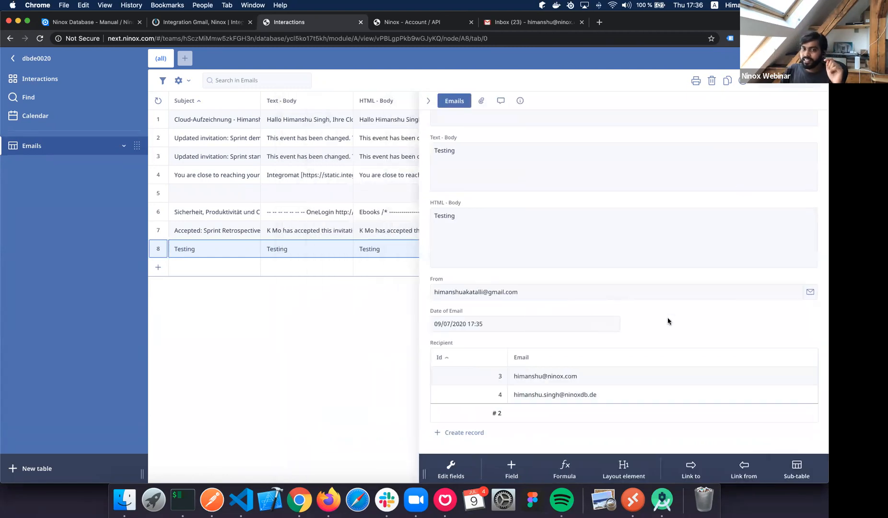
pyautogui.scroll(2, 669, 320)
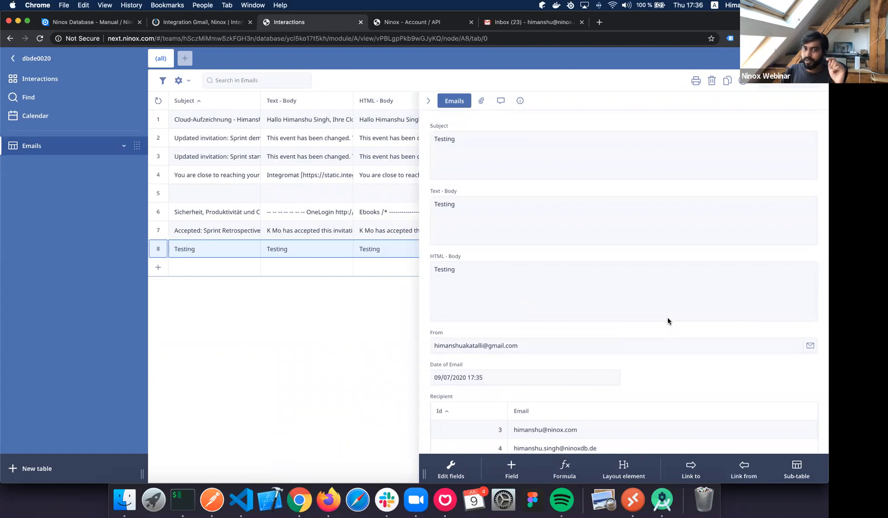
pyautogui.scroll(-2, 669, 321)
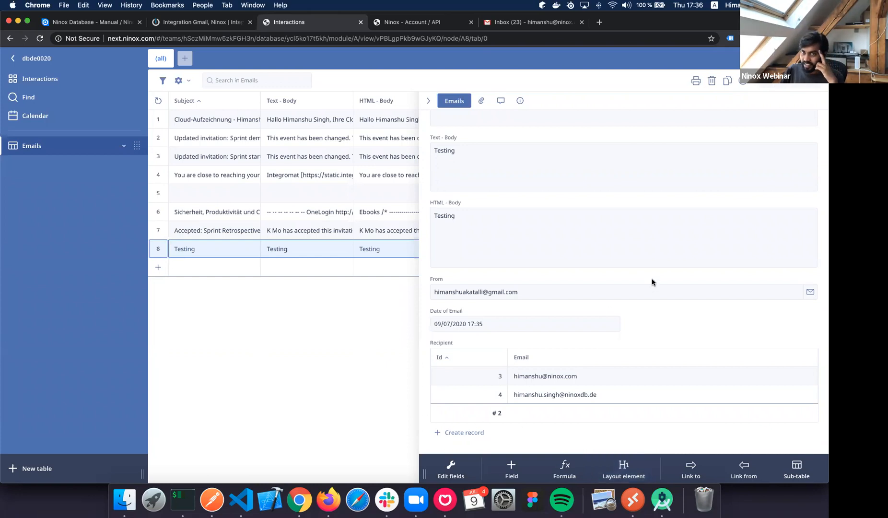
pyautogui.scroll(1, 730, 258)
pyautogui.scroll(-1, 730, 258)
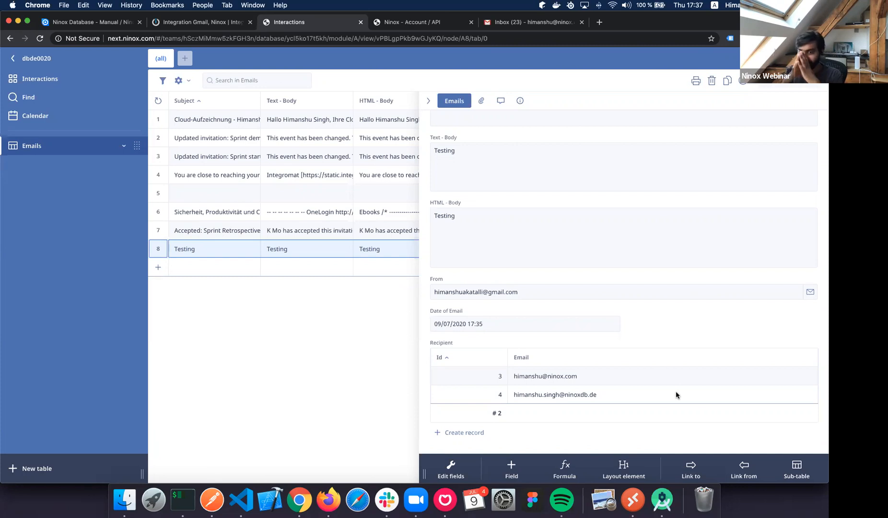
pyautogui.click(624, 468)
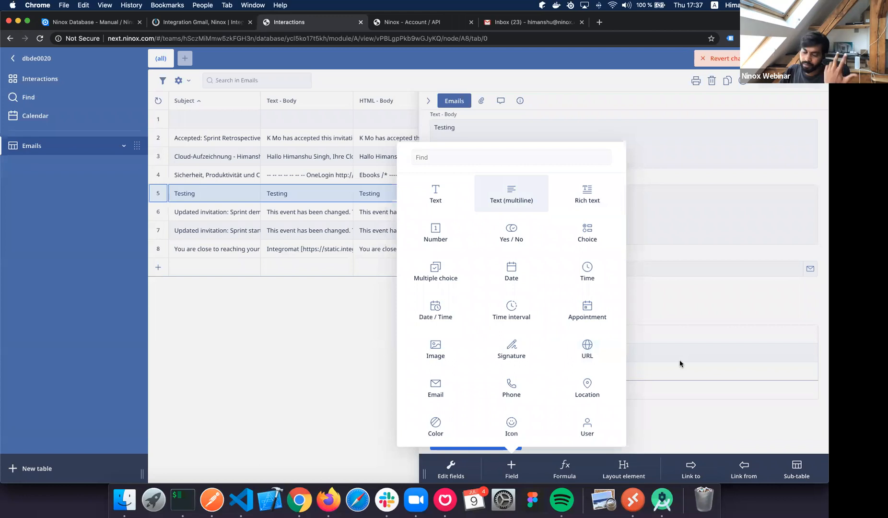
# Add a multiline text field named Response to the Emails form.
pyautogui.press('Return')
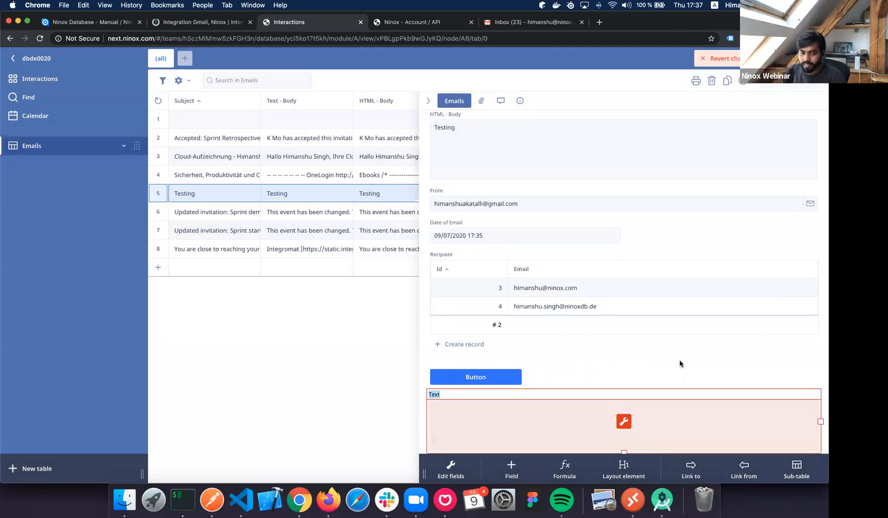
pyautogui.write('Response')
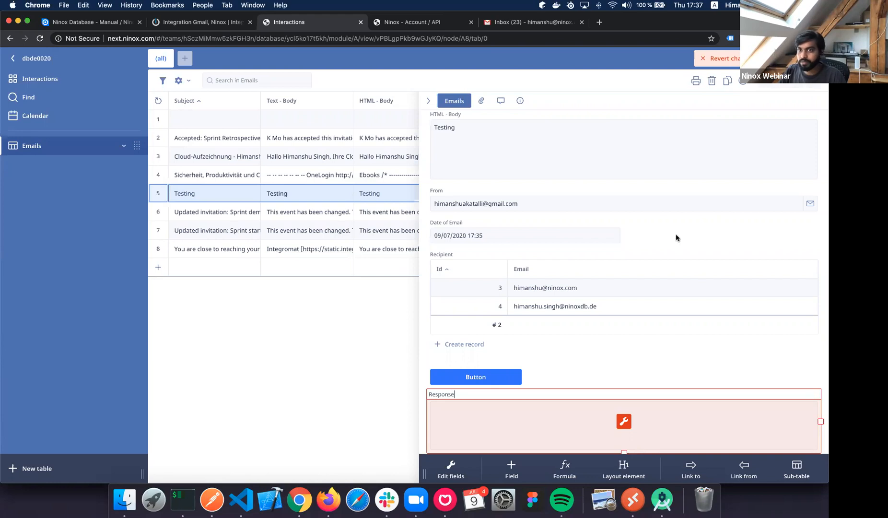
pyautogui.press('Return')
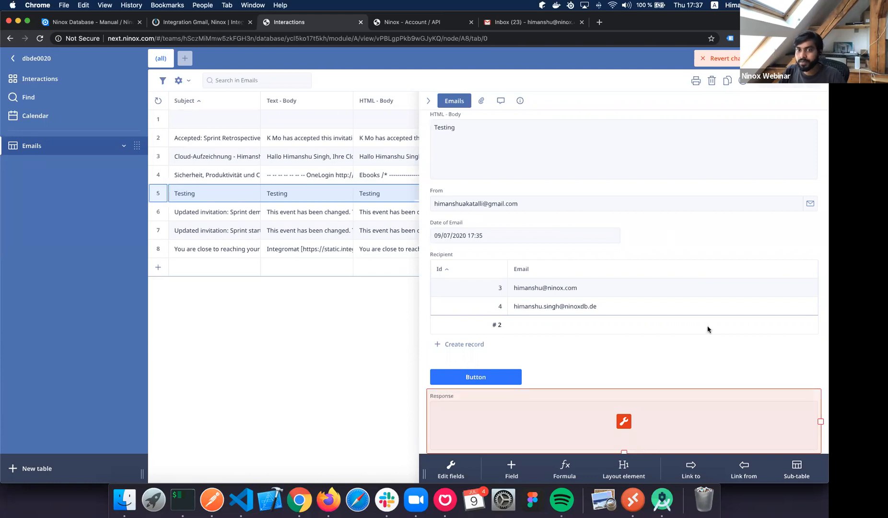
pyautogui.click(509, 352)
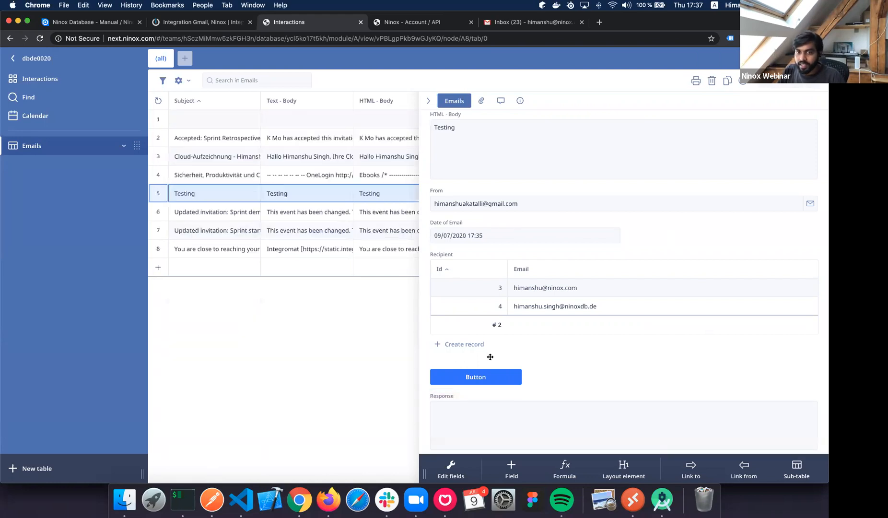
pyautogui.scroll(-1, 493, 355)
# Move the button below the Response field and rename it Respond.
pyautogui.moveTo(495, 366); pyautogui.dragTo(517, 419)
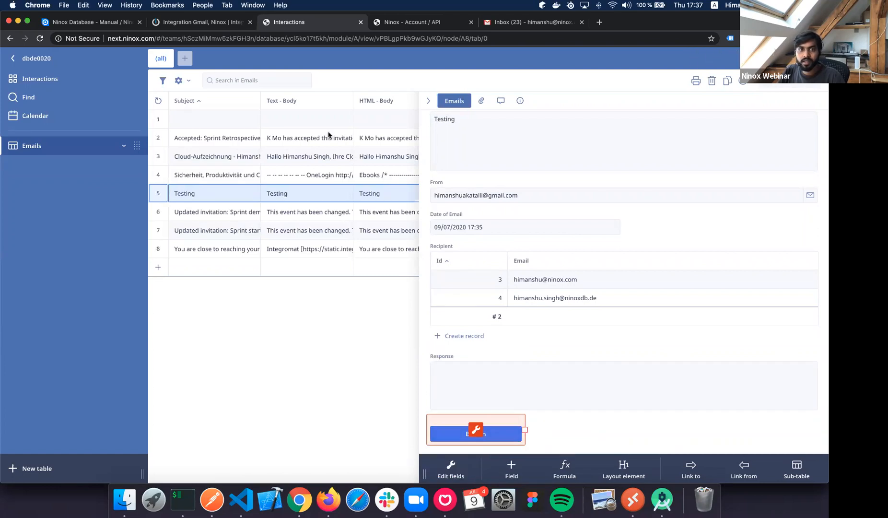
pyautogui.write('Send')
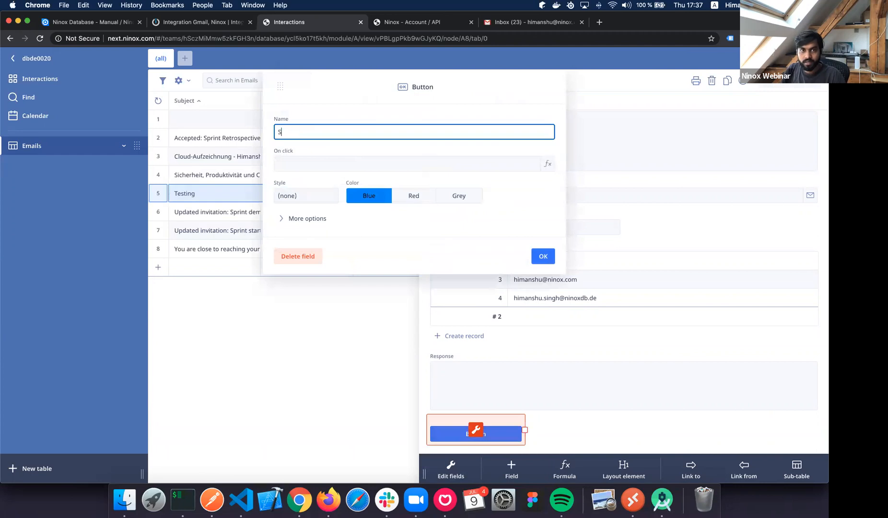
pyautogui.press('BackSpace')
pyautogui.press('BackSpace')
pyautogui.press('BackSpace')
pyautogui.press('BackSpace')
pyautogui.press('BackSpace')
pyautogui.write('Respond')
pyautogui.press('Return')
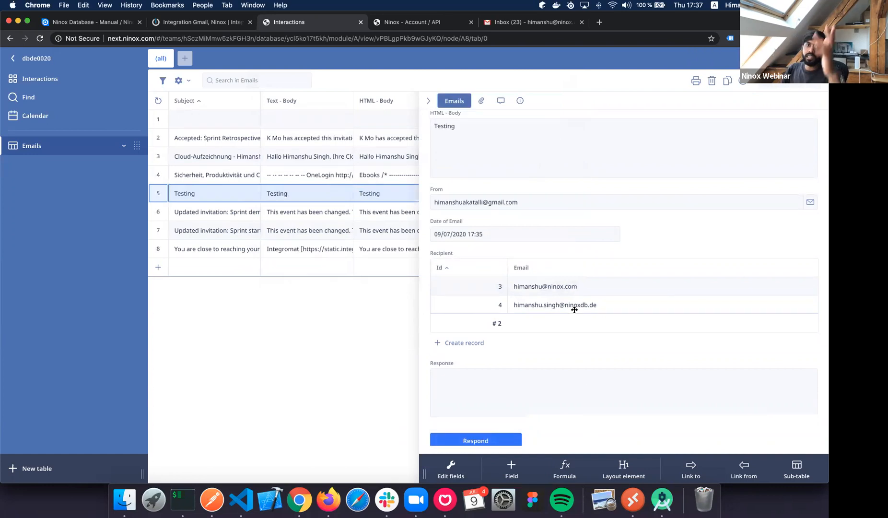
# Write 'Hi Howdy !' in the Testing email's Response field and open the Respond button's Button dialog.
pyautogui.scroll(-5, 514, 376)
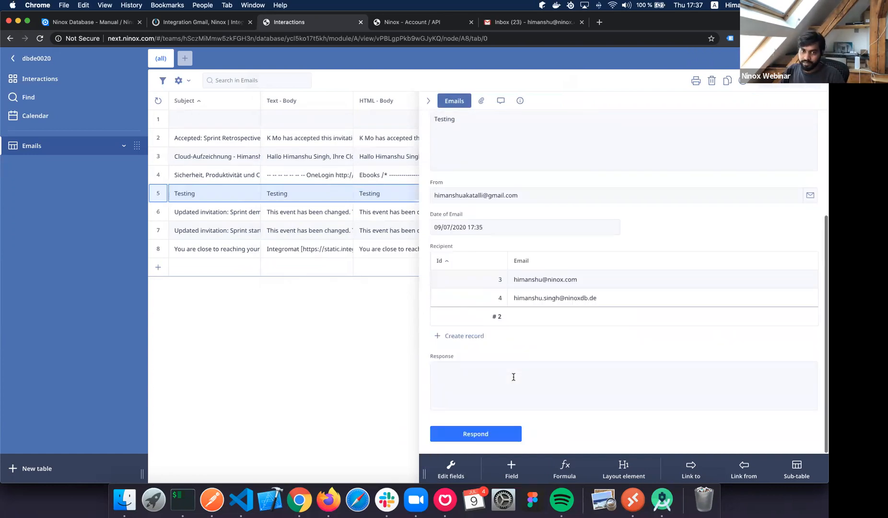
pyautogui.click(513, 377)
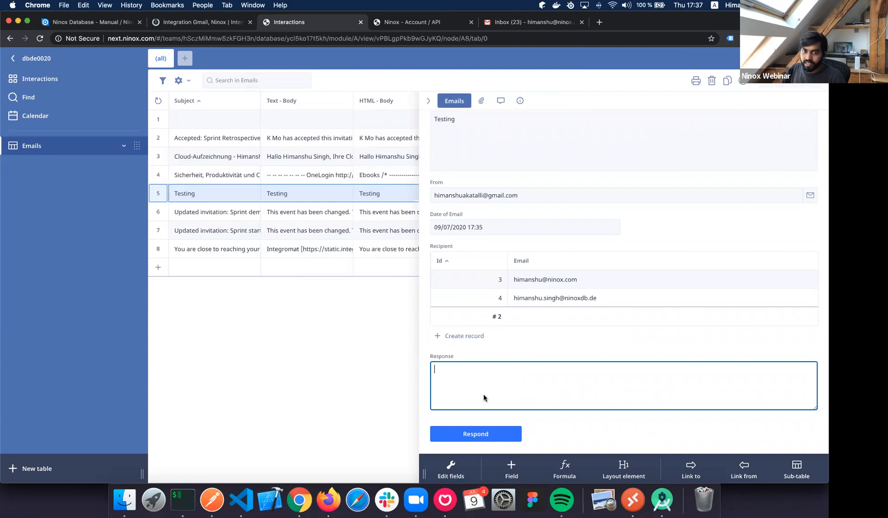
pyautogui.click(504, 434)
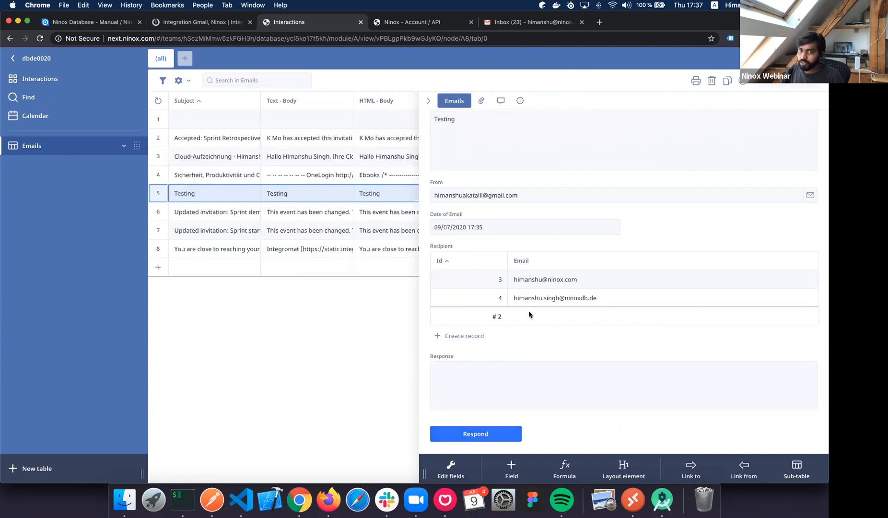
pyautogui.scroll(1, 524, 313)
pyautogui.scroll(3, 525, 311)
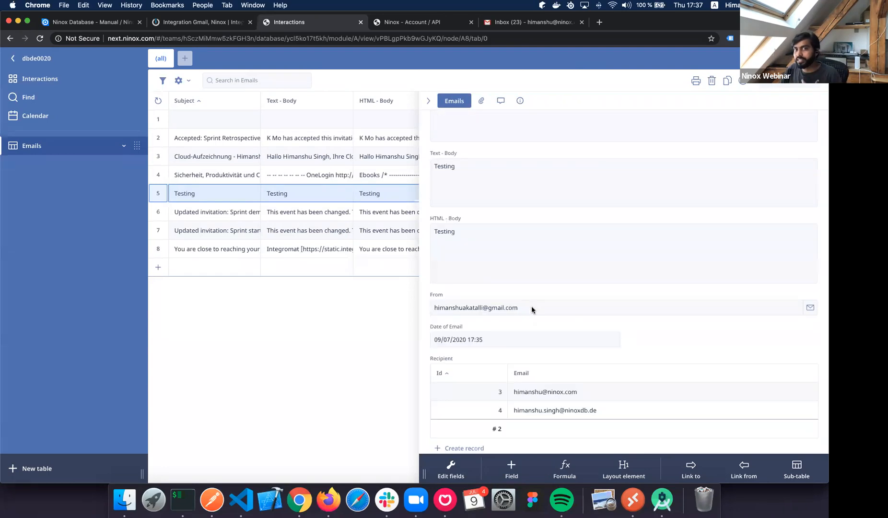
pyautogui.tripleClick(532, 310)
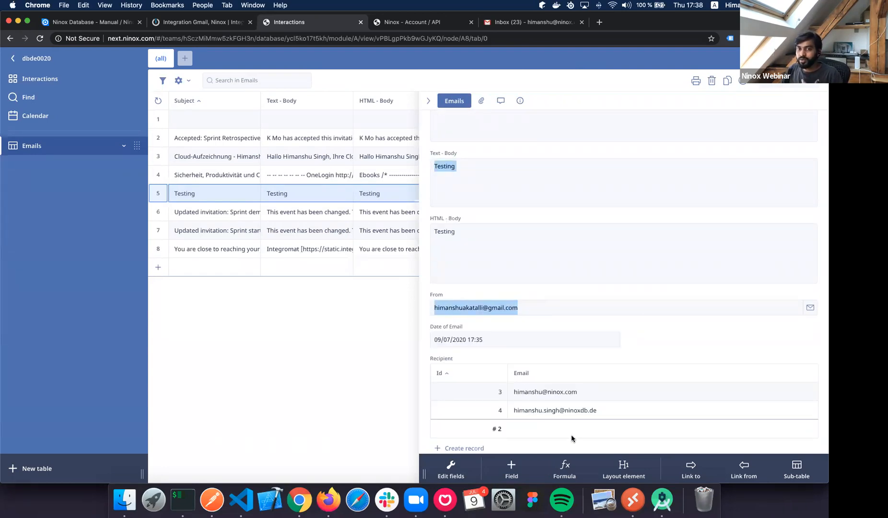
pyautogui.scroll(-3, 571, 434)
pyautogui.click(525, 376)
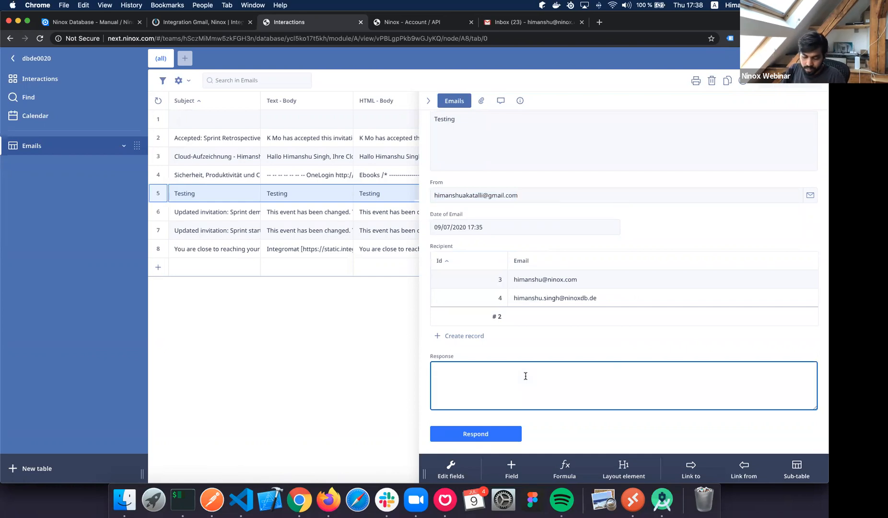
pyautogui.write('Hi Howdy !')
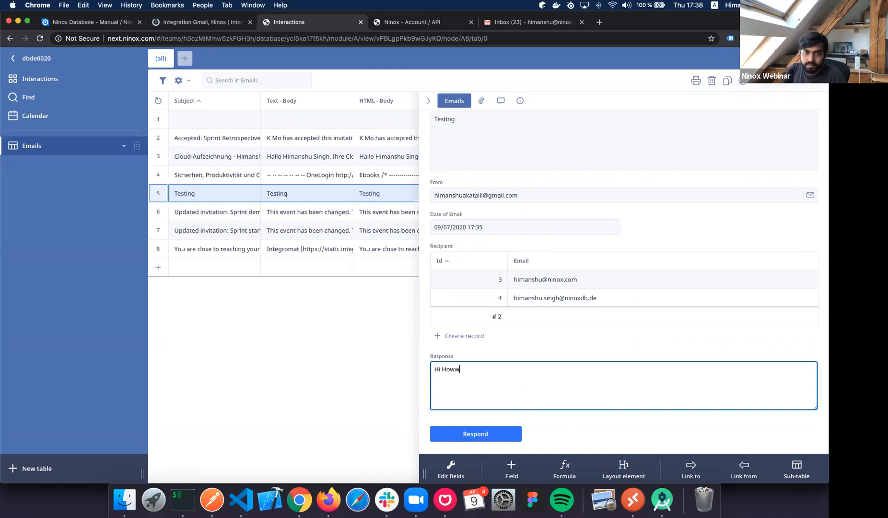
pyautogui.click(613, 416)
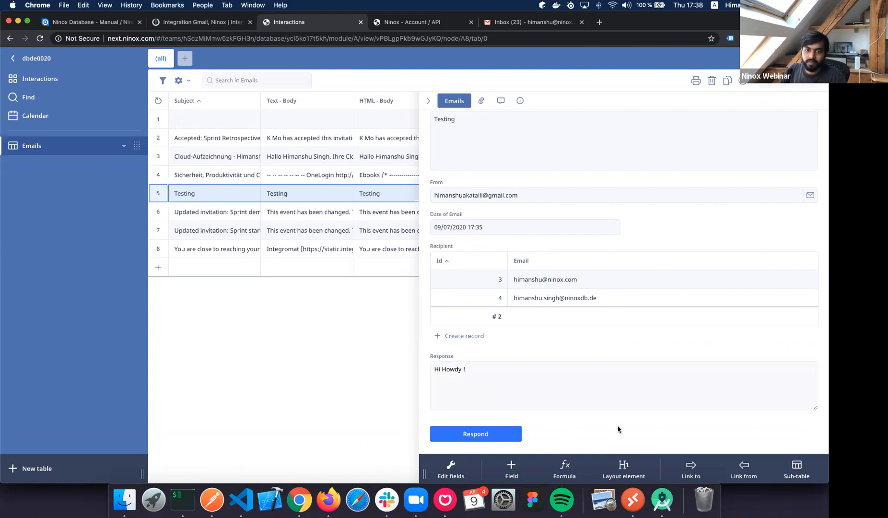
pyautogui.click(457, 434)
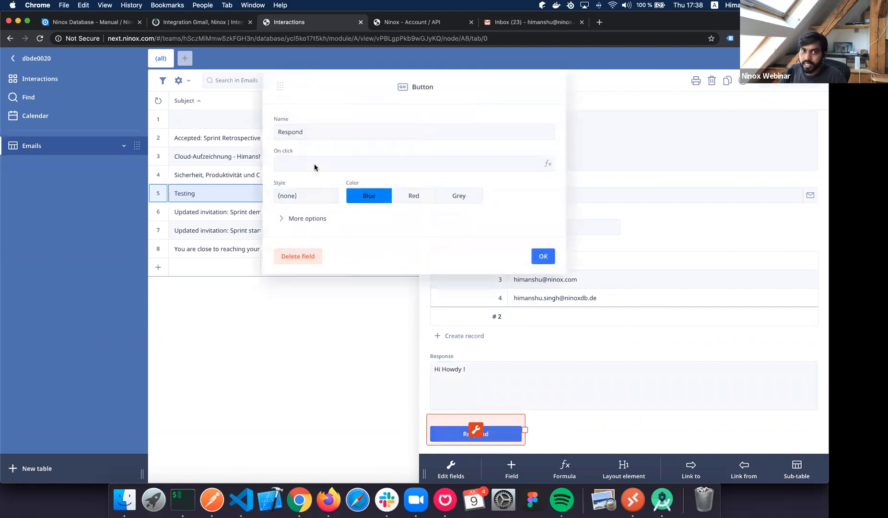
# Start the Respond button's on-click formula with sendEmail({ to: }).
pyautogui.click(305, 163)
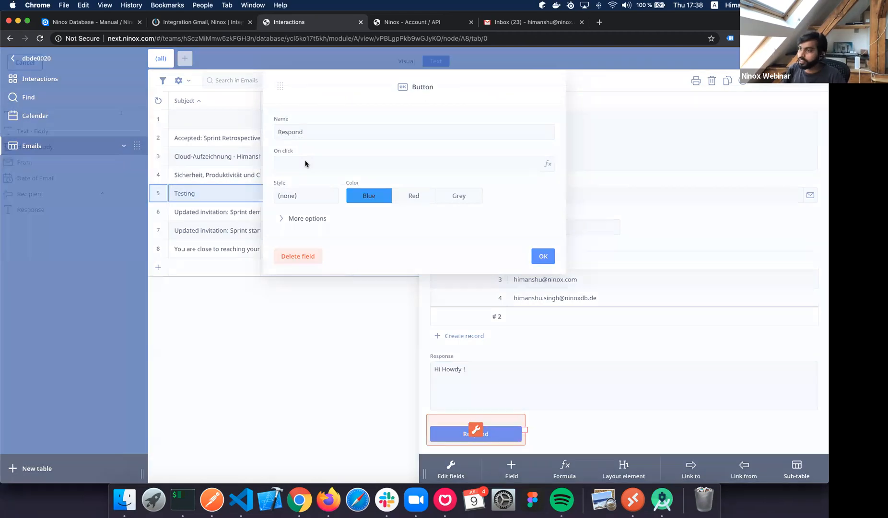
pyautogui.write('sendEmail')
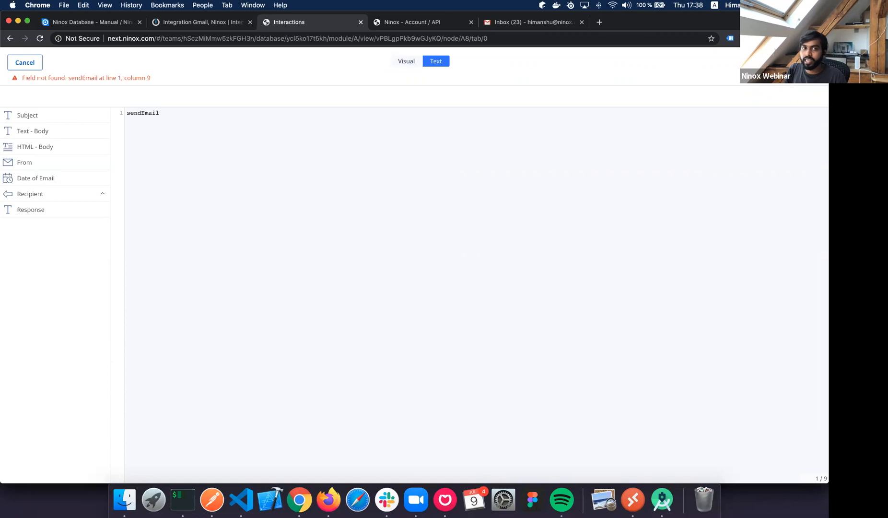
pyautogui.write('()')
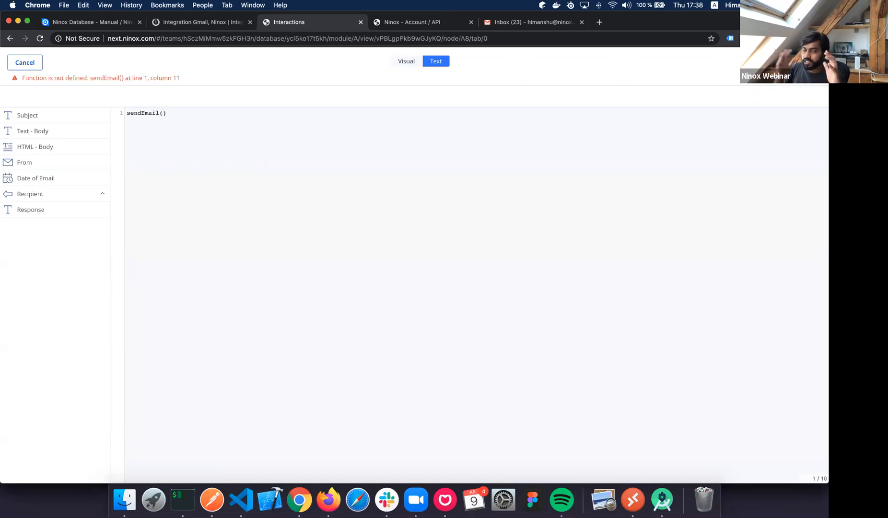
pyautogui.write('{}')
pyautogui.press('Left')
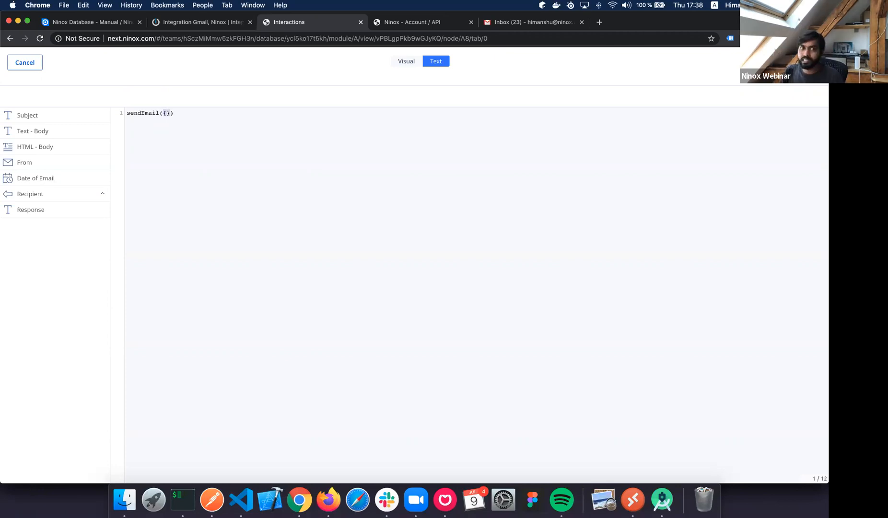
pyautogui.press('Right')
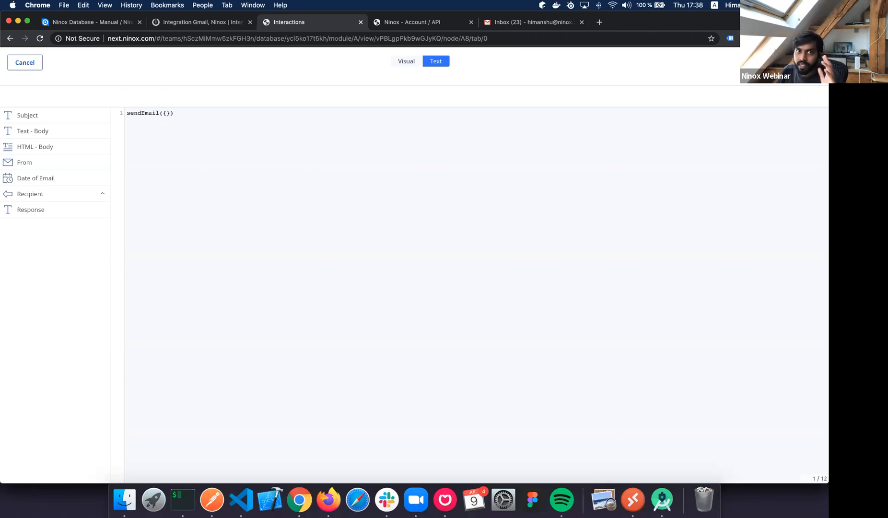
pyautogui.press('Left')
pyautogui.press('Return')
pyautogui.press('Return')
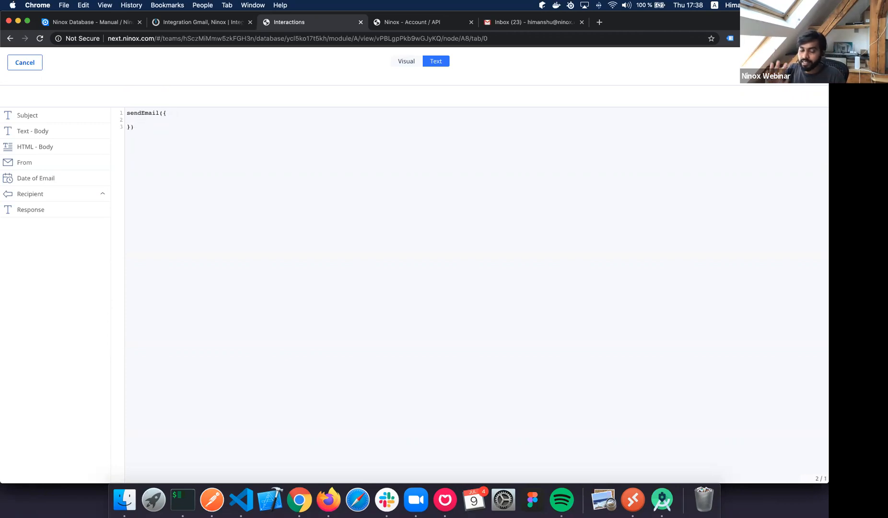
pyautogui.write('to:')
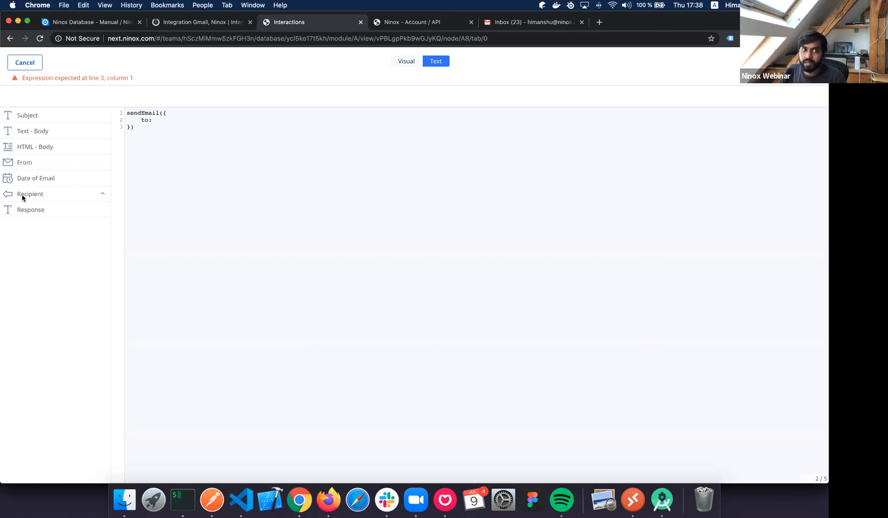
# Insert the From field after to:, removing the mistakenly inserted Subject field.
pyautogui.moveTo(37, 112); pyautogui.dragTo(240, 116)
pyautogui.hotkey('alt', 'shift', 'Left')
pyautogui.press('BackSpace')
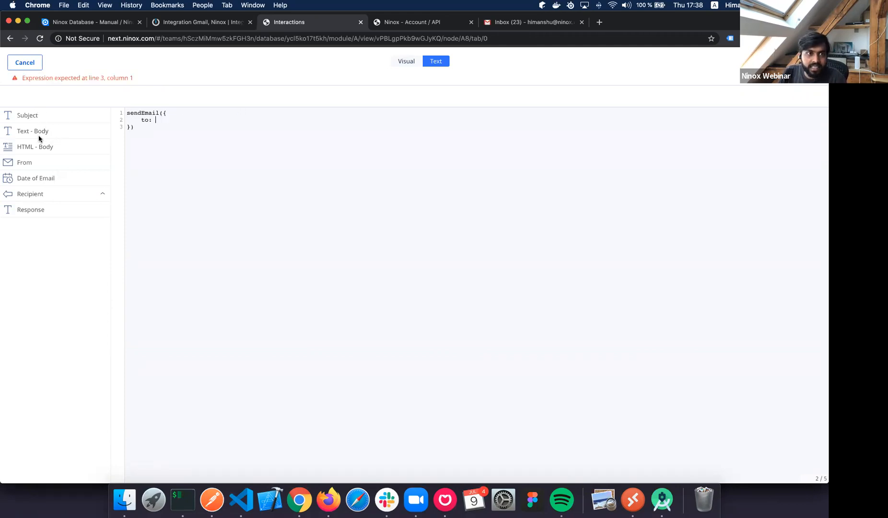
pyautogui.moveTo(42, 163); pyautogui.dragTo(221, 138)
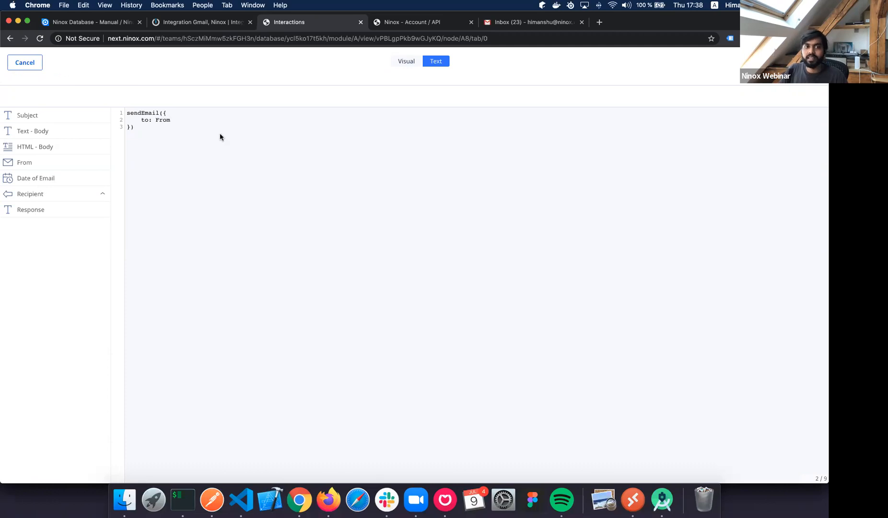
# Add a from: line with a typed ninox.com sender address, then clear that address.
pyautogui.write(',')
pyautogui.press('Return')
pyautogui.write('from: ""')
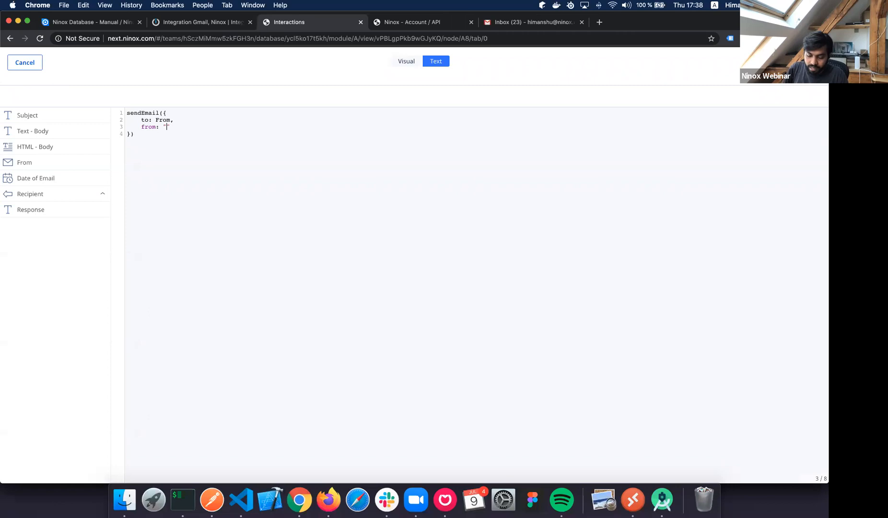
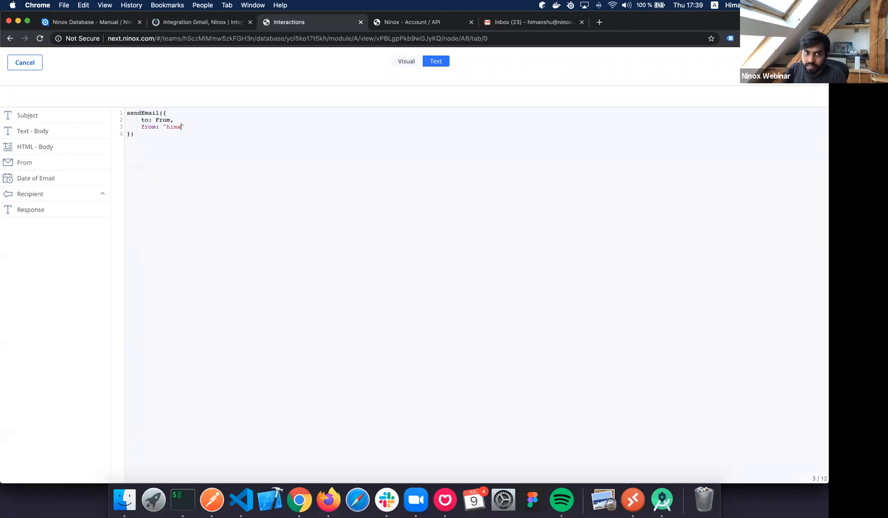
pyautogui.press('Right')
pyautogui.hotkey('shift', 'Left')
pyautogui.hotkey('shift', 'Left')
pyautogui.hotkey('shift', 'Left')
pyautogui.hotkey('shift', 'Left')
pyautogui.hotkey('shift', 'Left')
pyautogui.hotkey('shift', 'Left')
pyautogui.hotkey('shift', 'Left')
pyautogui.hotkey('shift', 'Left')
pyautogui.hotkey('shift', 'Left')
pyautogui.hotkey('shift', 'Left')
pyautogui.hotkey('shift', 'Left')
pyautogui.hotkey('shift', 'Left')
pyautogui.hotkey('shift', 'Left')
pyautogui.hotkey('shift', 'Left')
pyautogui.hotkey('shift', 'Left')
pyautogui.hotkey('shift', 'Left')
pyautogui.hotkey('shift', 'Left')
pyautogui.hotkey('shift', 'Left')
pyautogui.hotkey('shift', 'Left')
pyautogui.hotkey('shift', 'Left')
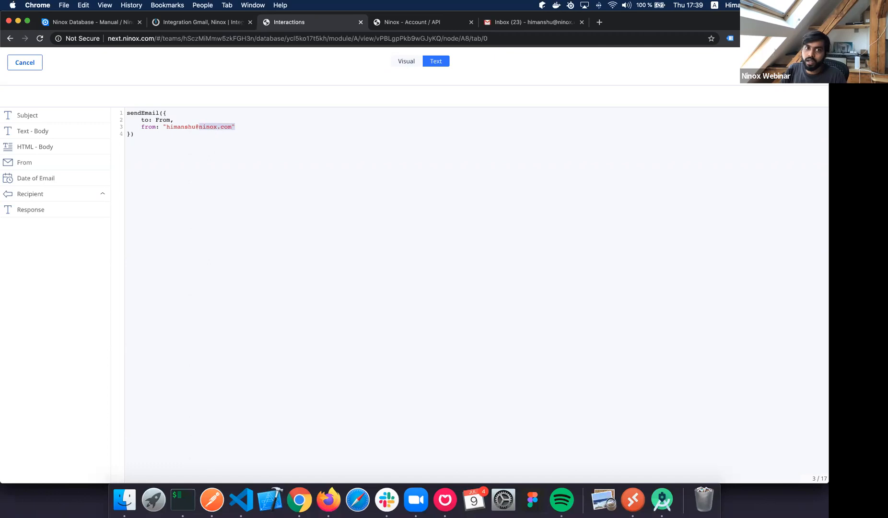
pyautogui.press('BackSpace')
# Try Recipient.first().Email as sender, then replace it with a quoted ninox.com address.
pyautogui.write('Recipiemt')
pyautogui.hotkey('alt', 'Left')
pyautogui.write('first(')
pyautogui.write(').')
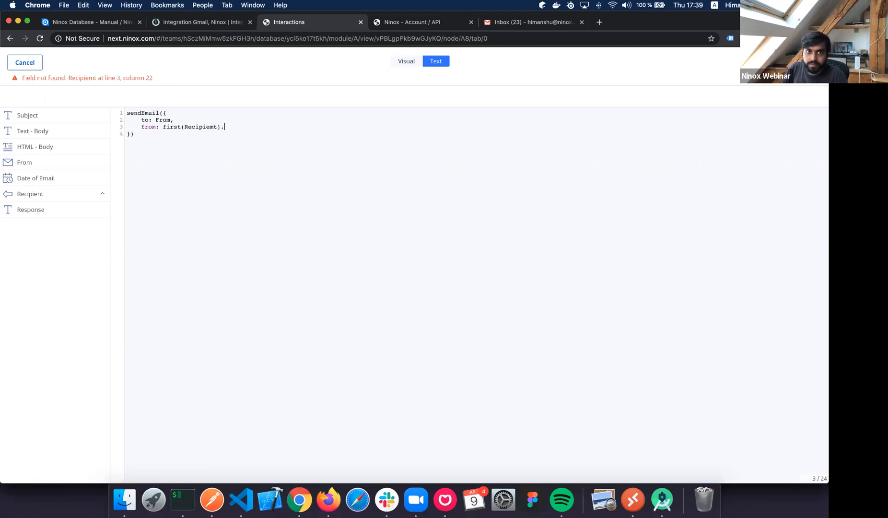
pyautogui.press('BackSpace')
pyautogui.write('nt).Email')
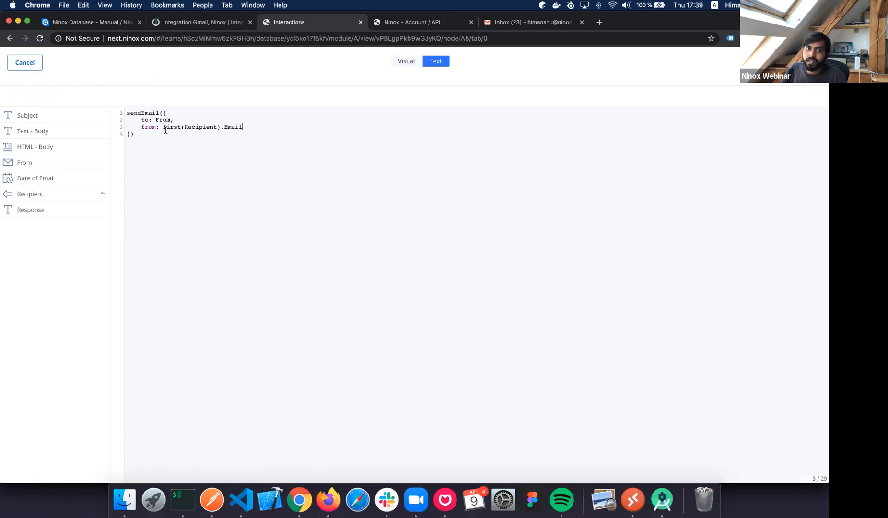
pyautogui.hotkey('shift', 'alt', 'Left')
pyautogui.hotkey('shift', 'alt', 'Left')
pyautogui.hotkey('shift', 'alt', 'Left')
pyautogui.hotkey('shift', 'alt', 'Left')
pyautogui.hotkey('shift', 'alt', 'Left')
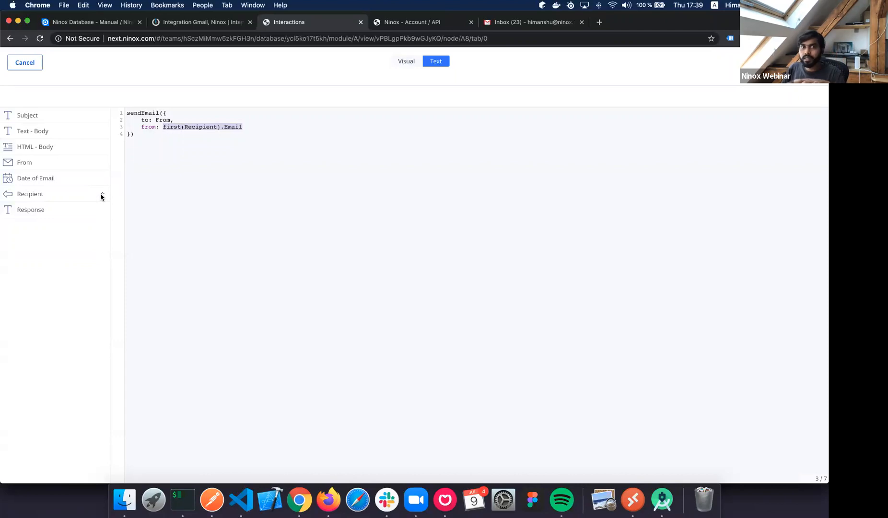
pyautogui.click(276, 127)
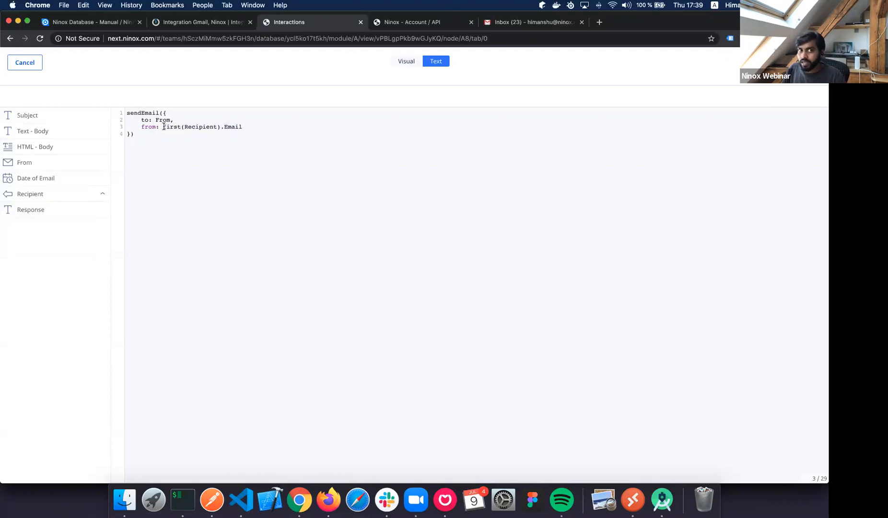
pyautogui.hotkey('alt', 'shift', 'Left')
pyautogui.hotkey('alt', 'shift', 'Left')
pyautogui.hotkey('alt', 'shift', 'Left')
pyautogui.hotkey('alt', 'shift', 'Left')
pyautogui.hotkey('alt', 'shift', 'Left')
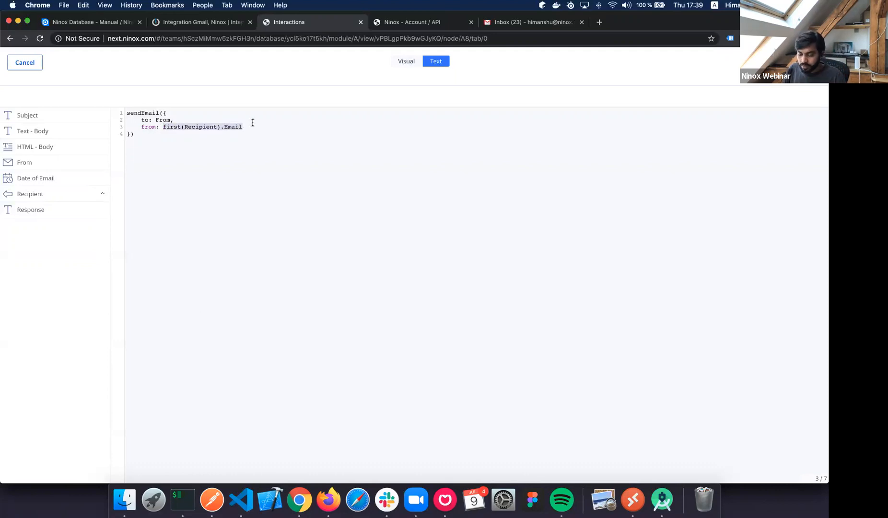
pyautogui.write('"')
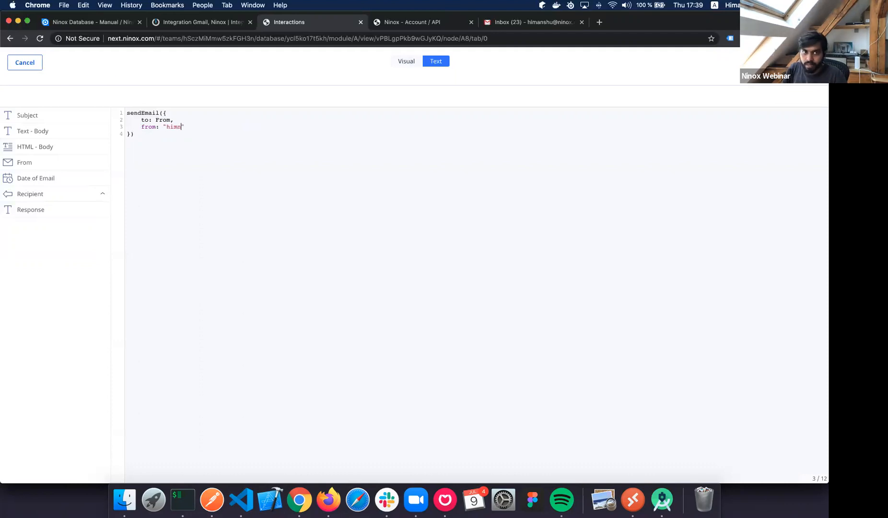
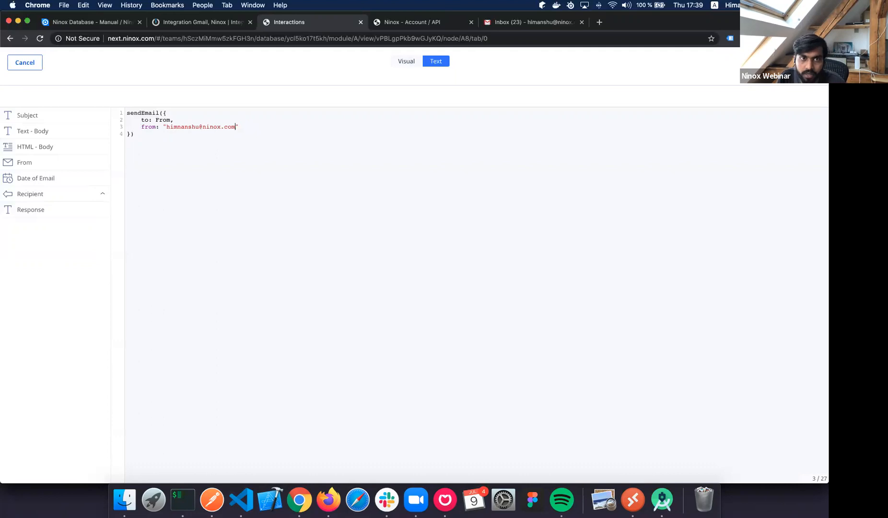
pyautogui.press('Right')
# Add subject: "Re - " + Subject and text: Response, then save and send.
pyautogui.write(',')
pyautogui.press('Return')
pyautogui.write('subject: ')
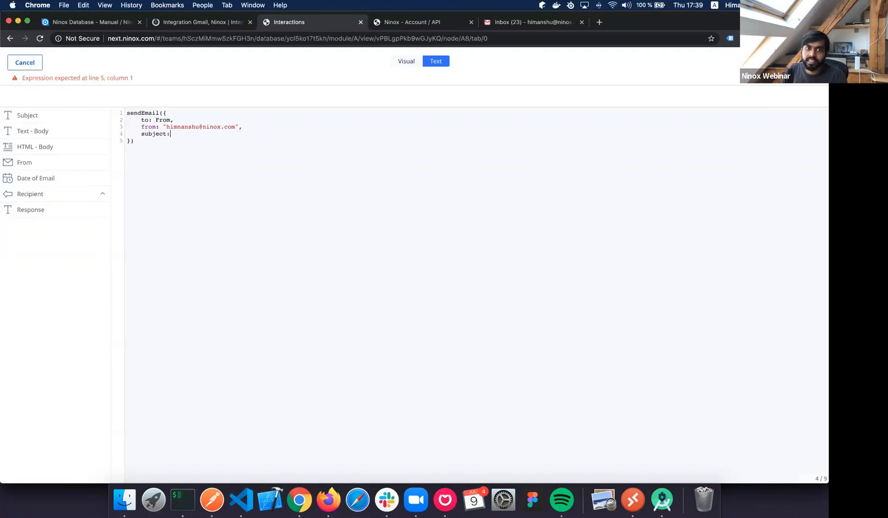
pyautogui.write('""')
pyautogui.write('R')
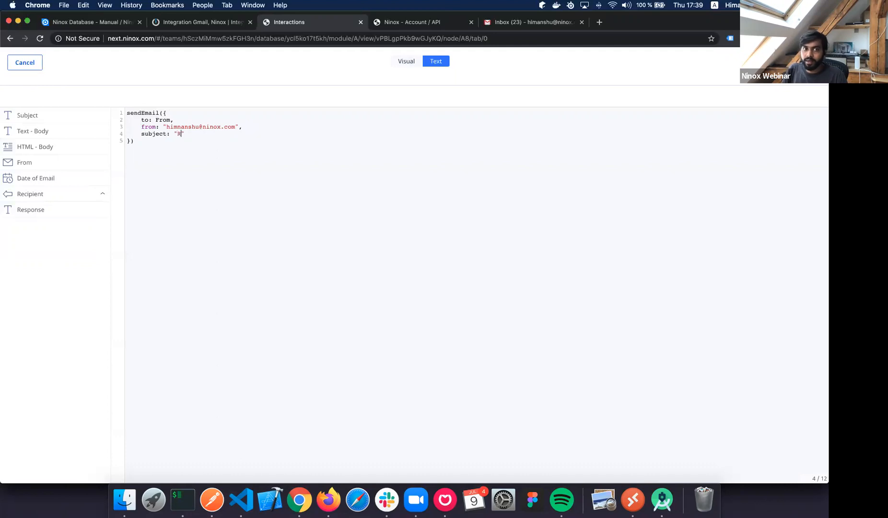
pyautogui.write('E ')
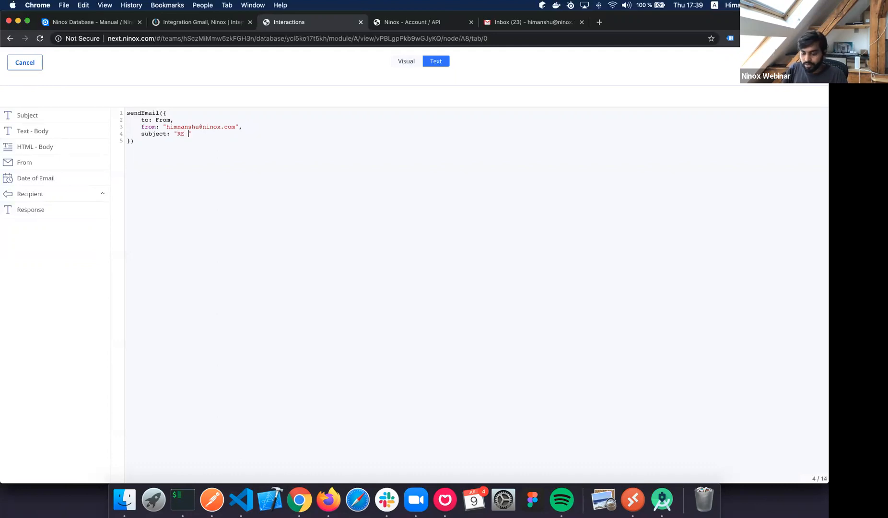
pyautogui.write('- " + ')
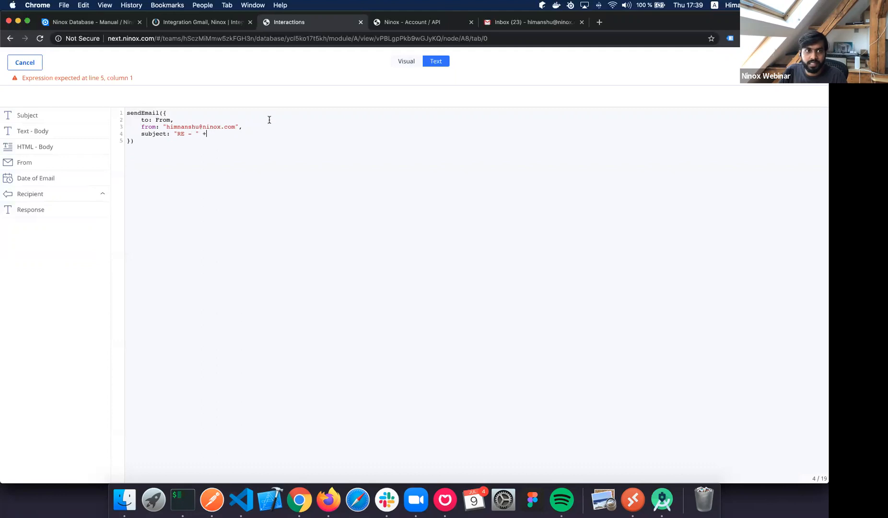
pyautogui.write('Subject')
pyautogui.click(185, 134)
pyautogui.press('BackSpace')
pyautogui.write('e')
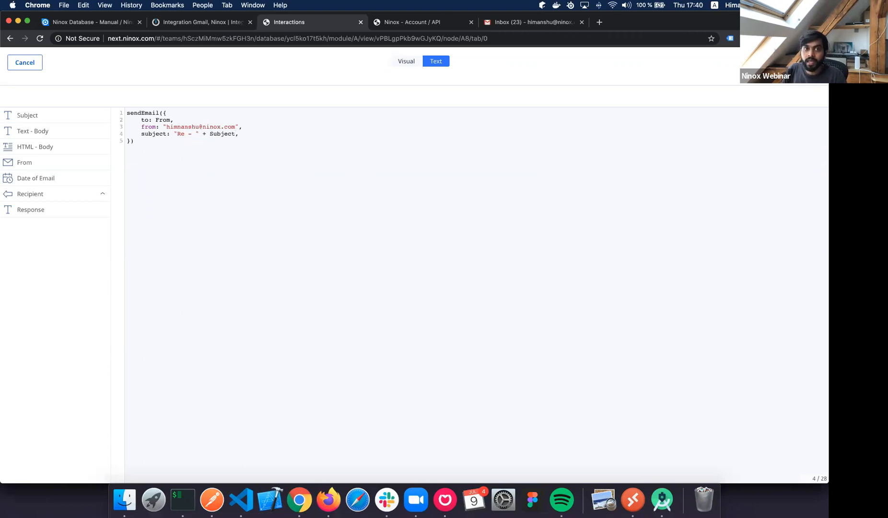
pyautogui.press('Return')
pyautogui.write('text:')
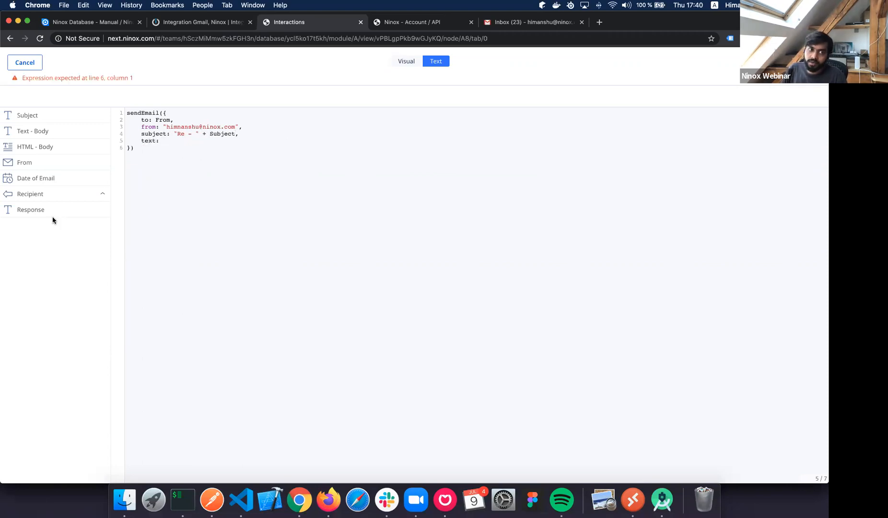
pyautogui.write(' Response')
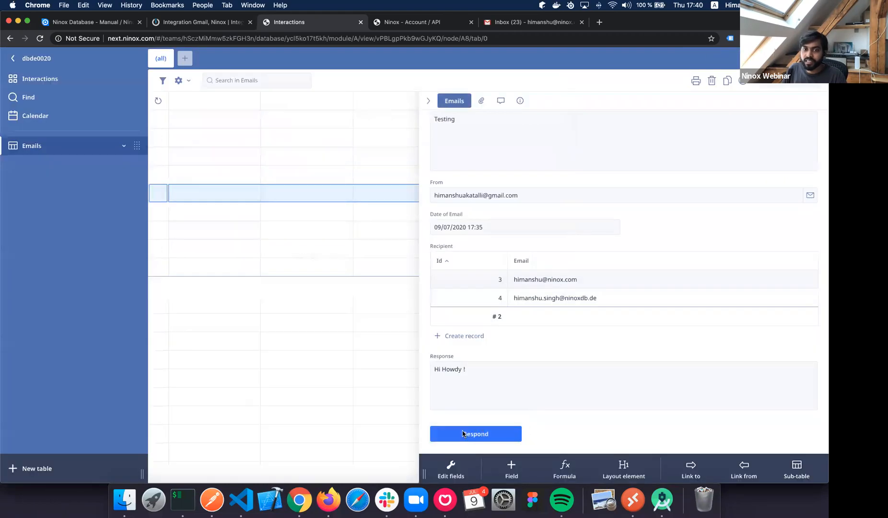
pyautogui.click(476, 434)
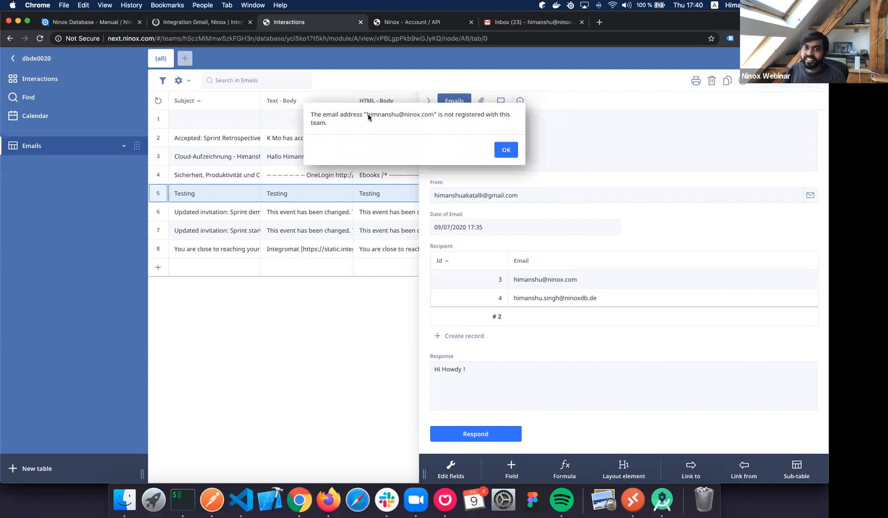
# Dismiss the sender warning and remove the extra 'n' from the script's sender address.
pyautogui.click(513, 153)
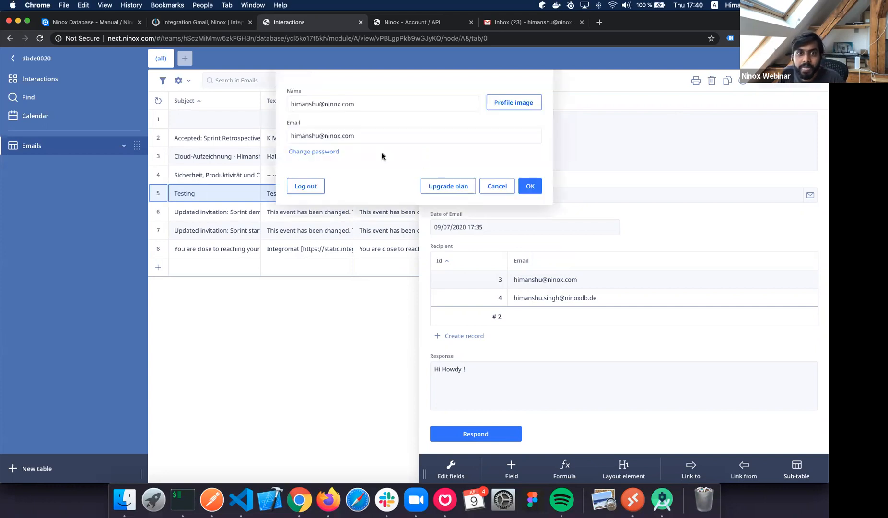
pyautogui.click(507, 214)
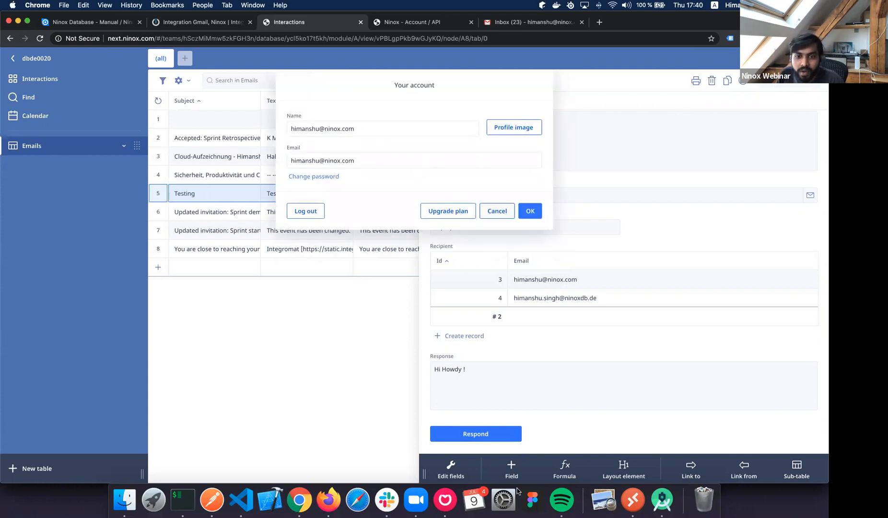
pyautogui.click(477, 428)
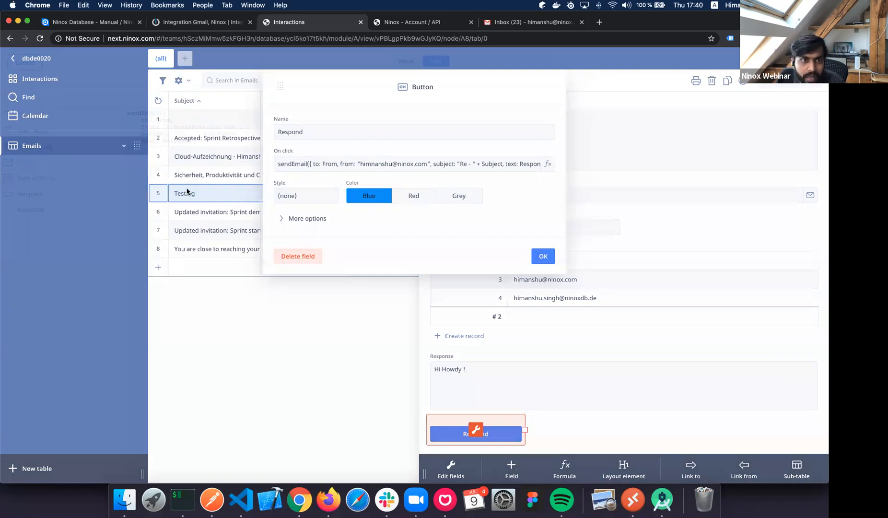
pyautogui.click(372, 163)
pyautogui.click(181, 127)
pyautogui.press('BackSpace')
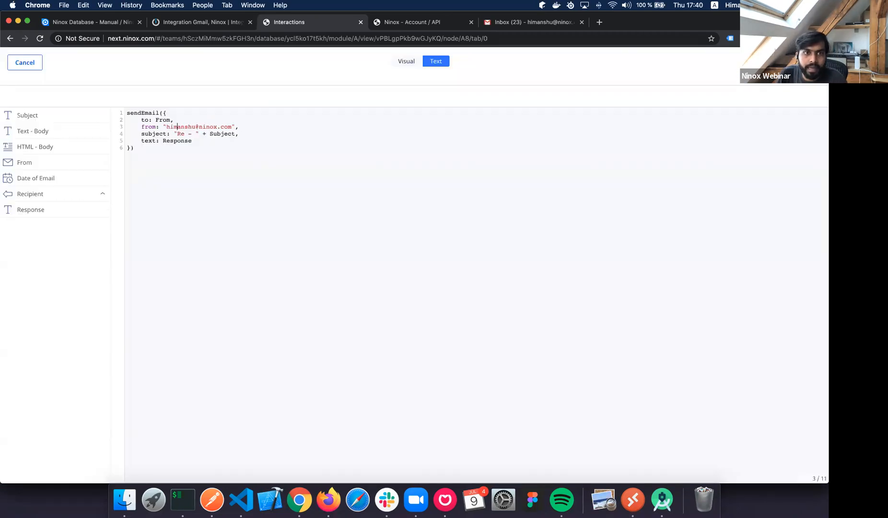
pyautogui.hotkey('alt', 'shift', 'Left')
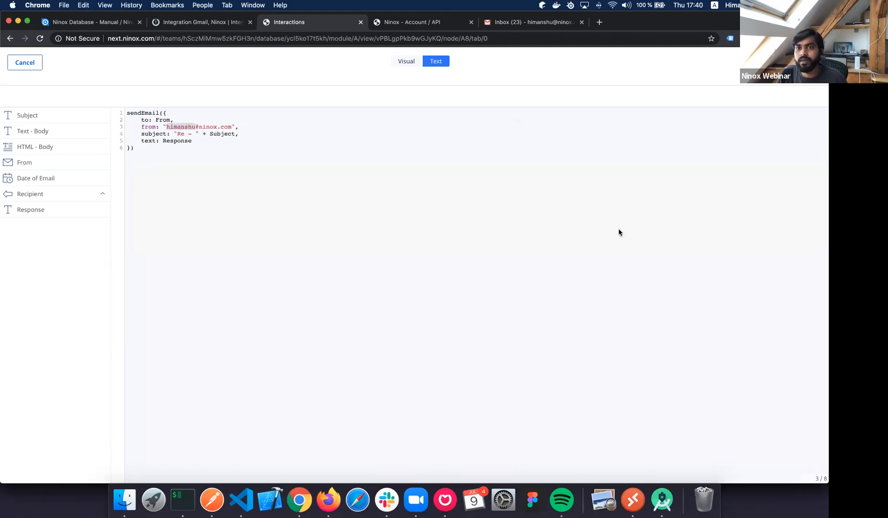
# Confirm the button settings, save the form, and send the Testing email's reply.
pyautogui.click(809, 63)
pyautogui.click(543, 256)
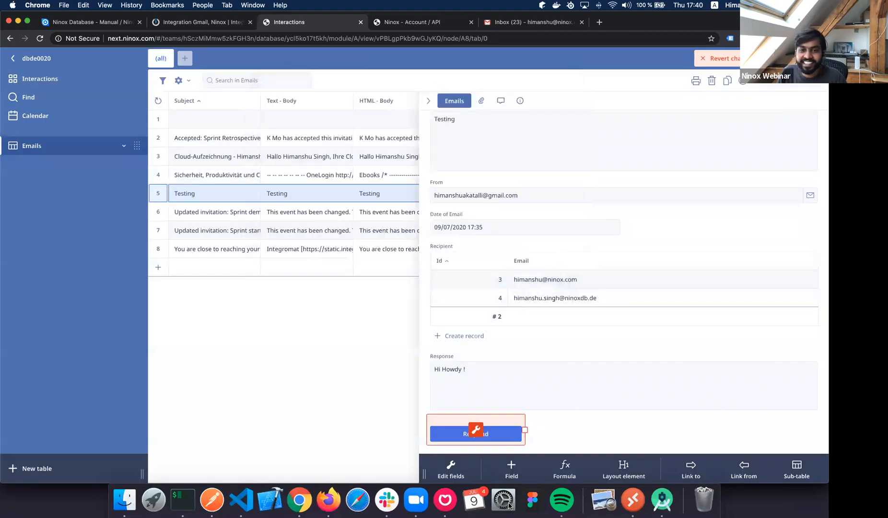
pyautogui.click(794, 59)
pyautogui.click(494, 435)
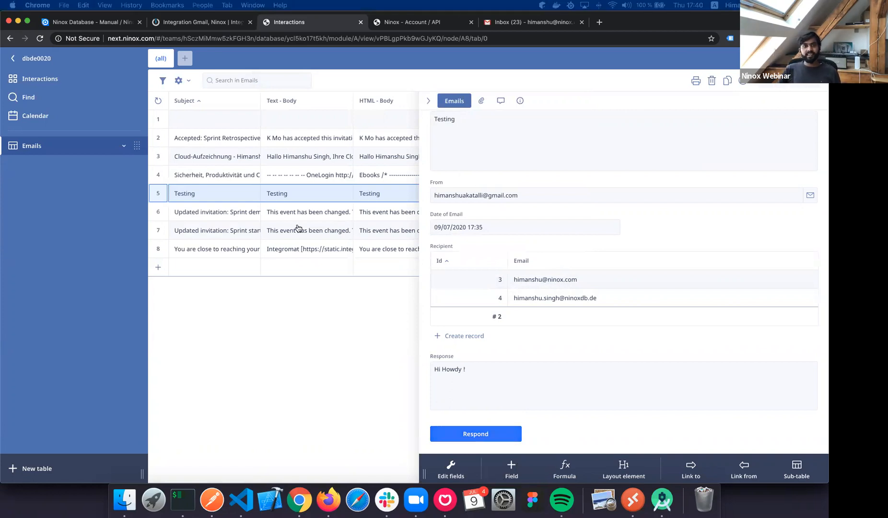
# Open the 'Re - Testing' reply in Gmail and check its 'Hi Howdy !' text.
pyautogui.press('super+grave')
pyautogui.click(347, 271)
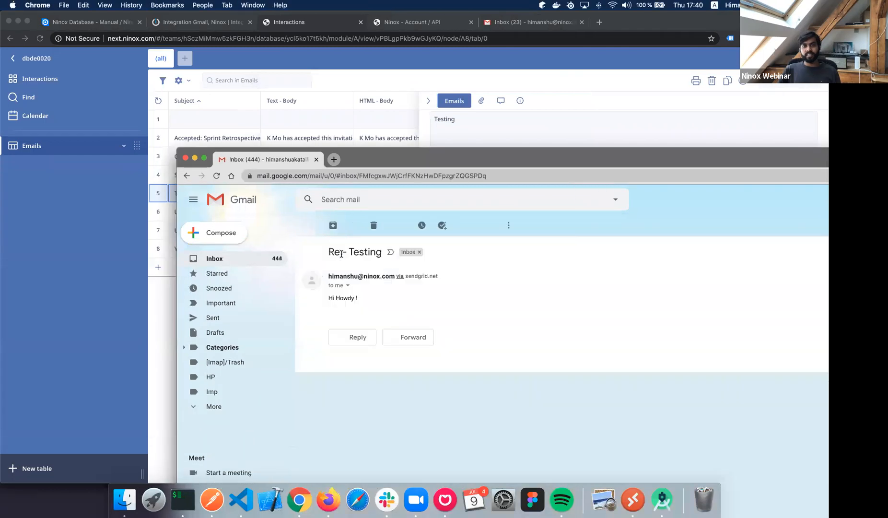
pyautogui.moveTo(340, 252); pyautogui.dragTo(368, 253)
pyautogui.moveTo(335, 299); pyautogui.dragTo(367, 301)
pyautogui.click(377, 303)
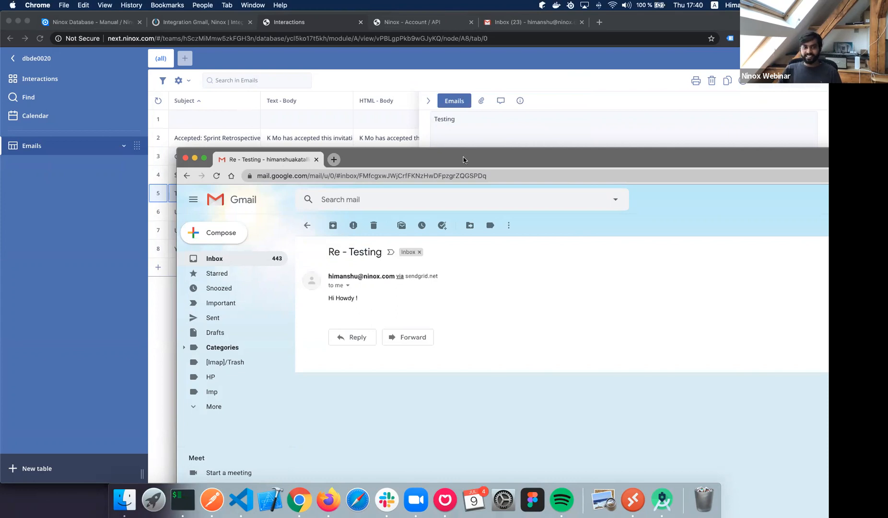
pyautogui.moveTo(464, 158); pyautogui.dragTo(828, 168)
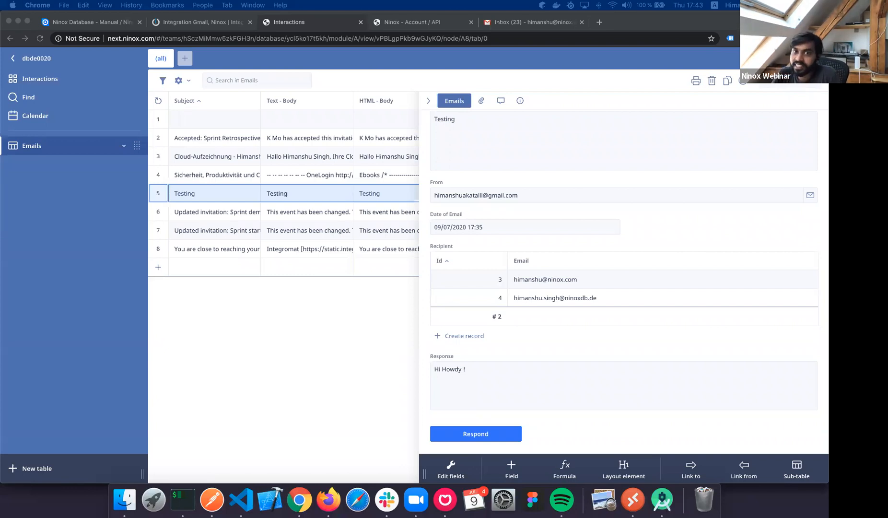
# Return to the Integromat scenario, view its extra options, and open a new browser tab.
pyautogui.click(201, 22)
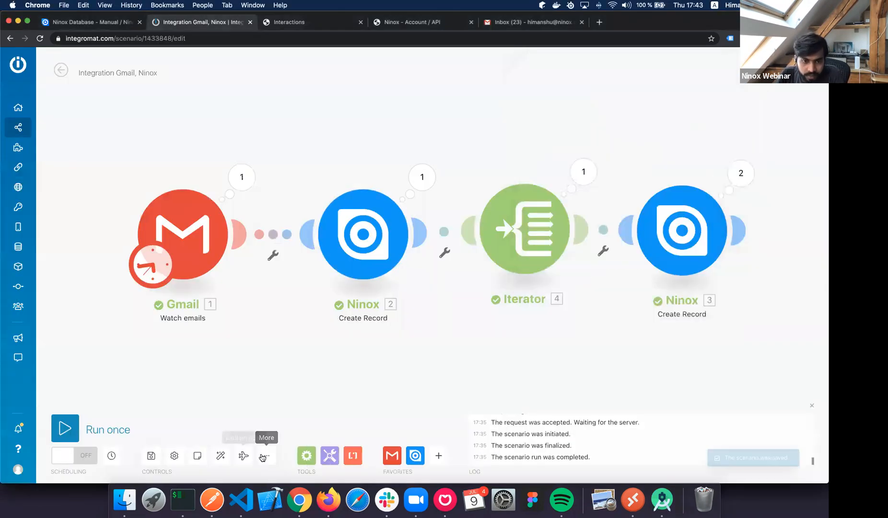
pyautogui.click(264, 456)
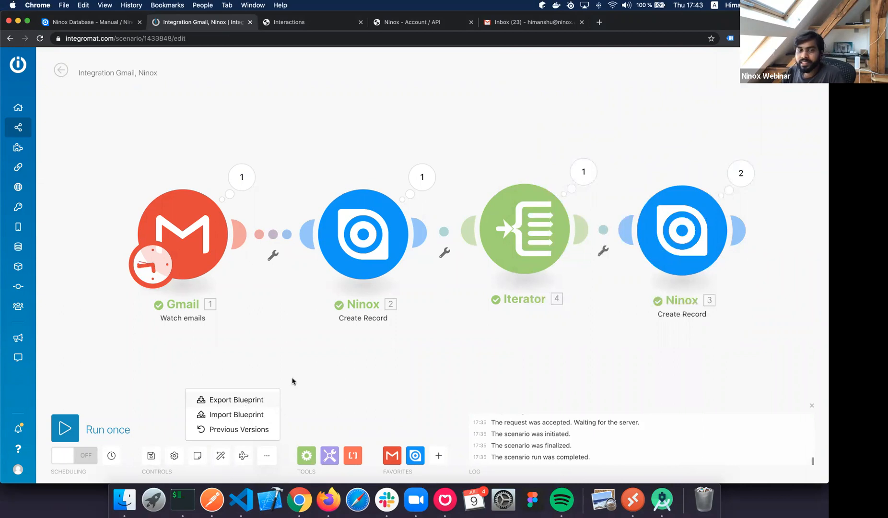
pyautogui.click(600, 22)
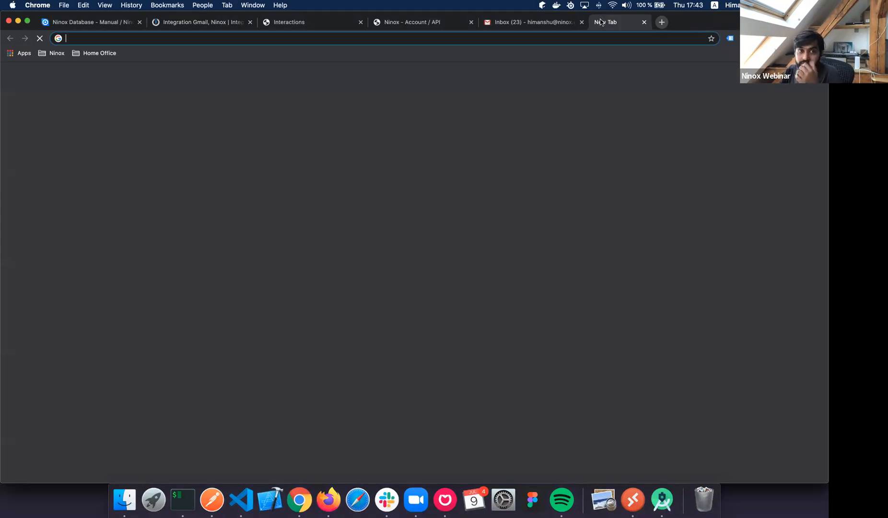
# Load next.ninox.com, find the NX-API team by searching 'NX', and browse its members.
pyautogui.write('next')
pyautogui.press('Return')
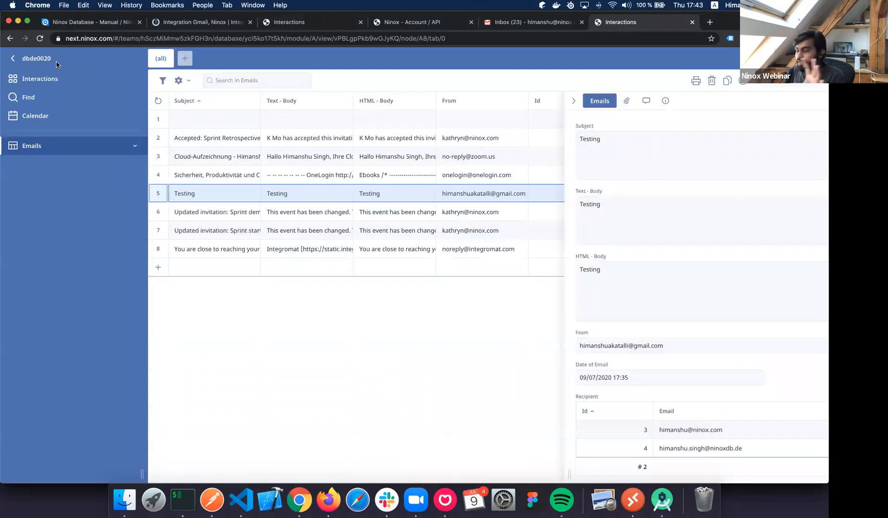
pyautogui.click(56, 64)
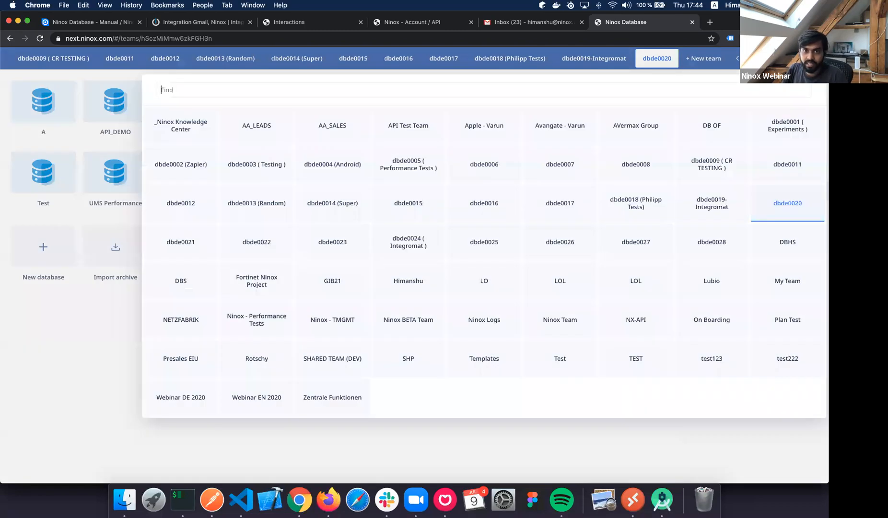
pyautogui.write('NX')
pyautogui.click(153, 123)
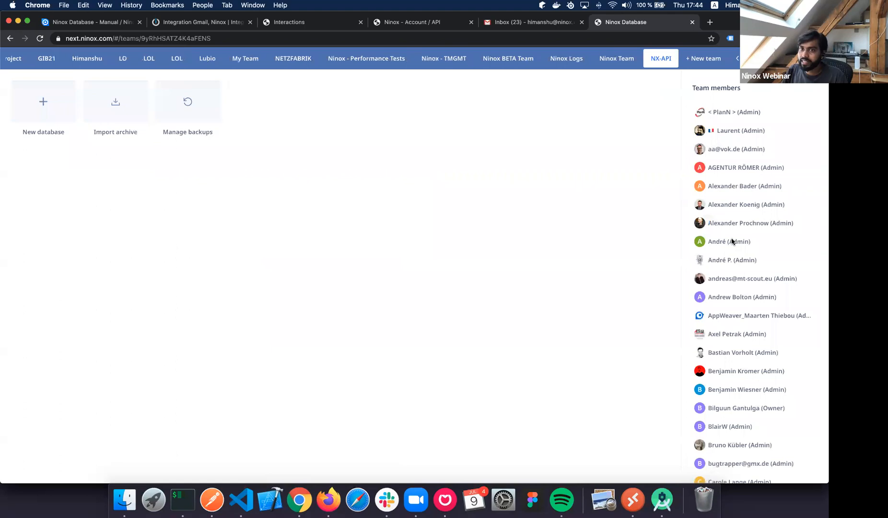
pyautogui.scroll(-10, 732, 241)
pyautogui.scroll(-15, 732, 241)
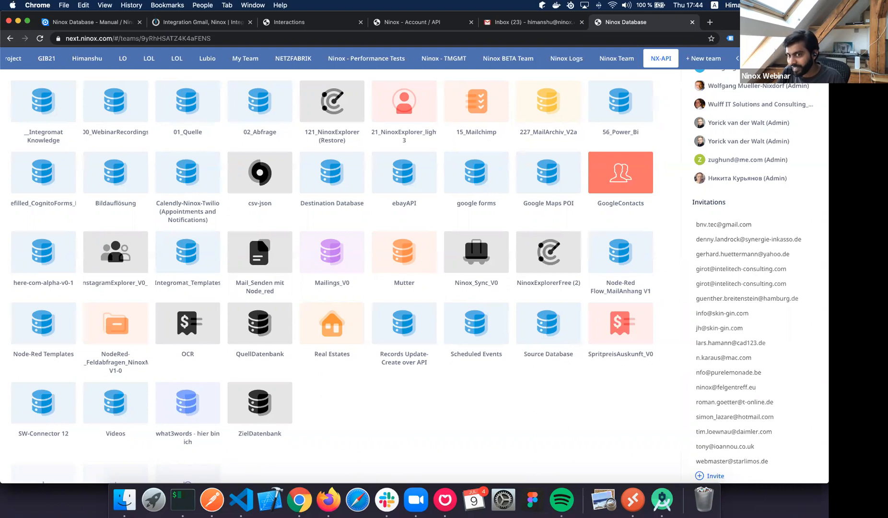
# Invite a pasted e-mail address to the team with admin rights.
pyautogui.click(718, 476)
pyautogui.press('super+v')
pyautogui.click(364, 167)
pyautogui.click(359, 191)
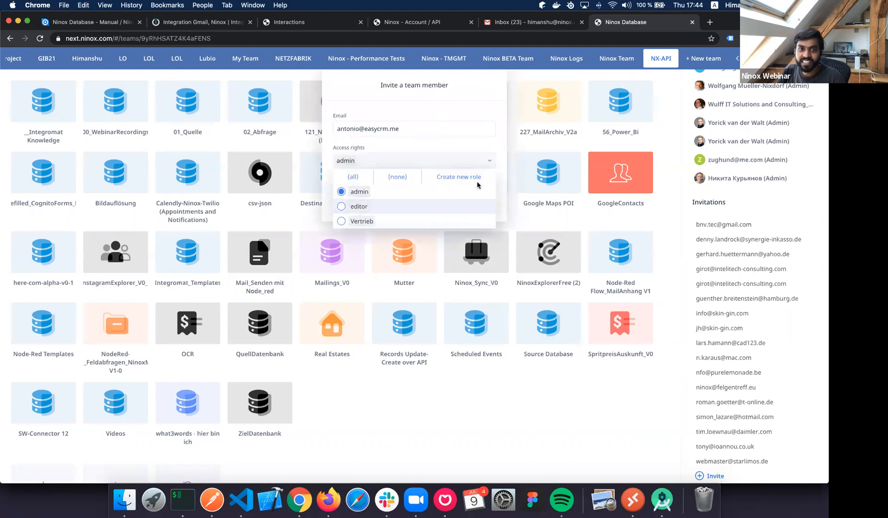
pyautogui.click(479, 205)
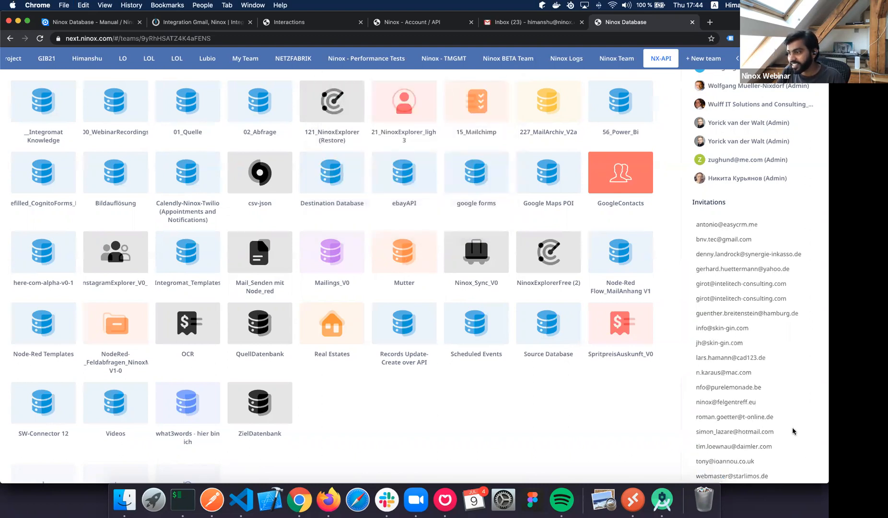
pyautogui.scroll(-1, 720, 456)
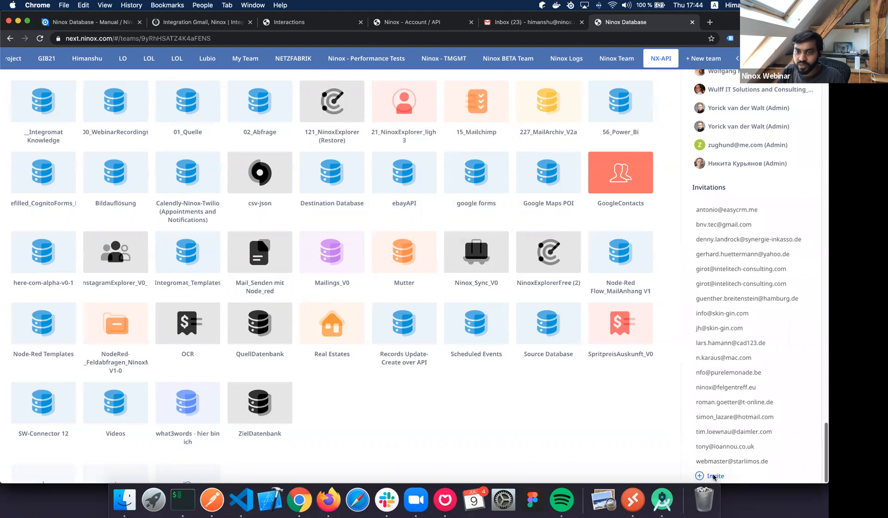
# Invite a second pasted e-mail address as admin, then return to the Gmail-Ninox scenario.
pyautogui.click(714, 476)
pyautogui.click(357, 128)
pyautogui.press('super+v')
pyautogui.click(358, 161)
pyautogui.click(355, 193)
pyautogui.click(490, 160)
pyautogui.click(485, 202)
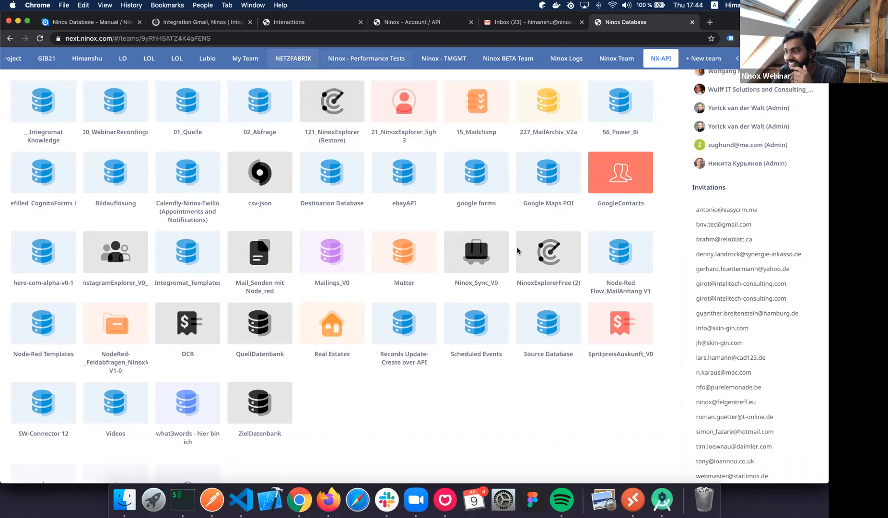
pyautogui.click(200, 22)
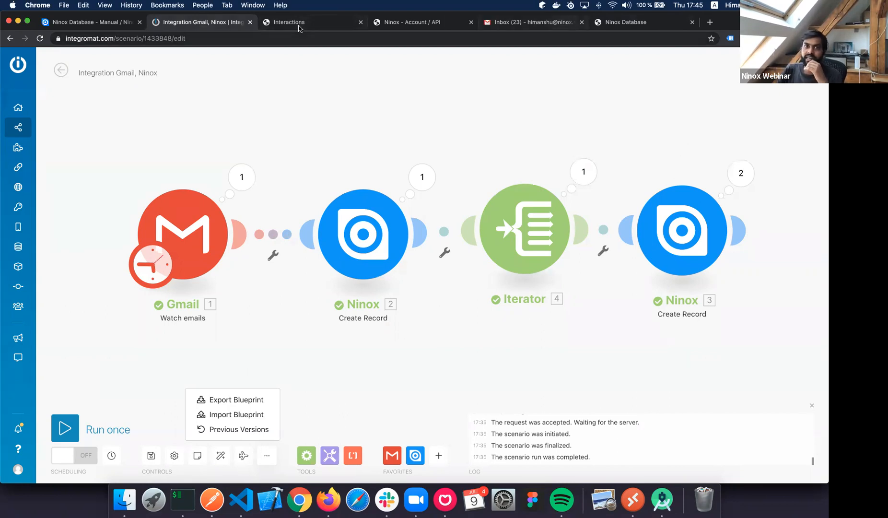
pyautogui.click(345, 24)
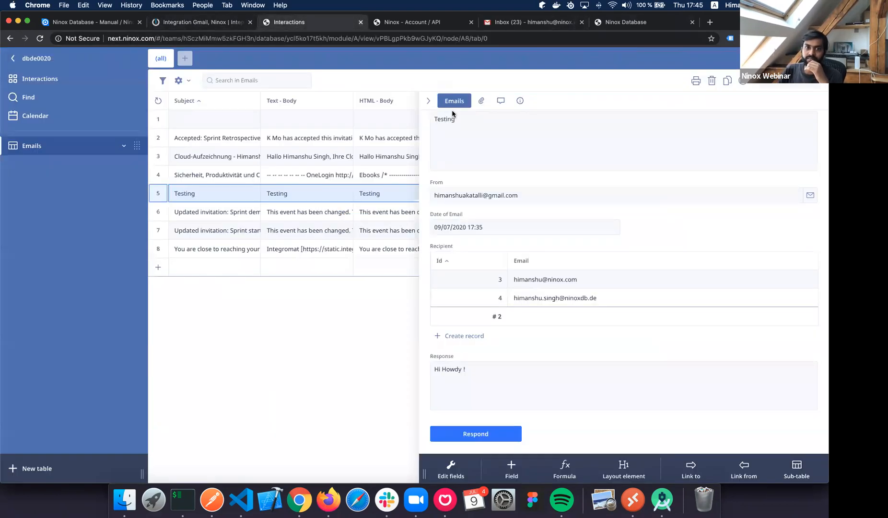
pyautogui.click(372, 256)
pyautogui.click(371, 254)
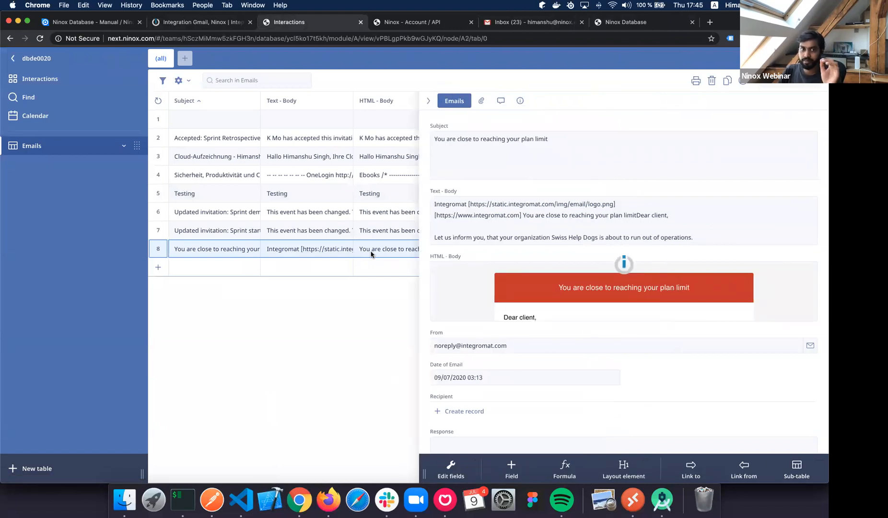
pyautogui.click(483, 101)
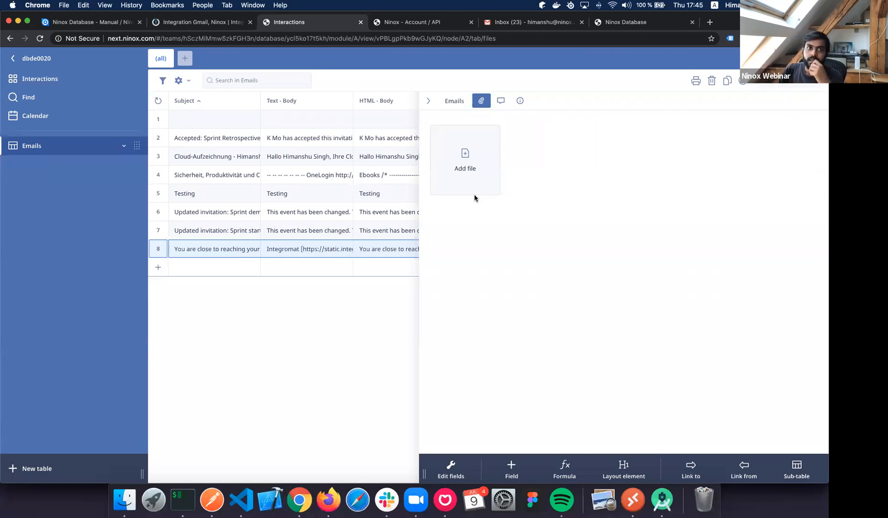
pyautogui.hotkey('ctrl', 'shift', 'Tab')
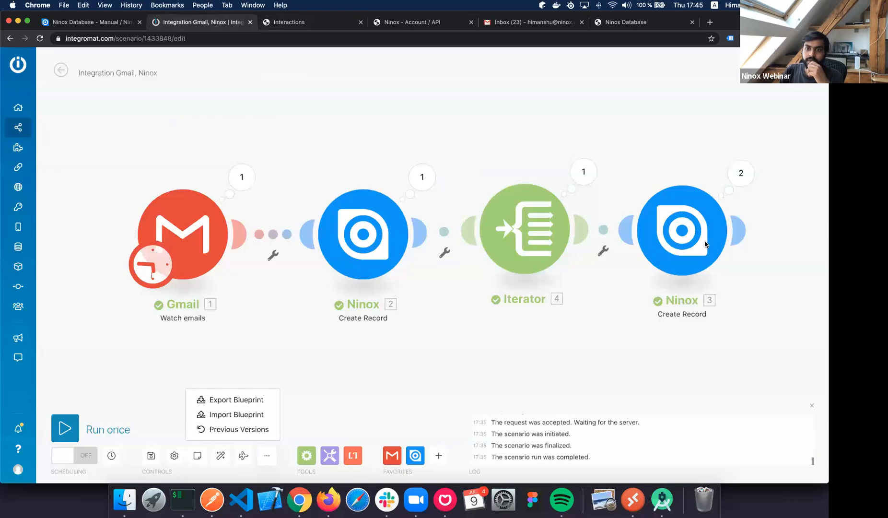
# Rearrange the modules, lifting the Iterator and Ninox 3 onto an upper row.
pyautogui.hscroll(5, 637, 243)
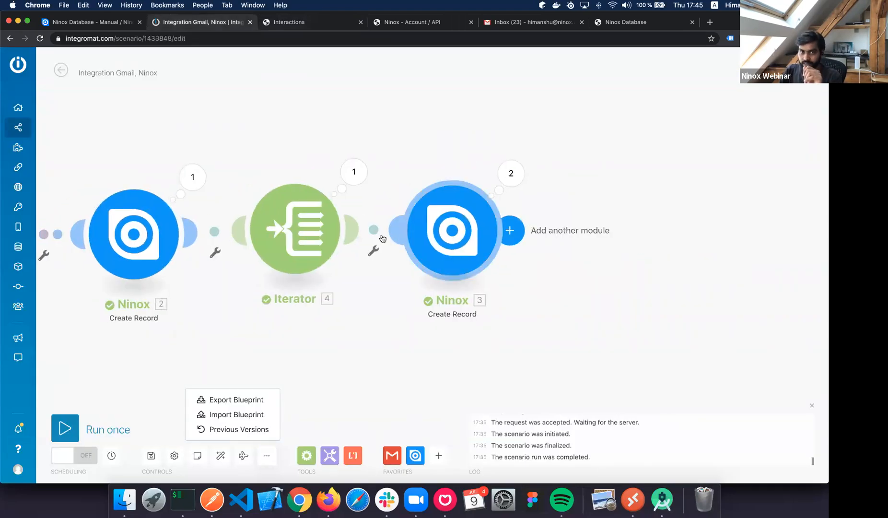
pyautogui.moveTo(486, 238); pyautogui.dragTo(503, 184)
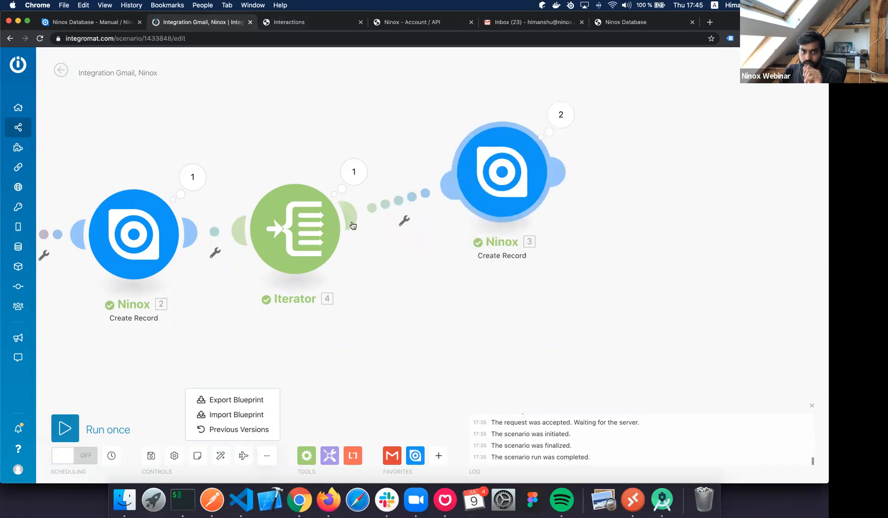
pyautogui.moveTo(306, 242); pyautogui.dragTo(430, 198)
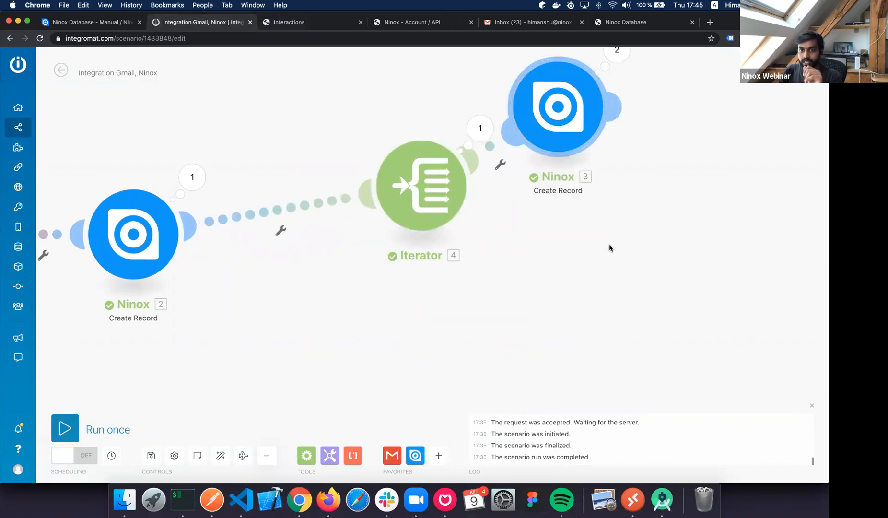
pyautogui.scroll(-2, 611, 246)
pyautogui.moveTo(575, 141); pyautogui.dragTo(708, 104)
pyautogui.moveTo(476, 185); pyautogui.dragTo(542, 90)
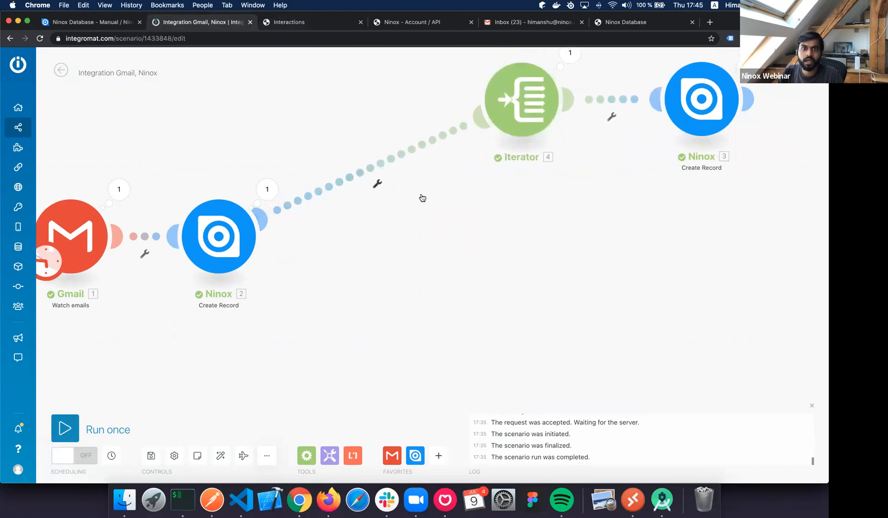
# Insert a Router between Ninox 2 and the Iterator and add a second route.
pyautogui.click(377, 184)
pyautogui.click(306, 455)
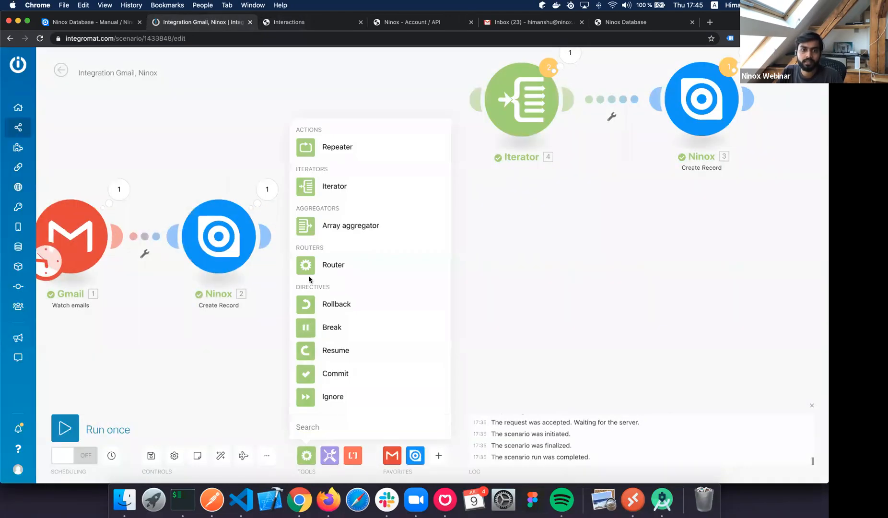
pyautogui.click(307, 262)
pyautogui.moveTo(422, 213); pyautogui.dragTo(379, 248)
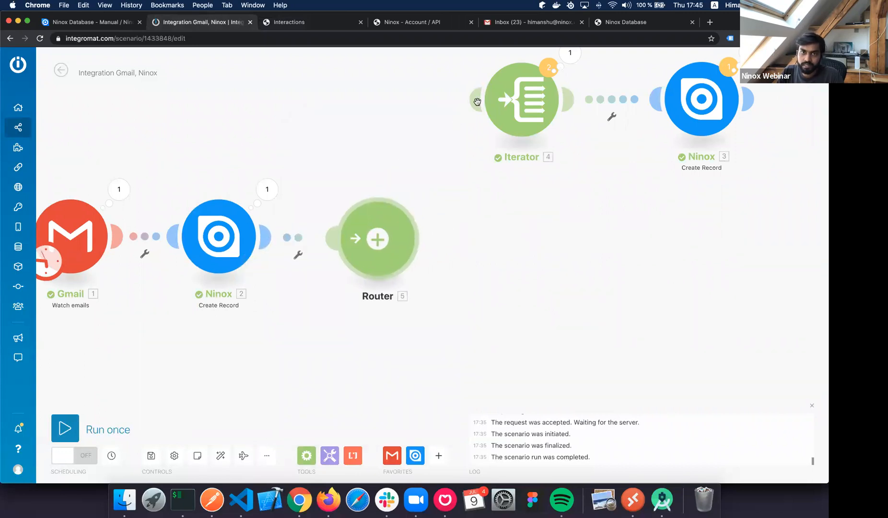
pyautogui.moveTo(475, 101); pyautogui.dragTo(403, 246)
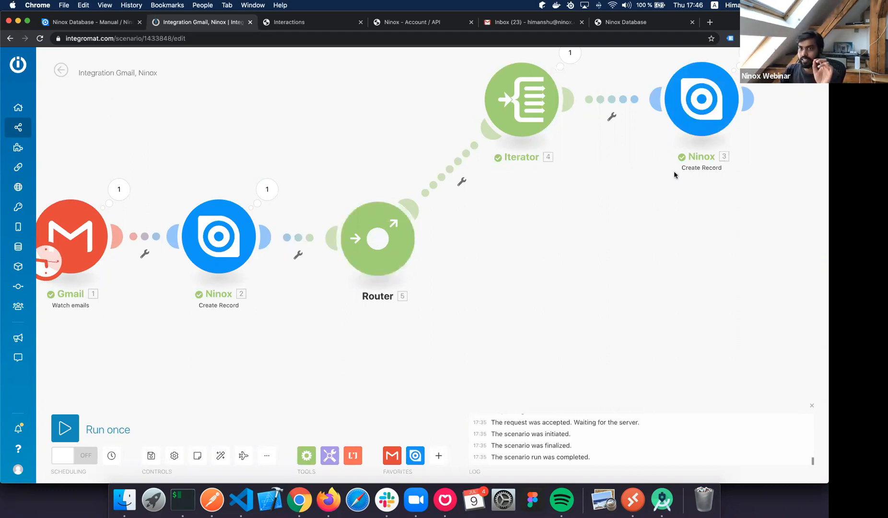
pyautogui.scroll(2, 674, 172)
pyautogui.scroll(-3, 674, 172)
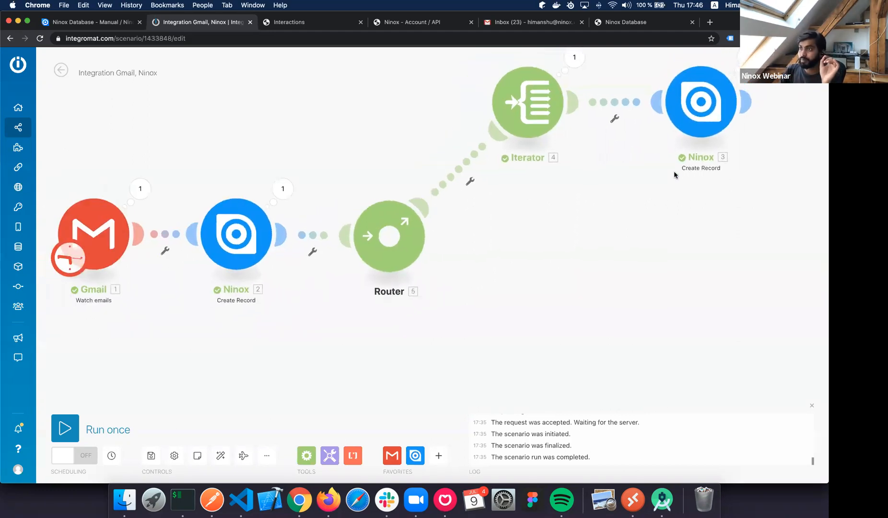
pyautogui.click(429, 232)
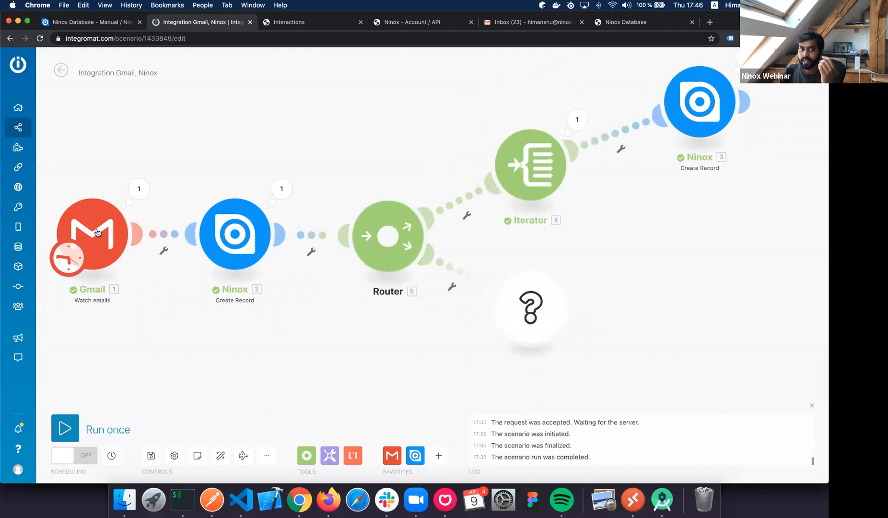
# Check the Gmail output's empty Attachments array, then select the new route's empty module.
pyautogui.click(138, 189)
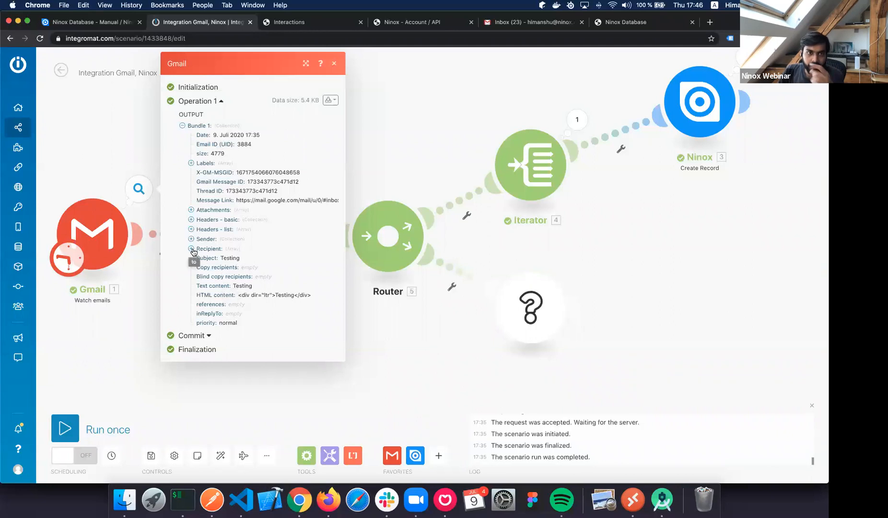
pyautogui.click(191, 210)
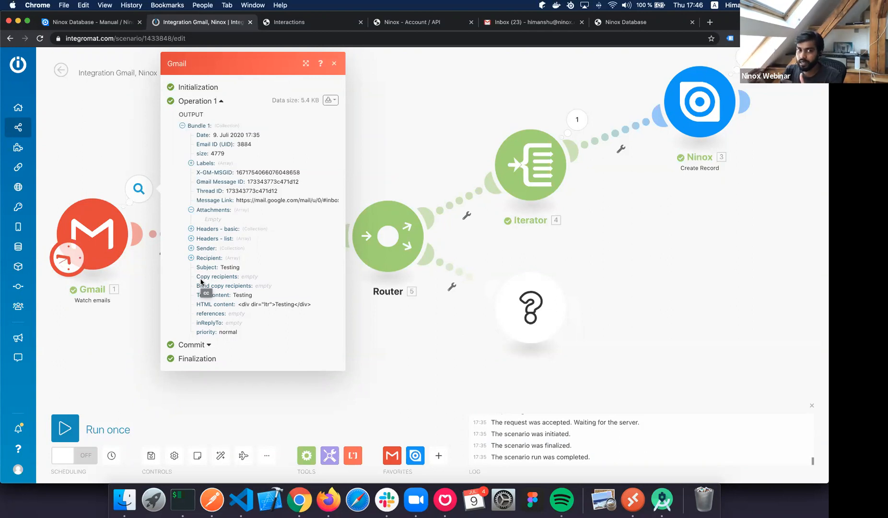
pyautogui.click(531, 307)
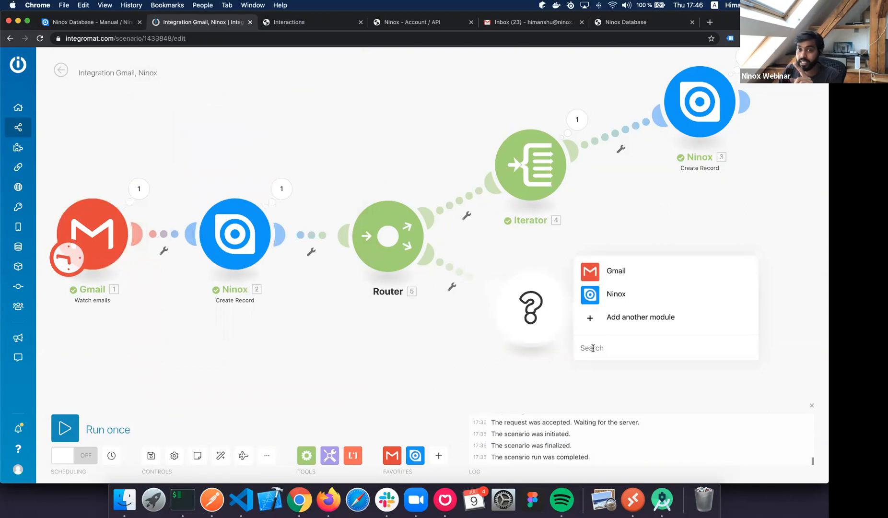
# Add a Flow Control Iterator on the second route with Gmail Attachments[] as its array.
pyautogui.click(610, 312)
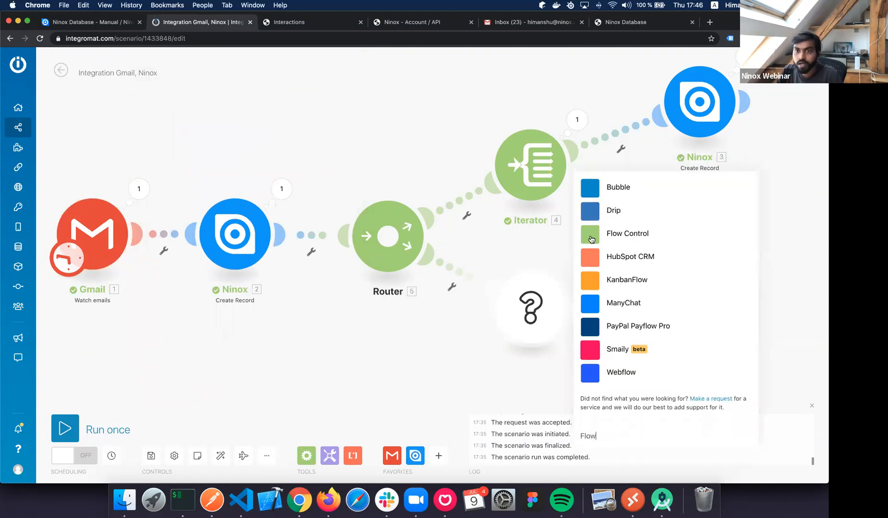
pyautogui.click(595, 234)
pyautogui.click(586, 294)
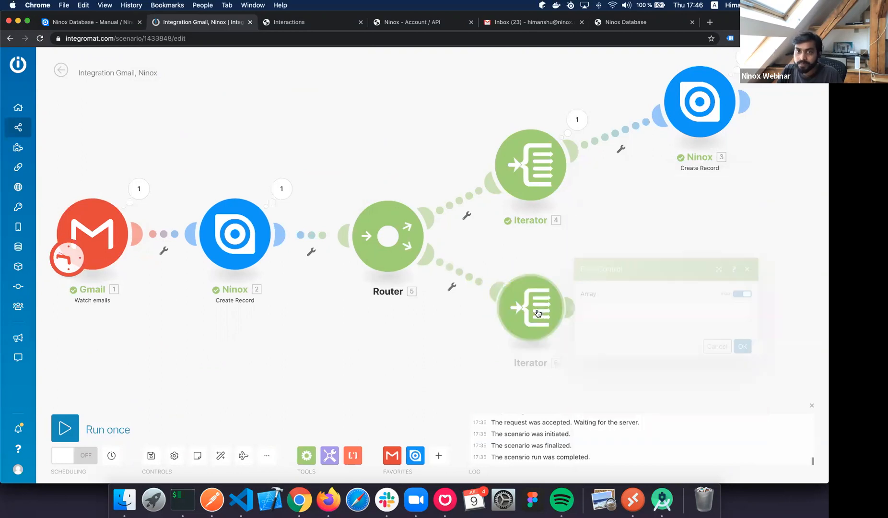
pyautogui.click(616, 313)
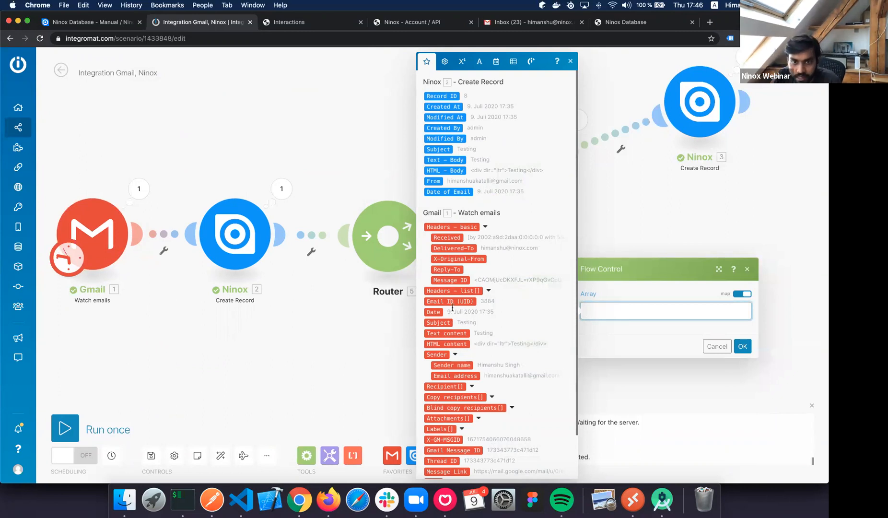
pyautogui.scroll(-2, 452, 307)
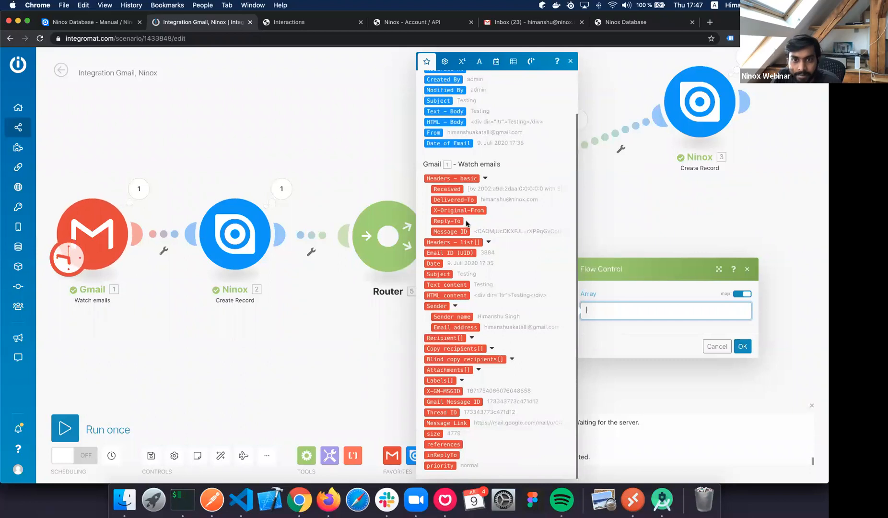
pyautogui.click(448, 370)
pyautogui.click(741, 347)
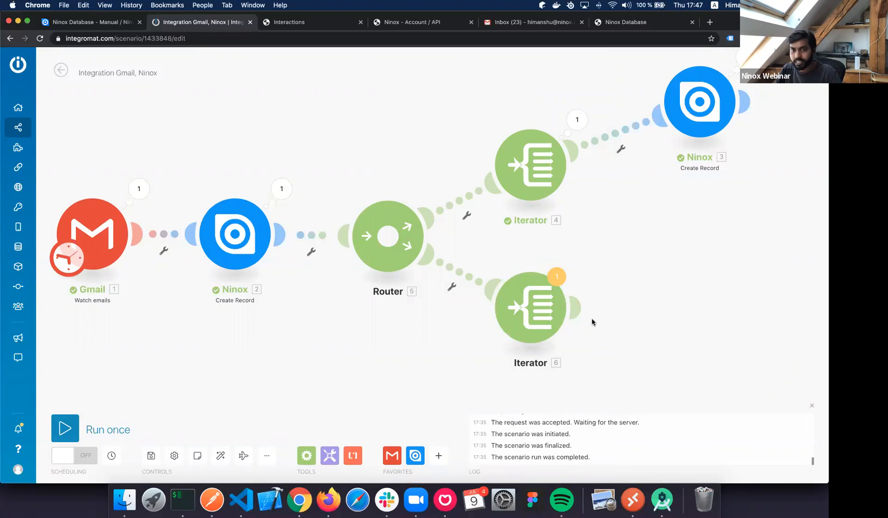
# Add a Ninox 'Upload File To A Record' module after the lower Iterator.
pyautogui.click(597, 317)
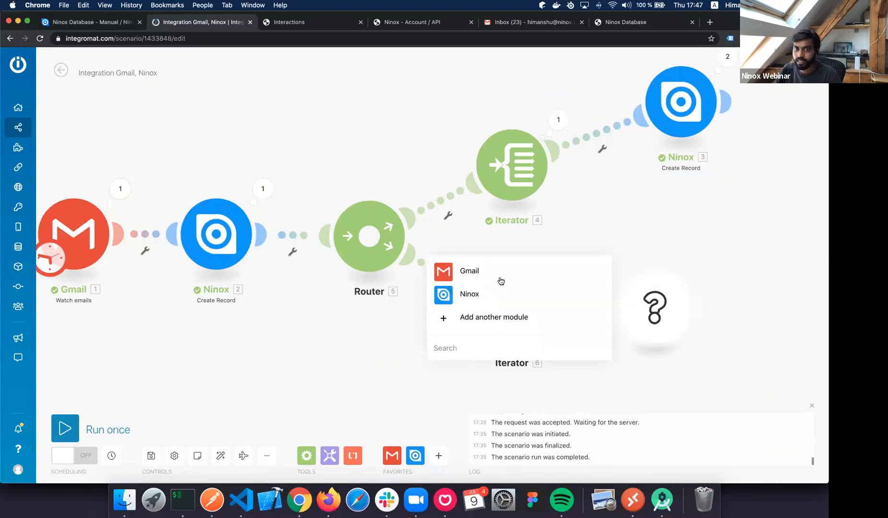
pyautogui.click(469, 293)
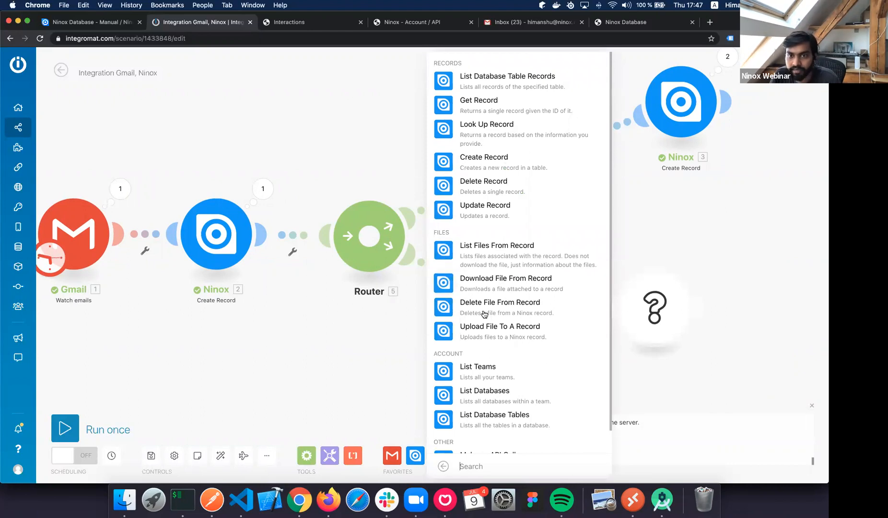
pyautogui.scroll(-1, 482, 314)
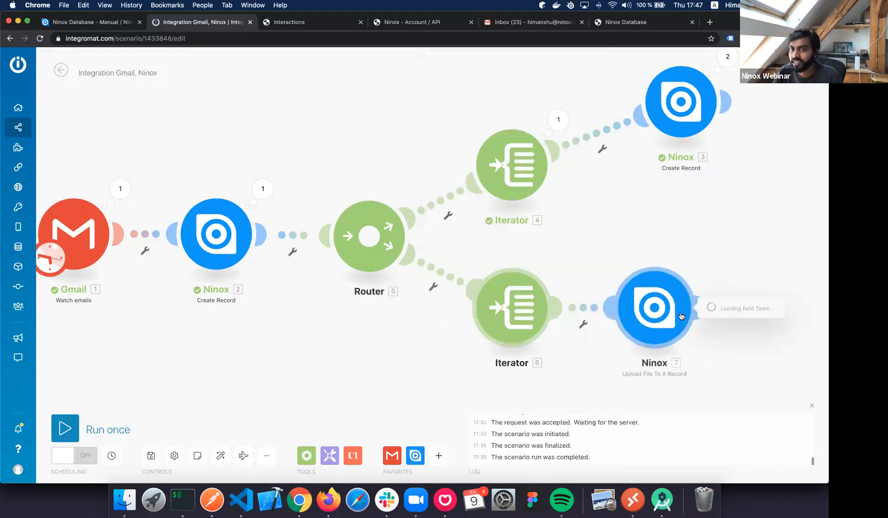
pyautogui.moveTo(659, 311); pyautogui.dragTo(687, 314)
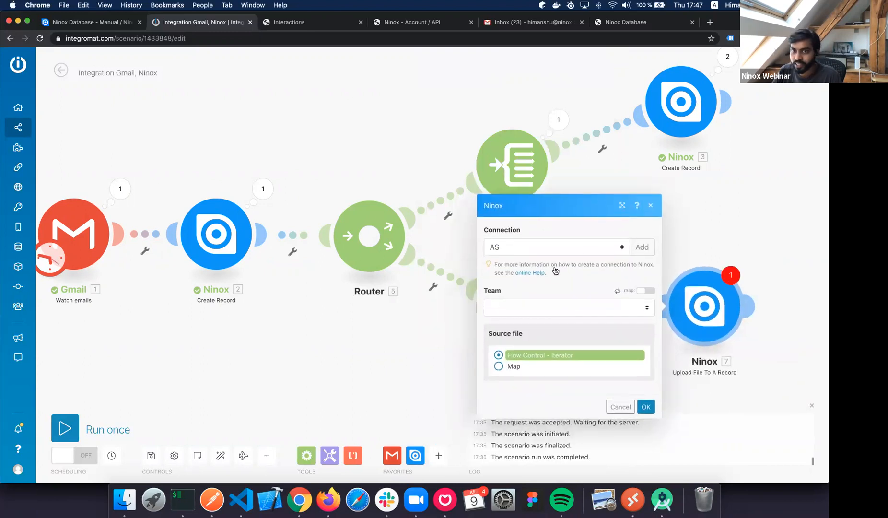
# Set the module to the second Ninox connection, the Interactions database and the Emails table.
pyautogui.click(568, 258)
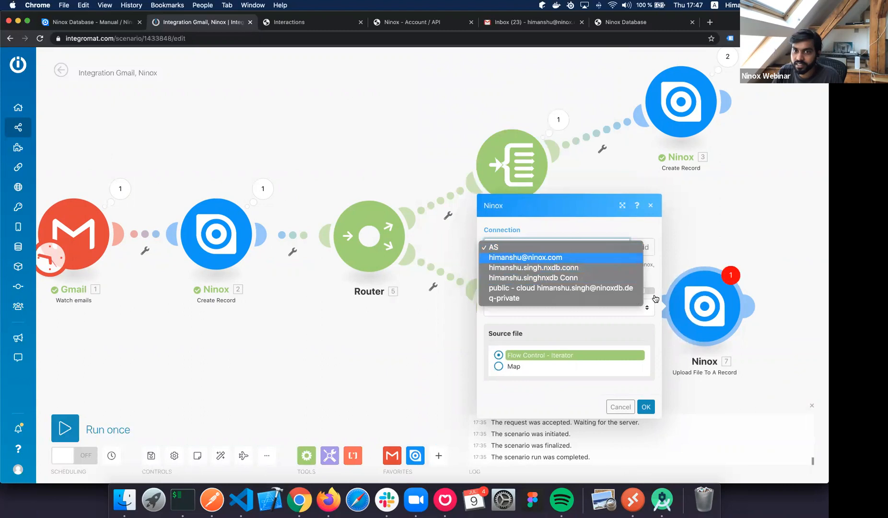
pyautogui.click(581, 254)
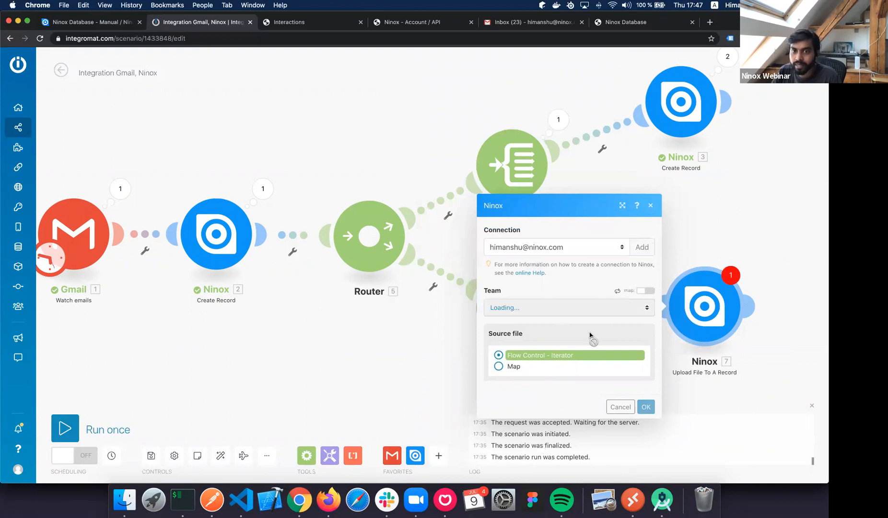
pyautogui.click(536, 327)
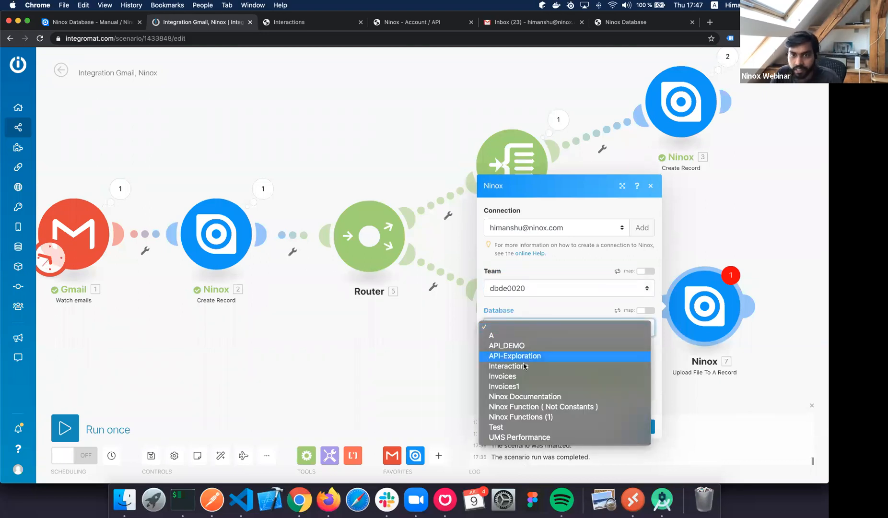
pyautogui.click(571, 361)
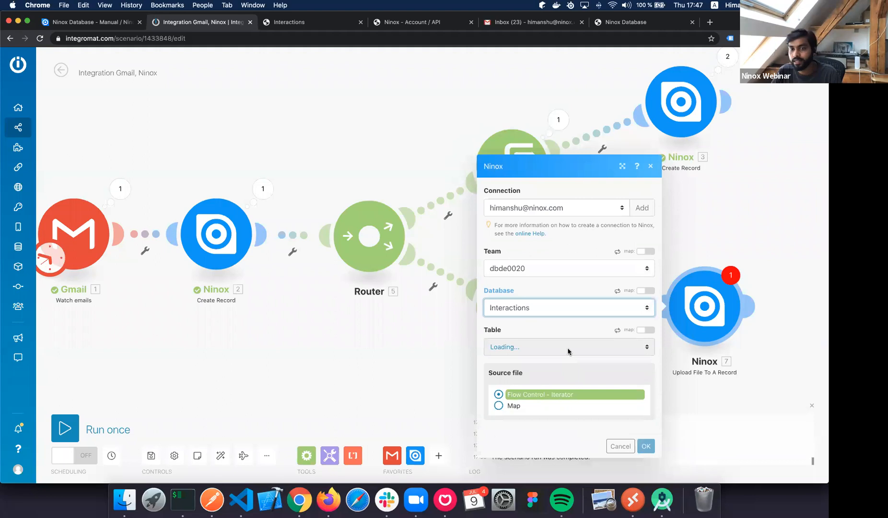
pyautogui.click(568, 349)
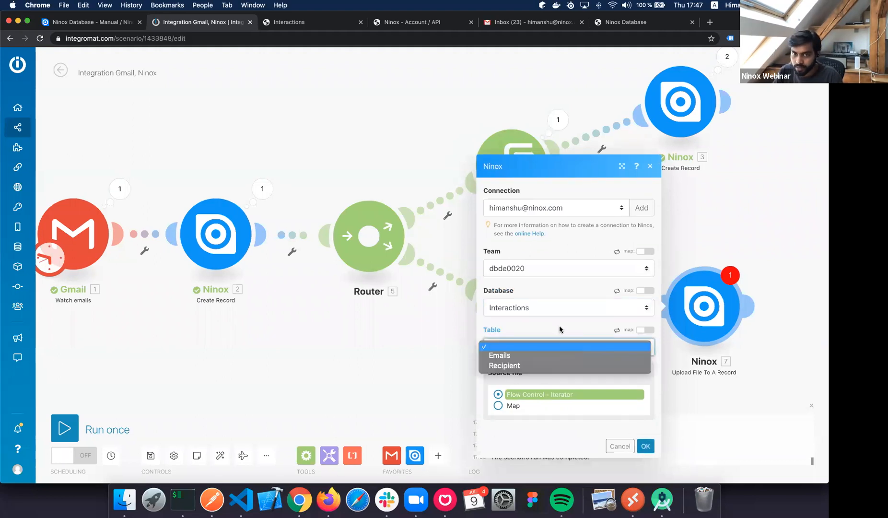
pyautogui.click(298, 27)
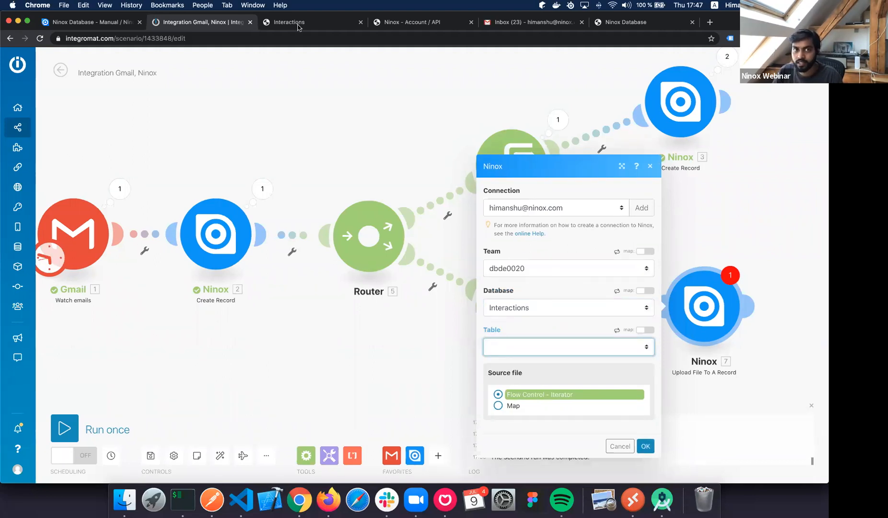
pyautogui.click(548, 360)
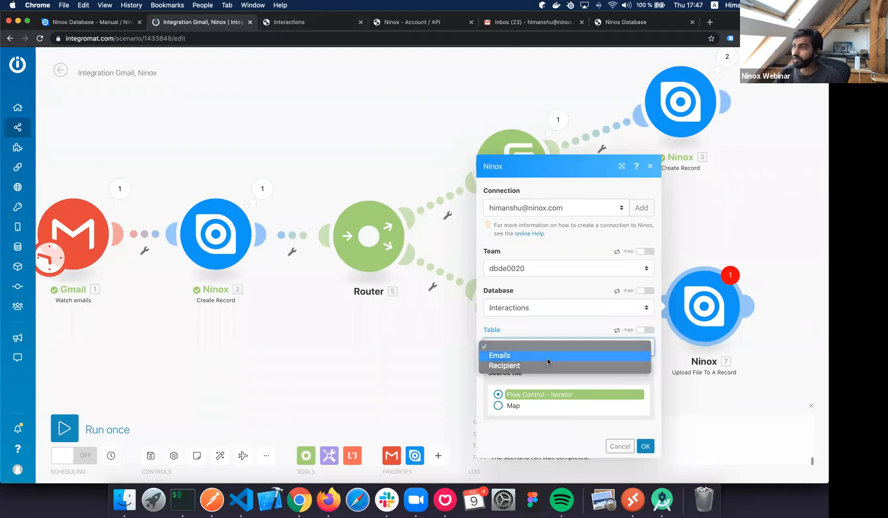
pyautogui.click(548, 361)
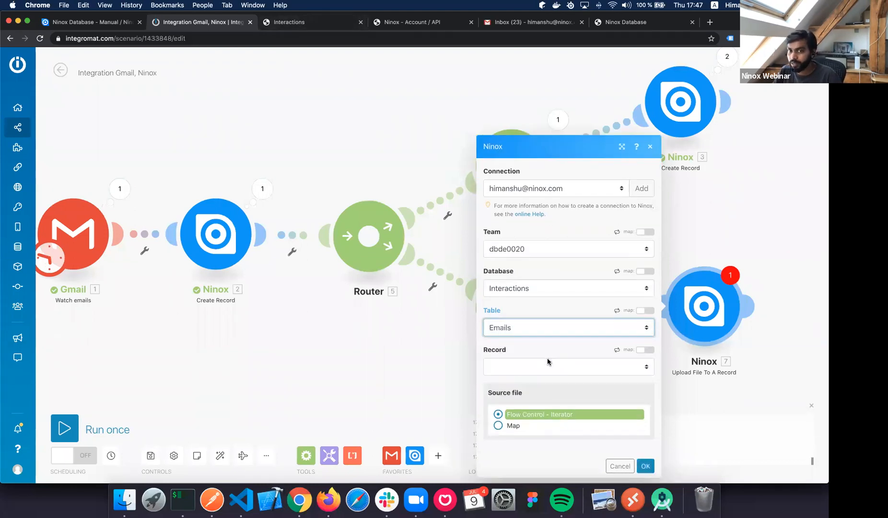
# Switch the upload module's Record field to mapped values instead of a listed record.
pyautogui.click(511, 369)
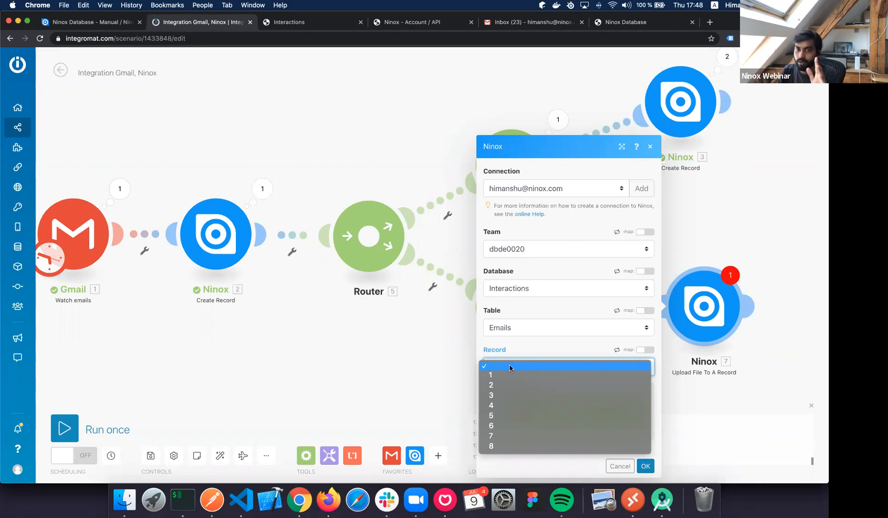
pyautogui.click(592, 350)
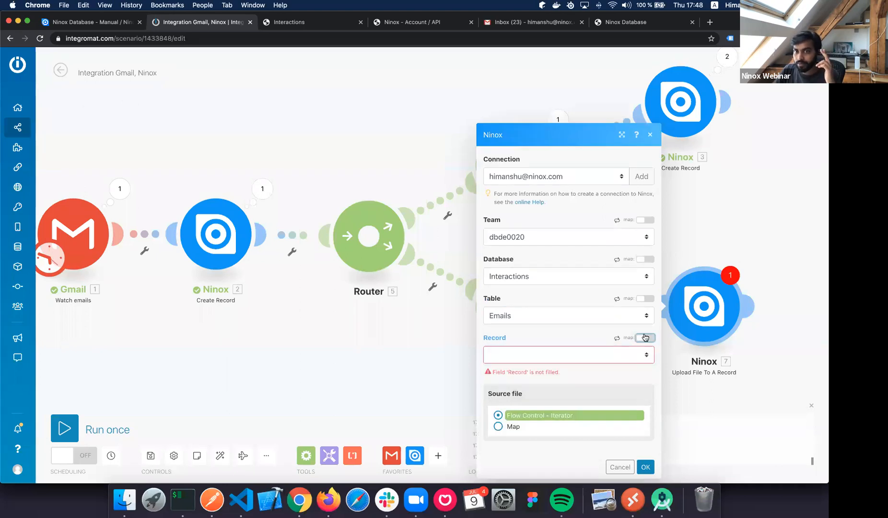
pyautogui.click(646, 337)
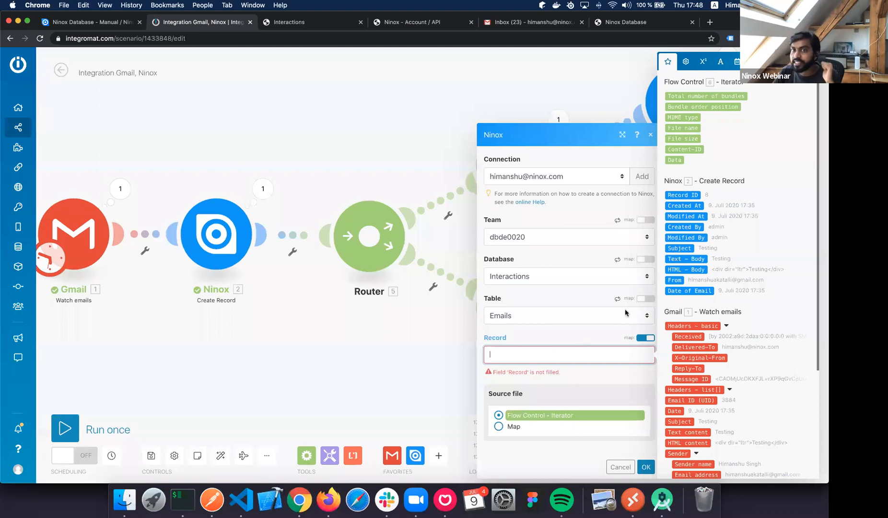
# Map Record to '2. Record ID' from the Create Record module and confirm with OK.
pyautogui.click(688, 196)
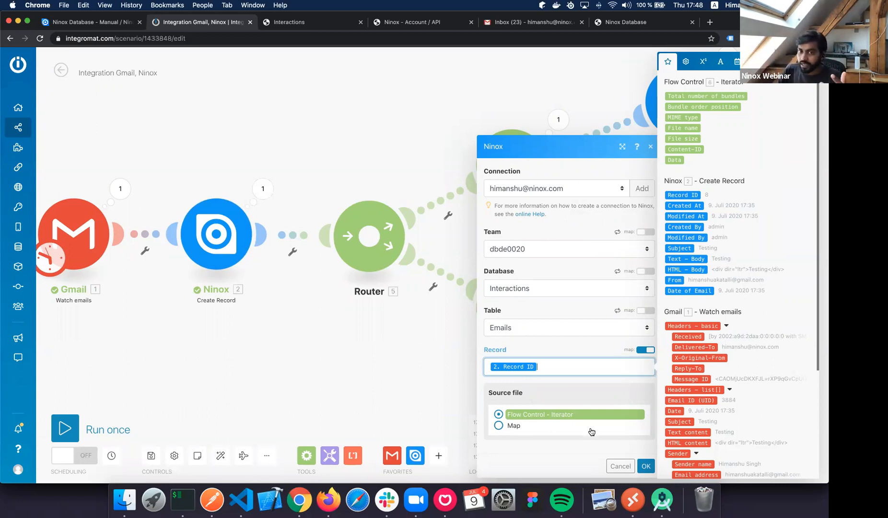
pyautogui.click(646, 467)
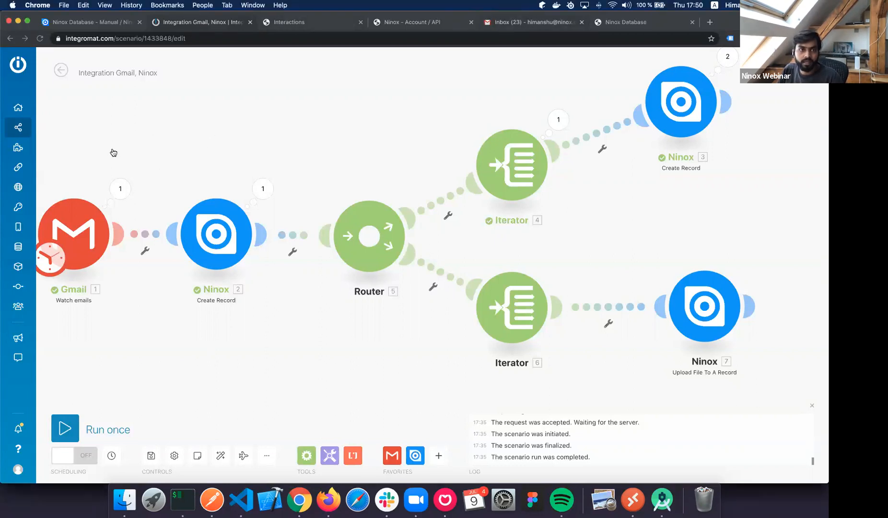
# Refresh Gmail until the new 'Attachments' email shows up, then go back to Integromat.
pyautogui.press('super+5')
pyautogui.click(226, 136)
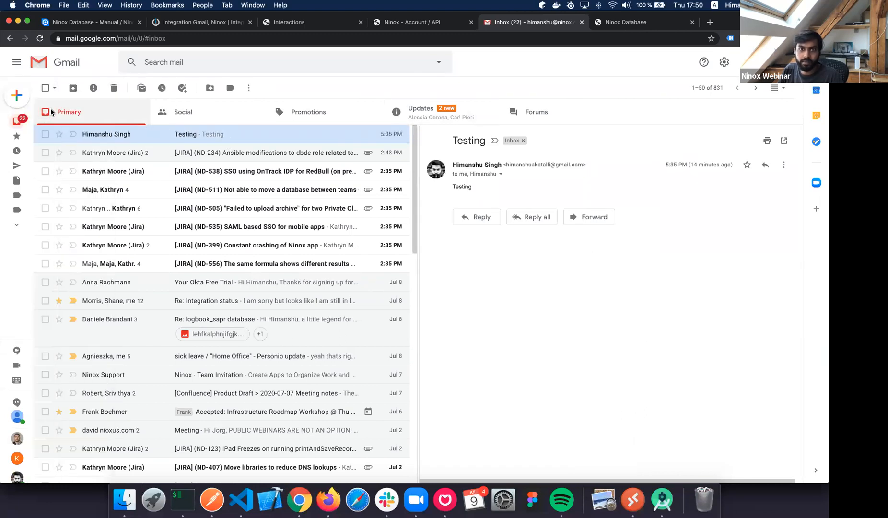
pyautogui.press('super+r')
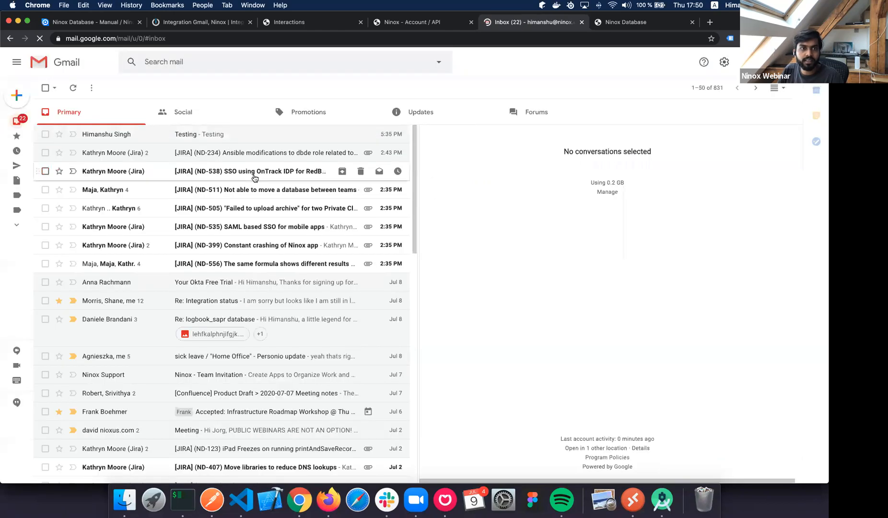
pyautogui.click(445, 114)
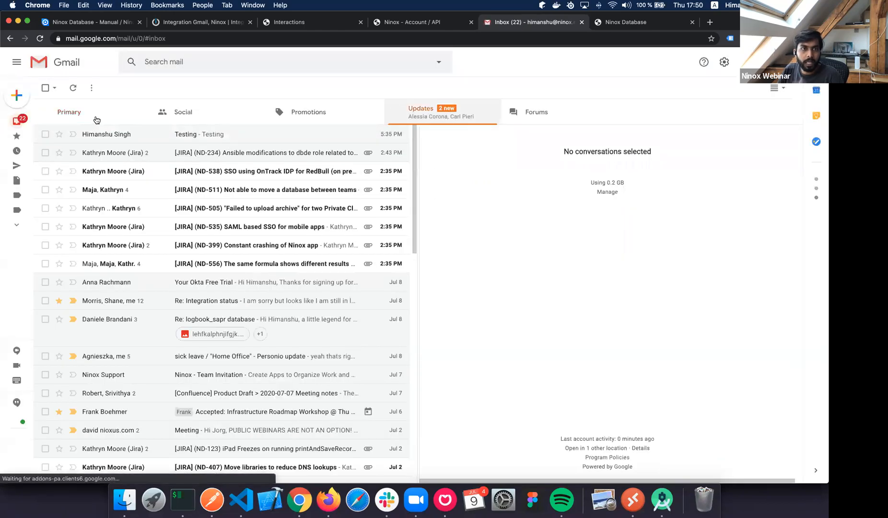
pyautogui.click(96, 118)
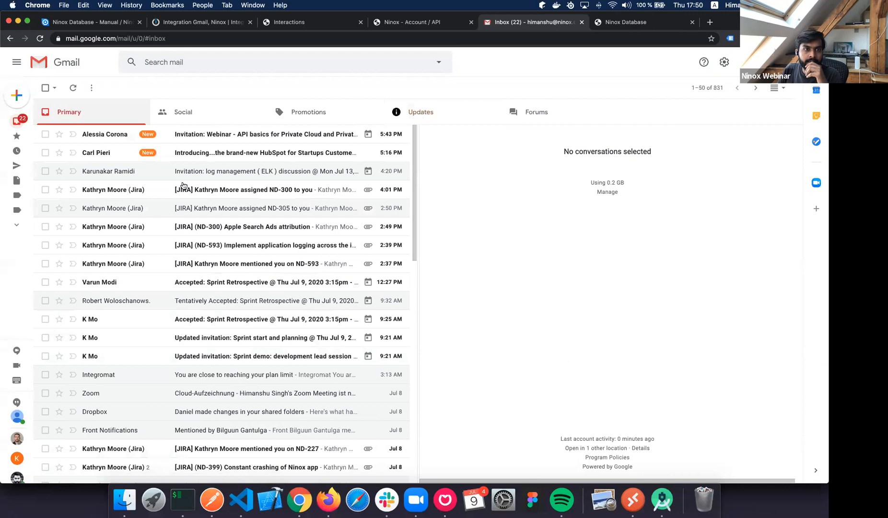
pyautogui.click(17, 123)
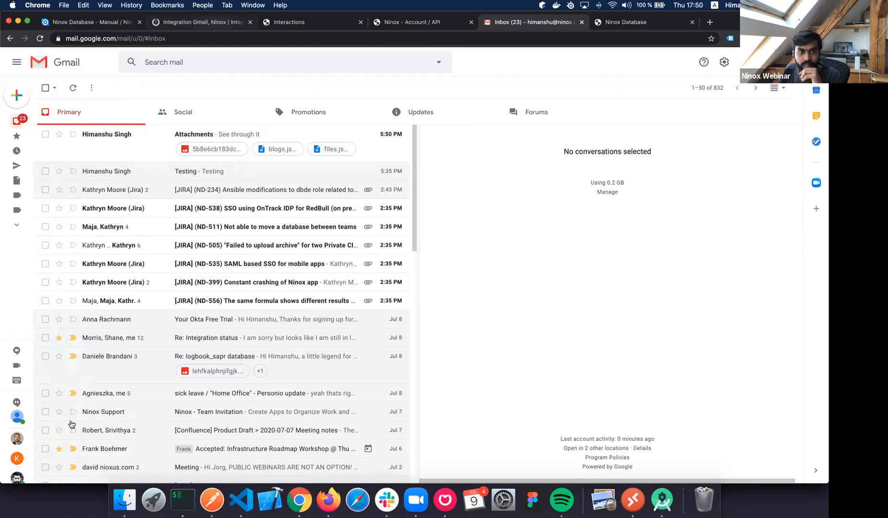
pyautogui.press('super+2')
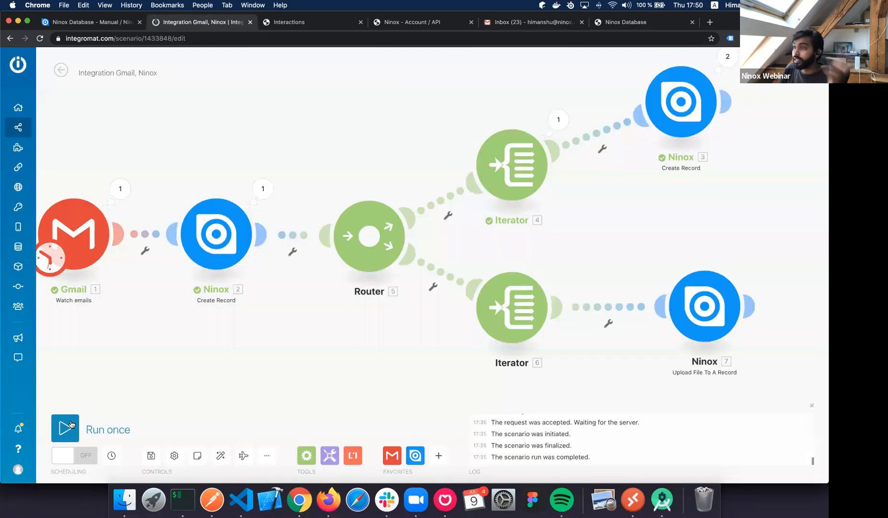
# Run the scenario once and inspect the Ninox module's Operation 1 input and output subjects.
pyautogui.click(73, 425)
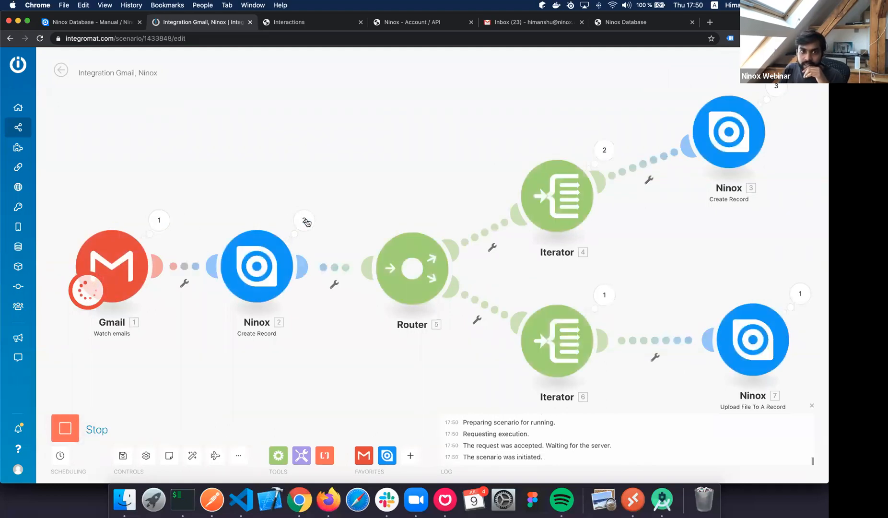
pyautogui.click(304, 220)
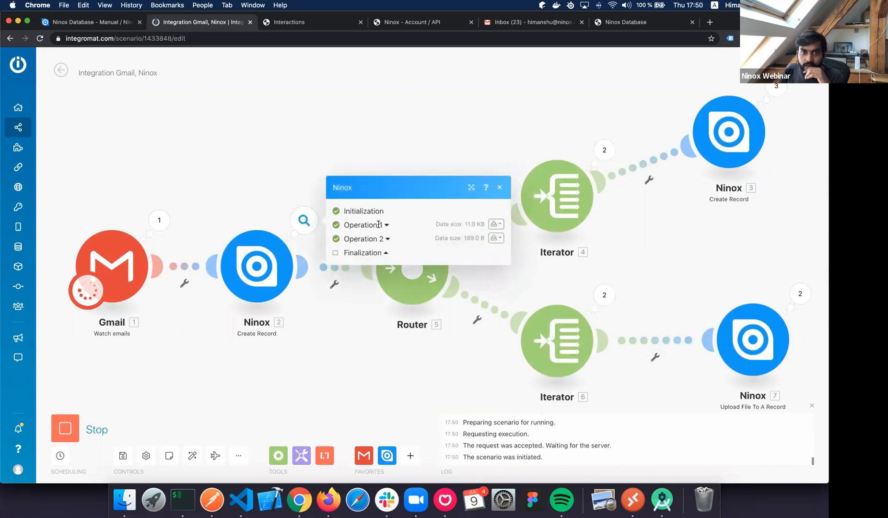
pyautogui.click(380, 226)
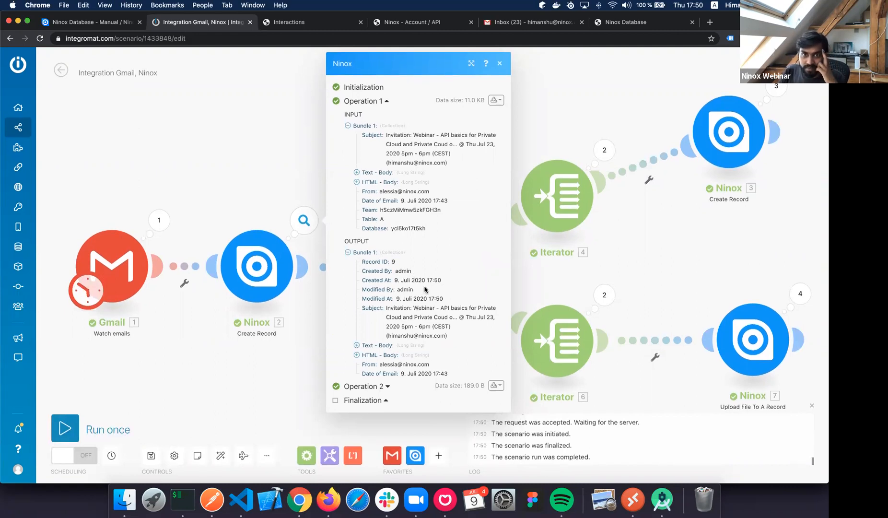
pyautogui.moveTo(403, 308); pyautogui.dragTo(451, 328)
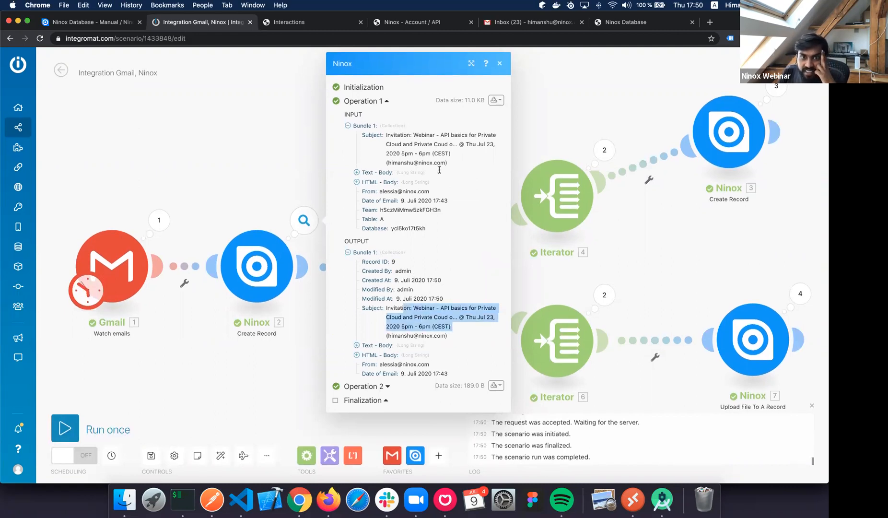
pyautogui.moveTo(437, 163); pyautogui.dragTo(405, 139)
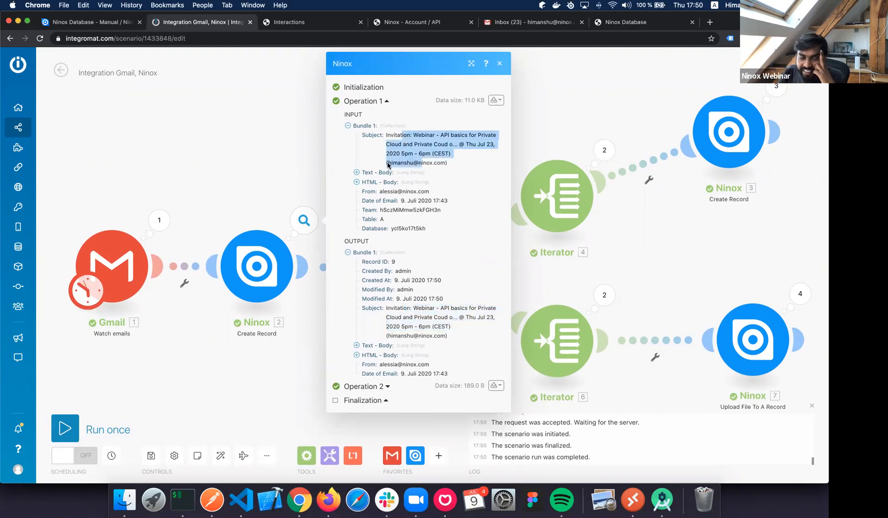
pyautogui.click(244, 179)
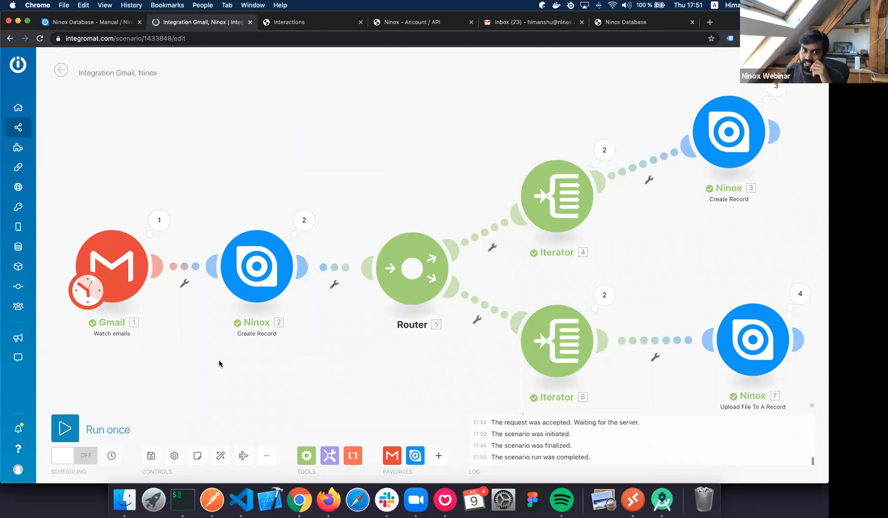
# Run the scenario again and open Emails record 10, 'Attachments', in Ninox.
pyautogui.click(65, 429)
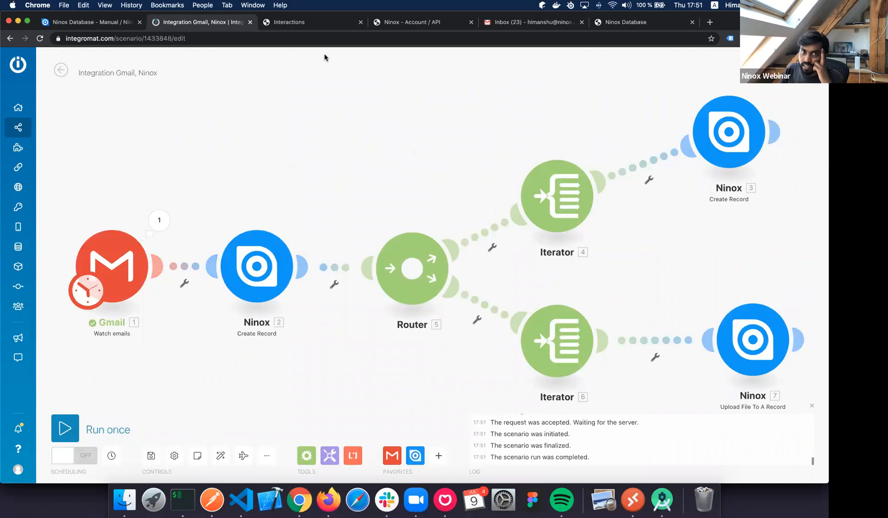
pyautogui.click(297, 22)
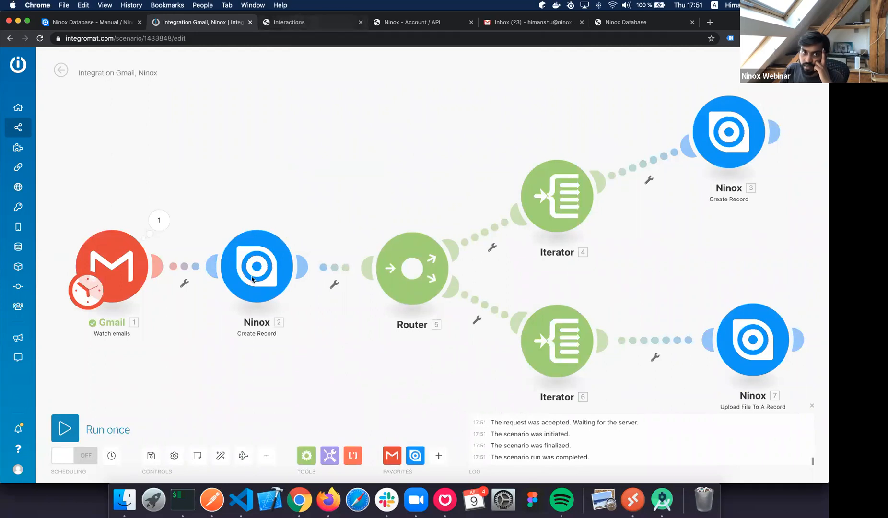
pyautogui.click(248, 287)
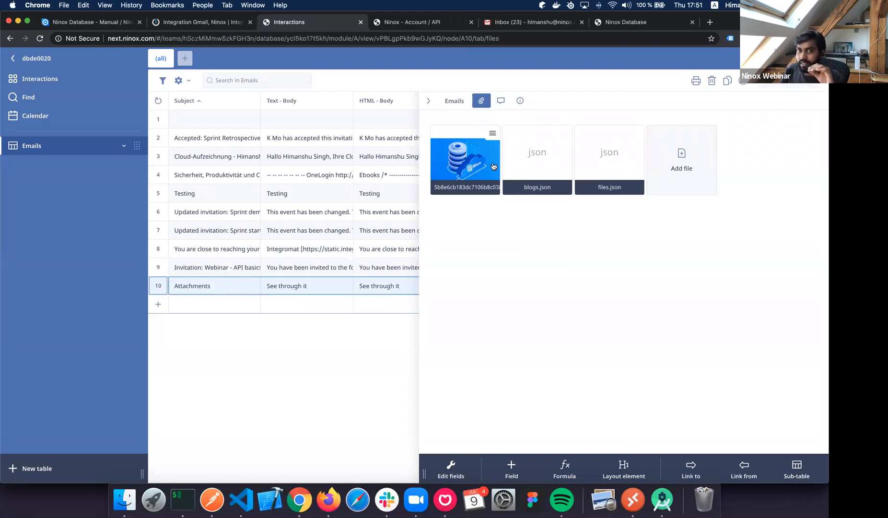
# Compare the record's Emails form fields with its paperclip files list, then return to the Integromat tab.
pyautogui.click(457, 103)
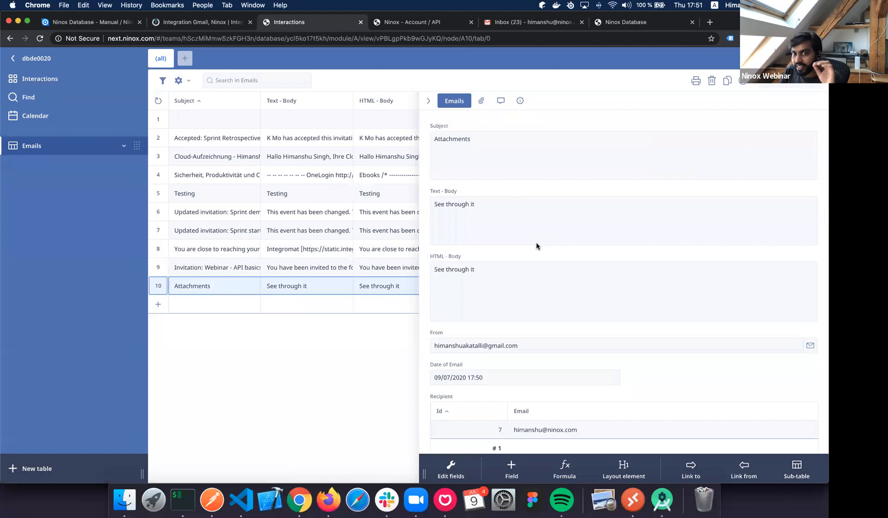
pyautogui.scroll(-5, 536, 243)
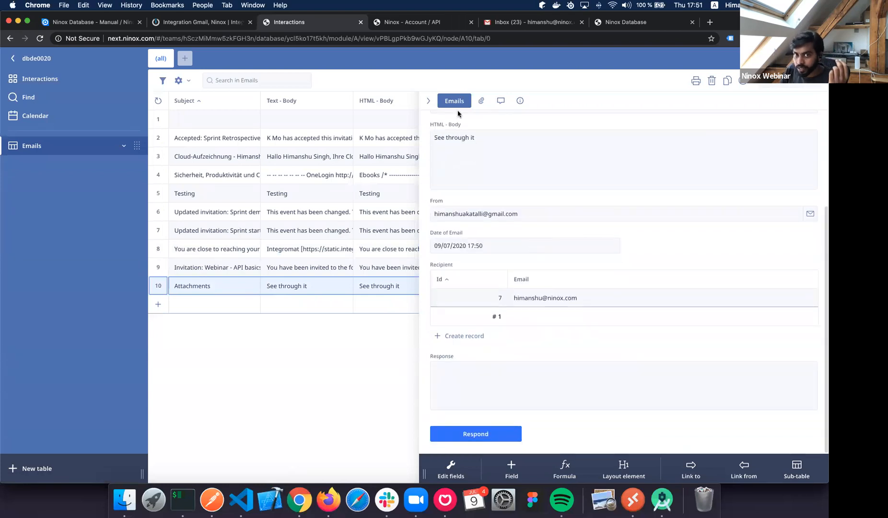
pyautogui.click(481, 100)
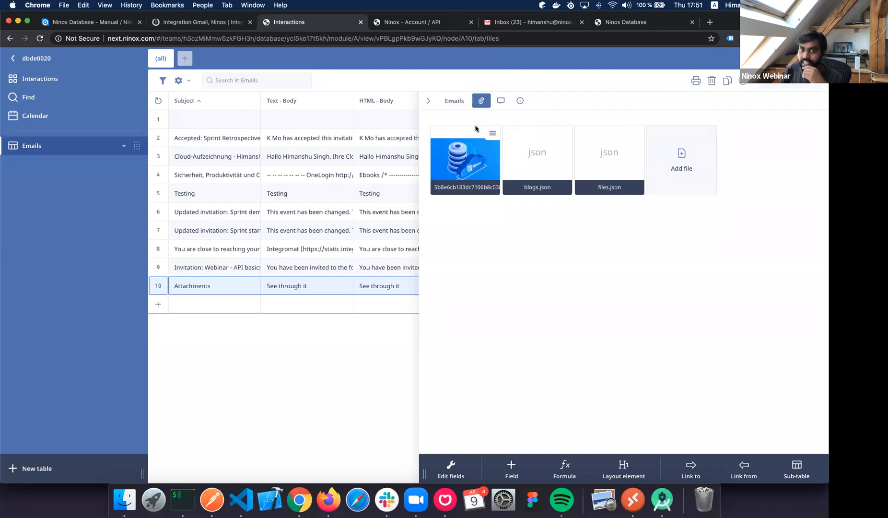
pyautogui.click(442, 100)
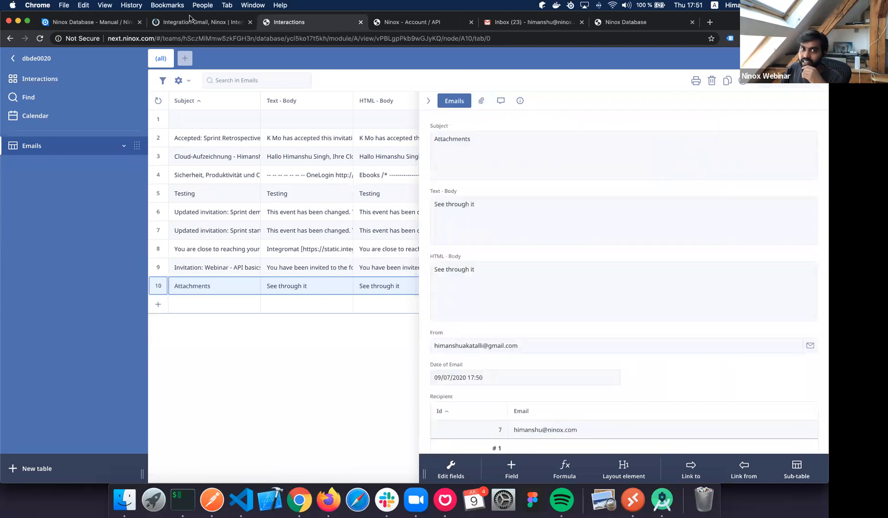
pyautogui.click(84, 23)
pyautogui.hotkey('ctrl', 'Tab')
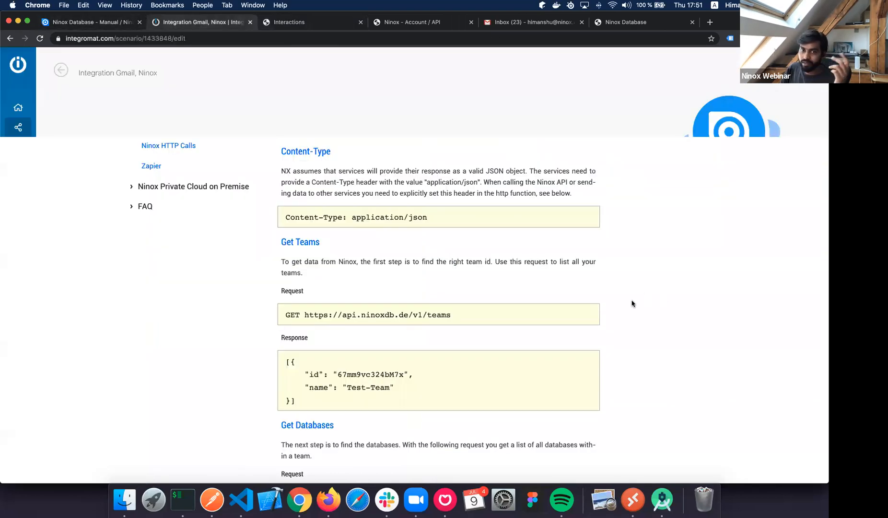
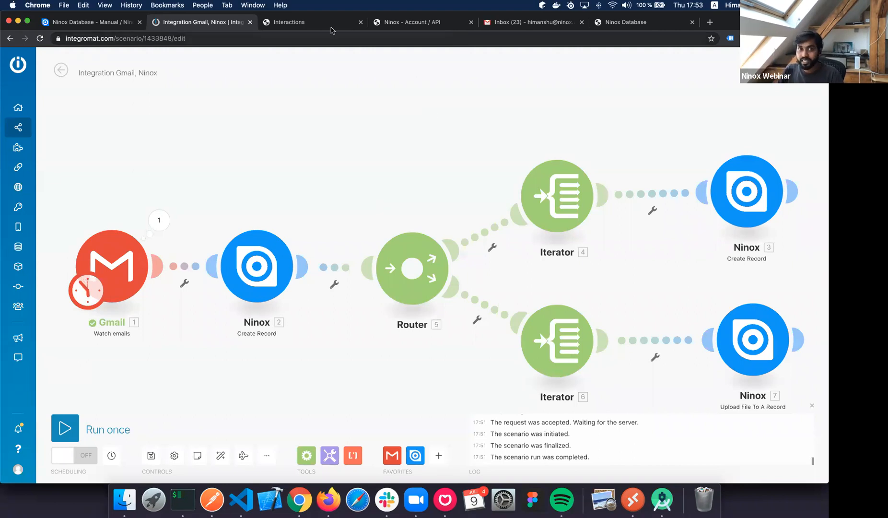
# Switch from the Integromat scenario to the Ninox Interactions database.
pyautogui.click(310, 27)
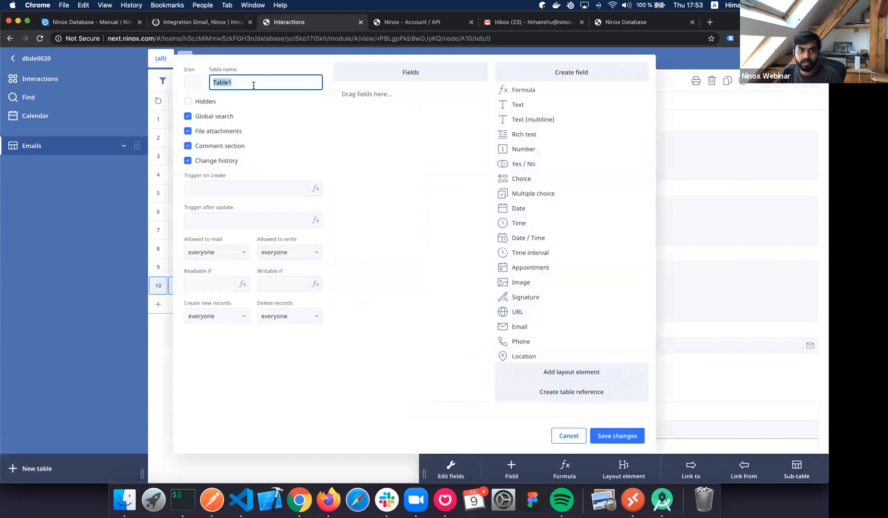
# Create and save a 'User' table with an Email field.
pyautogui.write('User')
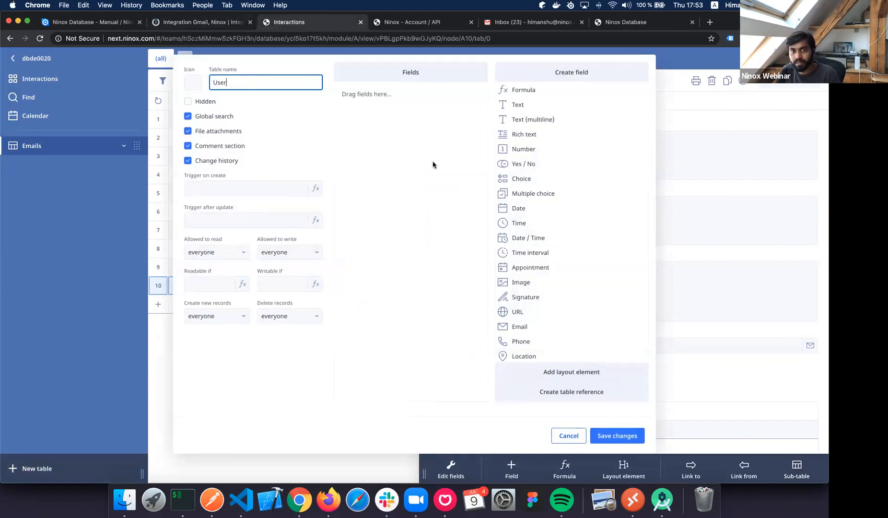
pyautogui.click(462, 151)
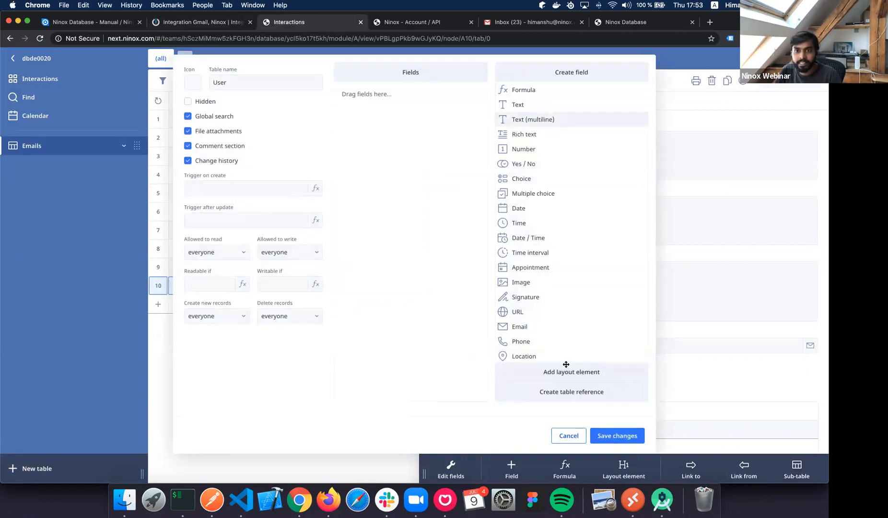
pyautogui.moveTo(519, 327); pyautogui.dragTo(384, 96)
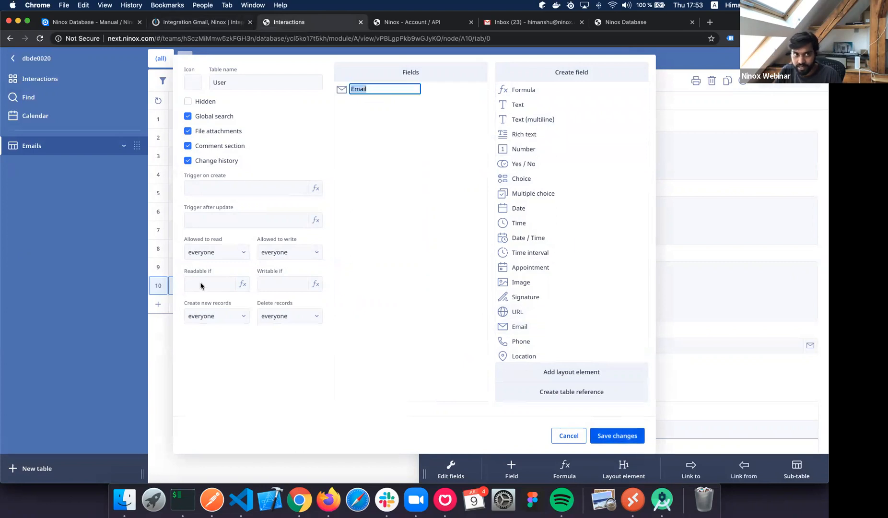
pyautogui.click(44, 472)
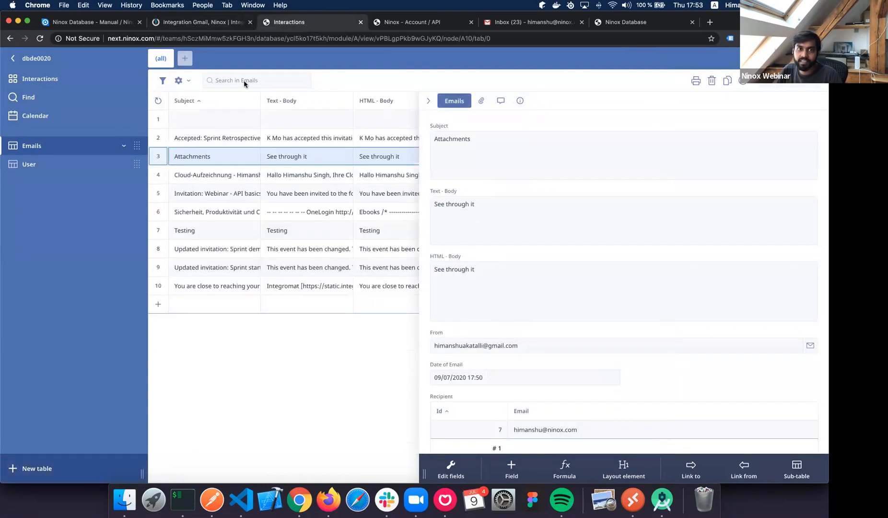
# Start a 'New Emails' table with Subject and Text text fields and an HTML rich-text field.
pyautogui.write('Ne')
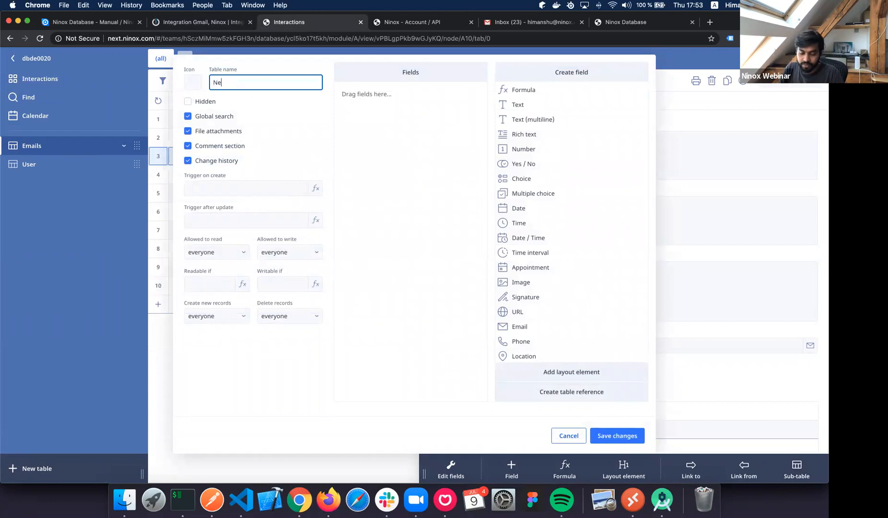
pyautogui.write('w Emails')
pyautogui.moveTo(552, 163); pyautogui.dragTo(552, 177)
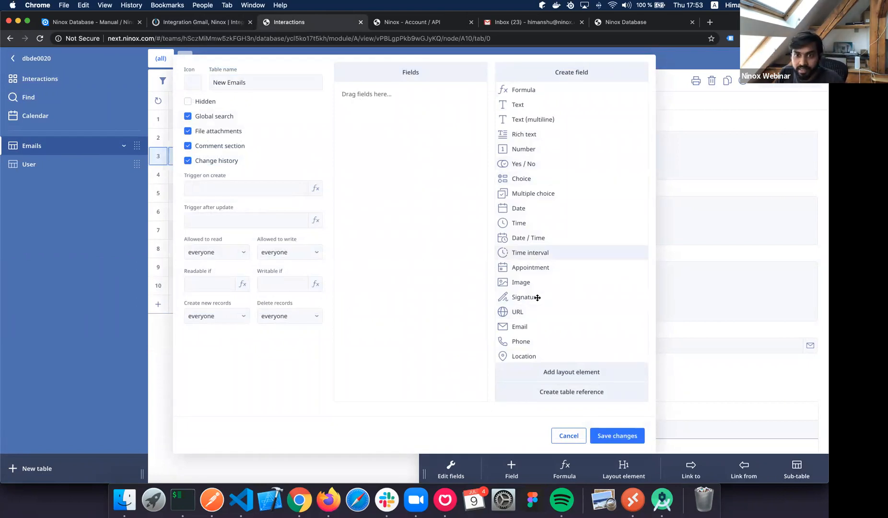
pyautogui.moveTo(531, 119); pyautogui.dragTo(412, 107)
pyautogui.write('Subject')
pyautogui.press('Return')
pyautogui.moveTo(532, 120); pyautogui.dragTo(442, 136)
pyautogui.write('Text')
pyautogui.press('Return')
pyautogui.moveTo(542, 132); pyautogui.dragTo(366, 135)
pyautogui.write('HTML')
pyautogui.press('Return')
# Add a Date / Time field and To and From email fields, then save New Emails.
pyautogui.moveTo(520, 209); pyautogui.dragTo(440, 198)
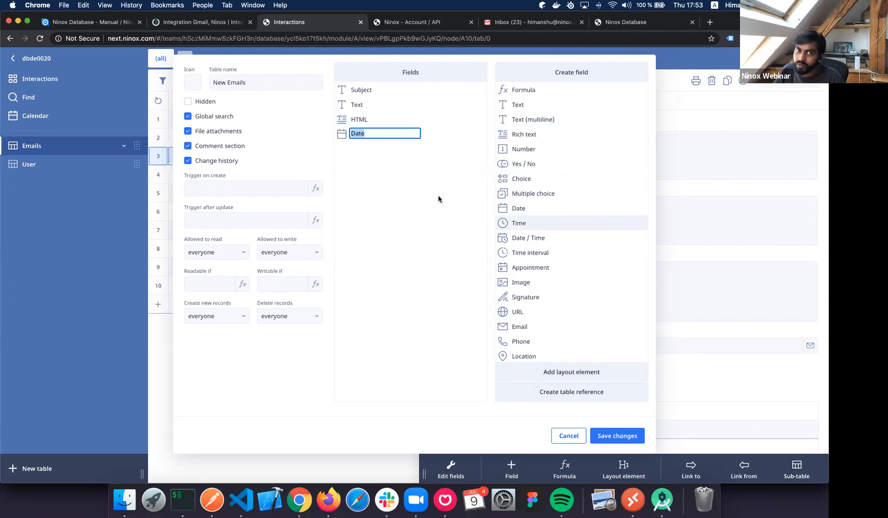
pyautogui.press('Return')
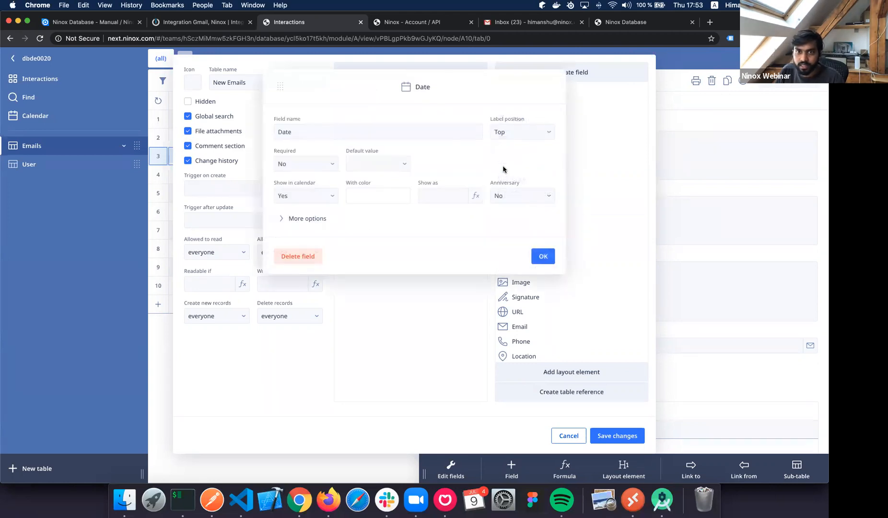
pyautogui.click(298, 256)
pyautogui.click(501, 165)
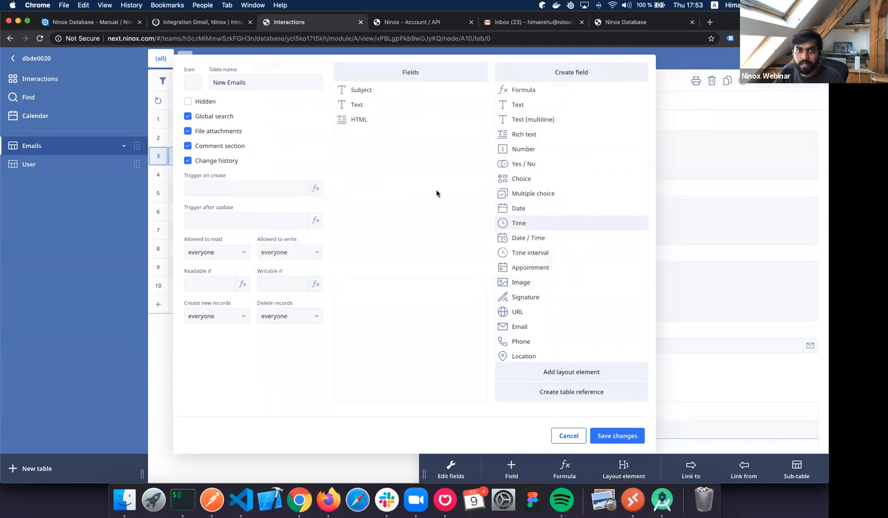
pyautogui.click(527, 238)
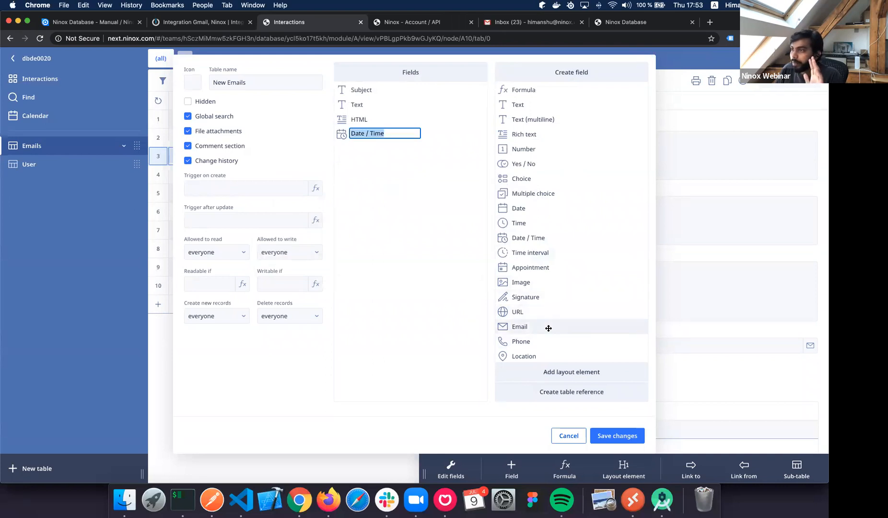
pyautogui.moveTo(483, 285); pyautogui.dragTo(410, 223)
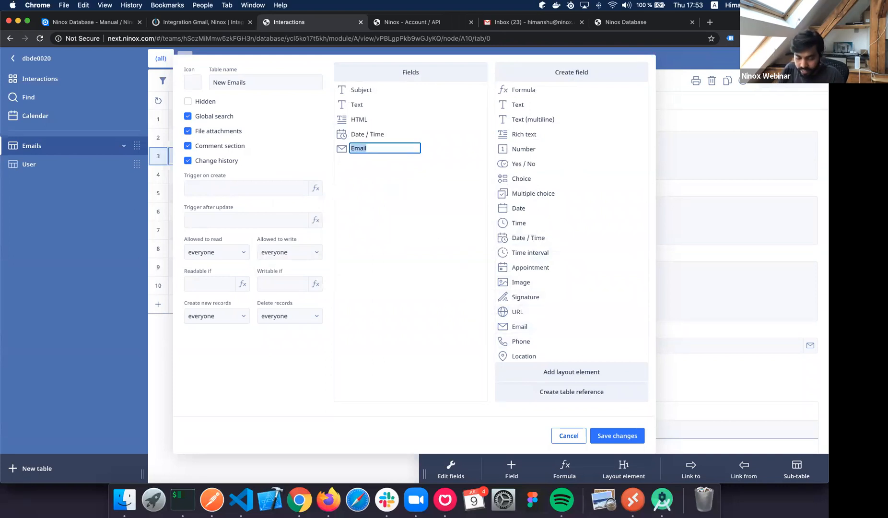
pyautogui.write('To')
pyautogui.press('Return')
pyautogui.moveTo(537, 327); pyautogui.dragTo(422, 228)
pyautogui.write('From')
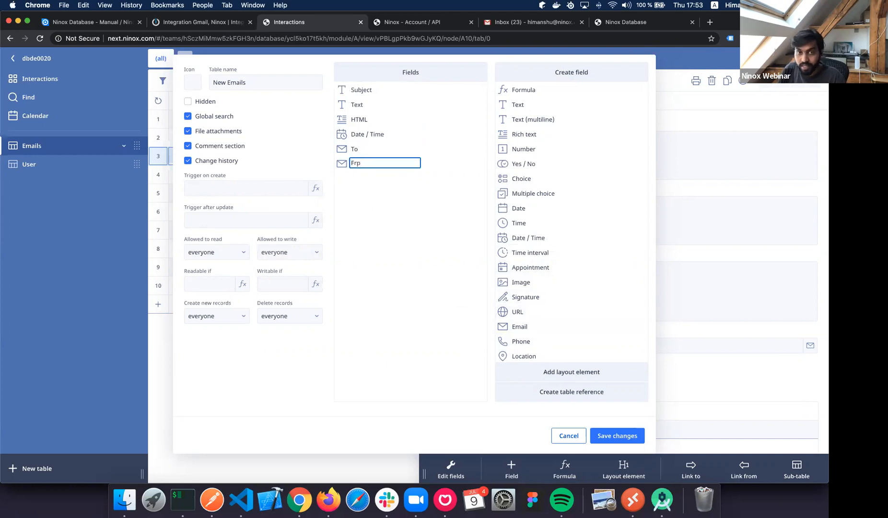
pyautogui.press('Return')
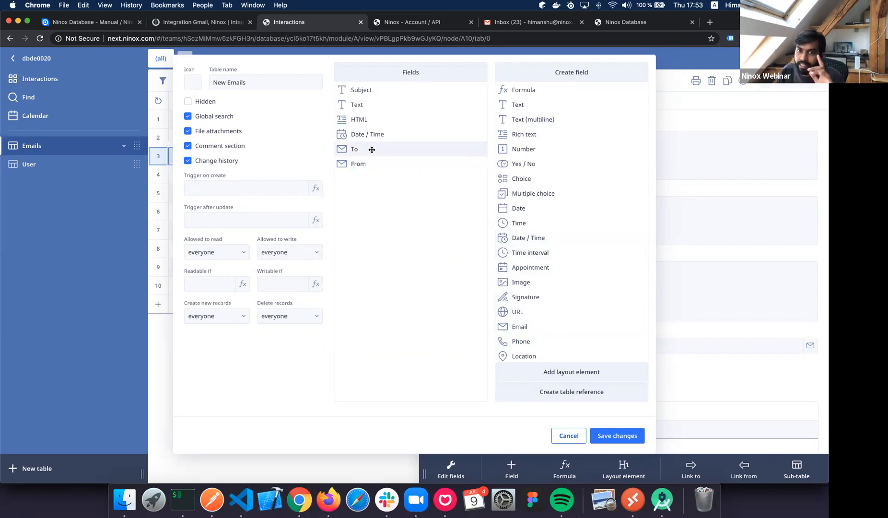
pyautogui.click(630, 439)
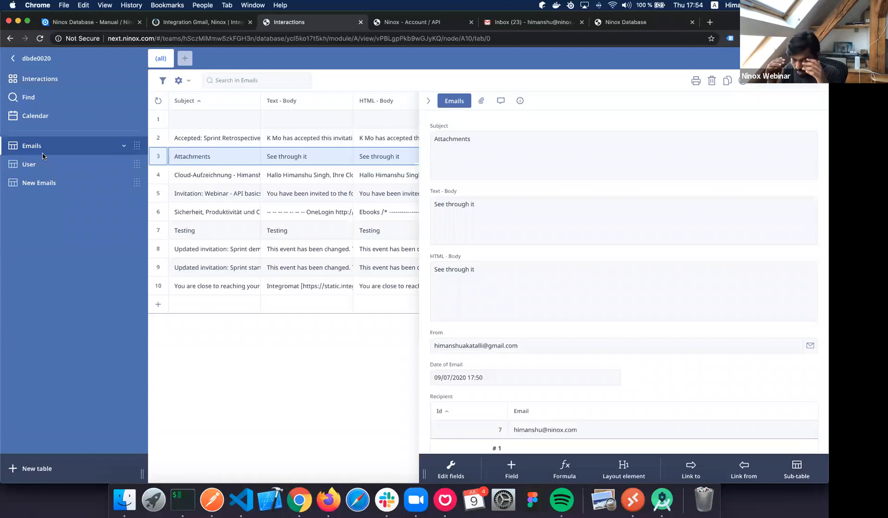
pyautogui.click(48, 186)
# Delete the To and From email fields from the New Emails table.
pyautogui.click(185, 81)
pyautogui.click(196, 98)
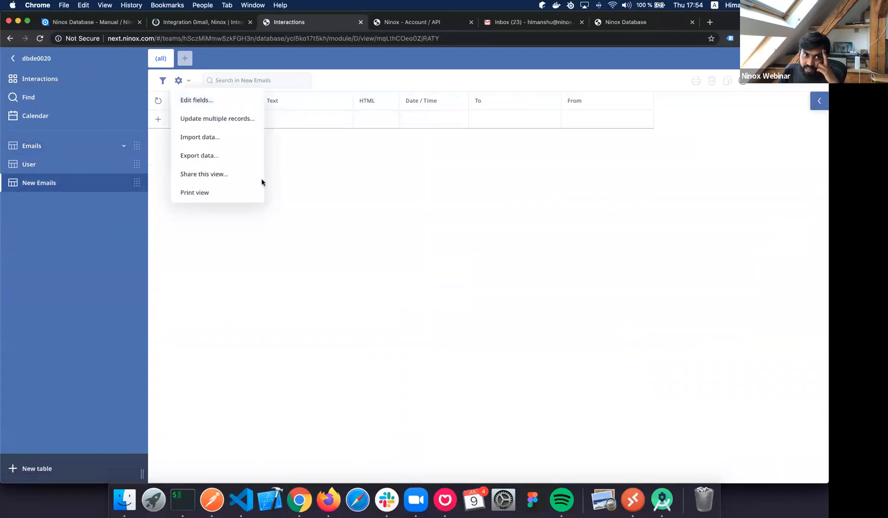
pyautogui.click(372, 148)
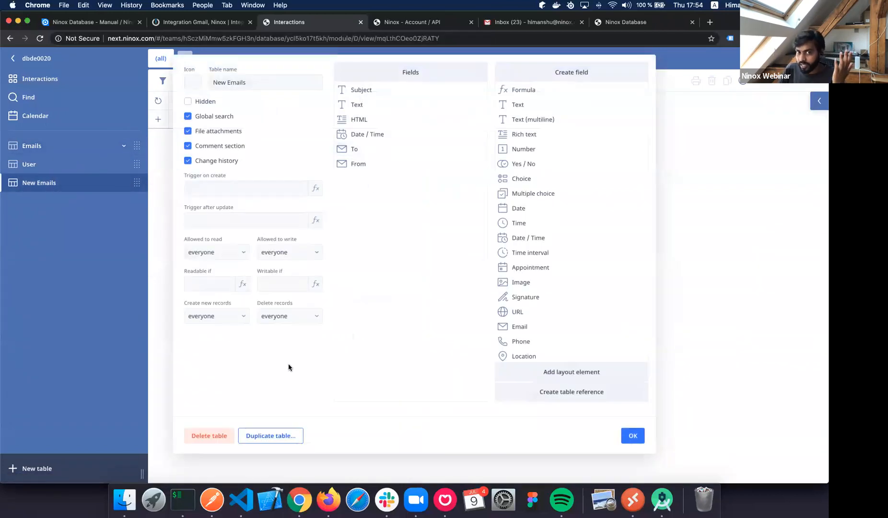
pyautogui.click(293, 355)
pyautogui.click(501, 165)
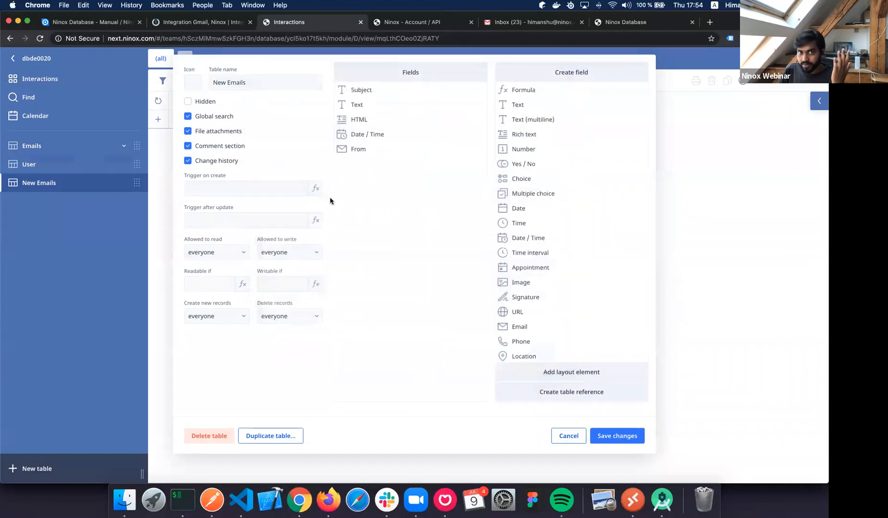
pyautogui.click(372, 148)
pyautogui.click(298, 353)
pyautogui.click(499, 165)
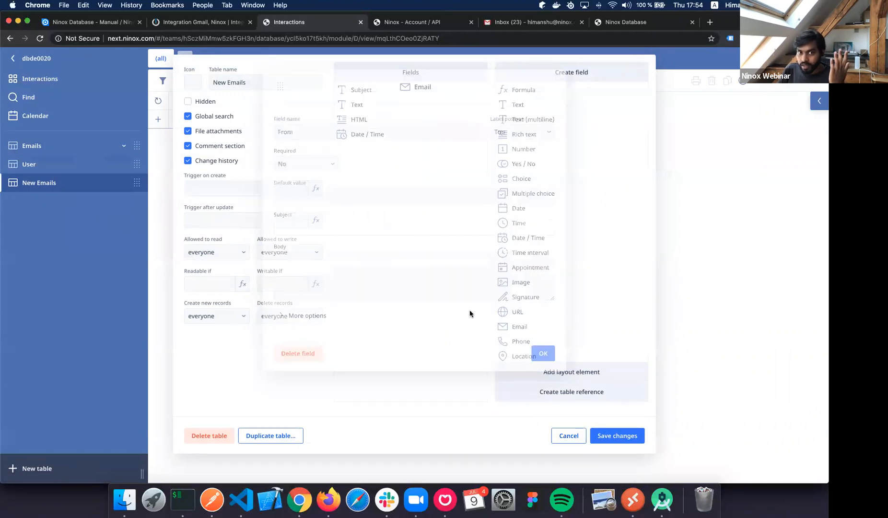
# Add To and From reference fields linking to the User table, and save.
pyautogui.click(574, 391)
pyautogui.moveTo(547, 175); pyautogui.dragTo(414, 184)
pyautogui.write('To')
pyautogui.press('Return')
pyautogui.moveTo(613, 174); pyautogui.dragTo(463, 186)
pyautogui.write('From')
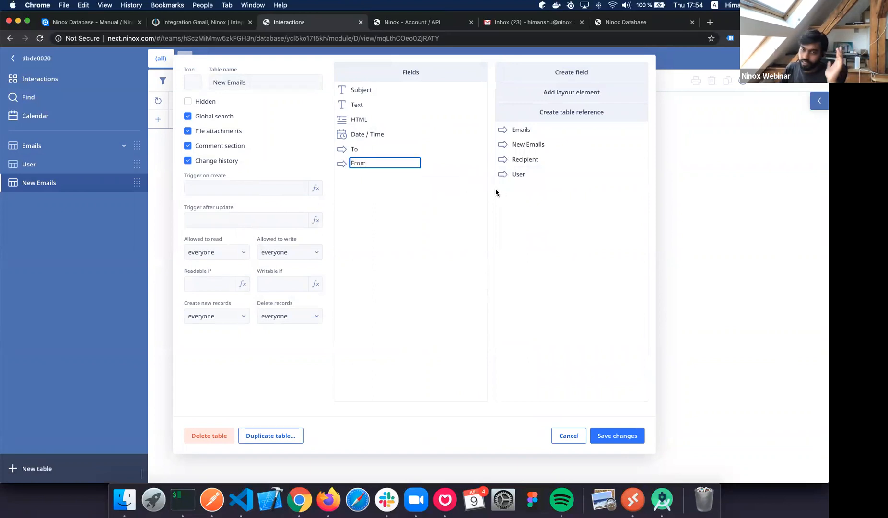
pyautogui.click(418, 222)
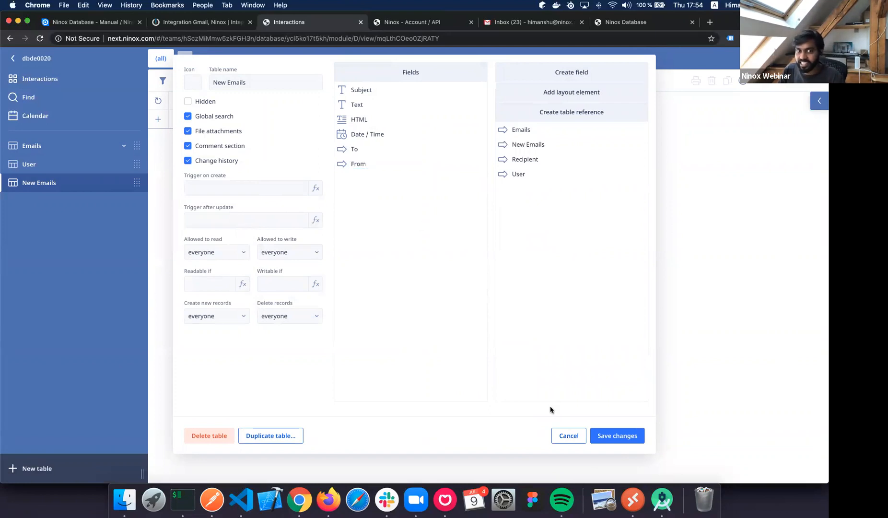
pyautogui.click(57, 184)
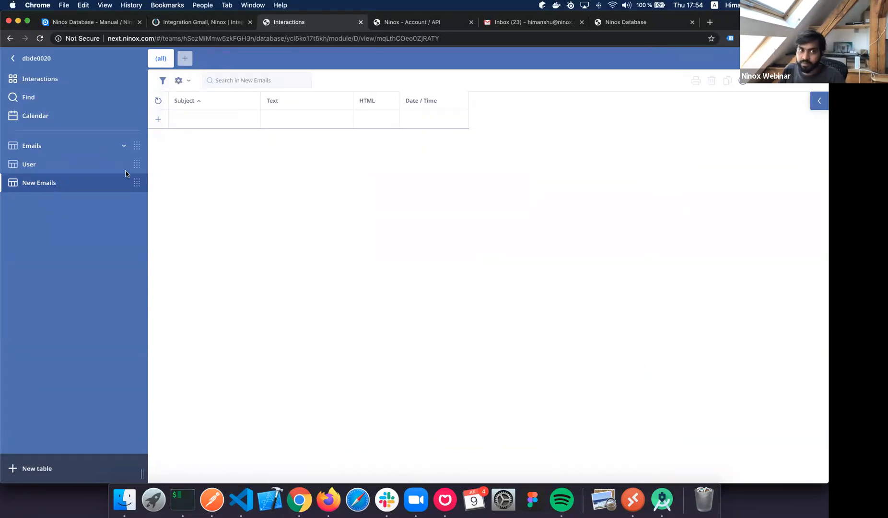
# Add a New Emails record with Subject 'Look', Text 'abc' and date 9 July 2020.
pyautogui.click(159, 120)
pyautogui.write('Looks like')
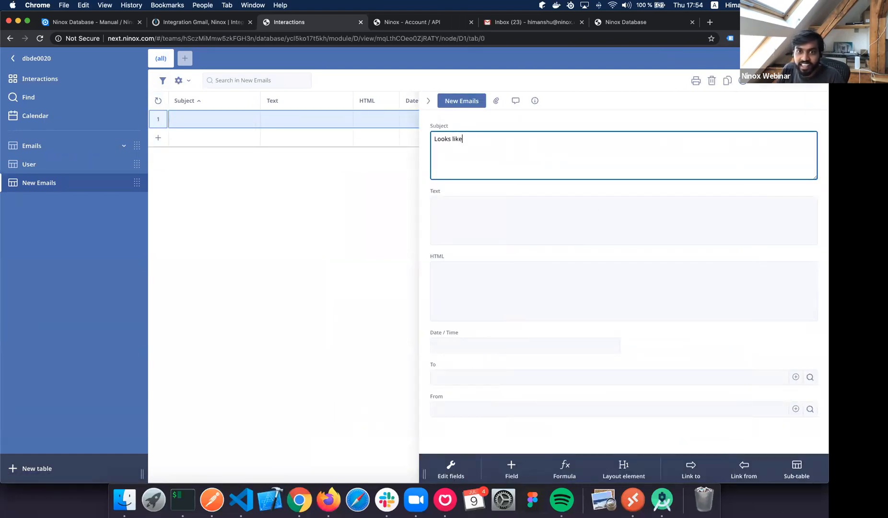
pyautogui.click(577, 222)
pyautogui.write('abc')
pyautogui.click(540, 301)
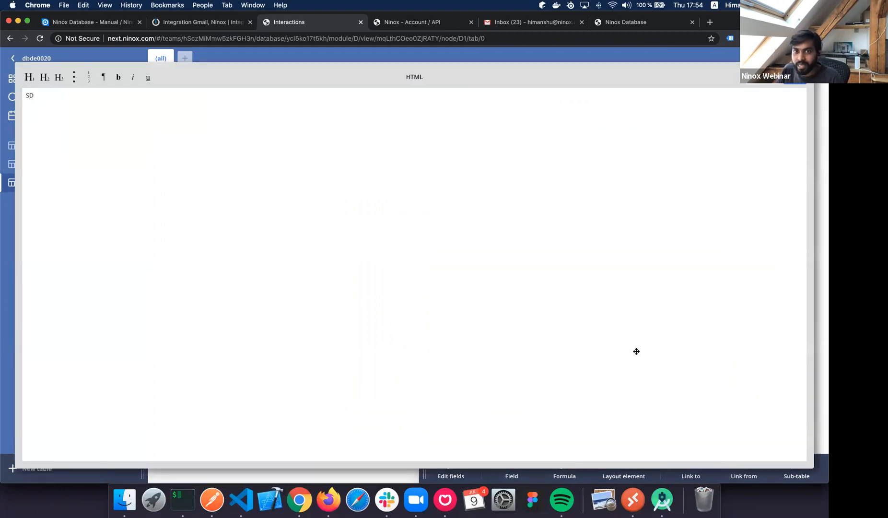
pyautogui.press('Escape')
pyautogui.click(516, 348)
pyautogui.click(482, 398)
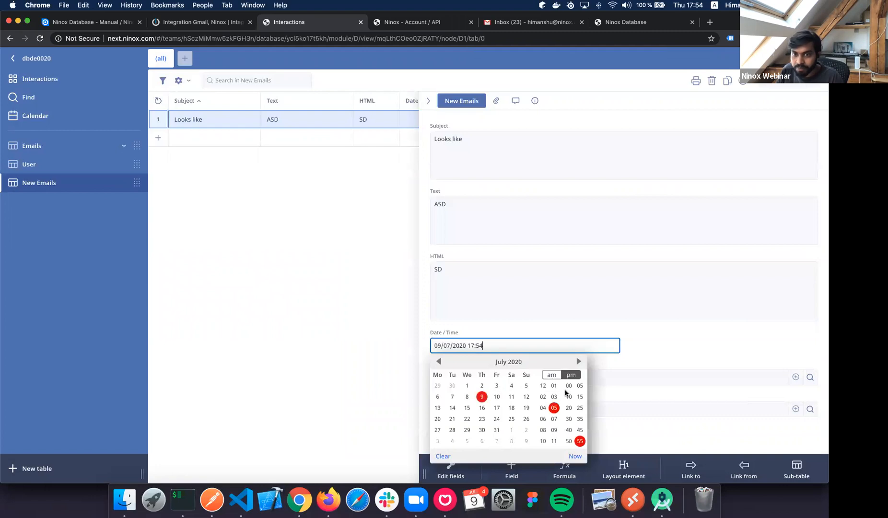
pyautogui.click(666, 357)
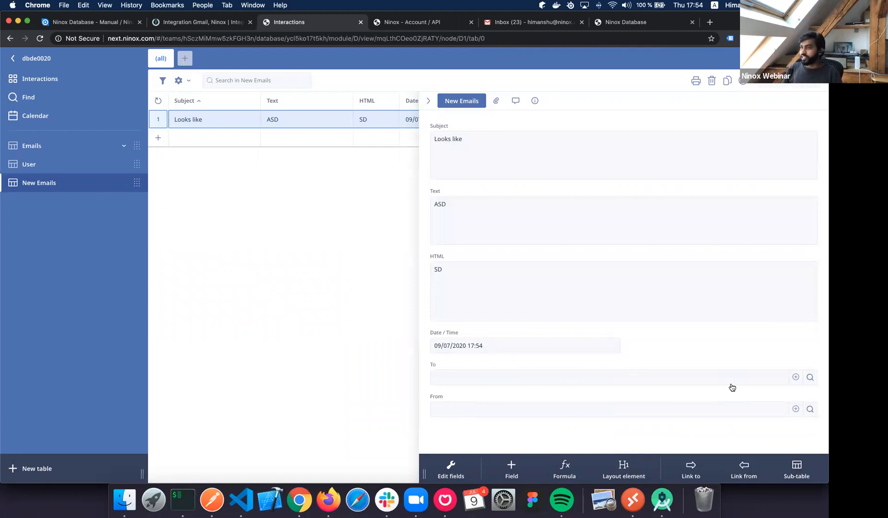
# Create a new User with the recipient's email address and link it as To.
pyautogui.click(810, 377)
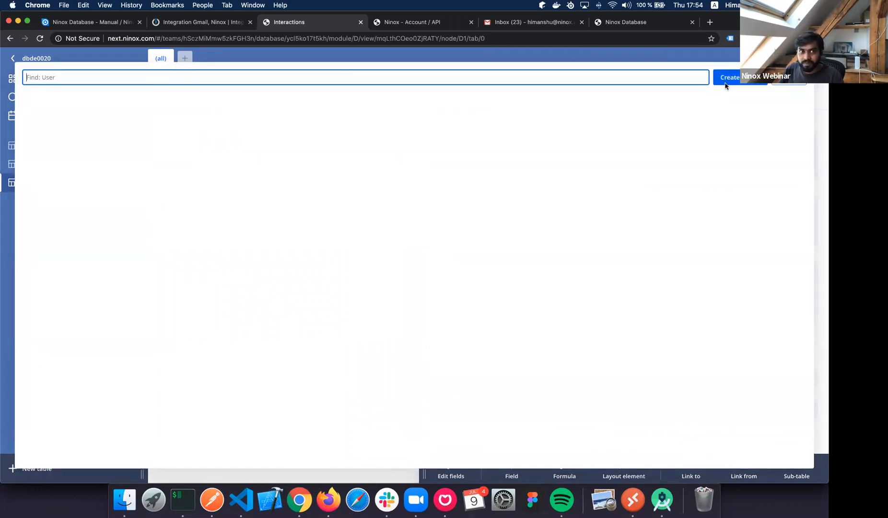
pyautogui.click(726, 85)
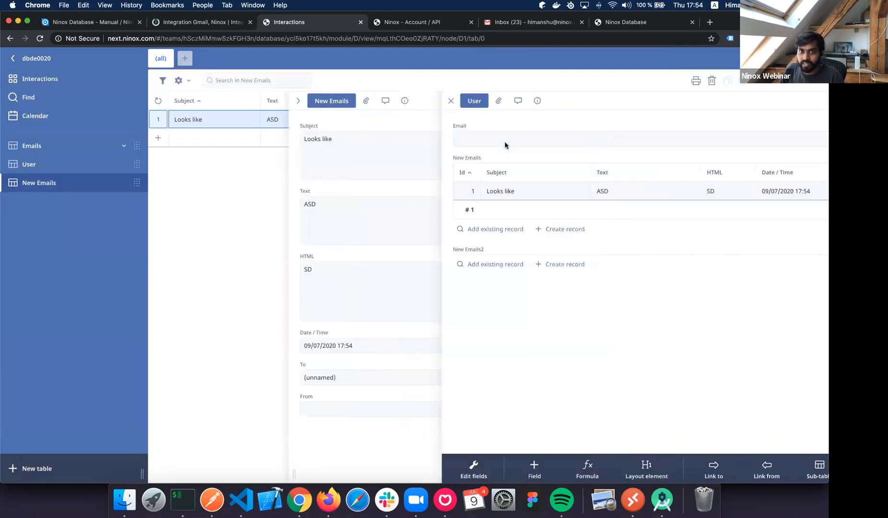
pyautogui.click(623, 139)
pyautogui.press('Return')
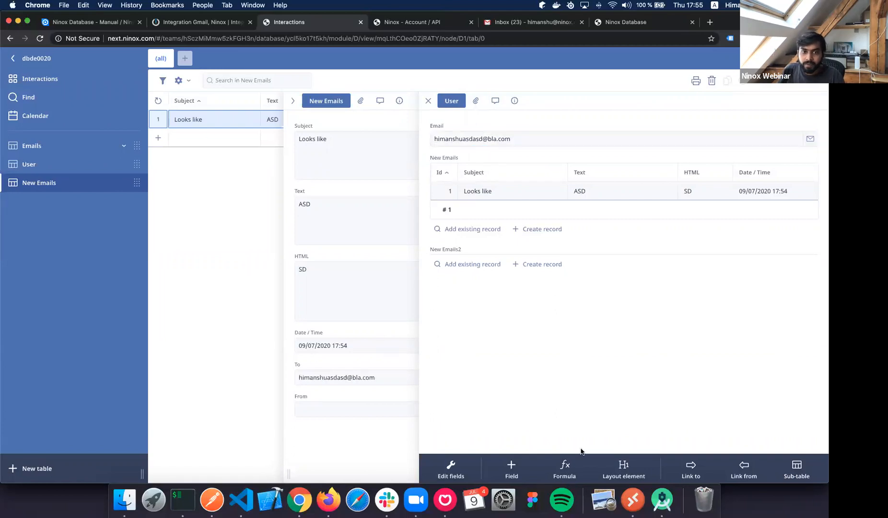
pyautogui.press('Escape')
# Create a new User with the sender's email address and link it as From.
pyautogui.click(596, 411)
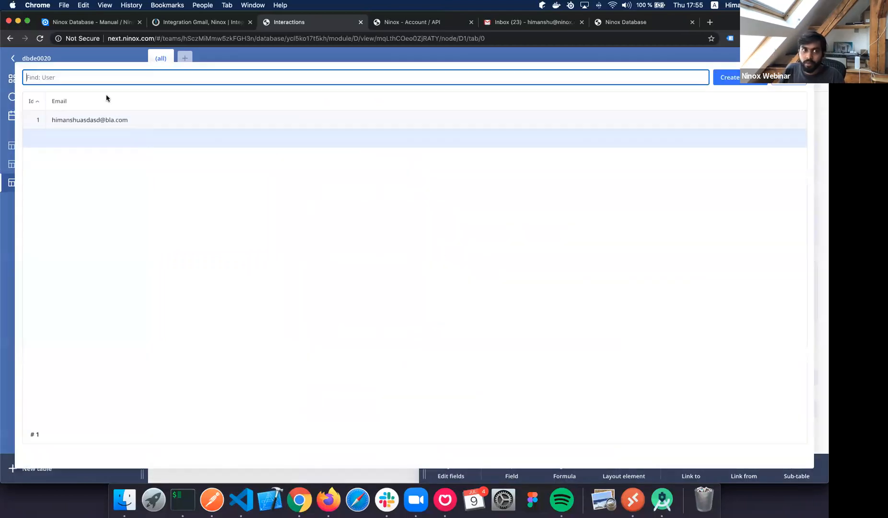
pyautogui.write('bla@bla.com')
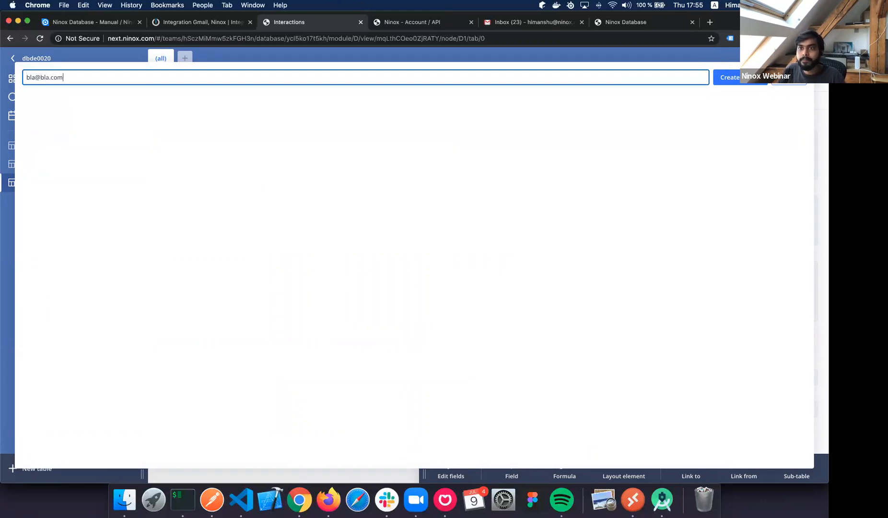
pyautogui.click(717, 81)
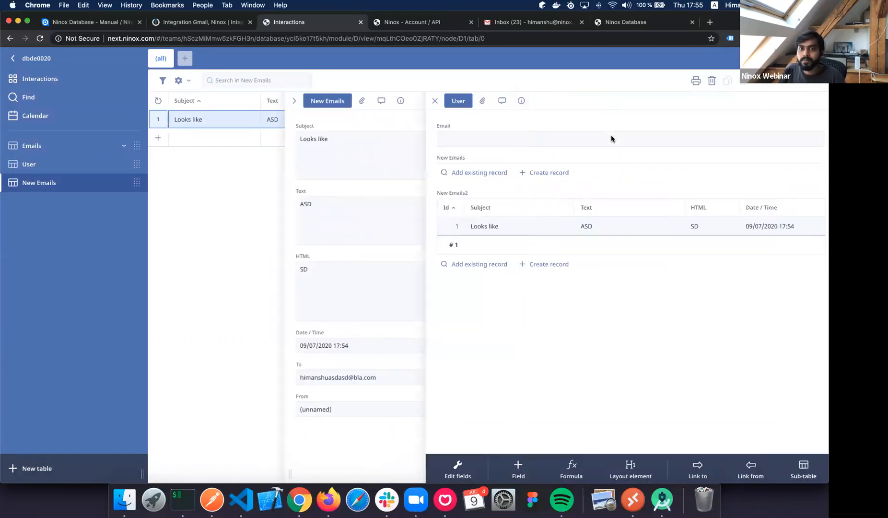
pyautogui.click(496, 137)
pyautogui.write('bla@bla.com')
pyautogui.press('Return')
pyautogui.click(427, 102)
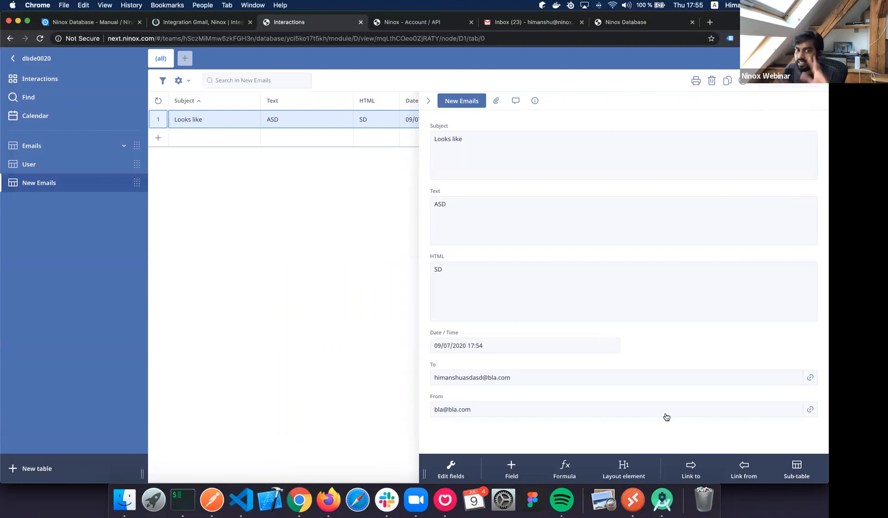
pyautogui.click(163, 25)
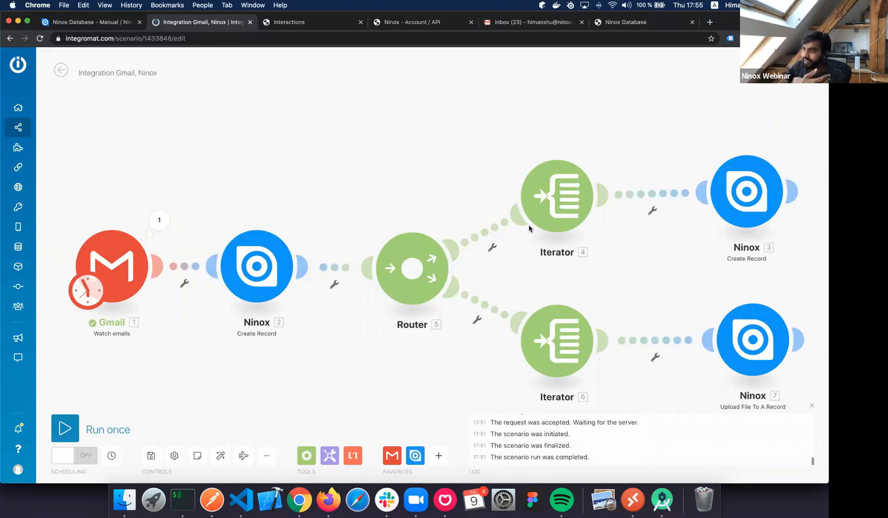
pyautogui.scroll(-2, 384, 267)
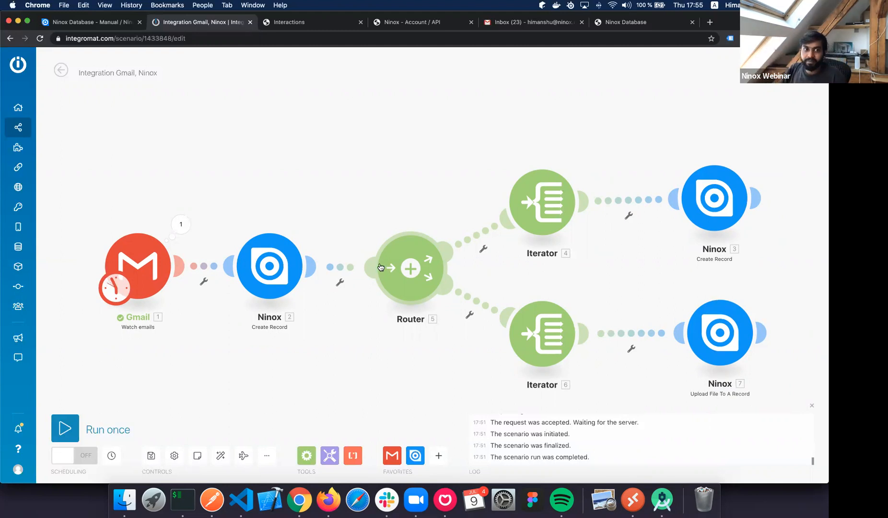
pyautogui.scroll(-1, 264, 205)
# Save the current scenario and start creating a new one.
pyautogui.click(52, 74)
pyautogui.click(499, 134)
pyautogui.click(46, 127)
pyautogui.click(763, 69)
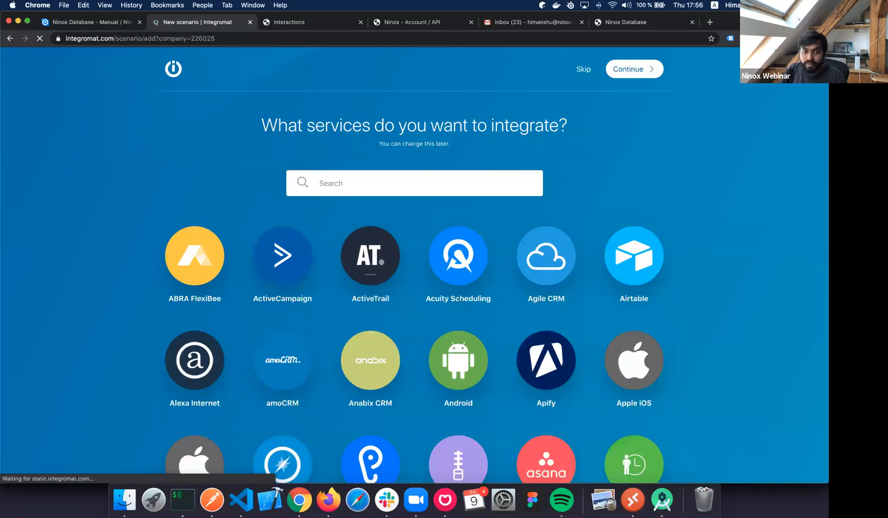
# Add a Gmail Watch emails trigger on the Inbox folder with criteria All emails.
pyautogui.write('Gmail')
pyautogui.press('Return')
pyautogui.click(633, 69)
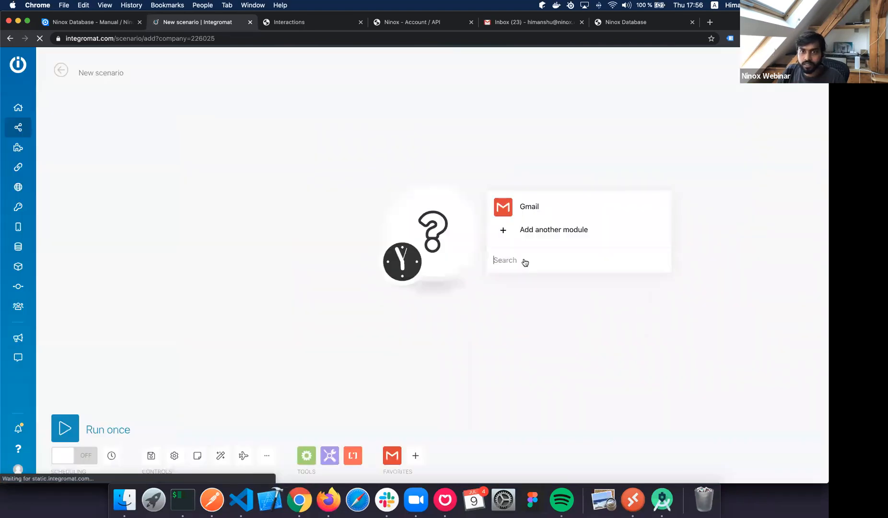
pyautogui.click(525, 206)
pyautogui.click(525, 83)
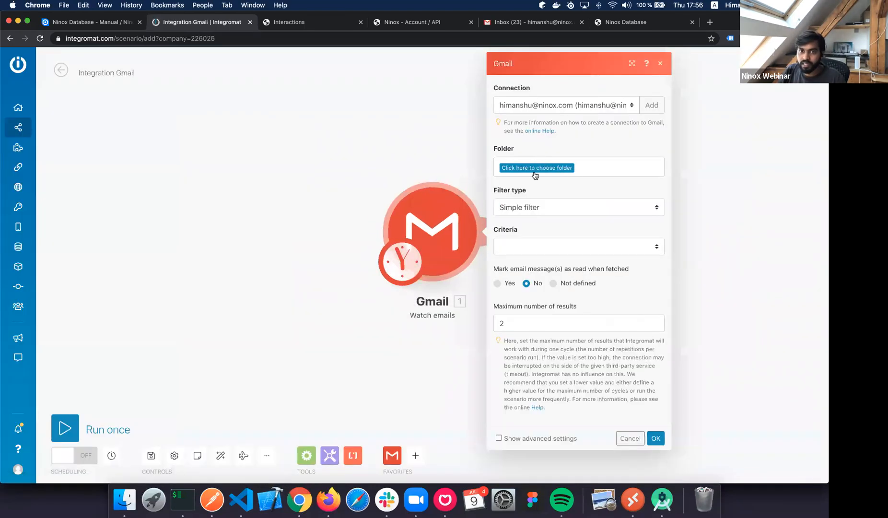
pyautogui.click(536, 169)
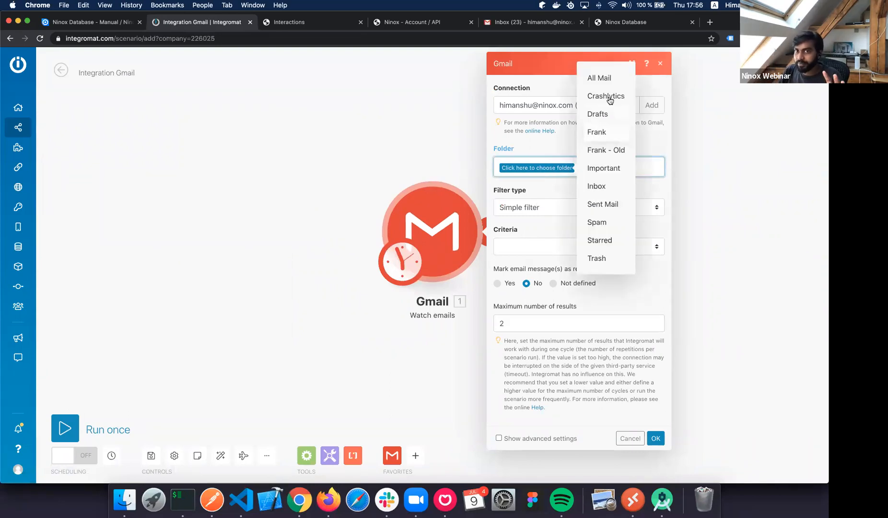
pyautogui.click(608, 187)
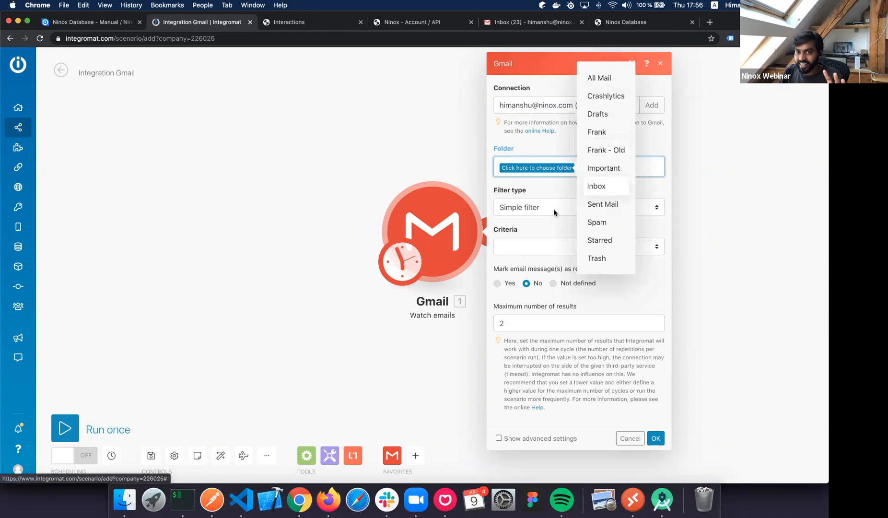
pyautogui.click(545, 210)
pyautogui.click(536, 246)
pyautogui.click(536, 255)
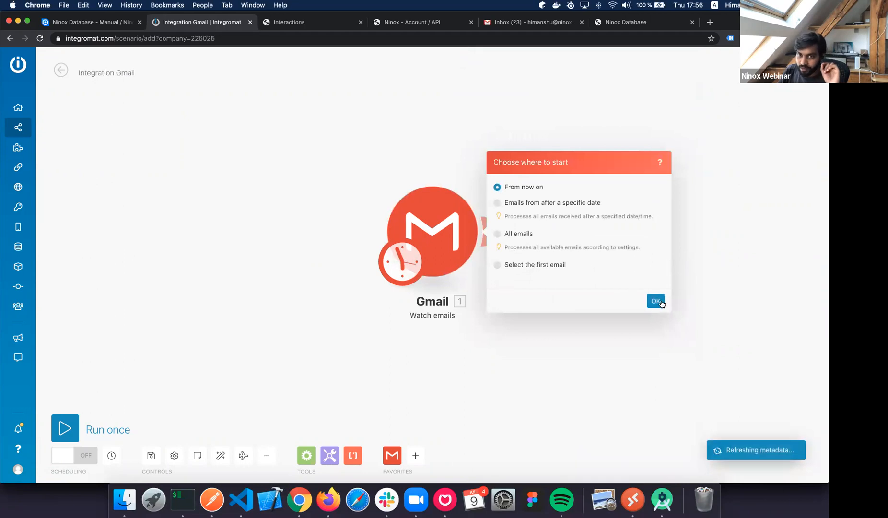
pyautogui.click(496, 237)
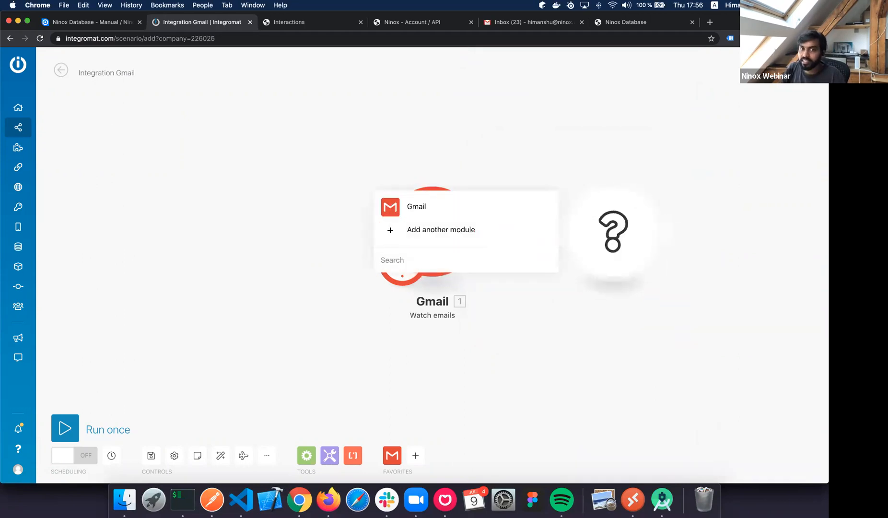
# Add a Ninox Create Record module for team dbde0020, Interactions database, User table.
pyautogui.write('Ninox')
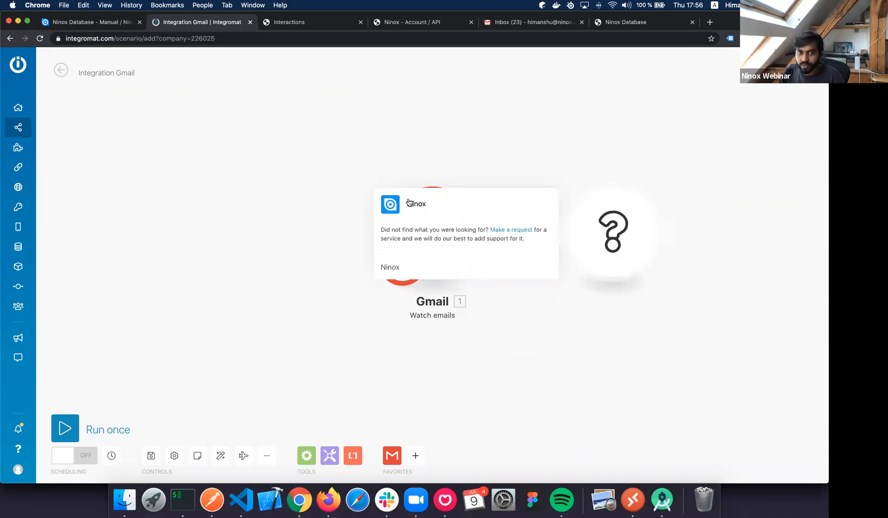
pyautogui.click(484, 203)
pyautogui.click(492, 166)
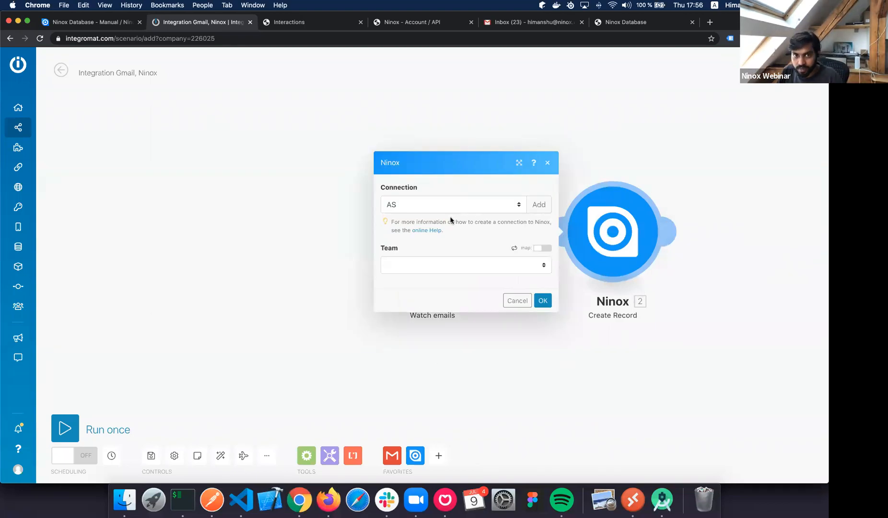
pyautogui.click(451, 215)
pyautogui.click(432, 215)
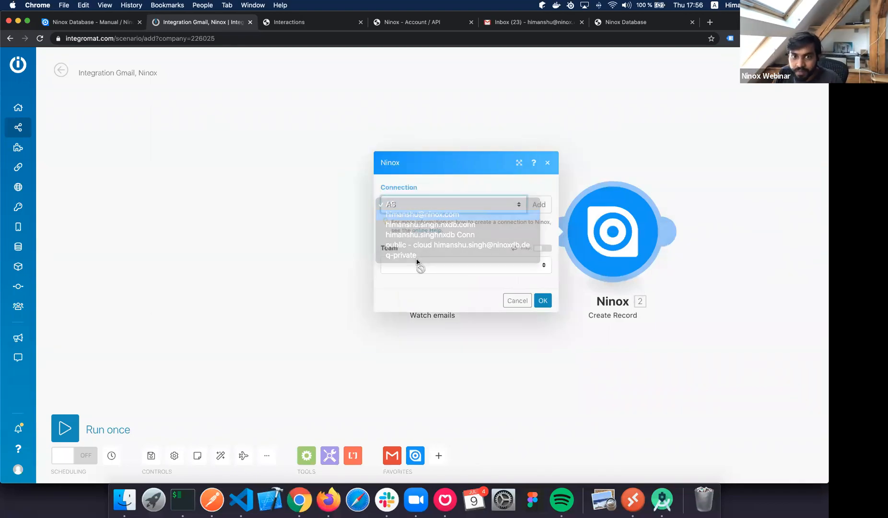
pyautogui.click(416, 265)
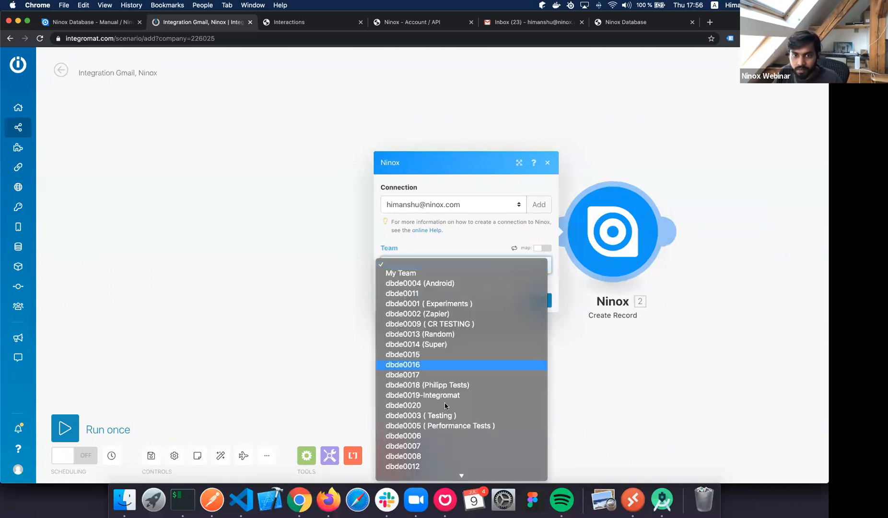
pyautogui.click(422, 406)
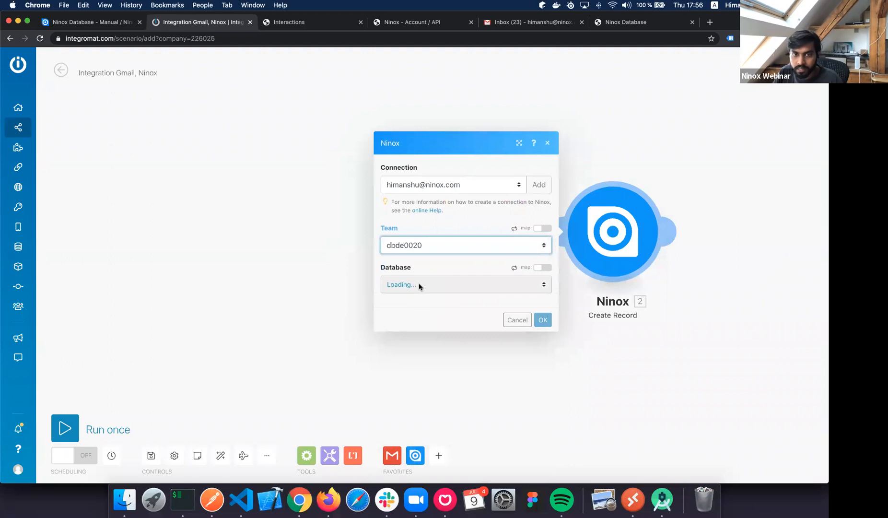
pyautogui.click(420, 285)
pyautogui.click(419, 324)
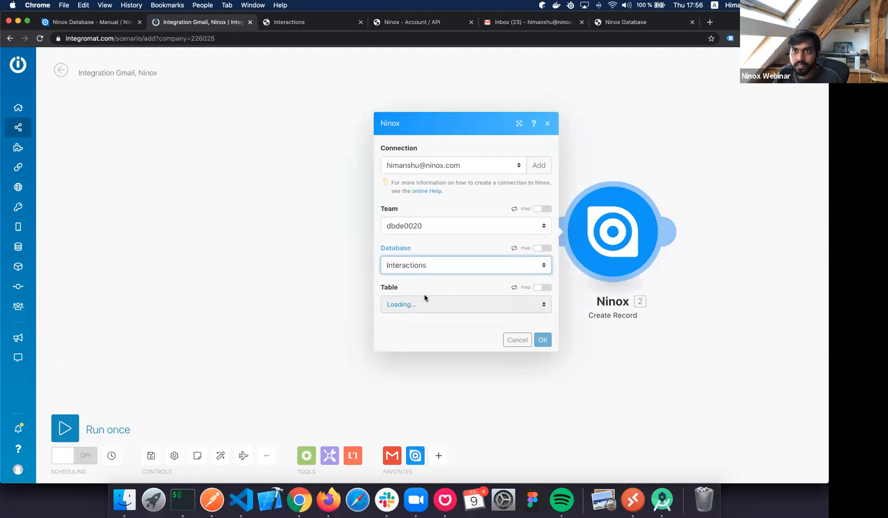
pyautogui.click(424, 302)
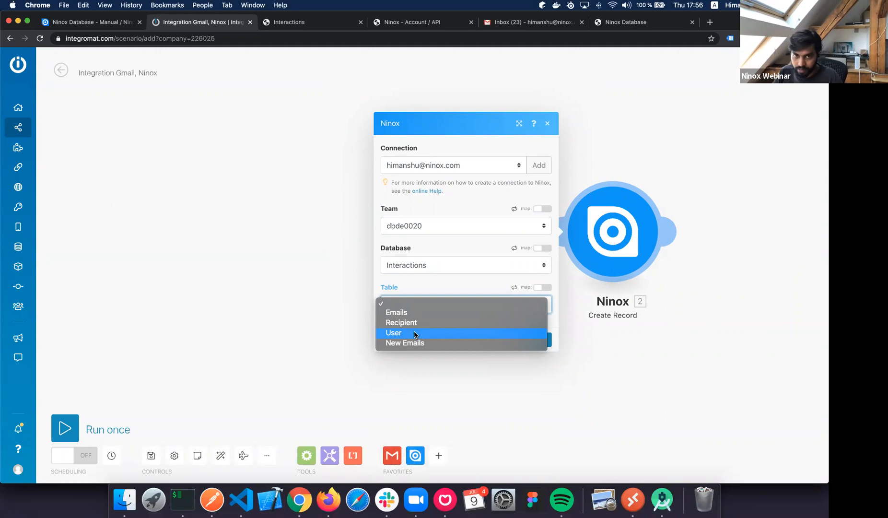
pyautogui.click(415, 334)
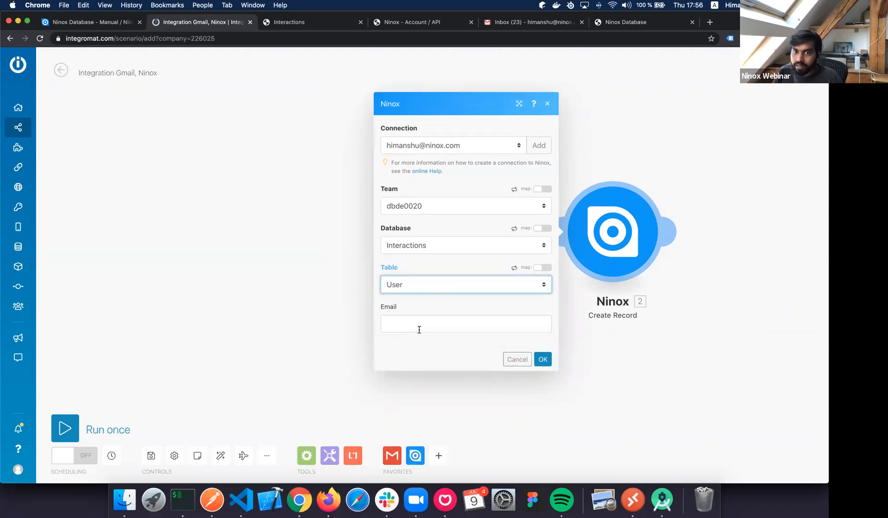
# Map the Gmail sender's email address into the Email field and save the module.
pyautogui.click(420, 330)
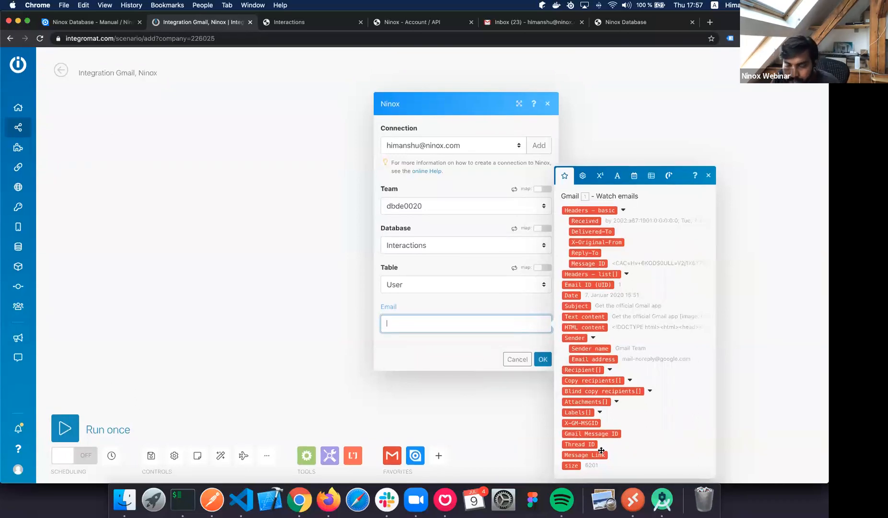
pyautogui.click(614, 360)
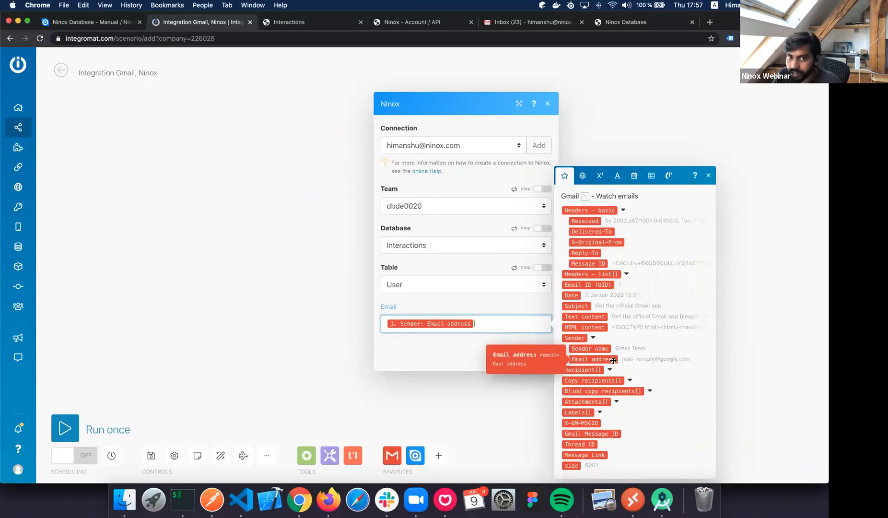
pyautogui.click(455, 348)
pyautogui.click(539, 360)
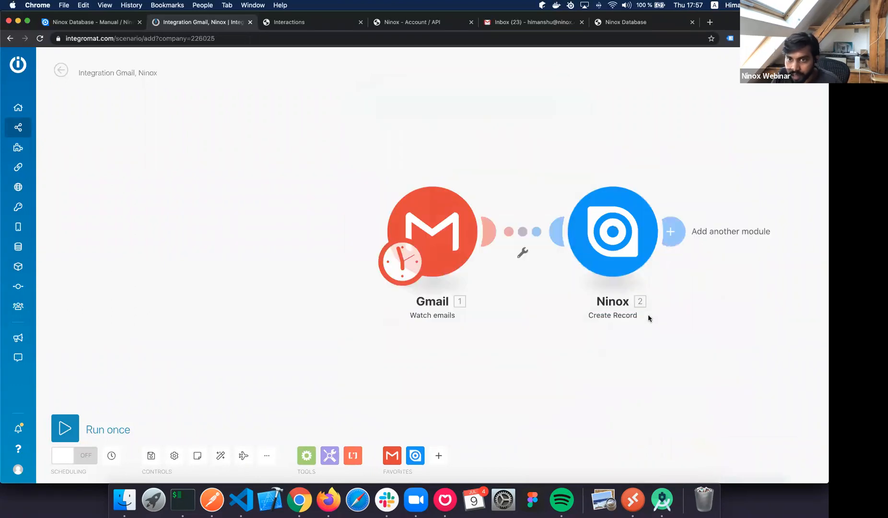
# Add a Flow Control Iterator after the Ninox step, iterating over the Gmail Recipient[] array.
pyautogui.click(505, 232)
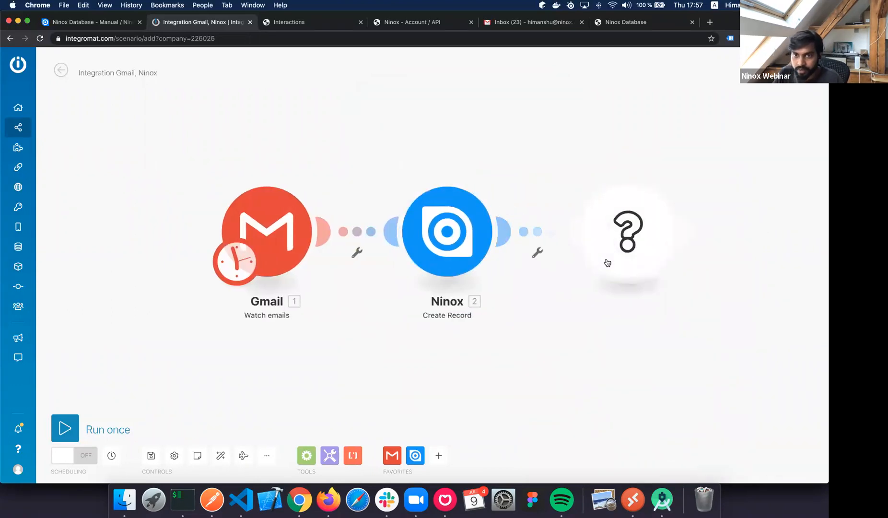
pyautogui.write('Flow')
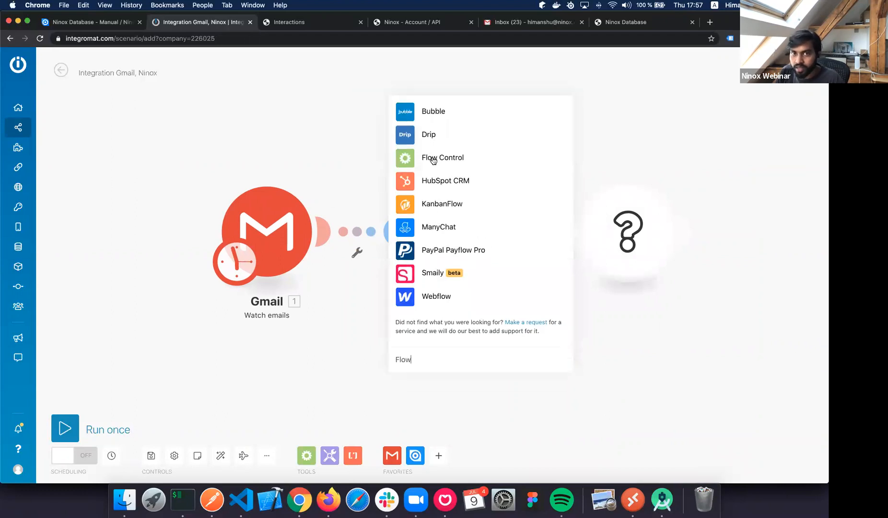
pyautogui.click(433, 160)
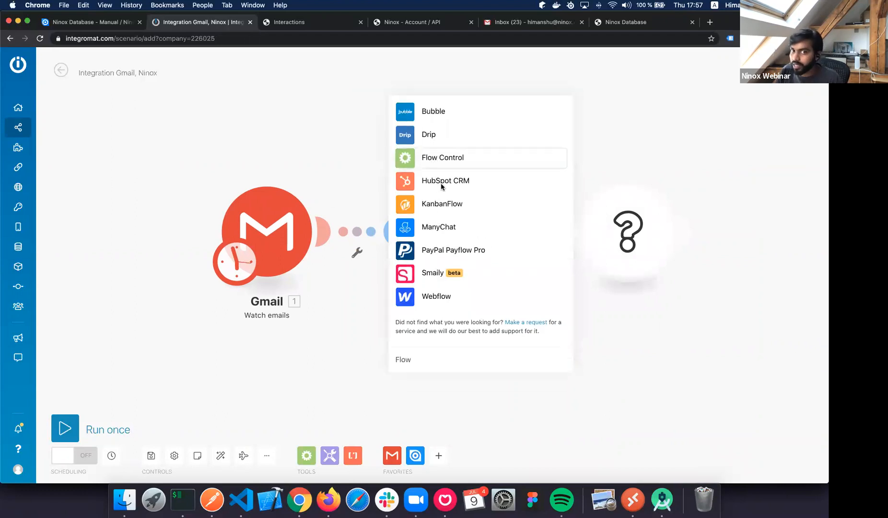
pyautogui.click(426, 204)
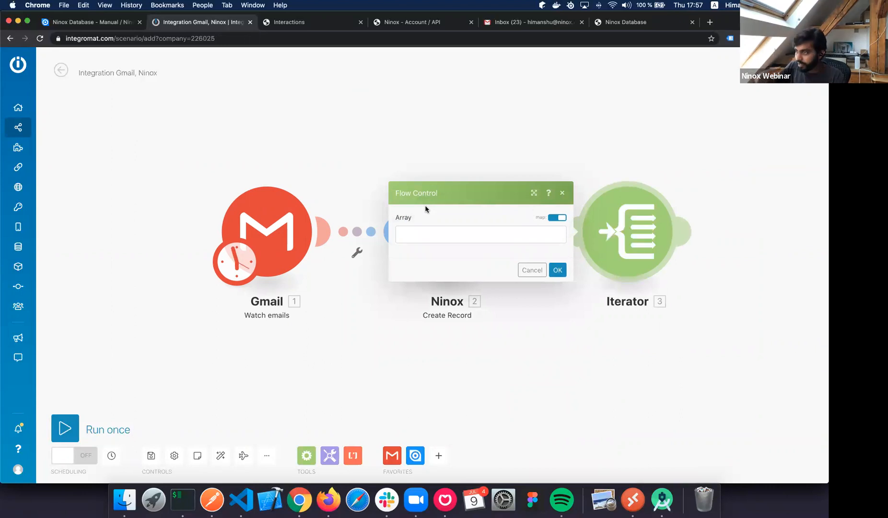
pyautogui.click(428, 234)
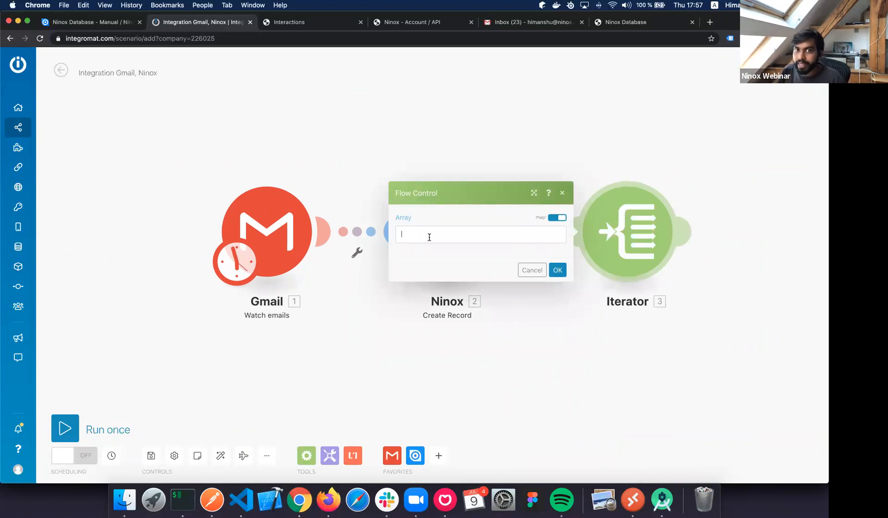
pyautogui.scroll(-2, 633, 333)
pyautogui.scroll(-1, 633, 330)
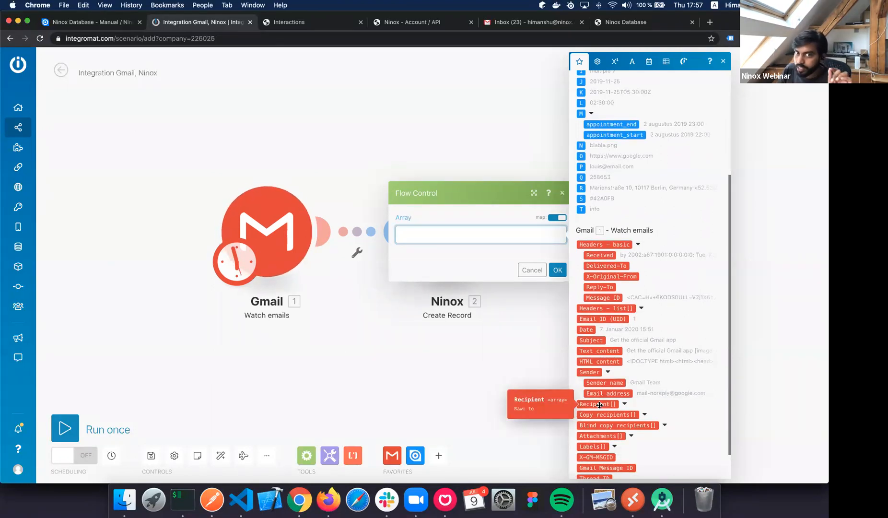
pyautogui.click(601, 406)
pyautogui.click(557, 270)
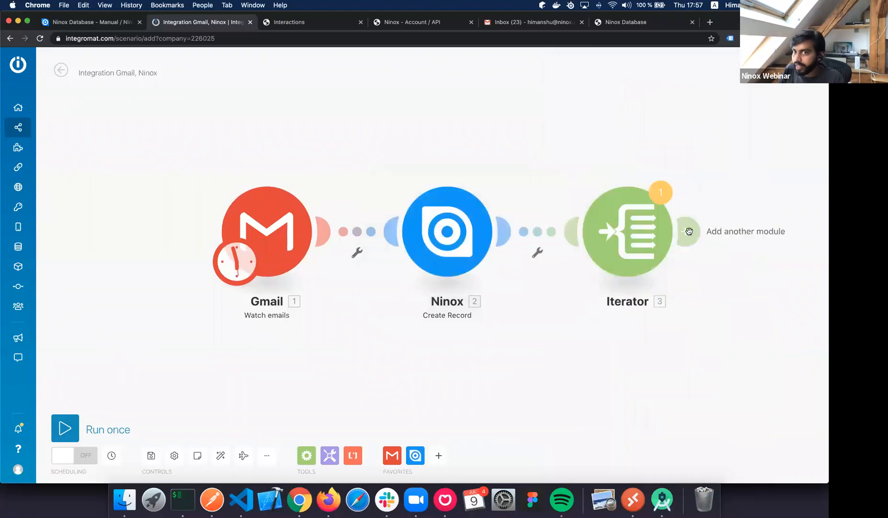
pyautogui.click(688, 232)
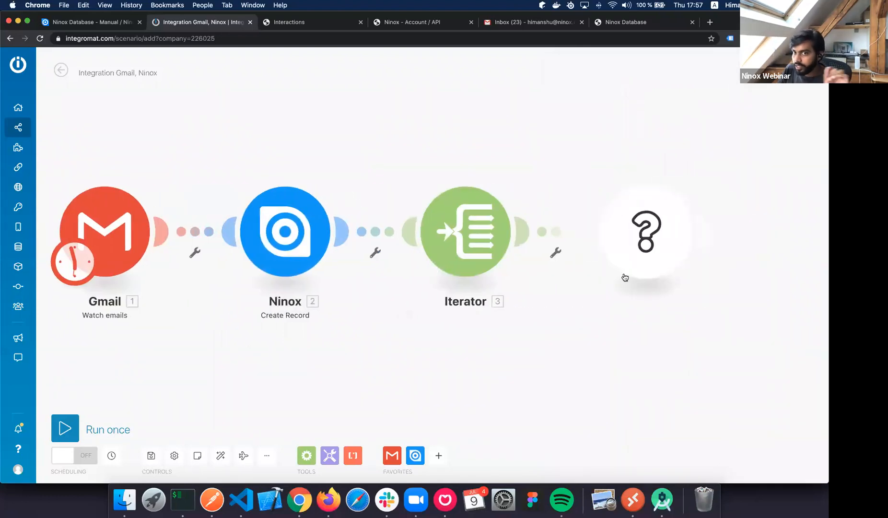
# Add a Ninox Create Record step using the work account connection.
pyautogui.click(426, 222)
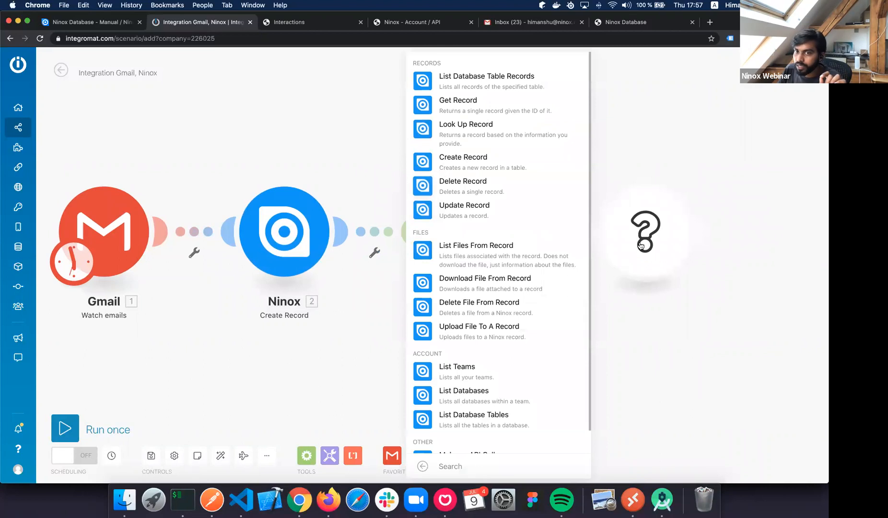
pyautogui.click(451, 162)
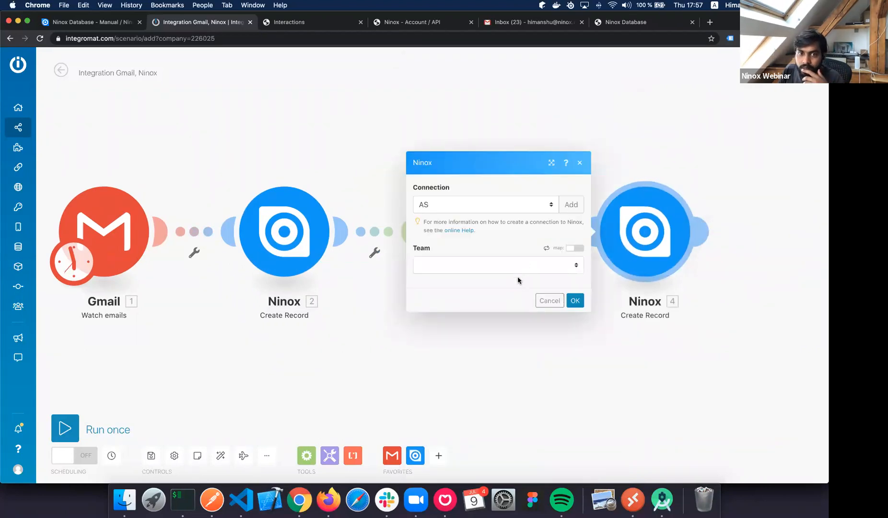
pyautogui.click(518, 267)
pyautogui.click(465, 208)
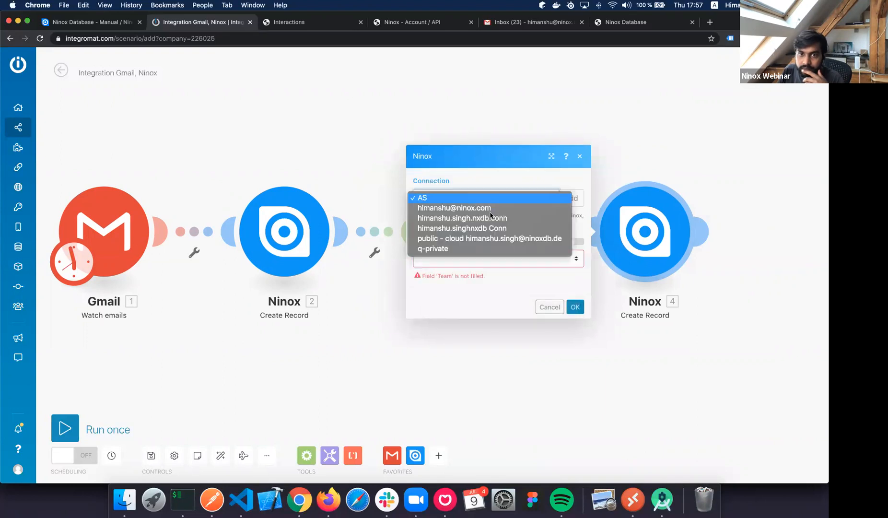
pyautogui.click(490, 211)
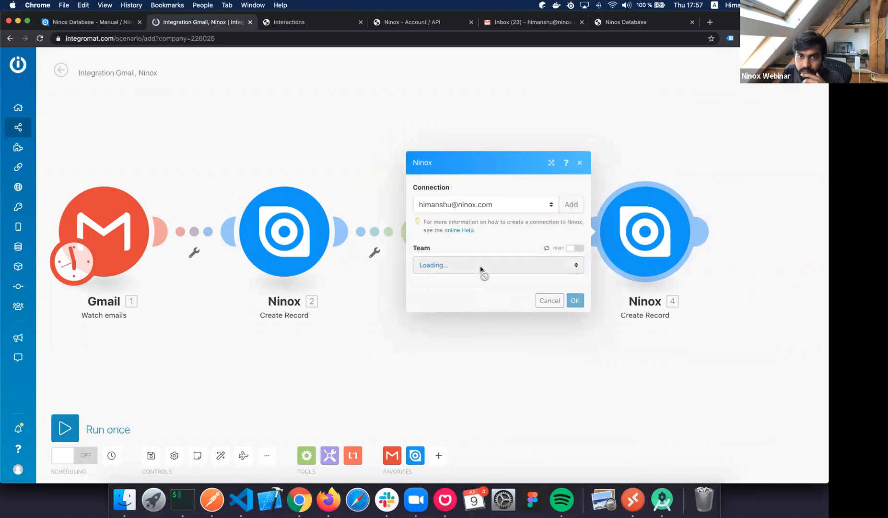
# Target team dbde0020's Interactions User table, mapping the recipient's Email address into Email.
pyautogui.click(482, 268)
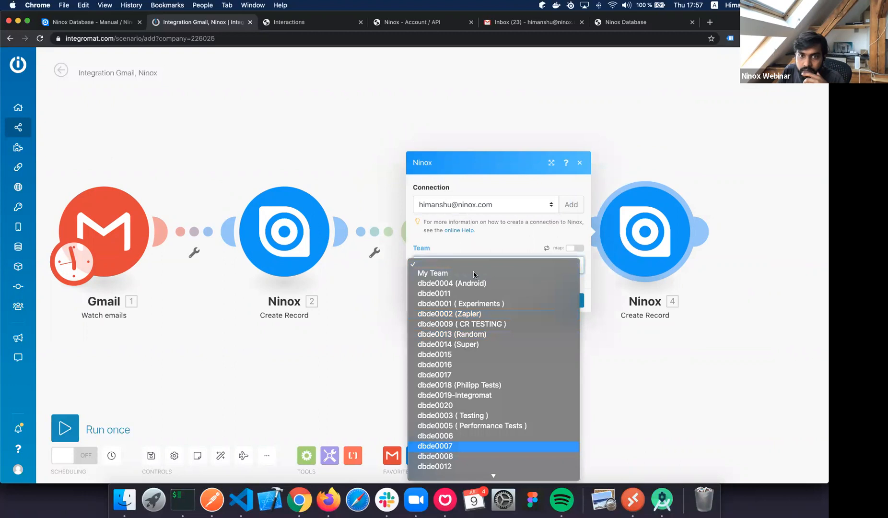
pyautogui.click(458, 406)
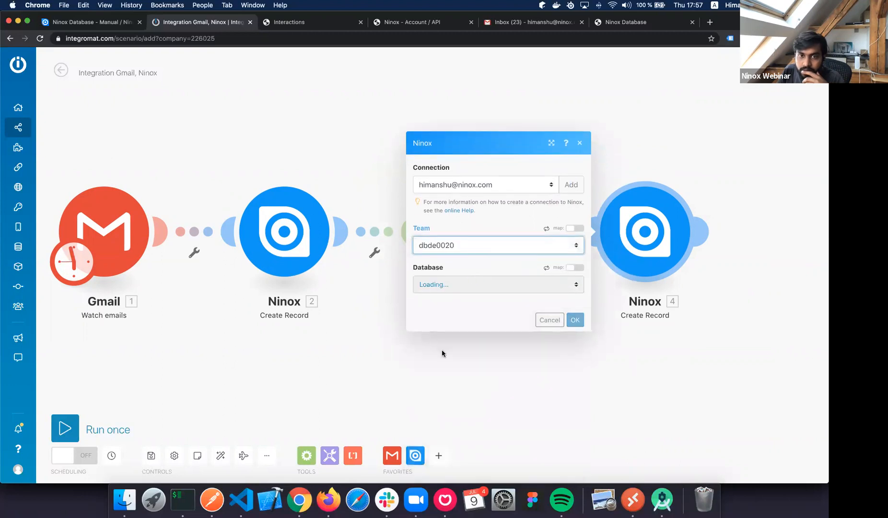
pyautogui.click(448, 285)
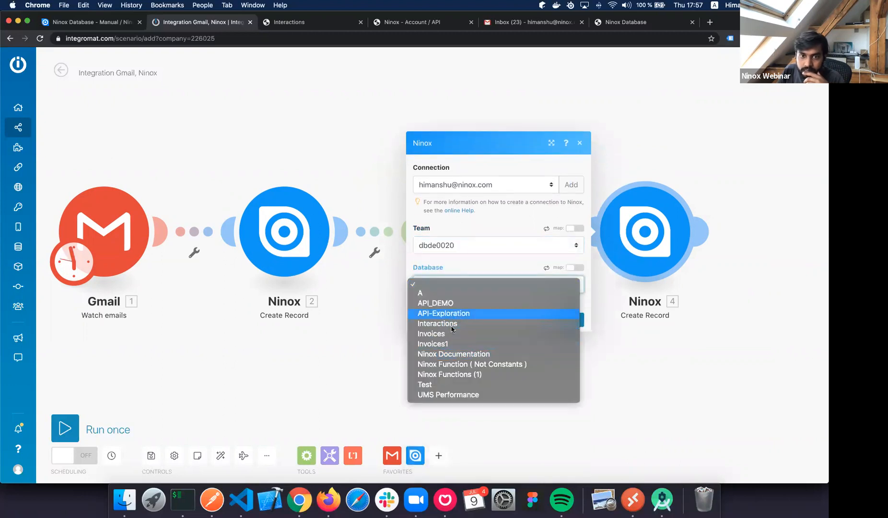
pyautogui.click(470, 323)
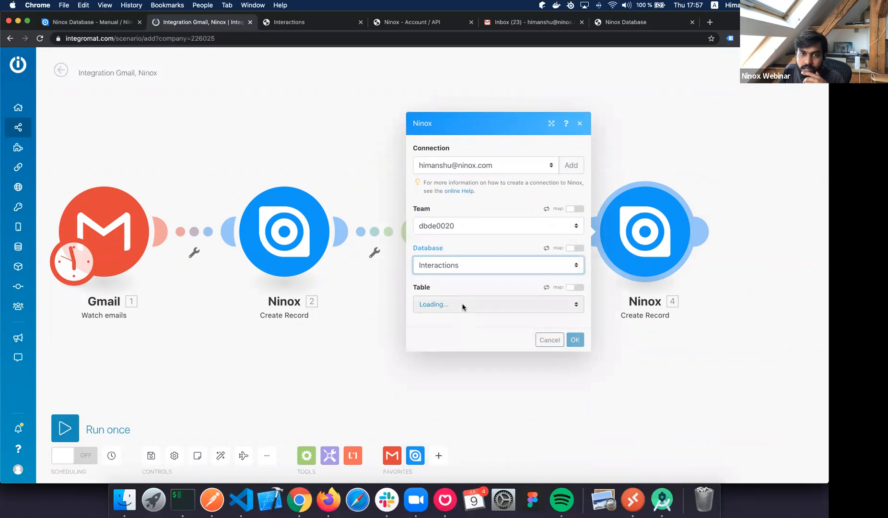
pyautogui.click(462, 310)
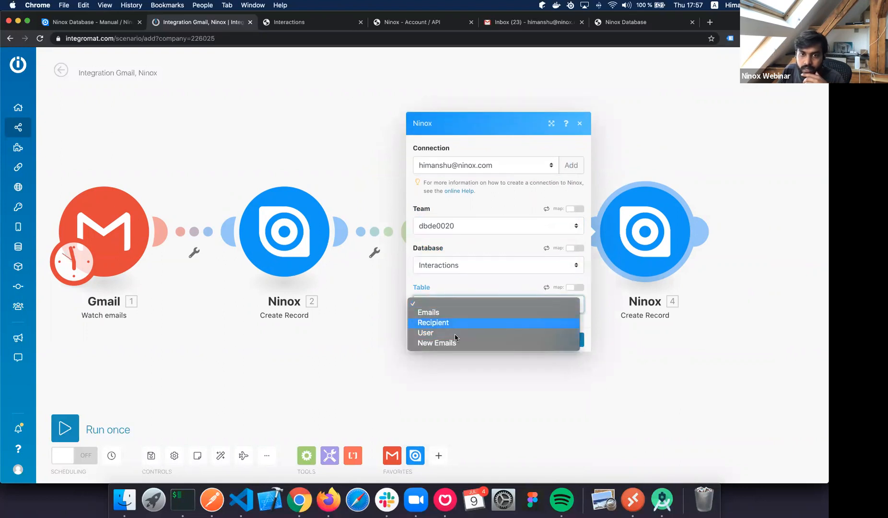
pyautogui.click(457, 333)
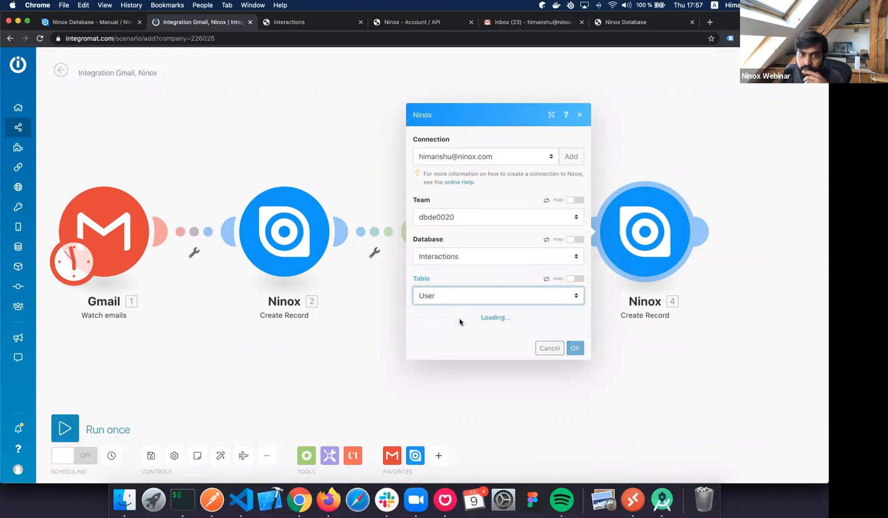
pyautogui.click(462, 326)
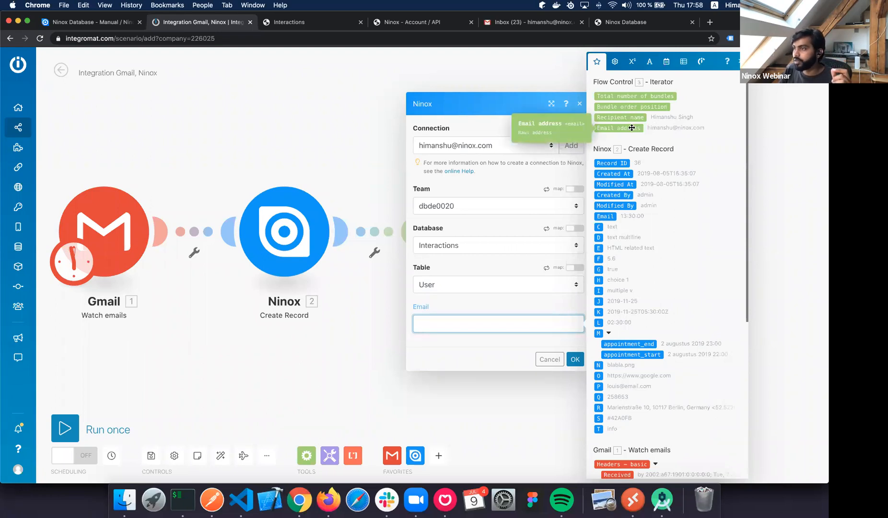
pyautogui.moveTo(632, 127); pyautogui.dragTo(460, 324)
pyautogui.click(576, 360)
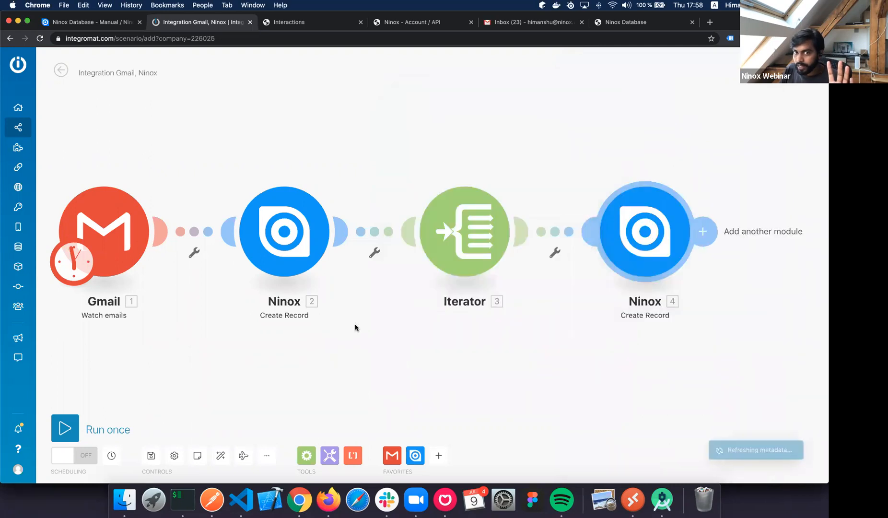
# Rename the first Ninox module to 'Create Sender'.
pyautogui.doubleClick(287, 315)
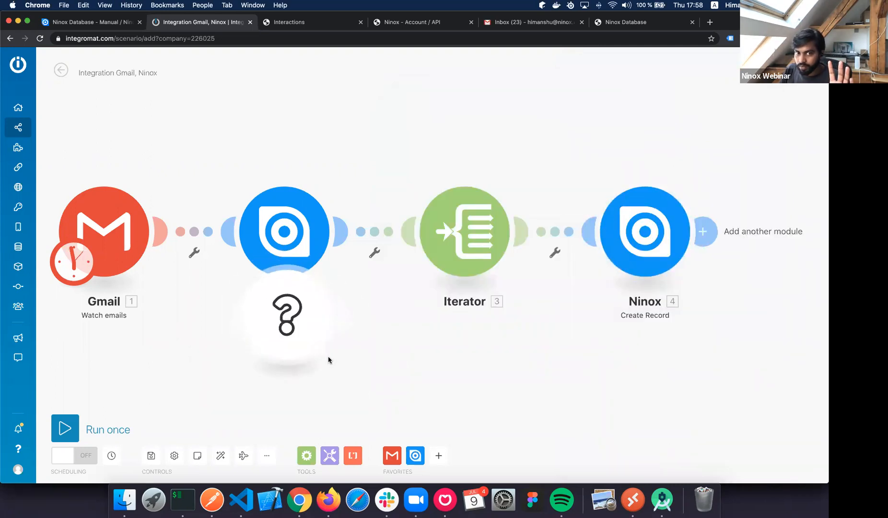
pyautogui.rightClick(285, 320)
pyautogui.rightClick(329, 311)
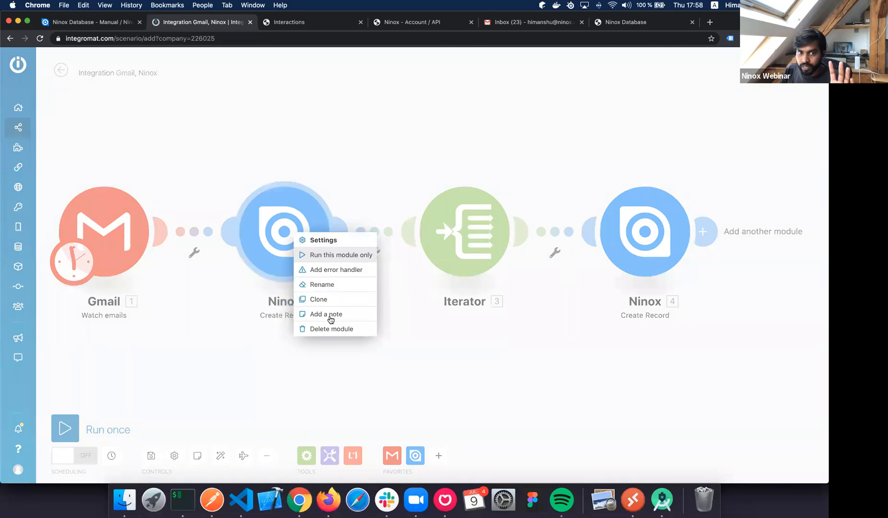
pyautogui.click(327, 283)
pyautogui.write('Create Sender')
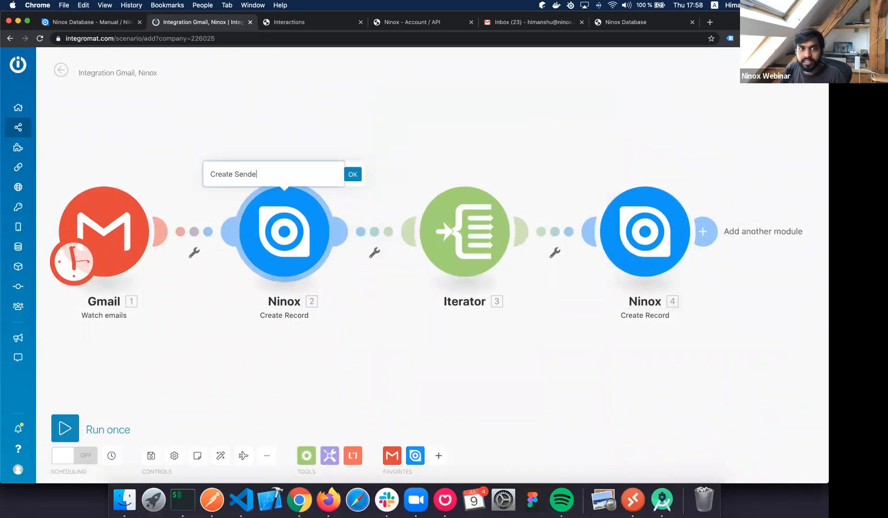
pyautogui.press('Return')
# Rename the second Ninox module 'Create Recipient' and the Iterator 'Iterate on all recipients'.
pyautogui.rightClick(650, 242)
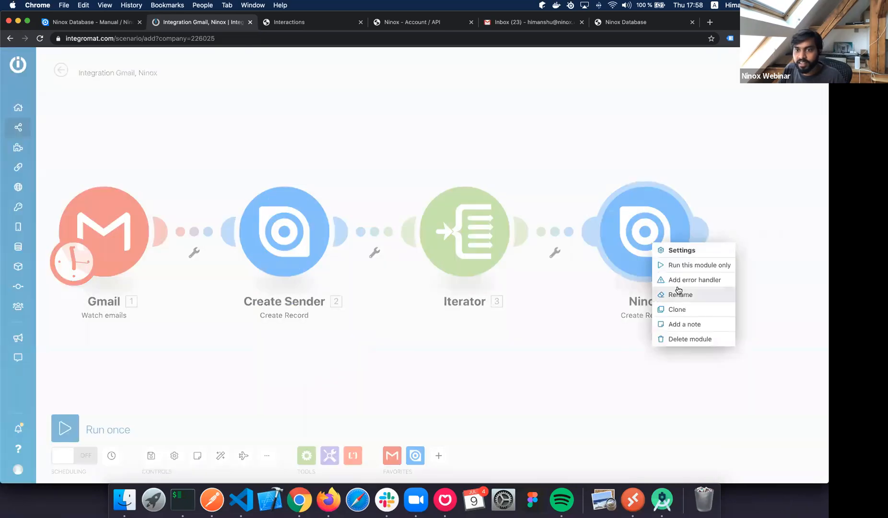
pyautogui.click(679, 291)
pyautogui.write('Create Recipient')
pyautogui.press('Return')
pyautogui.rightClick(481, 244)
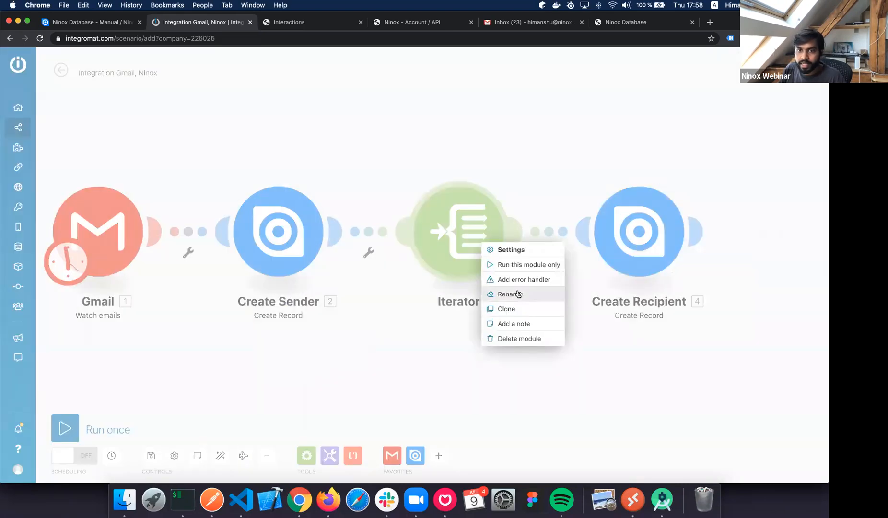
pyautogui.click(518, 294)
pyautogui.write('Iterate on all recipi')
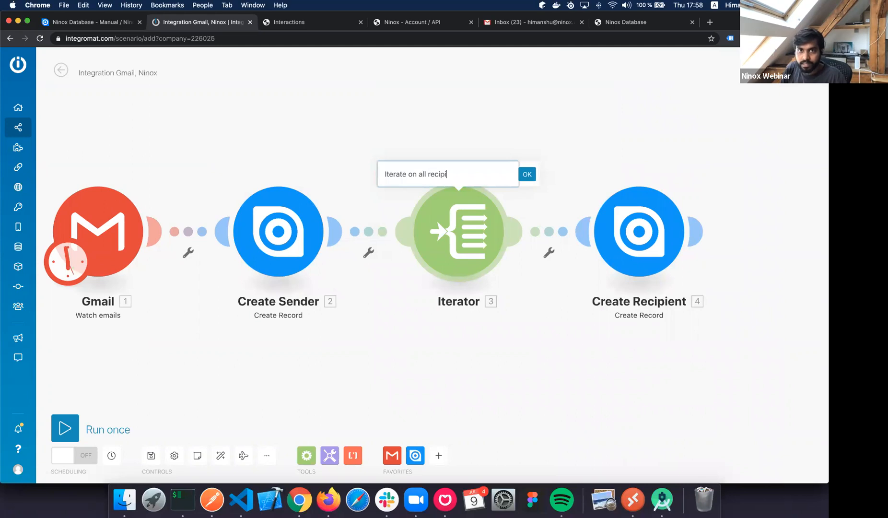
pyautogui.write('ents')
# Confirm the Iterator name and add a Ninox Create Record step after Create Recipient, using the work connection.
pyautogui.press('Return')
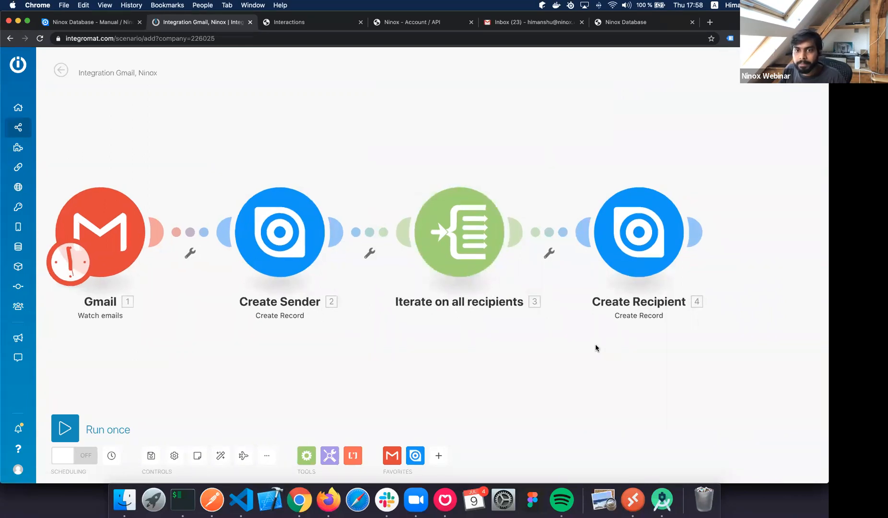
pyautogui.scroll(-2, 597, 345)
pyautogui.moveTo(727, 223); pyautogui.dragTo(679, 189)
pyautogui.click(628, 218)
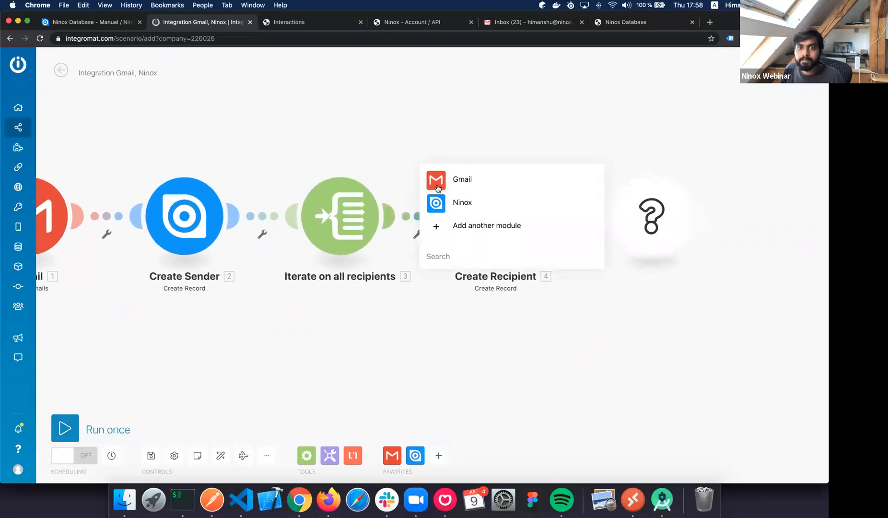
pyautogui.click(472, 202)
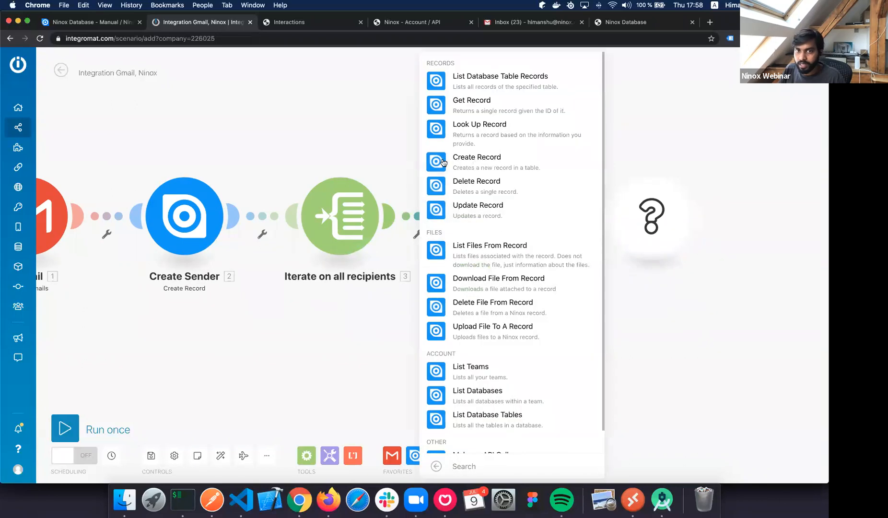
pyautogui.click(443, 162)
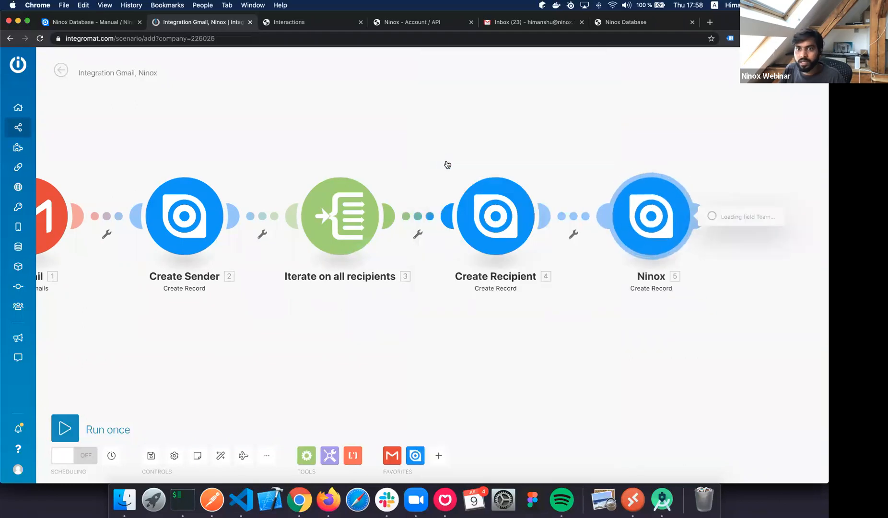
pyautogui.click(471, 190)
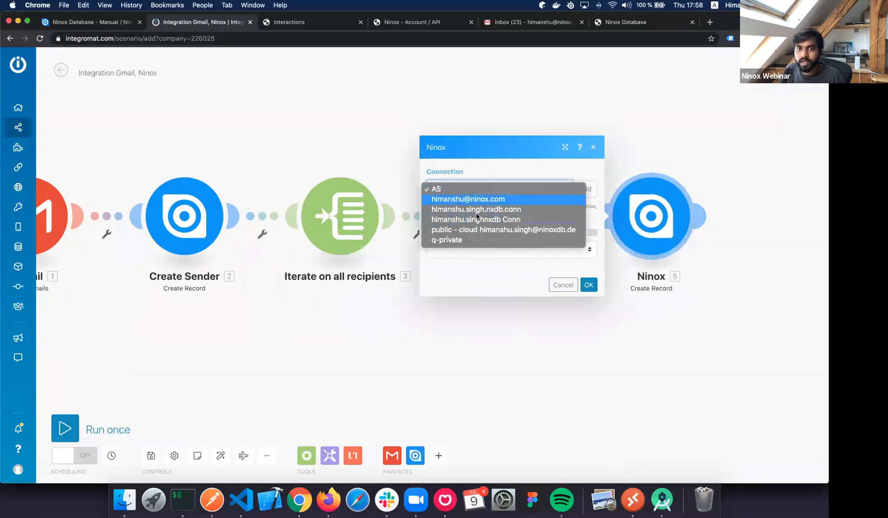
pyautogui.click(467, 199)
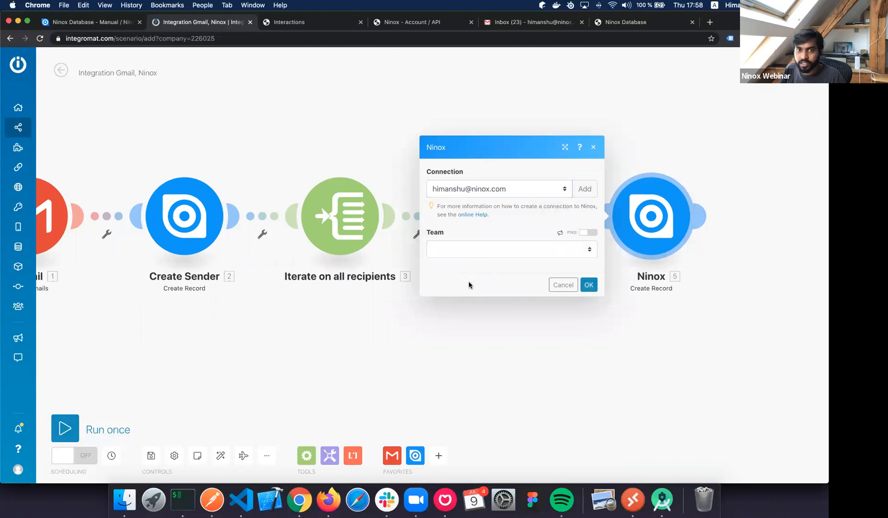
# Target team dbde0020, database Interactions and table Emails in the new Ninox module.
pyautogui.click(470, 250)
pyautogui.click(467, 390)
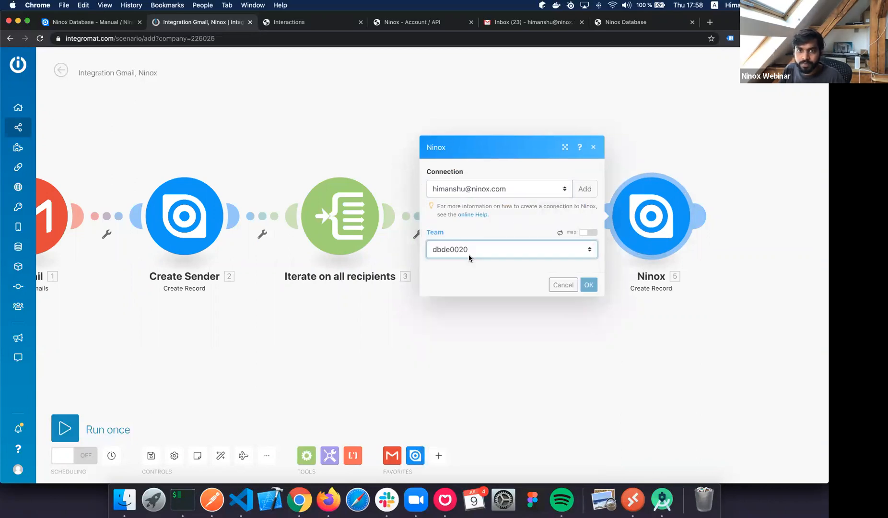
pyautogui.click(468, 272)
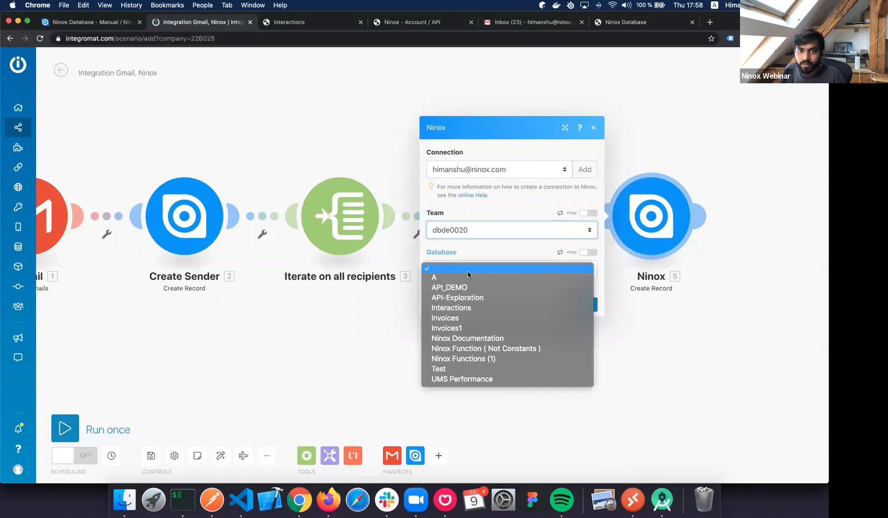
pyautogui.click(461, 309)
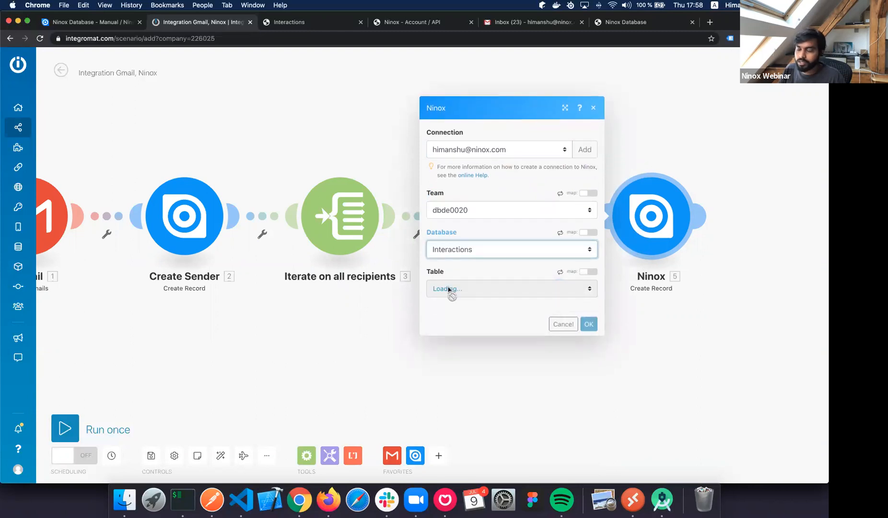
pyautogui.click(448, 290)
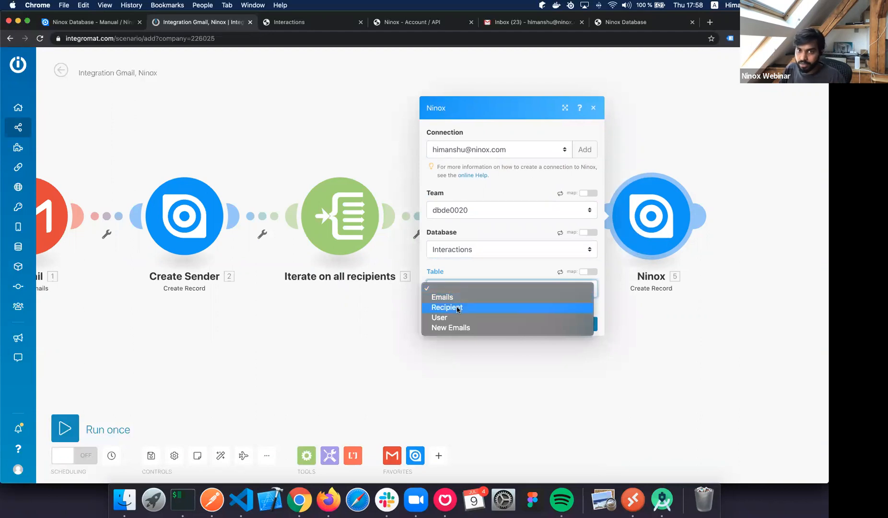
pyautogui.click(456, 298)
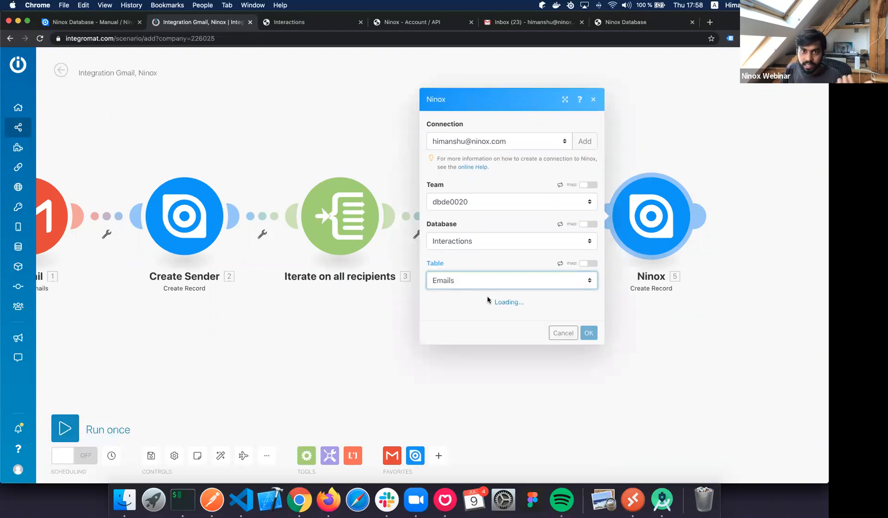
pyautogui.click(470, 283)
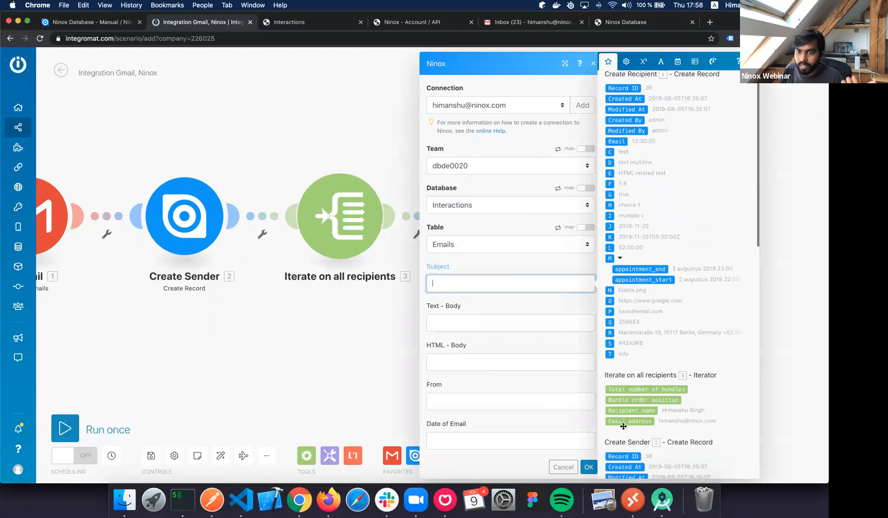
# Map the Gmail Subject and Text content into the Ninox Subject and Text - Body fields.
pyautogui.scroll(-3, 623, 426)
pyautogui.scroll(-20, 633, 408)
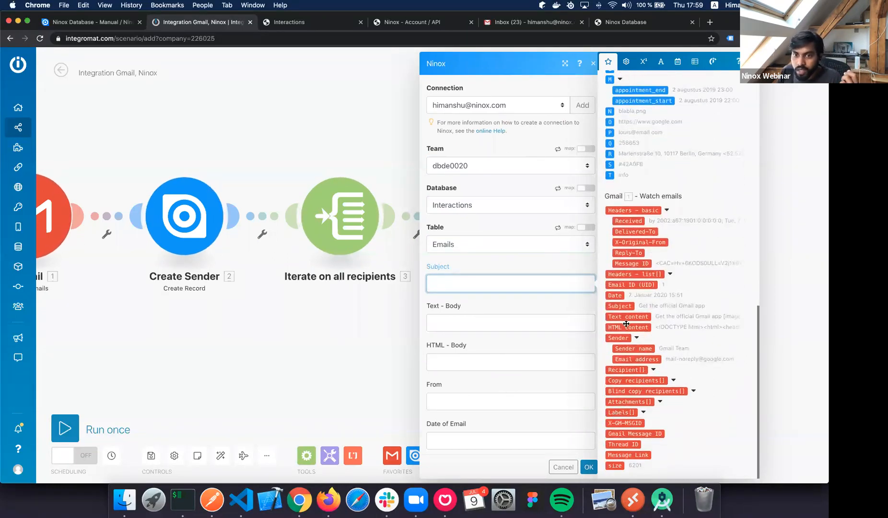
pyautogui.click(620, 305)
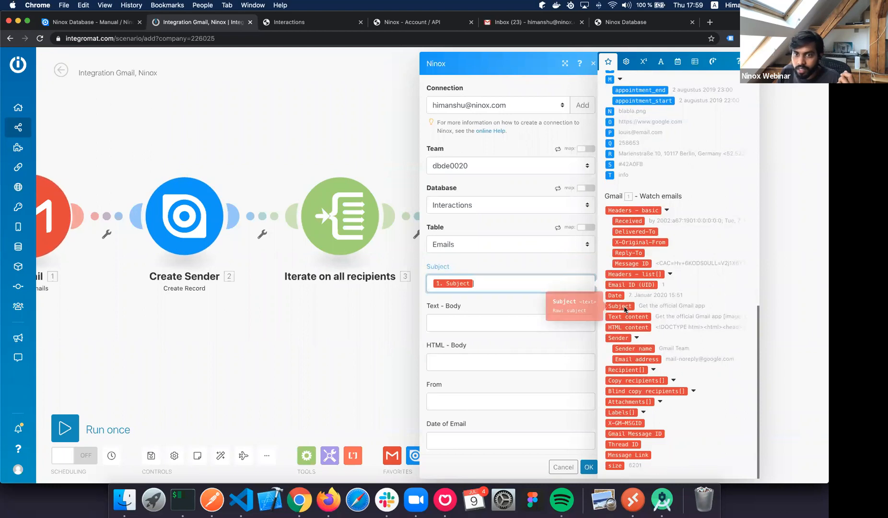
pyautogui.click(464, 325)
pyautogui.scroll(-5, 668, 344)
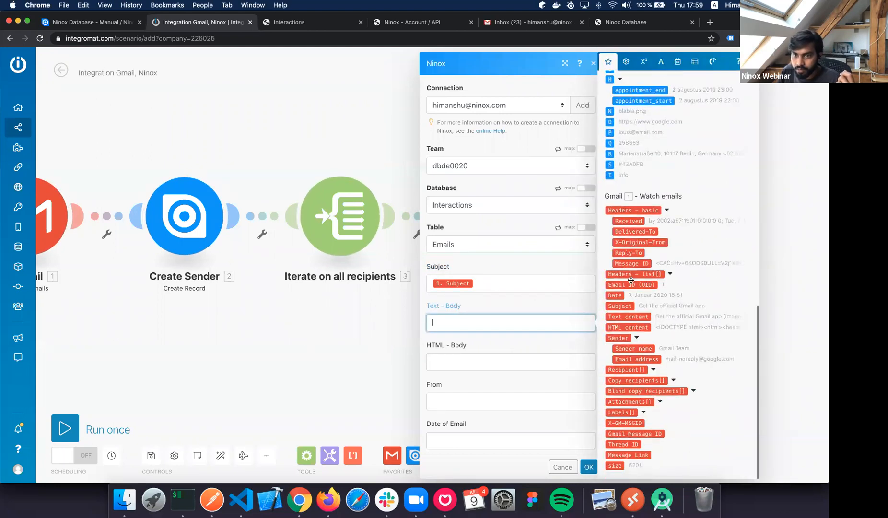
pyautogui.click(632, 322)
pyautogui.click(476, 363)
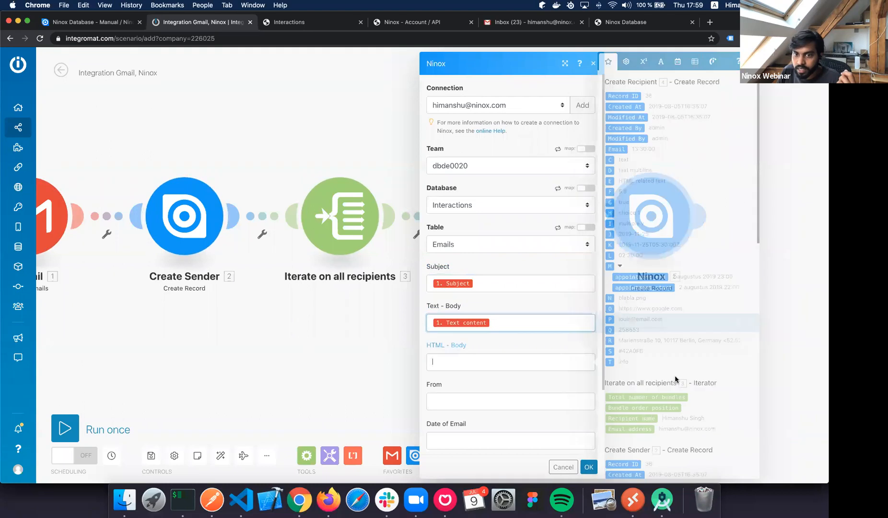
# Map the Gmail HTML content into HTML - Body and close the mapping panel.
pyautogui.click(629, 326)
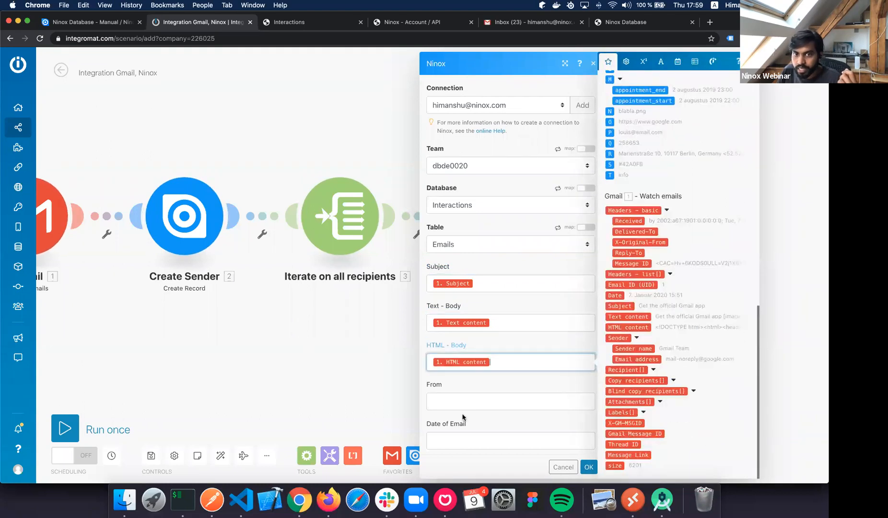
pyautogui.click(463, 407)
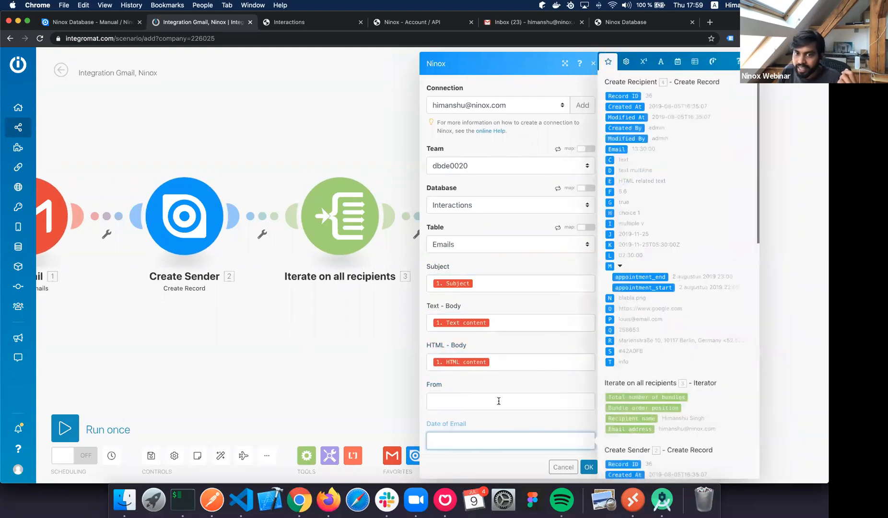
pyautogui.click(573, 379)
pyautogui.scroll(-3, 516, 400)
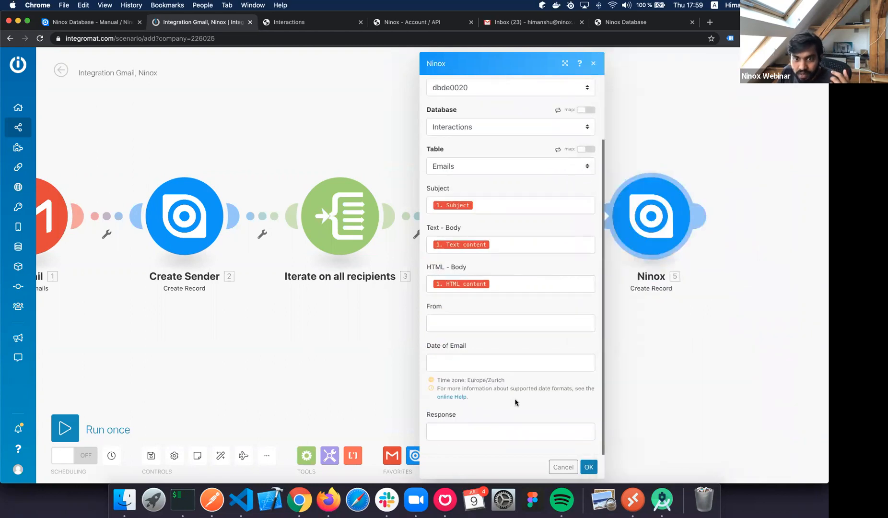
pyautogui.scroll(1, 485, 325)
pyautogui.scroll(-1, 485, 327)
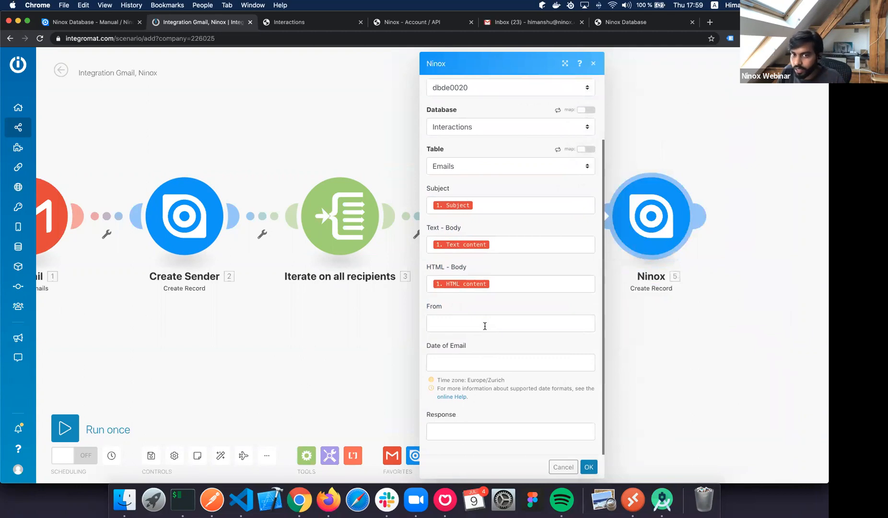
pyautogui.click(590, 470)
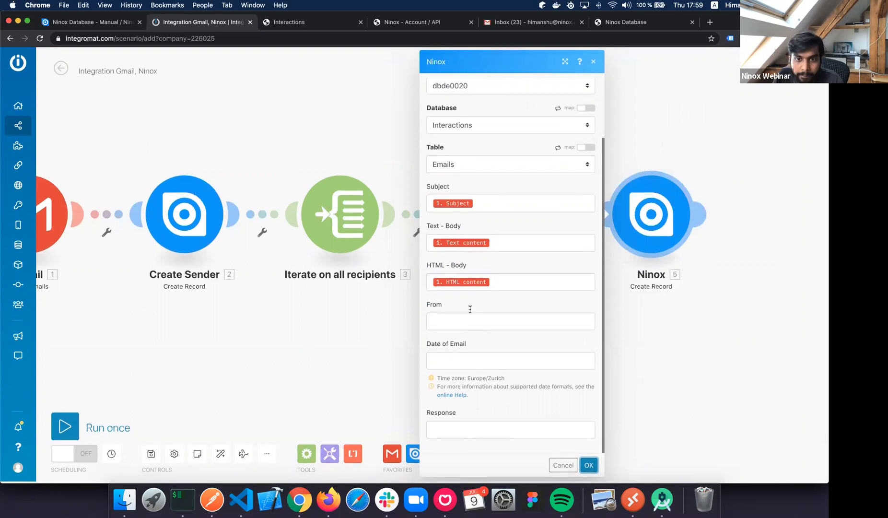
pyautogui.scroll(3, 474, 354)
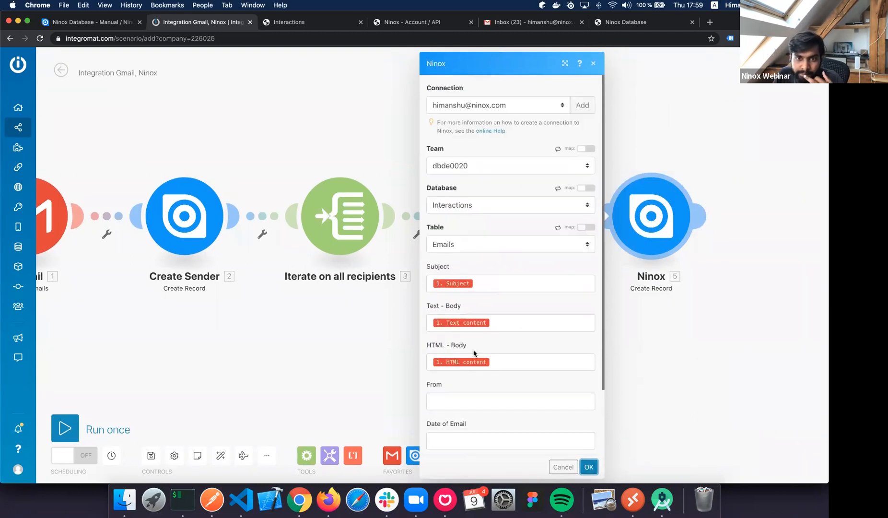
# Switch the Ninox step's target table from Emails to New Emails.
pyautogui.click(476, 251)
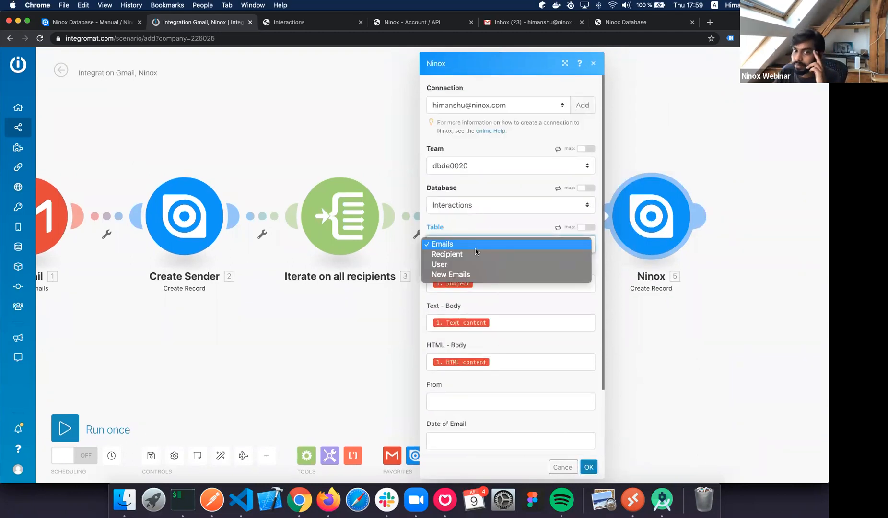
pyautogui.click(471, 275)
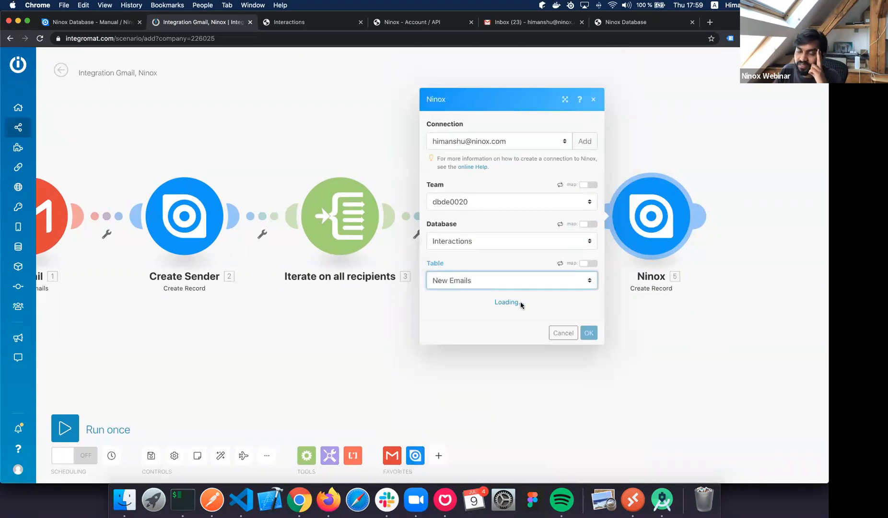
pyautogui.scroll(-5, 511, 301)
pyautogui.click(472, 317)
pyautogui.click(473, 396)
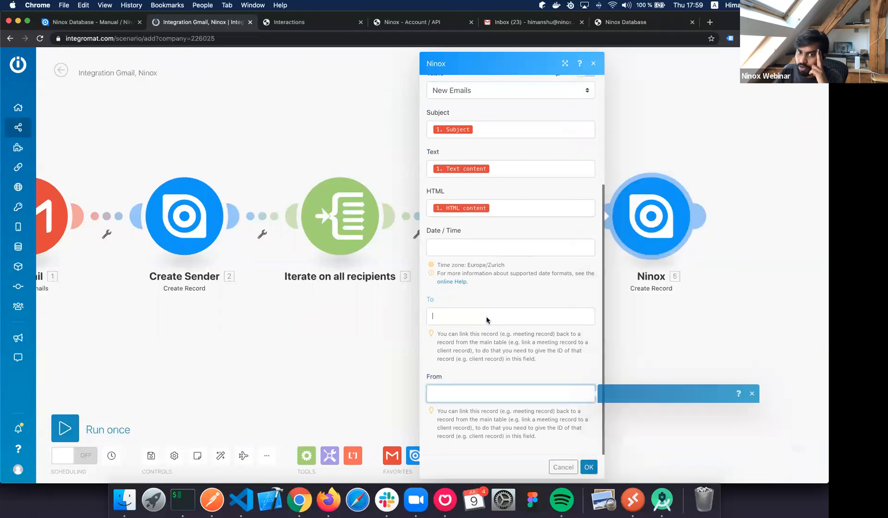
pyautogui.click(489, 316)
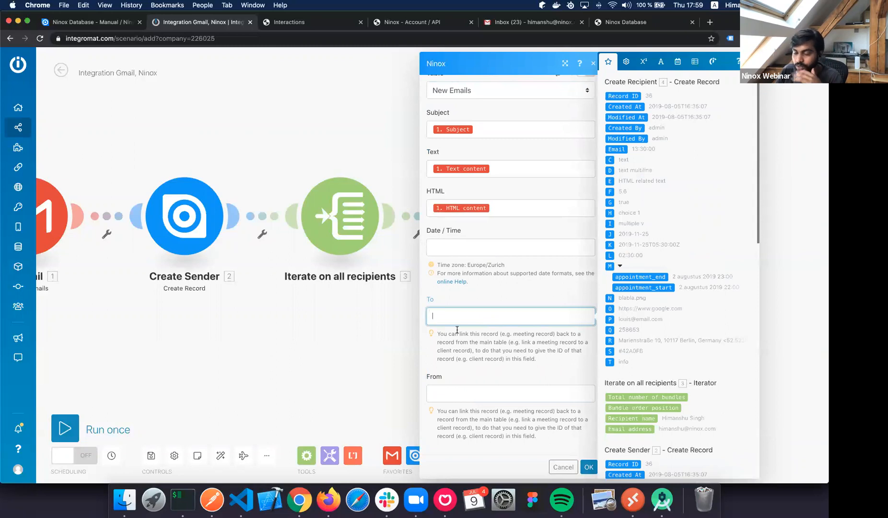
# Link From to Create Sender Record ID and To to Create Recipient Record ID.
pyautogui.click(472, 392)
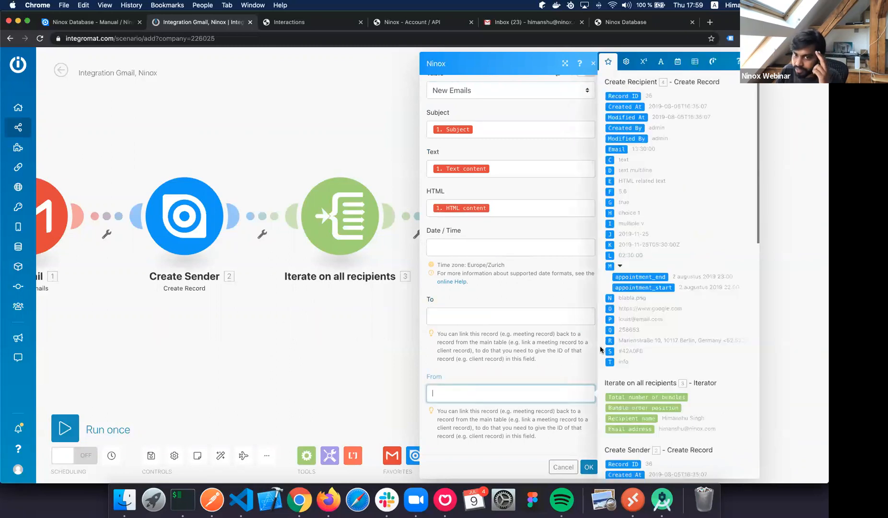
pyautogui.scroll(-11, 629, 347)
pyautogui.scroll(11, 630, 347)
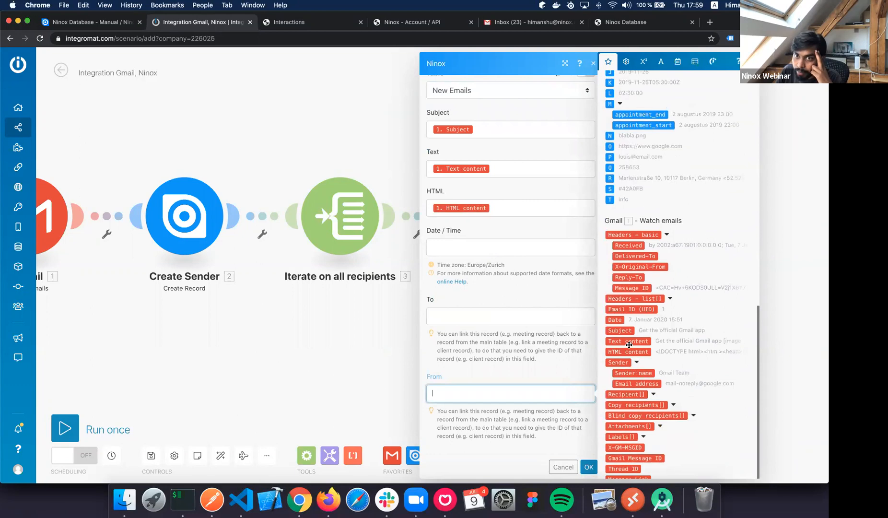
pyautogui.hscroll(-2, 312, 301)
pyautogui.hscroll(2, 312, 302)
pyautogui.scroll(-8, 674, 233)
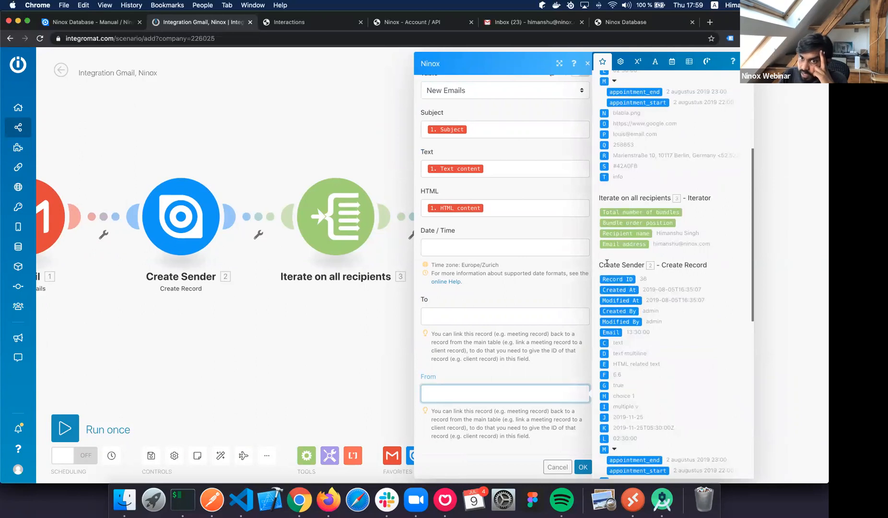
pyautogui.click(639, 280)
pyautogui.click(508, 317)
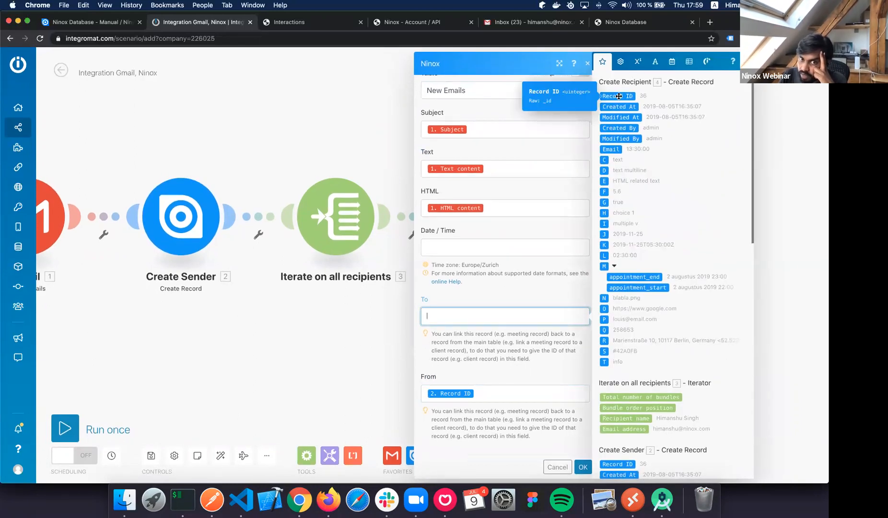
pyautogui.click(619, 96)
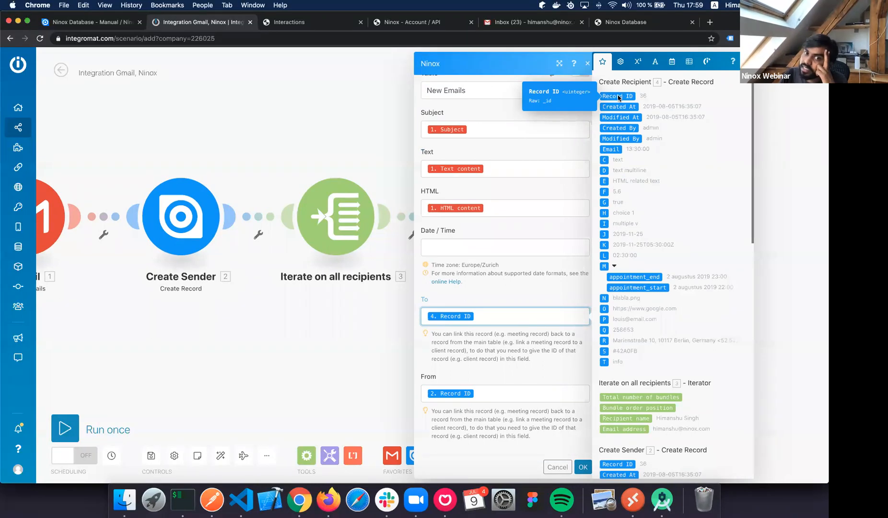
# Map Date / Time to the Gmail Date and save the Ninox module with OK.
pyautogui.click(464, 245)
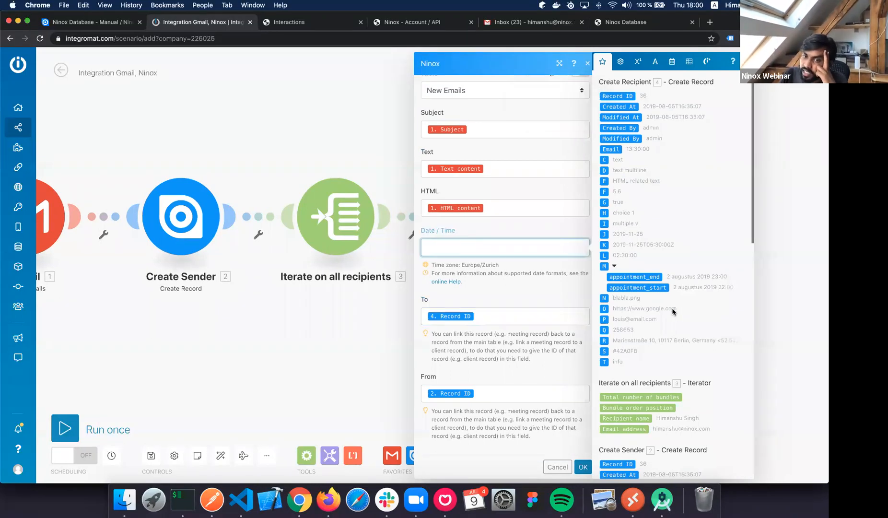
pyautogui.scroll(-10, 674, 312)
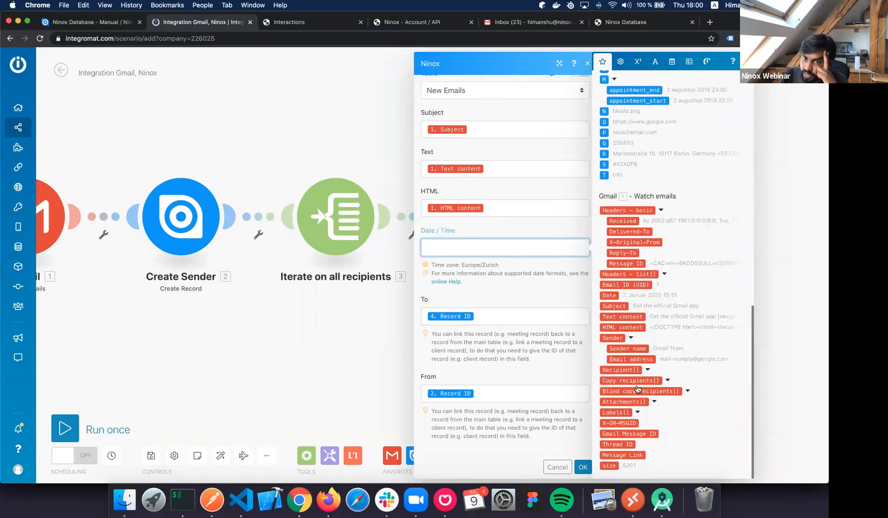
pyautogui.click(611, 296)
pyautogui.click(588, 470)
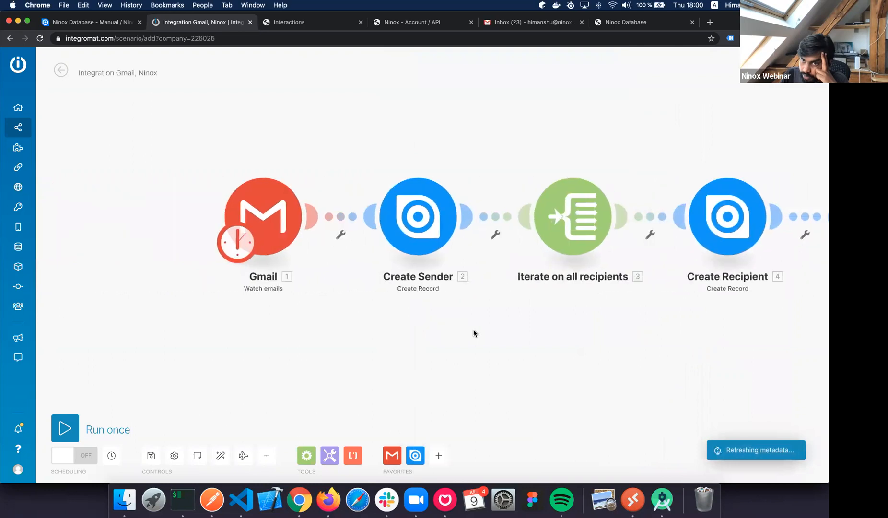
# Move the Ninox 5 module right, then show Ninox's User table with the two stored addresses.
pyautogui.hscroll(2, 474, 333)
pyautogui.scroll(-3, 560, 365)
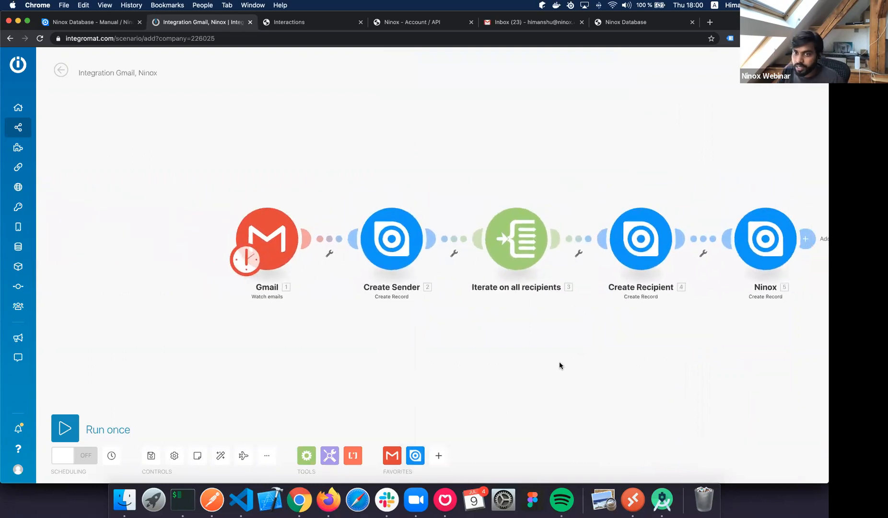
pyautogui.hscroll(2, 560, 366)
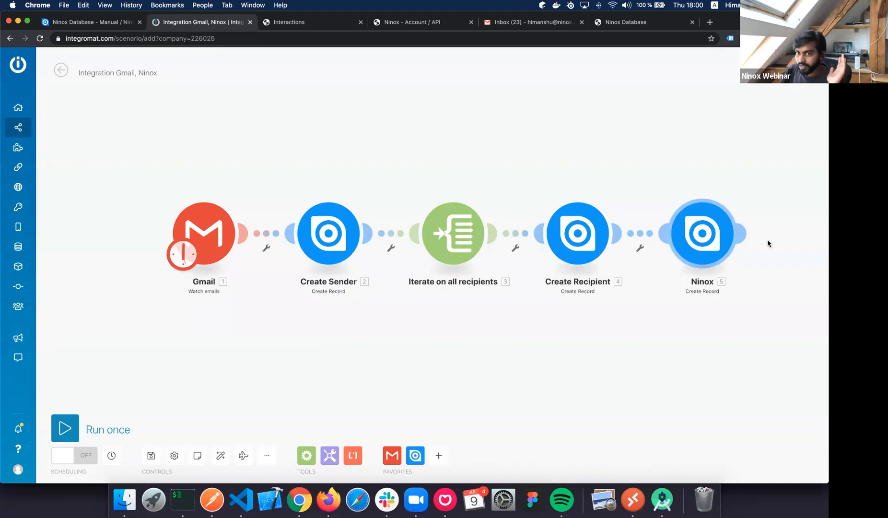
pyautogui.moveTo(700, 239); pyautogui.dragTo(768, 239)
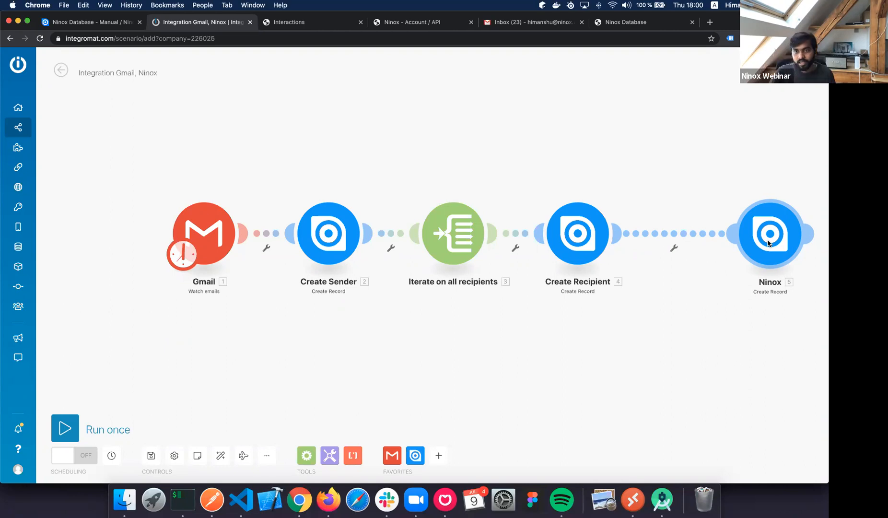
pyautogui.scroll(-2, 768, 243)
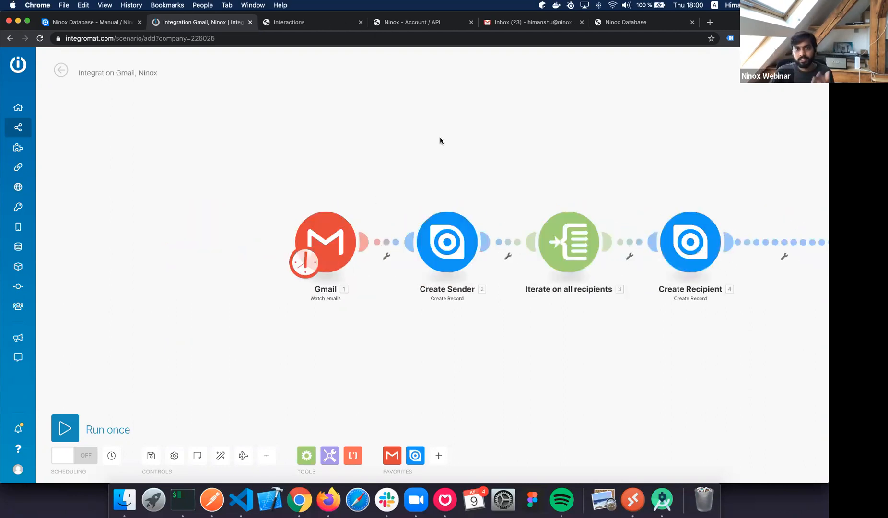
pyautogui.scroll(-2, 461, 146)
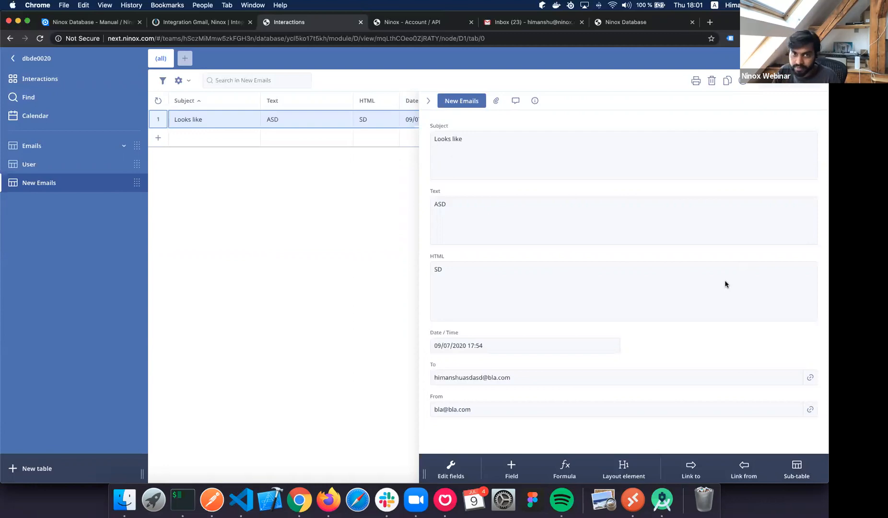
pyautogui.click(77, 166)
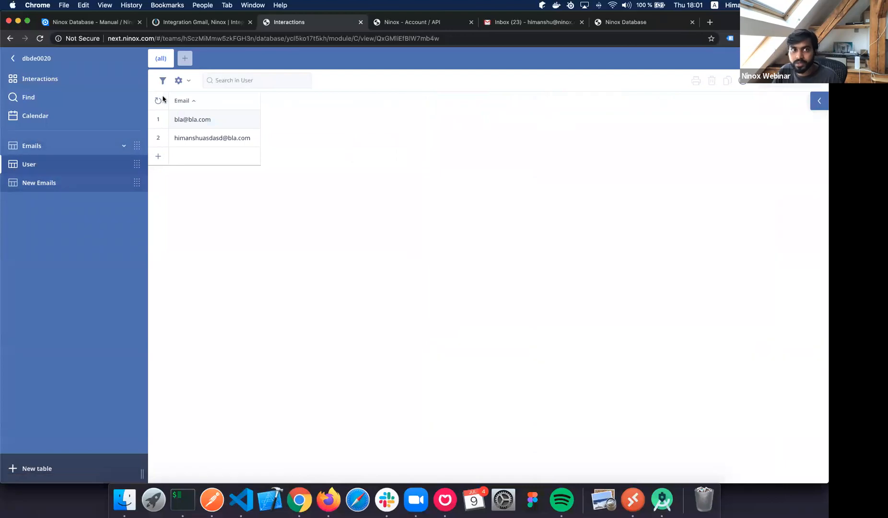
# Go to the Interactions database home and open its Console, glancing at Security on the way.
pyautogui.click(36, 80)
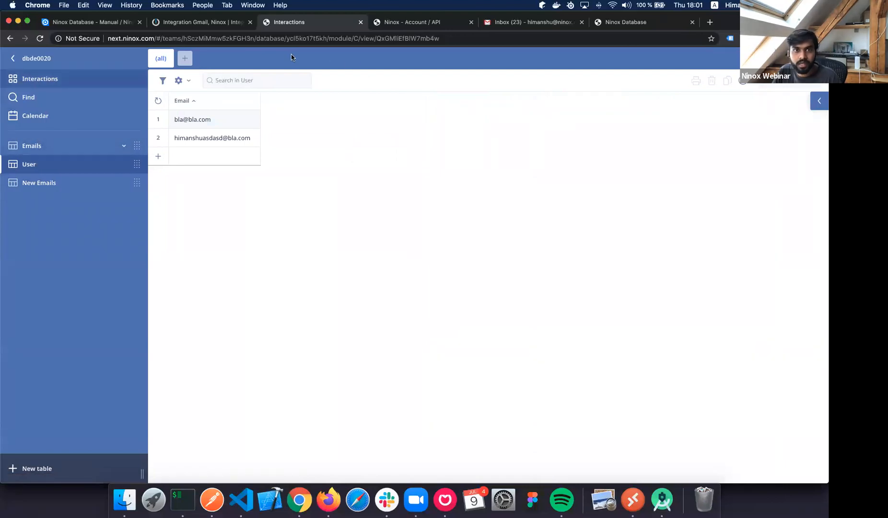
pyautogui.click(362, 60)
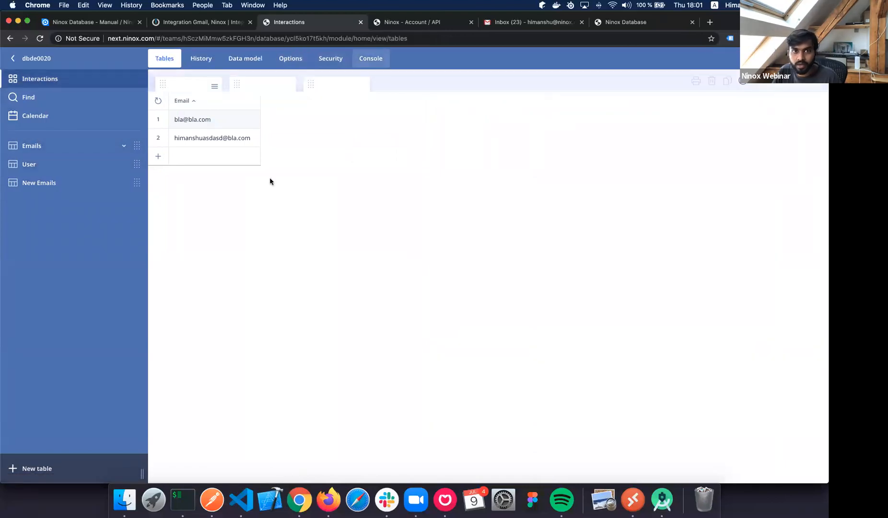
pyautogui.click(317, 61)
pyautogui.click(363, 60)
pyautogui.click(336, 60)
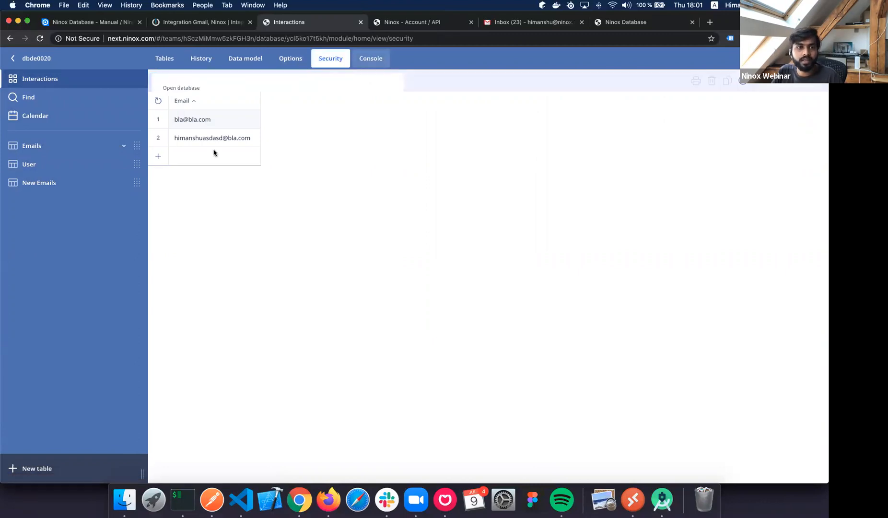
pyautogui.click(247, 148)
pyautogui.press('super+r')
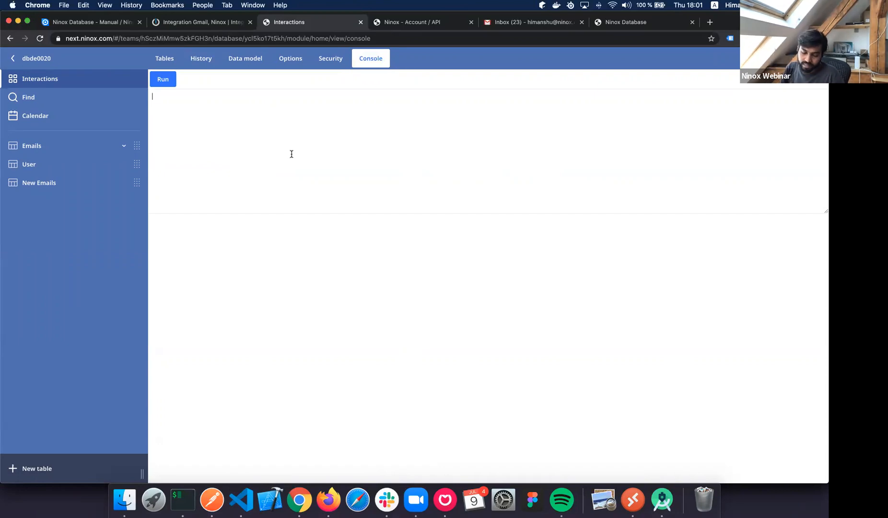
# Type the query (select User where Email = "…") using the recipient's email address.
pyautogui.write('select')
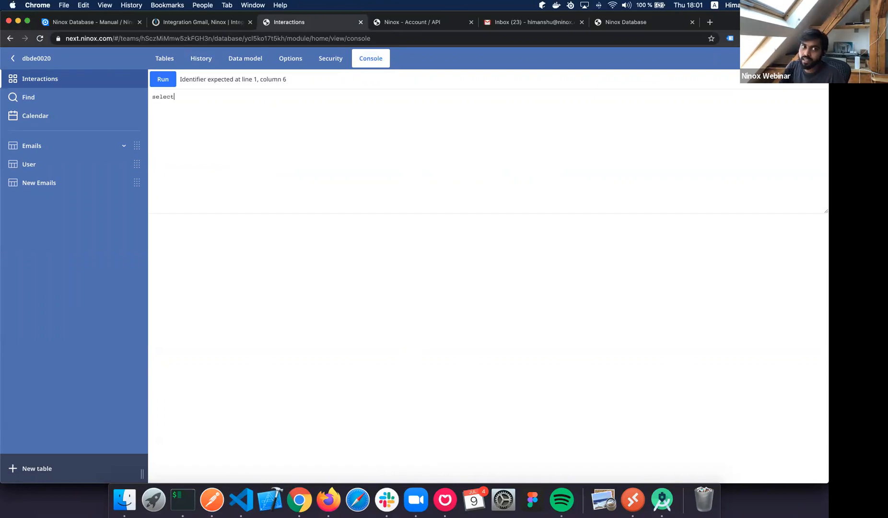
pyautogui.write(' U')
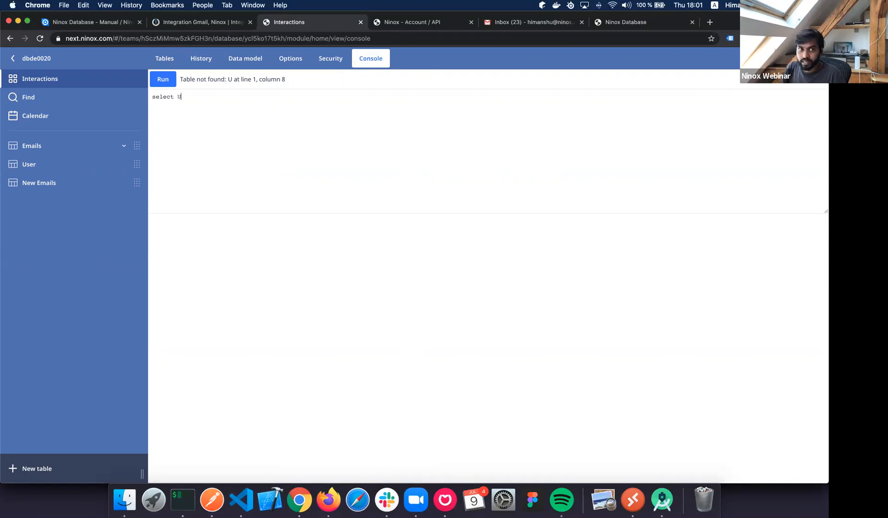
pyautogui.write('ser)')
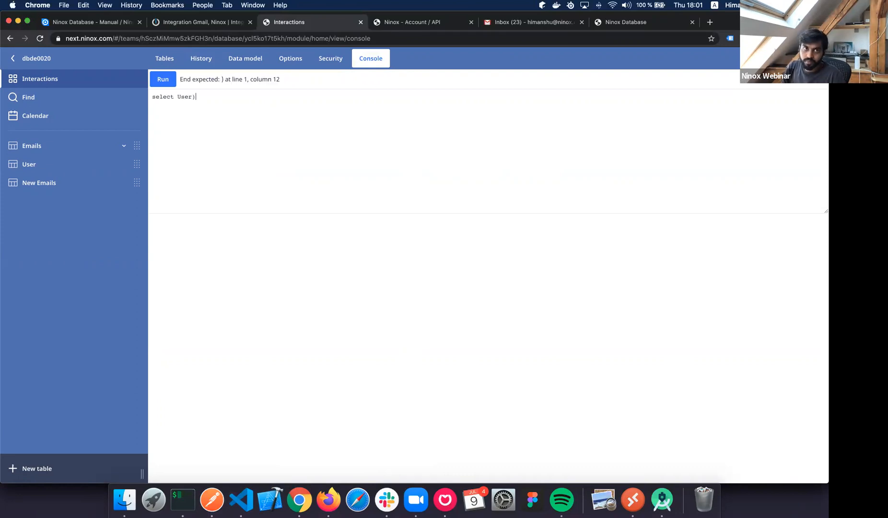
pyautogui.hotkey('alt', 'Left')
pyautogui.hotkey('alt', 'Left')
pyautogui.write('(')
pyautogui.hotkey('alt', 'Right')
pyautogui.hotkey('alt', 'Right')
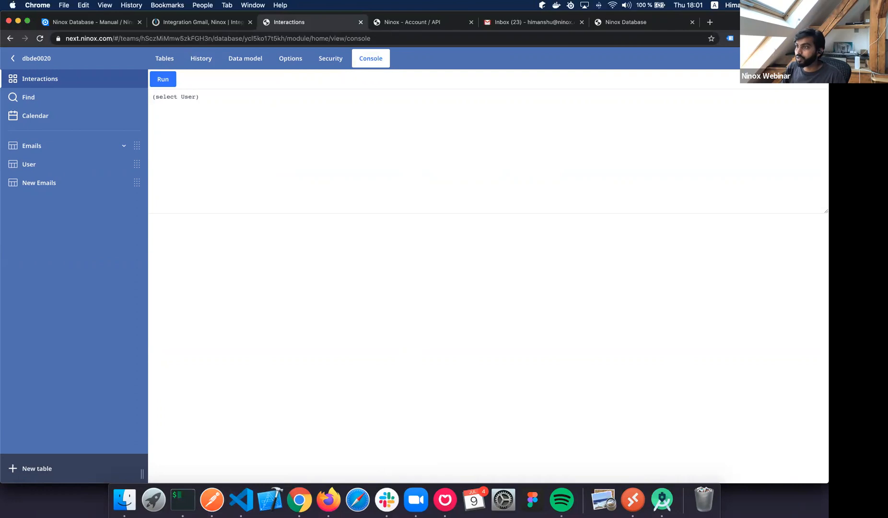
pyautogui.write('where ')
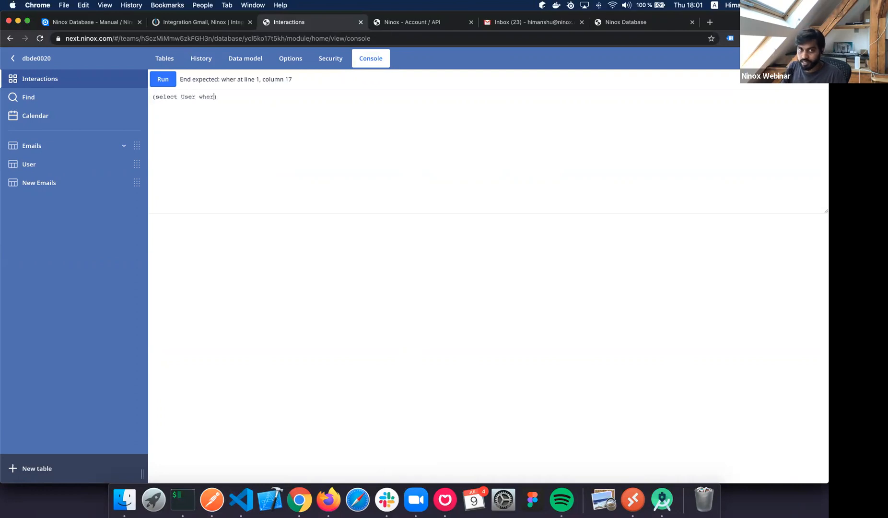
pyautogui.write('Email ')
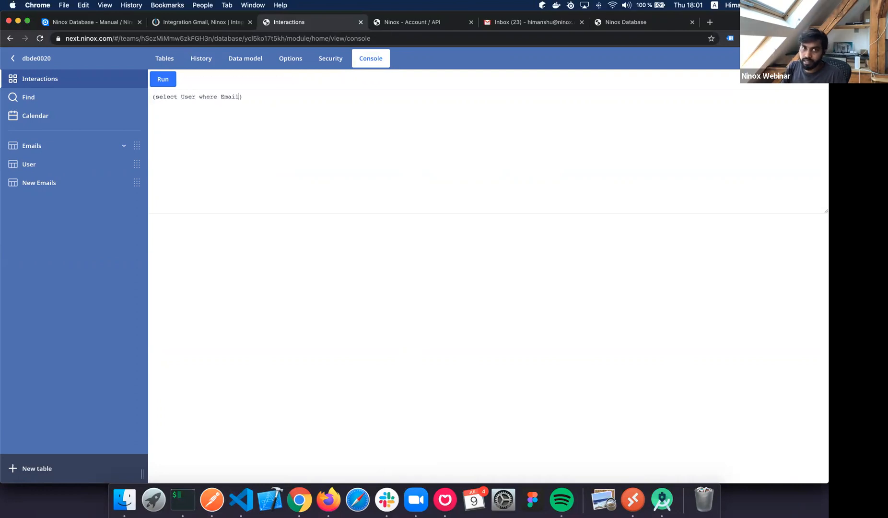
pyautogui.write('= ""')
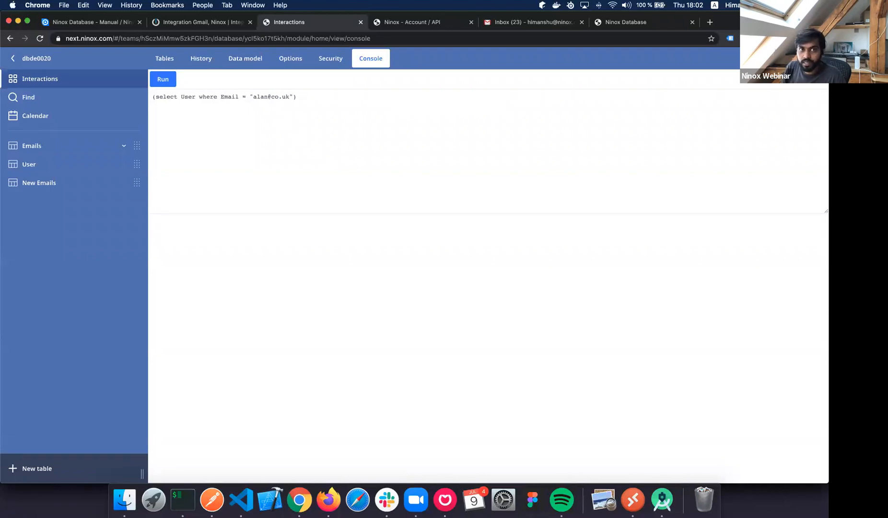
# Wrap the query in first(...).Email and begin the 'let to' assignment in front of it.
pyautogui.press('super+a')
pyautogui.press('BackSpace')
pyautogui.press('super+v')
pyautogui.press('BackSpace')
pyautogui.write('(')
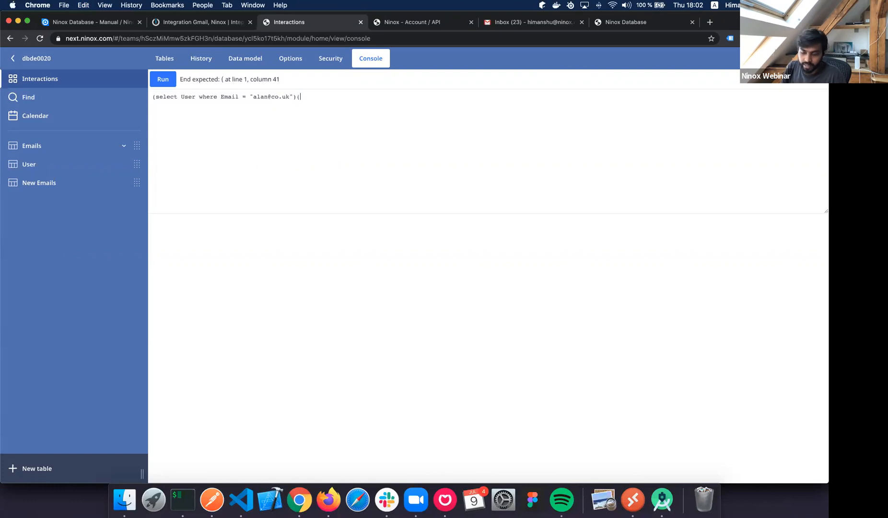
pyautogui.press('BackSpace')
pyautogui.write(')')
pyautogui.press('super+Left')
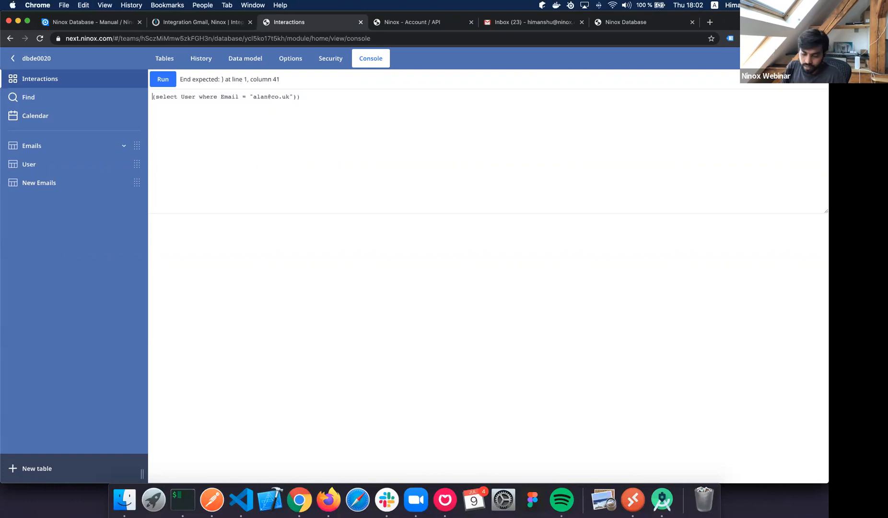
pyautogui.write('(')
pyautogui.write('first')
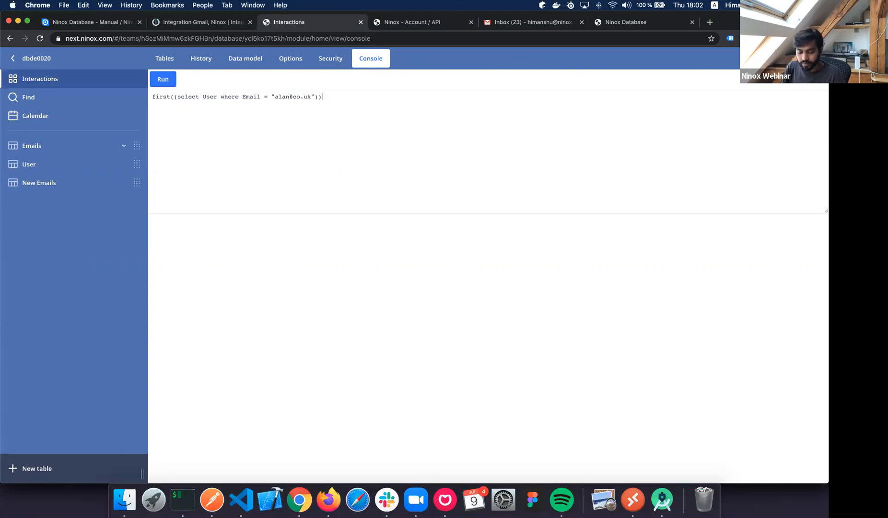
pyautogui.write('.EAmi')
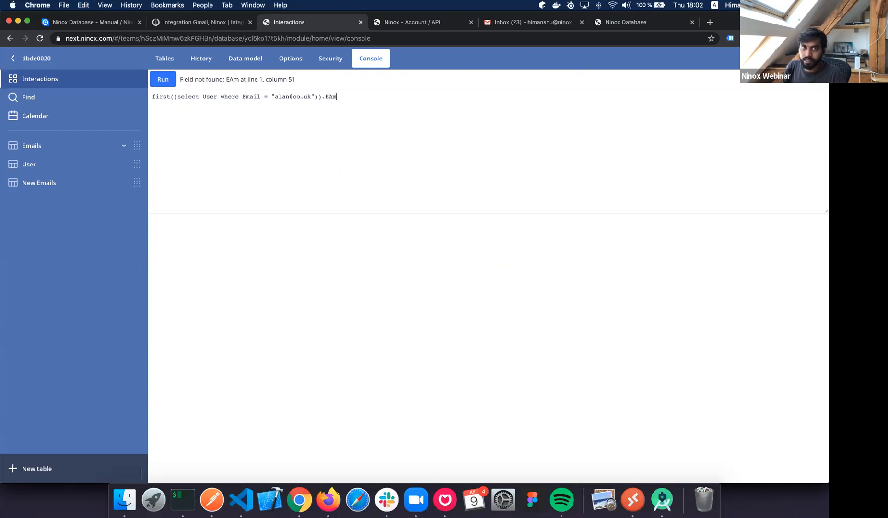
pyautogui.press('BackSpace')
pyautogui.press('BackSpace')
pyautogui.press('BackSpace')
pyautogui.write('mail')
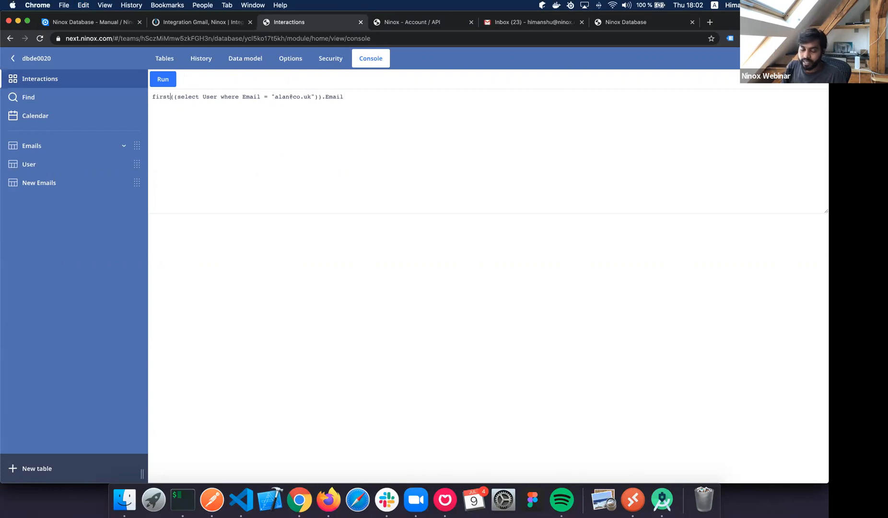
pyautogui.write('let to')
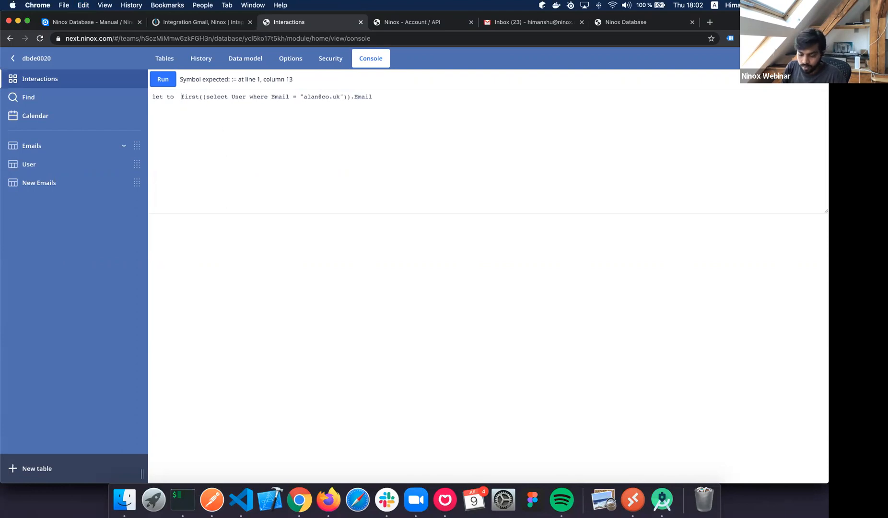
pyautogui.press('Left')
# Complete the line as 'let to := first((select User where Email = "…")).Email;'.
pyautogui.write(':=')
pyautogui.click(416, 100)
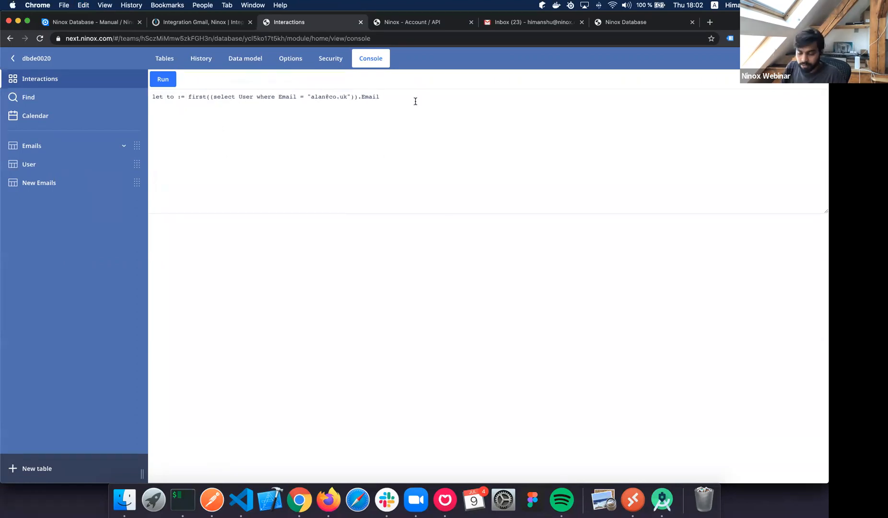
pyautogui.write(';')
pyautogui.press('Return')
# Add a sendEmail call with to: to and from set to the sender's email address.
pyautogui.write('sendEmail()')
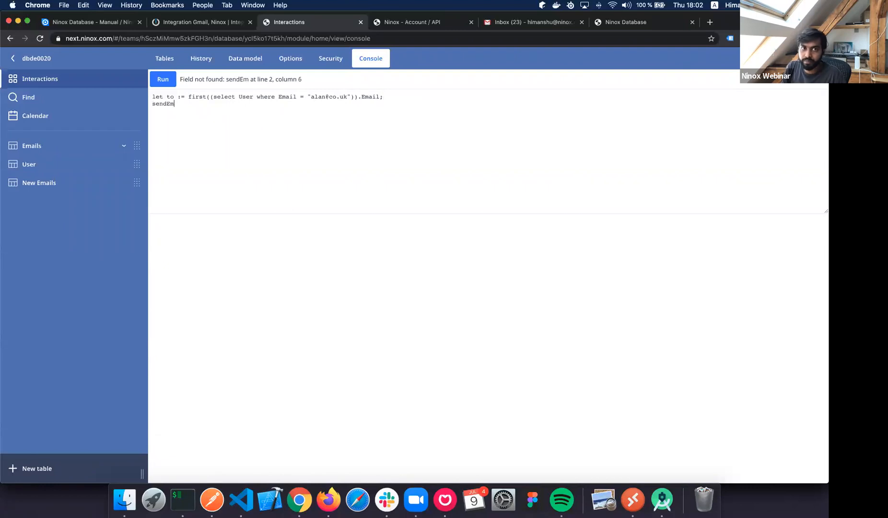
pyautogui.press('Left')
pyautogui.write('{}')
pyautogui.press('Left')
pyautogui.press('Return')
pyautogui.press('Return')
pyautogui.write('to: to,')
pyautogui.press('Return')
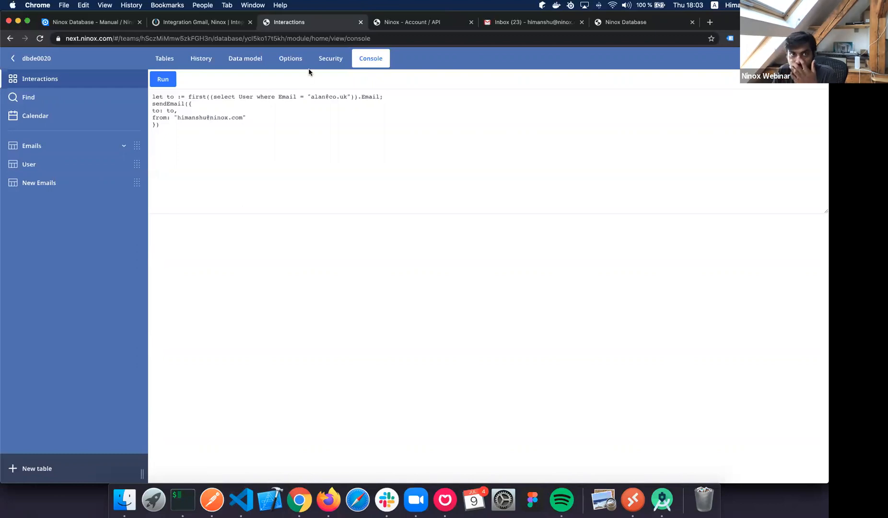
pyautogui.click(155, 27)
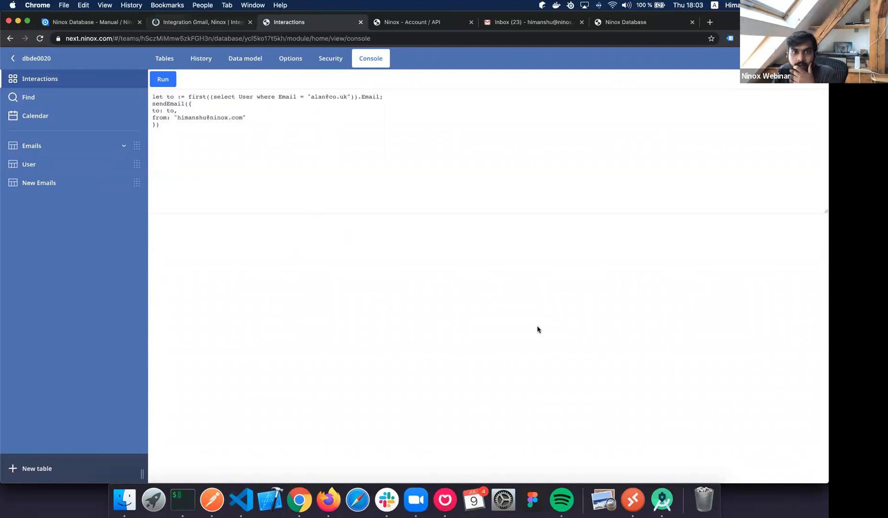
# Keep All emails as criteria and switch the Gmail trigger's filter type to Gmail filter.
pyautogui.click(385, 245)
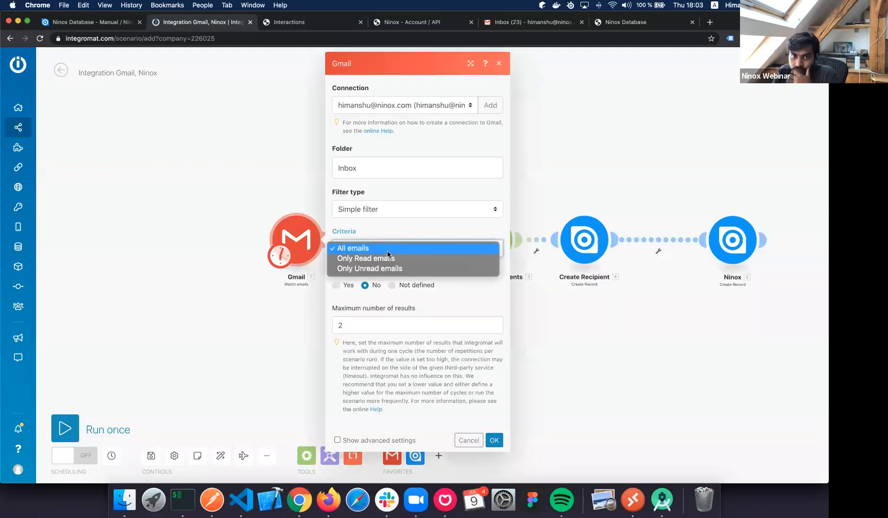
pyautogui.click(384, 211)
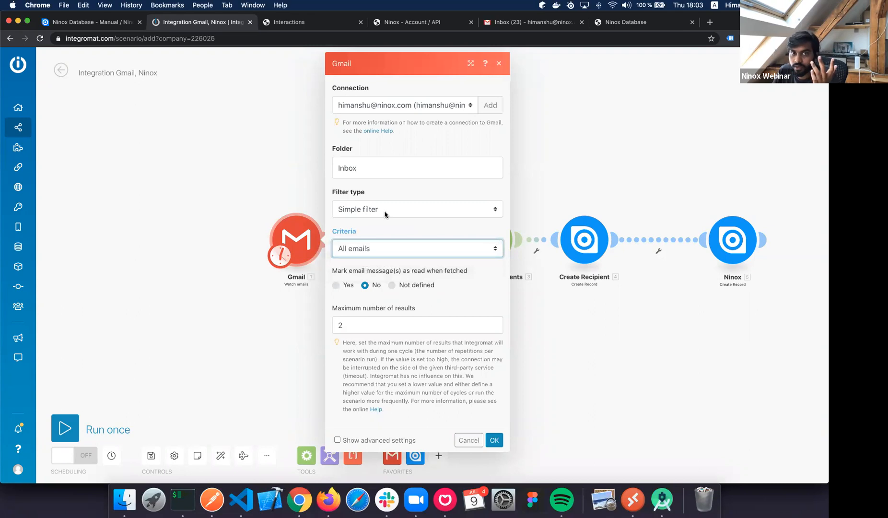
pyautogui.click(384, 216)
pyautogui.click(377, 220)
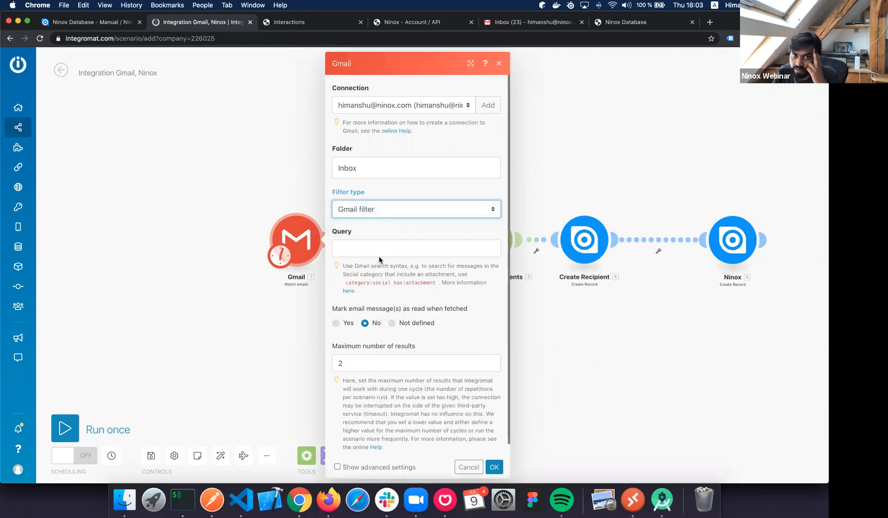
pyautogui.click(386, 246)
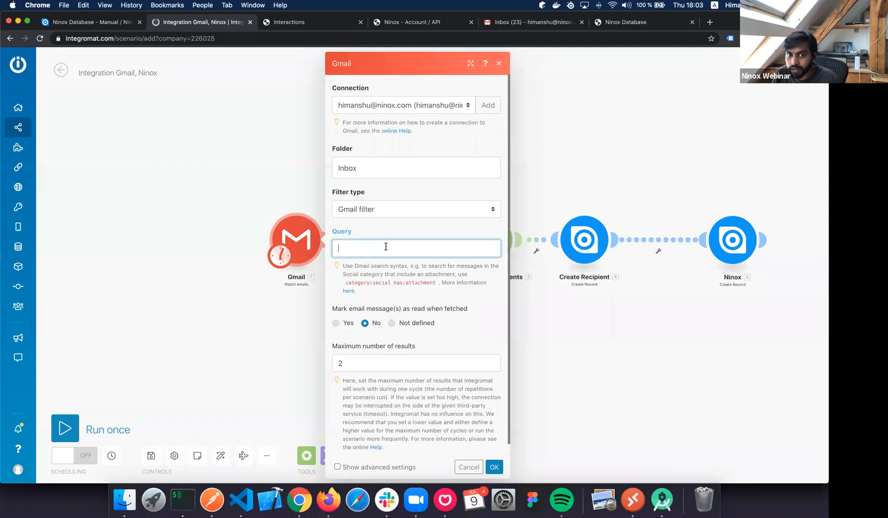
# Go over the Query hint examples, including attachment search, and open the search operators help page.
pyautogui.click(382, 264)
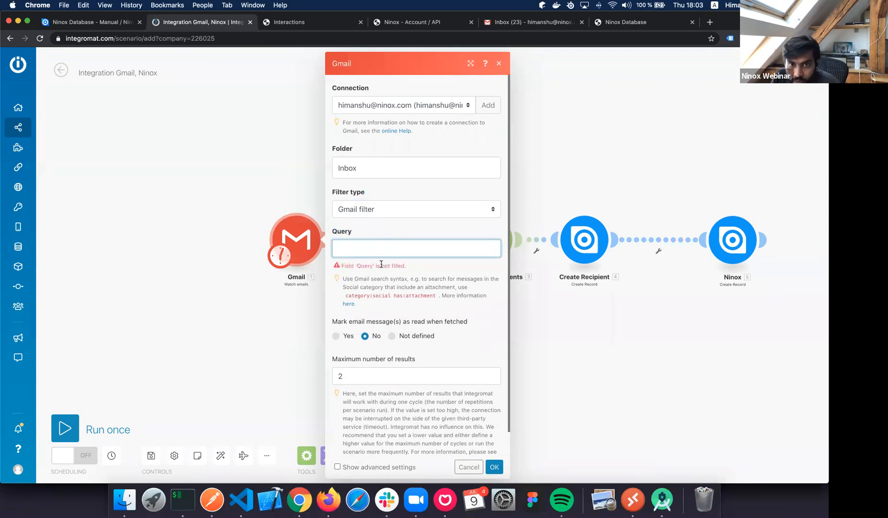
pyautogui.moveTo(414, 279); pyautogui.dragTo(489, 279)
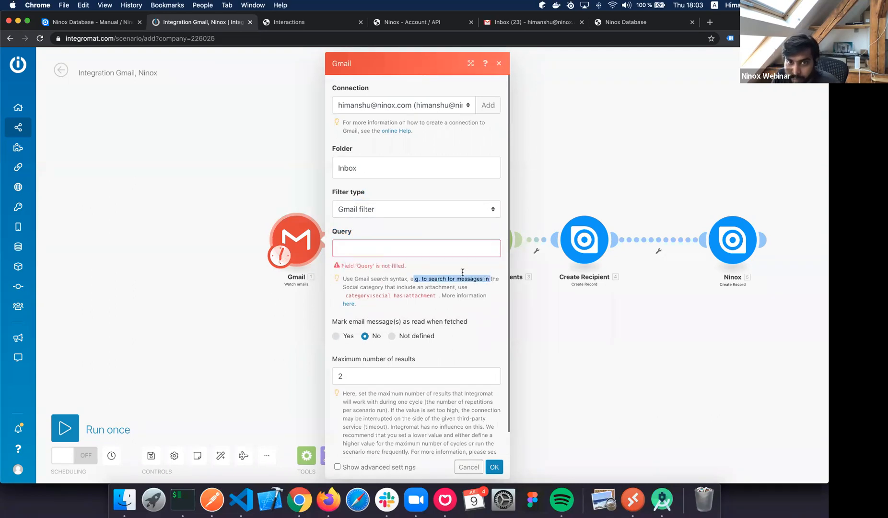
pyautogui.moveTo(345, 287); pyautogui.dragTo(406, 287)
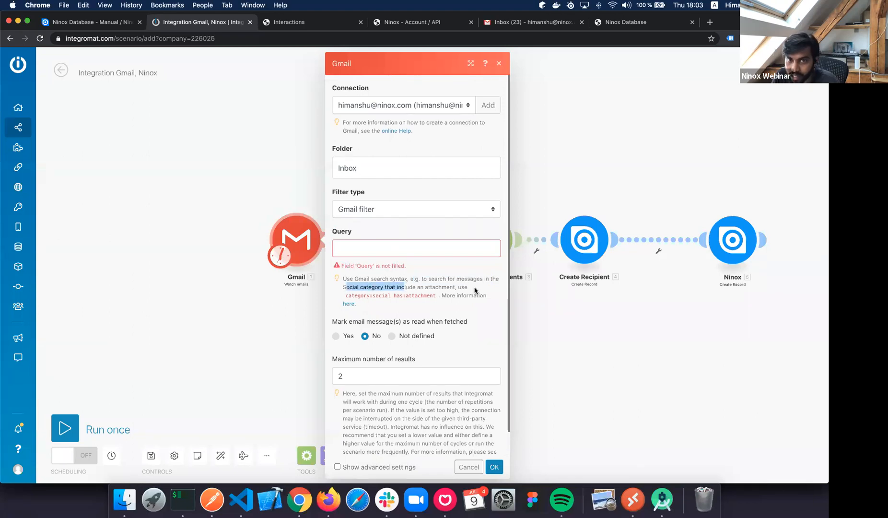
pyautogui.moveTo(468, 287); pyautogui.dragTo(373, 287)
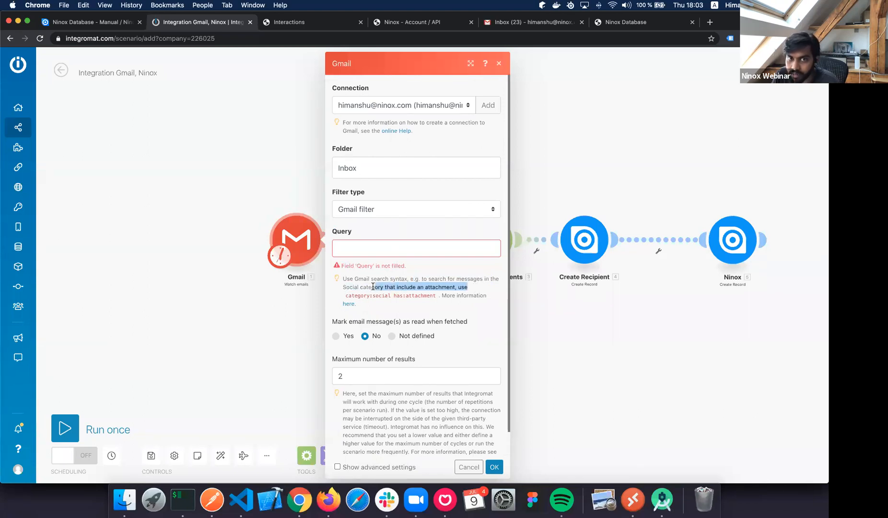
pyautogui.click(348, 304)
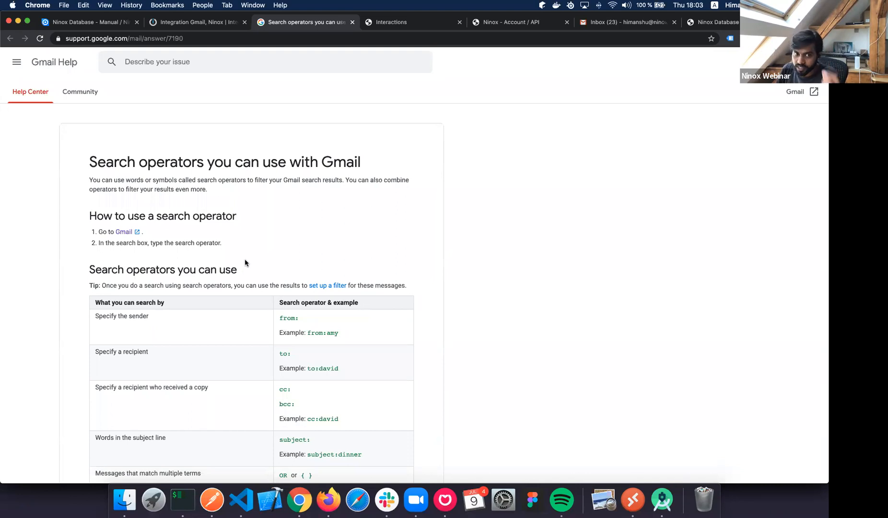
# Look up the from: operator on the Gmail search operators page, then return to Integromat.
pyautogui.click(191, 24)
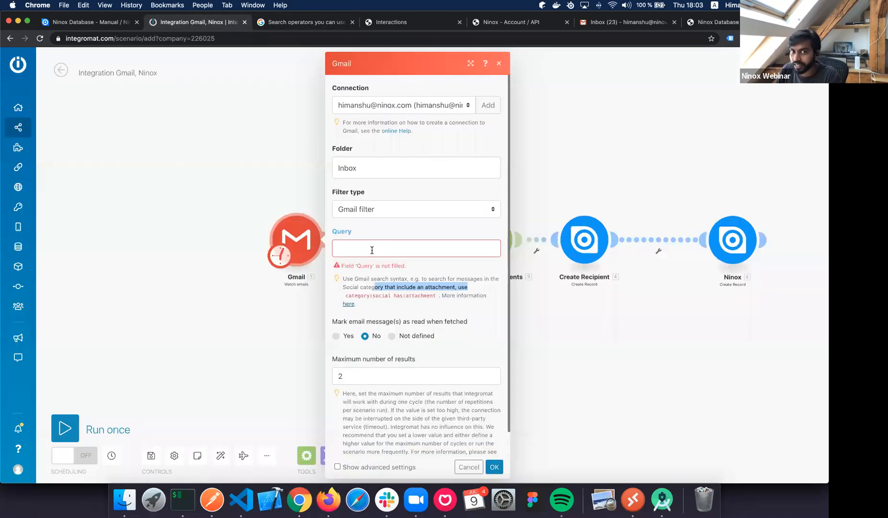
pyautogui.click(369, 249)
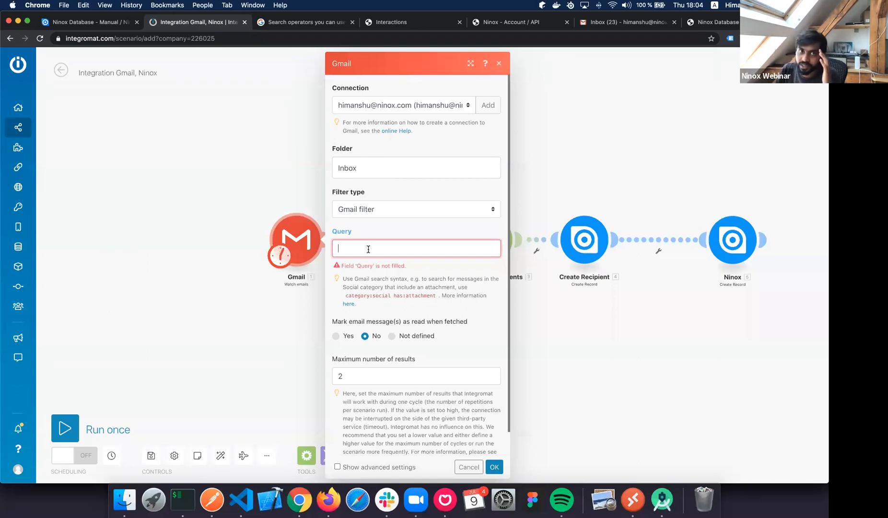
pyautogui.hotkey('ctrl', 'Tab')
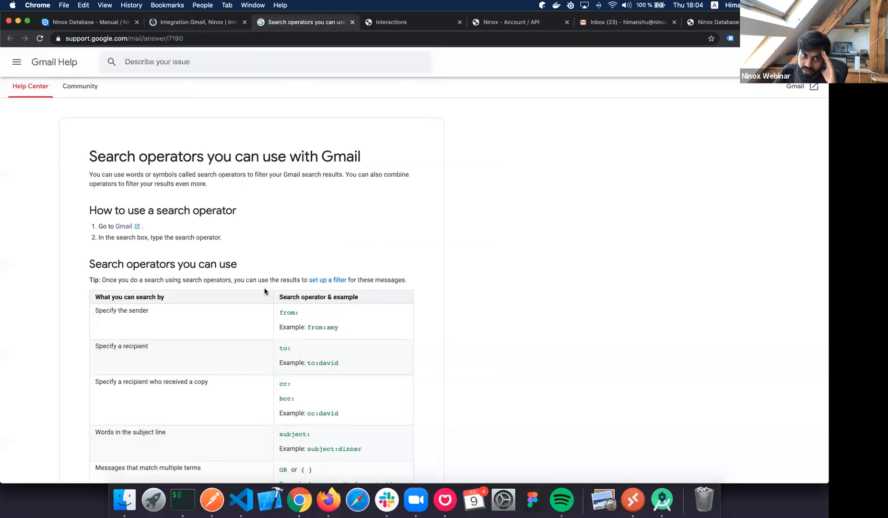
pyautogui.scroll(-2, 265, 291)
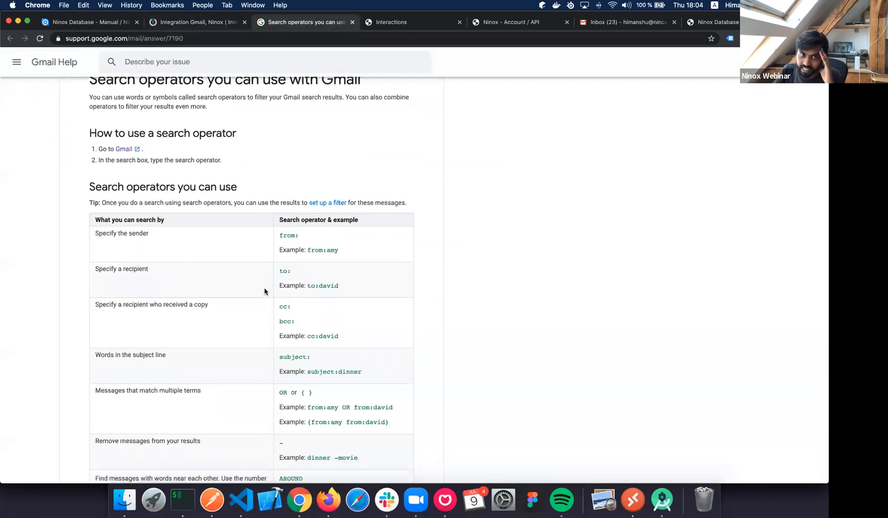
pyautogui.moveTo(281, 235); pyautogui.dragTo(318, 239)
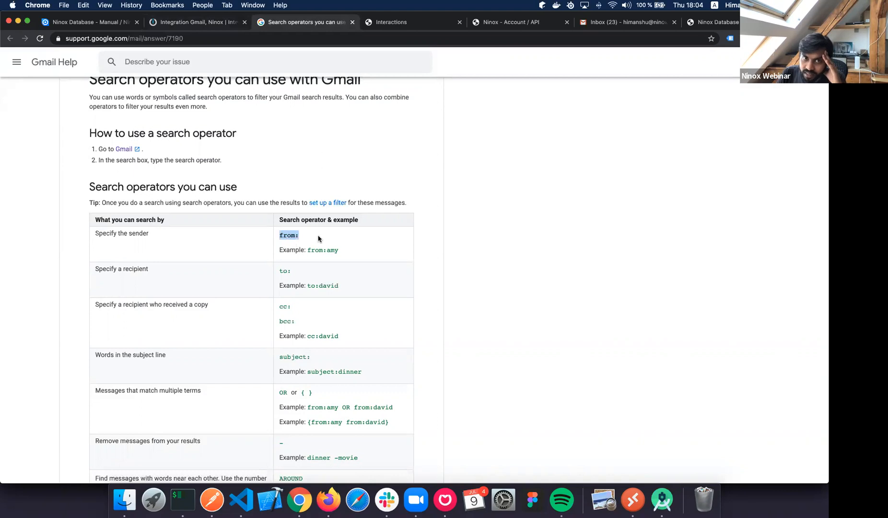
pyautogui.click(215, 28)
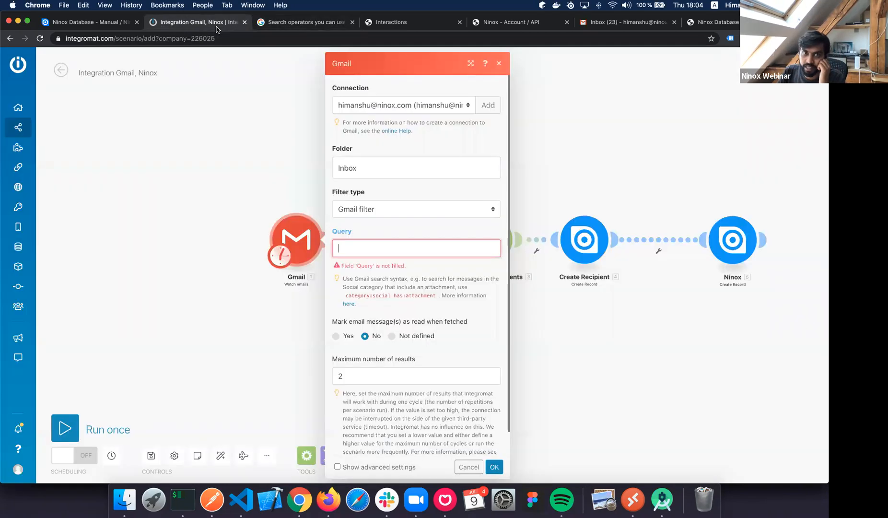
# Enter a from: query for Ninox's no-reply sender address in the Gmail trigger and copy it.
pyautogui.write('from')
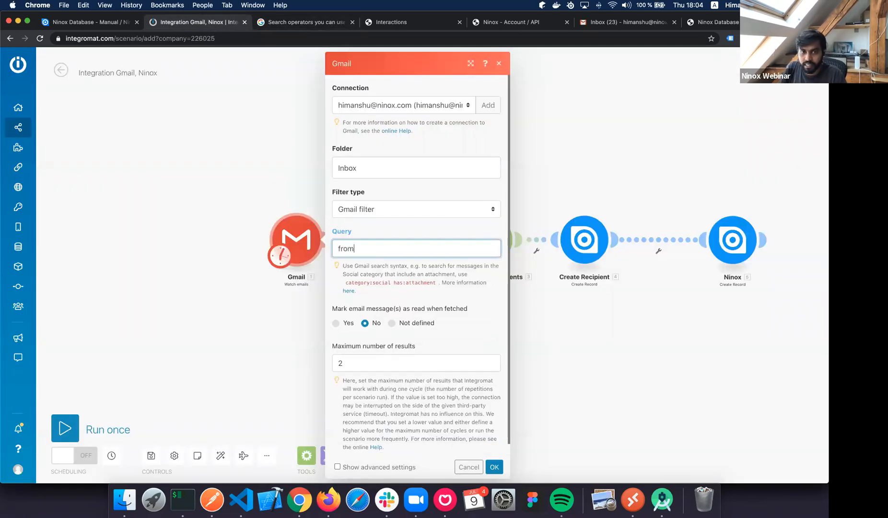
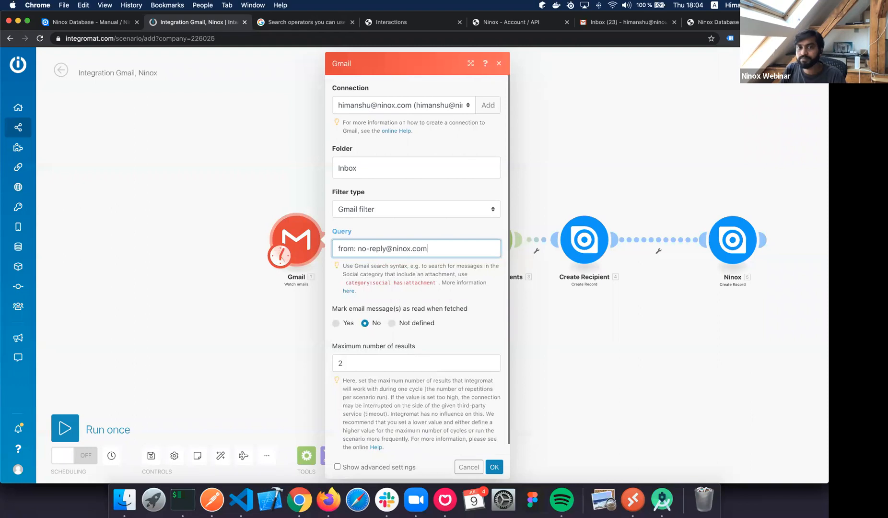
pyautogui.click(357, 249)
pyautogui.press('BackSpace')
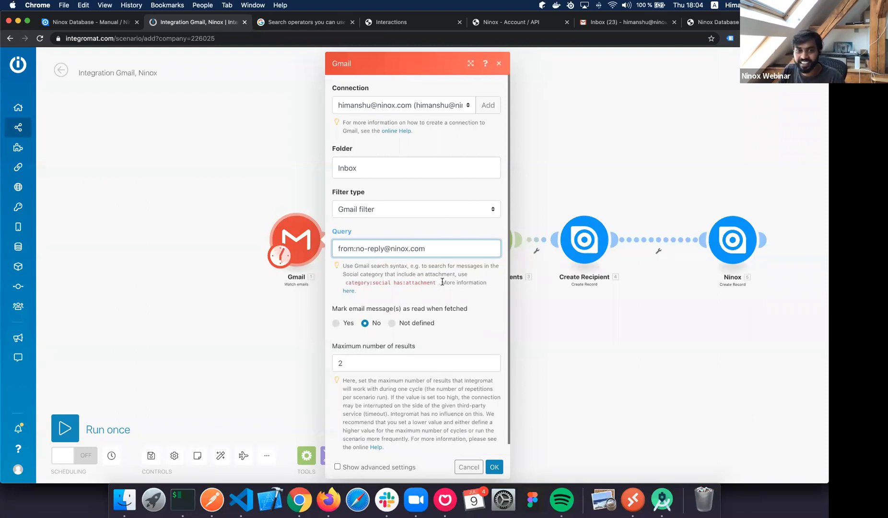
pyautogui.press('super+a')
pyautogui.press('super+c')
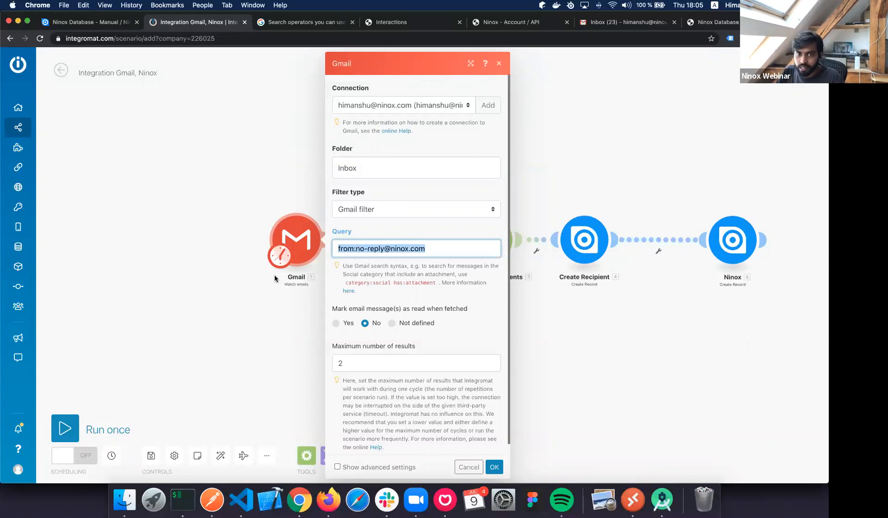
# Save the Gmail settings, move the Gmail module left and open its link's options.
pyautogui.click(195, 245)
pyautogui.moveTo(296, 239); pyautogui.dragTo(190, 240)
pyautogui.click(291, 251)
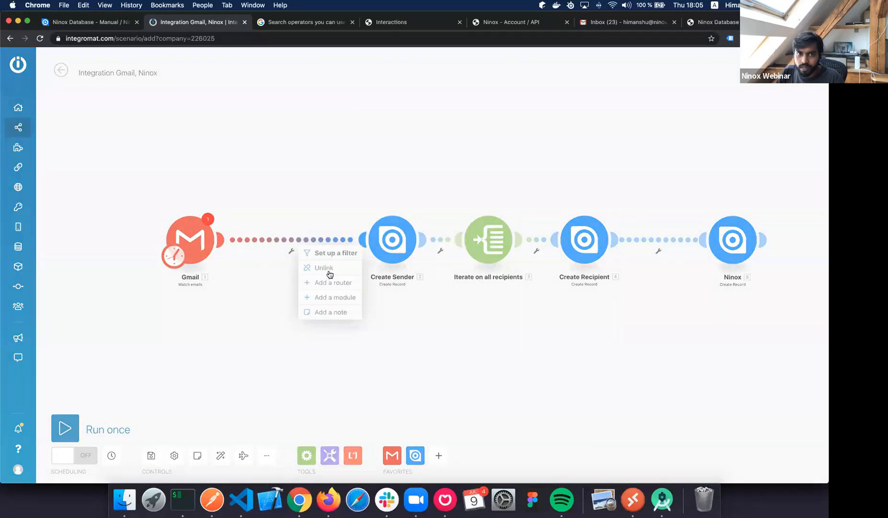
# Add a Ninox Look Up Record module after Gmail using the account's Ninox connection and team dbde0020.
pyautogui.click(416, 455)
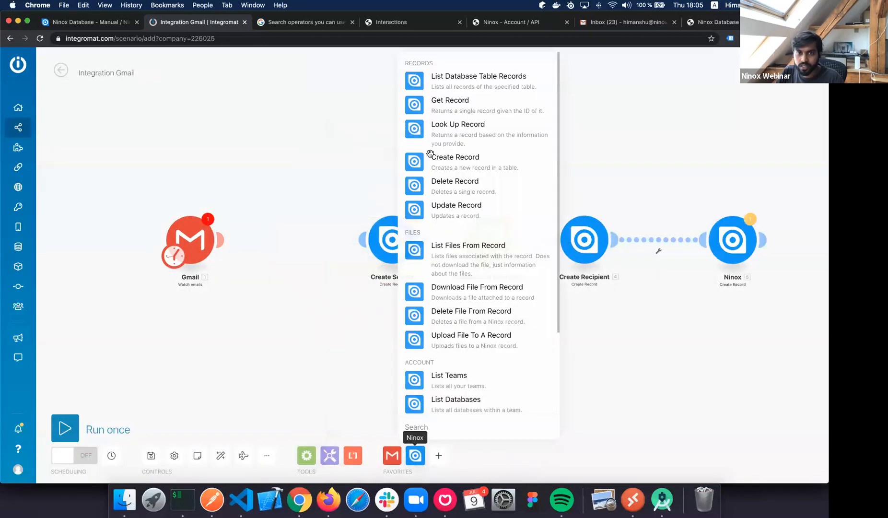
pyautogui.moveTo(415, 162); pyautogui.dragTo(376, 239)
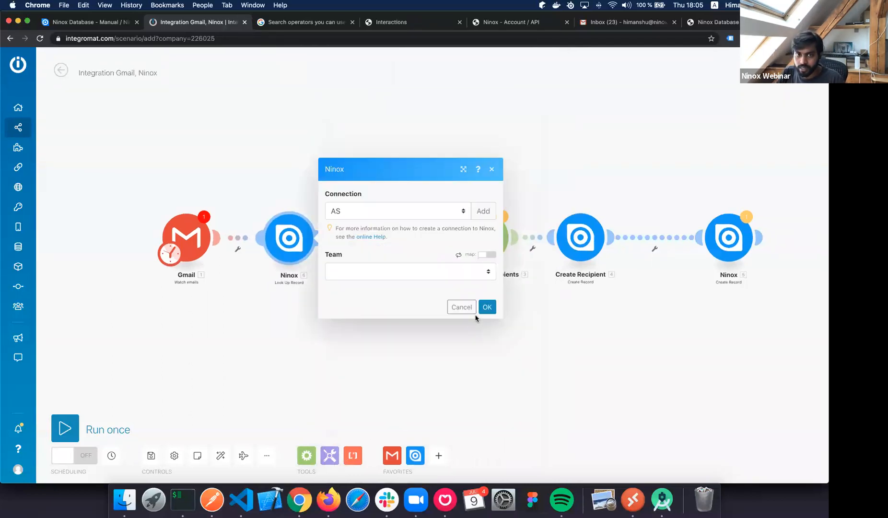
pyautogui.click(391, 213)
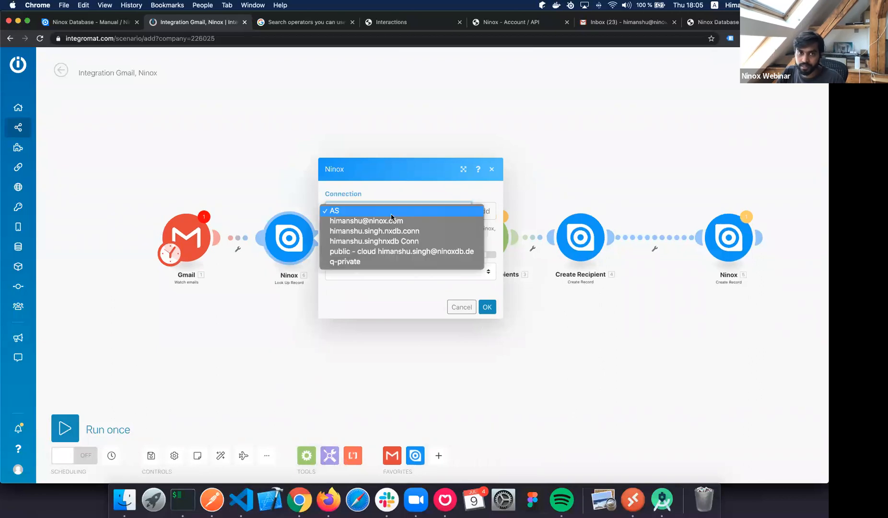
pyautogui.click(394, 223)
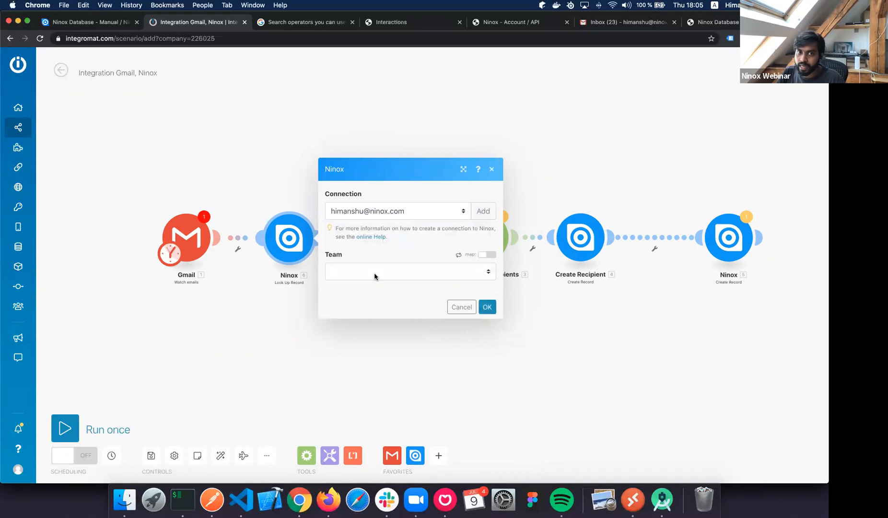
pyautogui.click(374, 273)
pyautogui.click(394, 413)
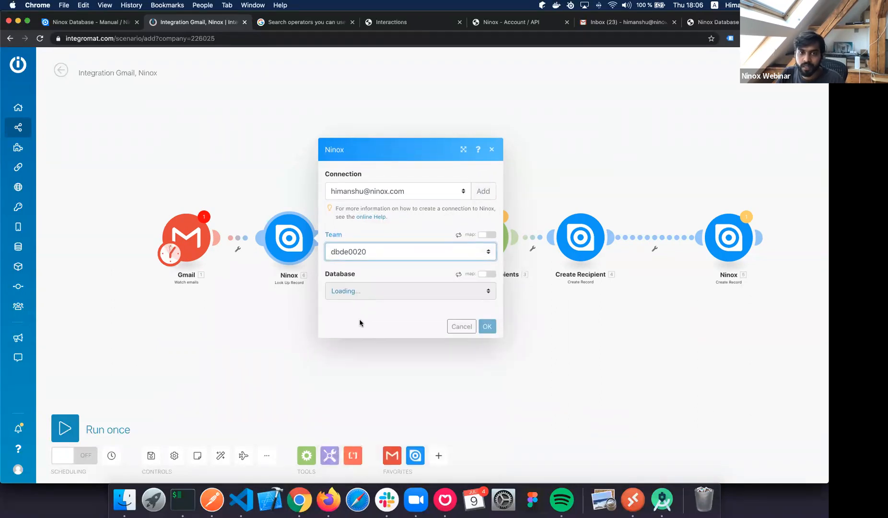
# Point the look-up at the Interactions database and its User table.
pyautogui.click(358, 291)
pyautogui.click(355, 329)
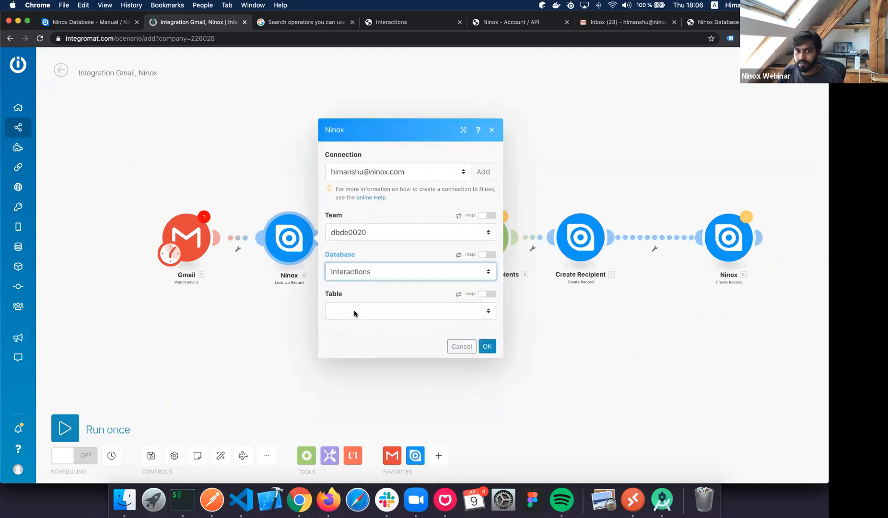
pyautogui.click(356, 313)
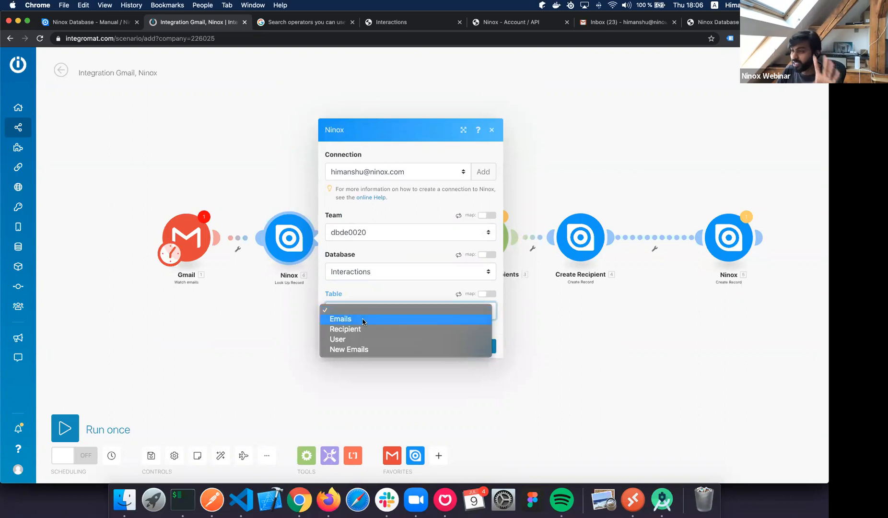
pyautogui.click(362, 320)
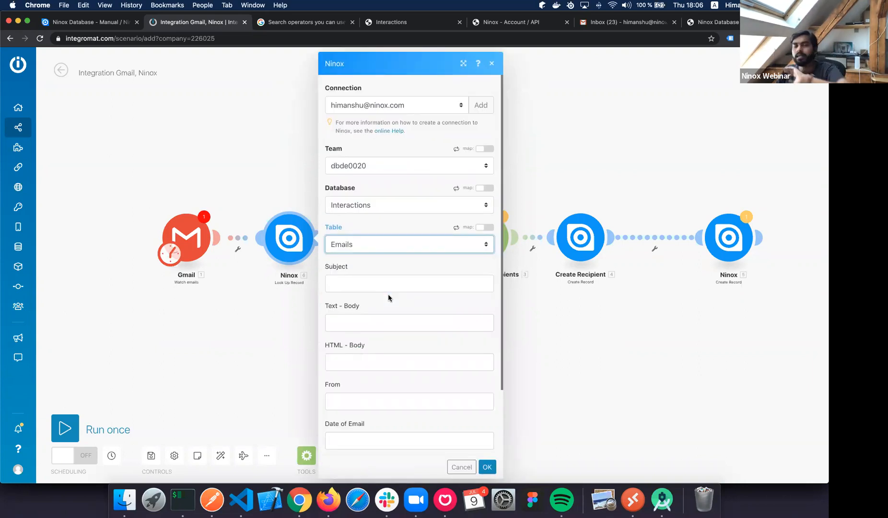
pyautogui.click(361, 249)
pyautogui.click(359, 252)
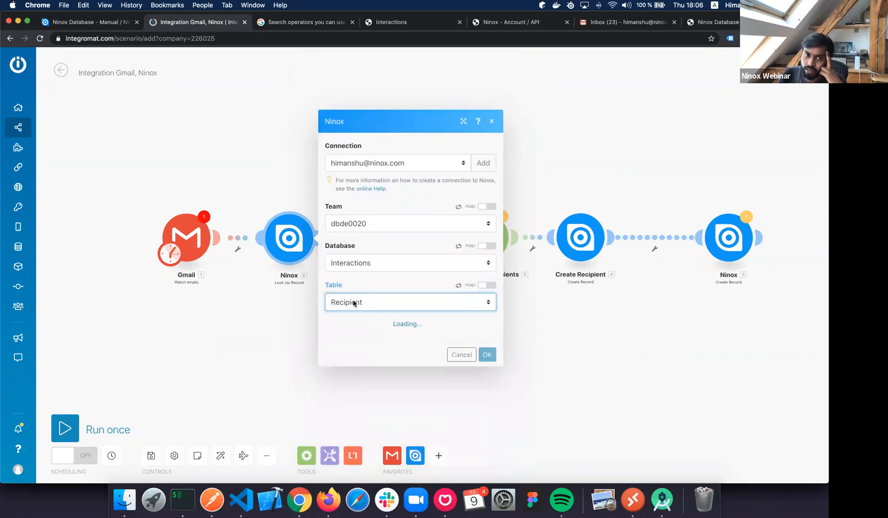
pyautogui.click(354, 302)
pyautogui.press('Down')
pyautogui.press('Return')
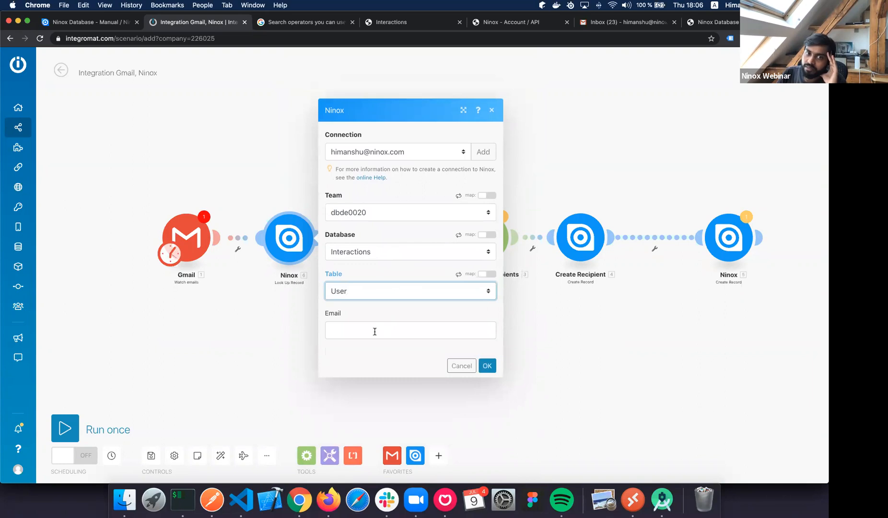
# Look up the User by the Gmail sender's email address and confirm the module.
pyautogui.click(375, 332)
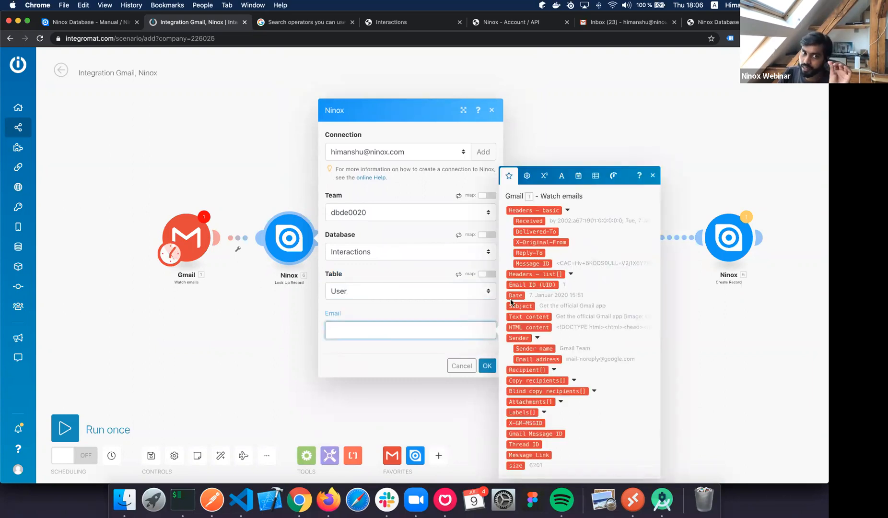
pyautogui.click(548, 354)
pyautogui.click(488, 365)
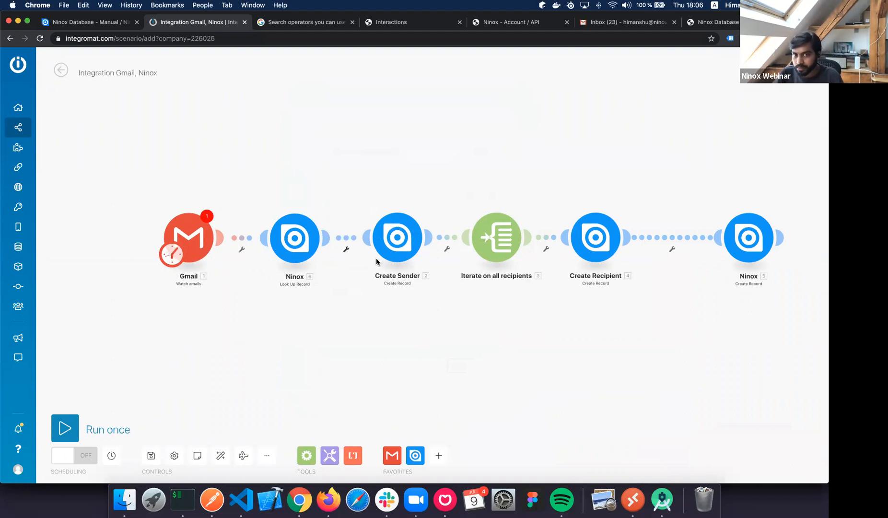
# Add a filter on the Look Up Record to Create Sender link: Record ID 'Does not exist'.
pyautogui.click(347, 250)
pyautogui.click(386, 259)
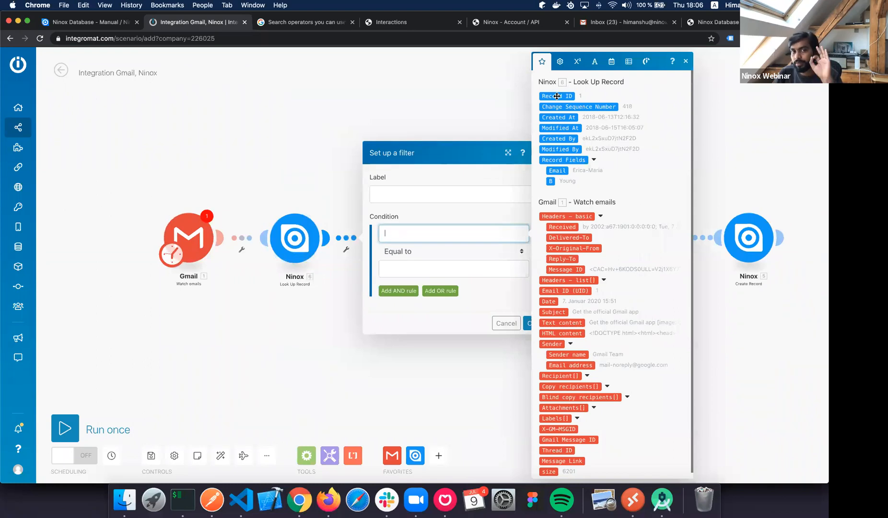
pyautogui.moveTo(422, 258); pyautogui.dragTo(428, 235)
pyautogui.click(427, 250)
pyautogui.click(426, 232)
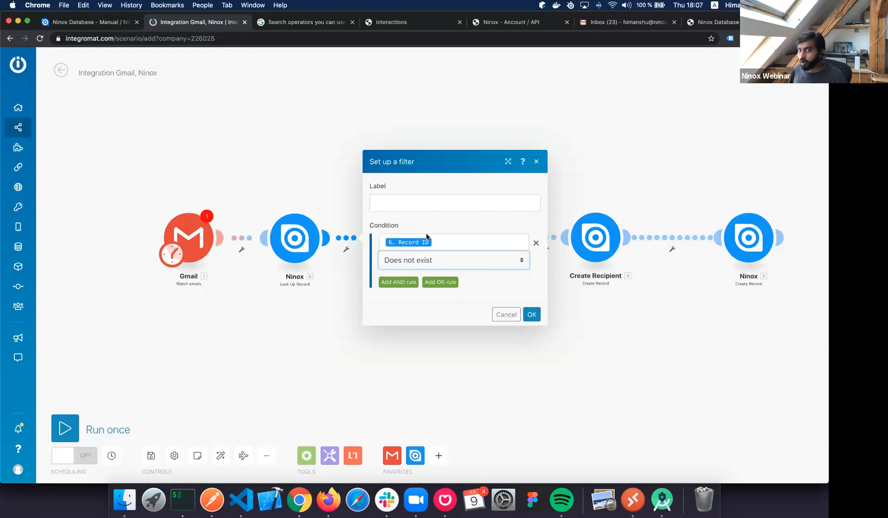
pyautogui.click(532, 316)
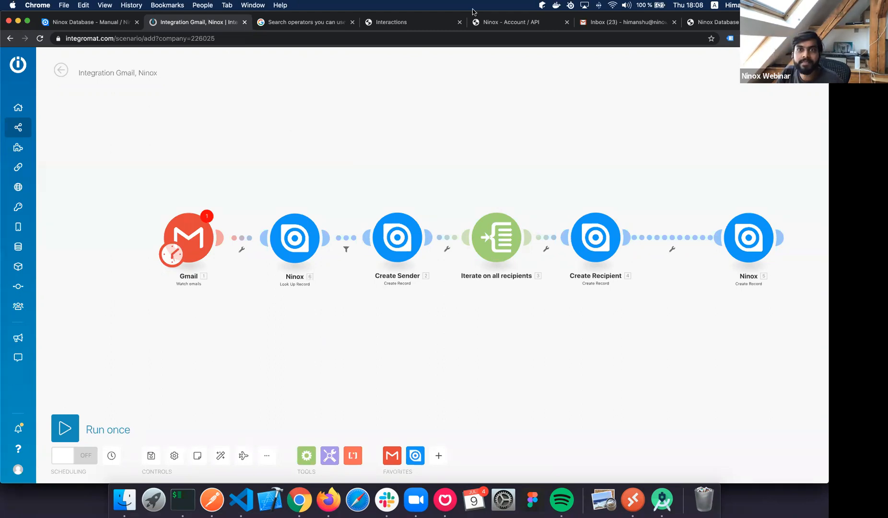
# Return to the Ninox team's database overview in the Ninox tab.
pyautogui.click(302, 23)
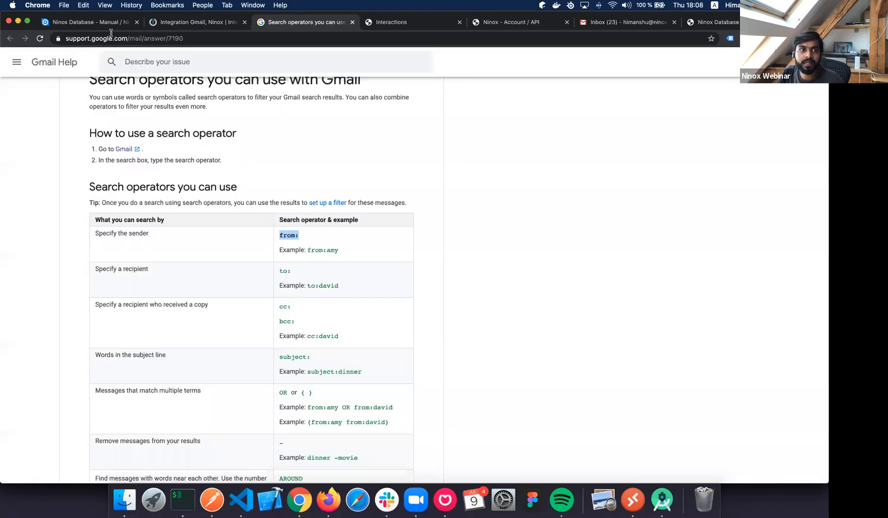
pyautogui.click(412, 22)
pyautogui.click(105, 23)
pyautogui.click(433, 21)
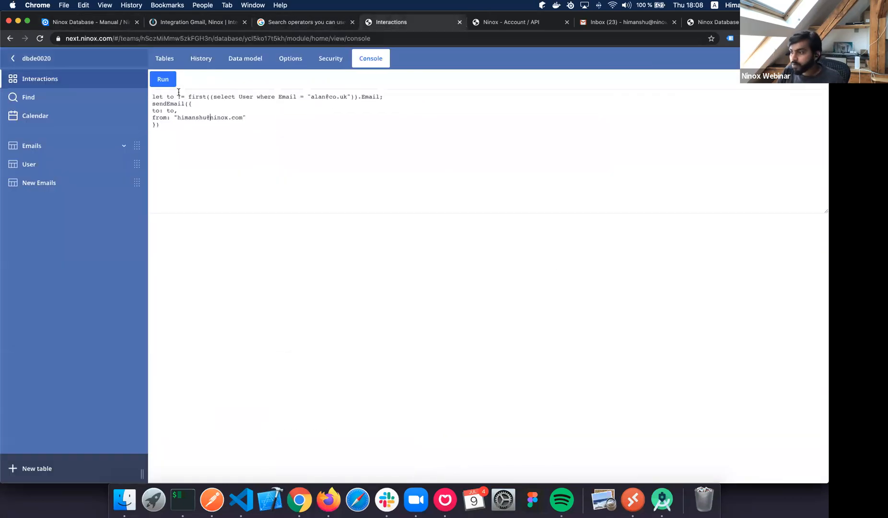
pyautogui.click(36, 59)
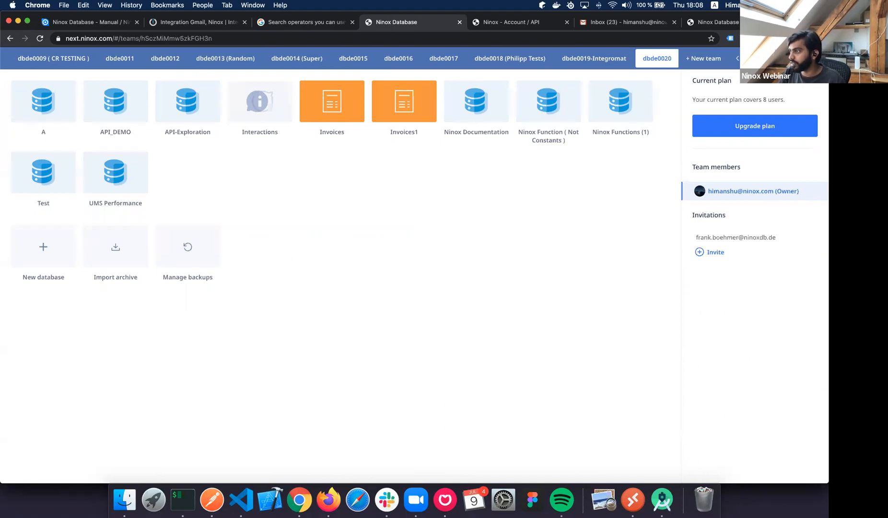
# Search teams for 'Ninox' and switch to the Ninox BETA Team.
pyautogui.hscroll(1, 678, 61)
pyautogui.hscroll(10, 677, 60)
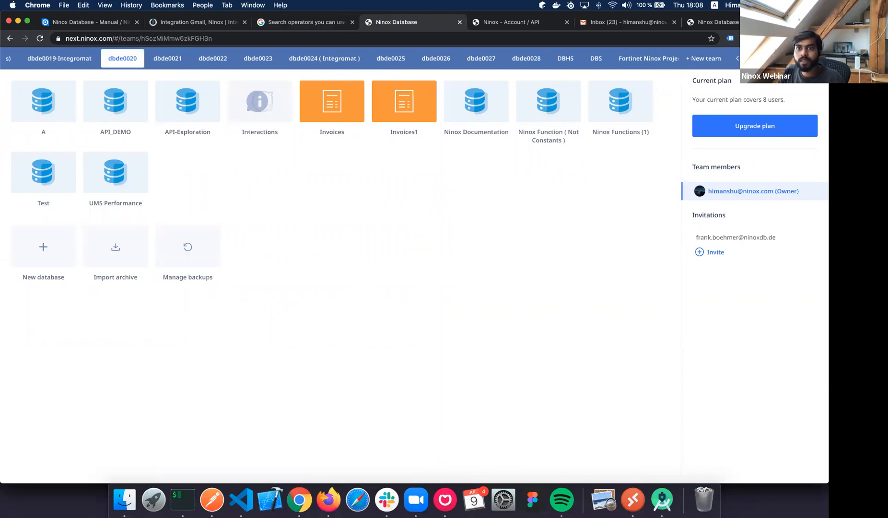
pyautogui.write('Ninox')
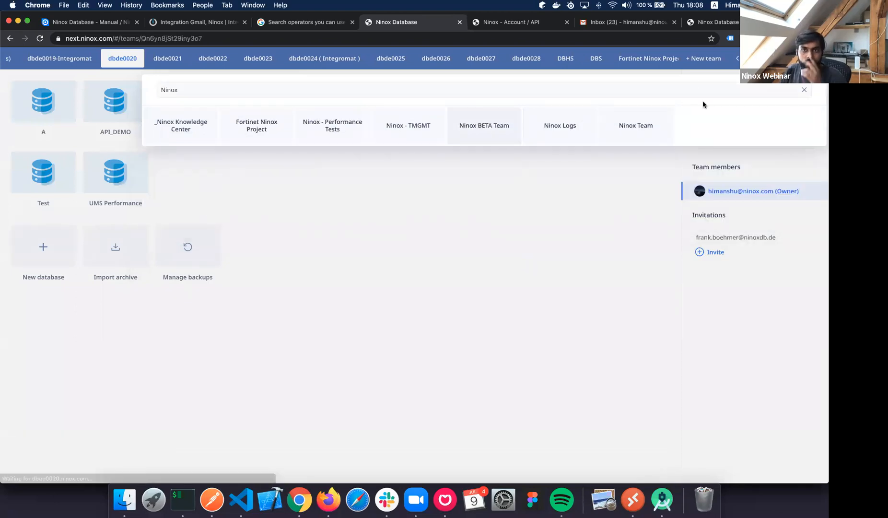
pyautogui.press('Return')
# Search teams for 'Nx' and switch to the NX-API team.
pyautogui.press('super+k')
pyautogui.write('Nx')
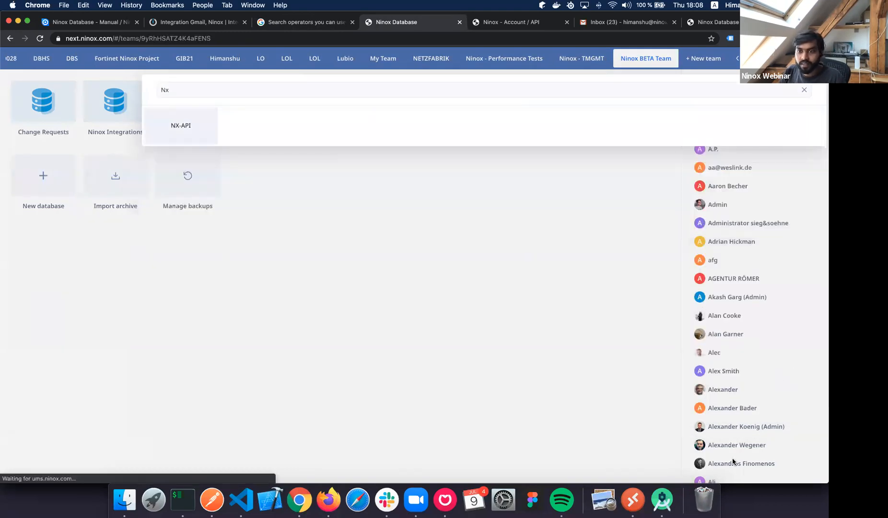
pyautogui.press('Return')
pyautogui.scroll(-20, 727, 481)
pyautogui.click(717, 477)
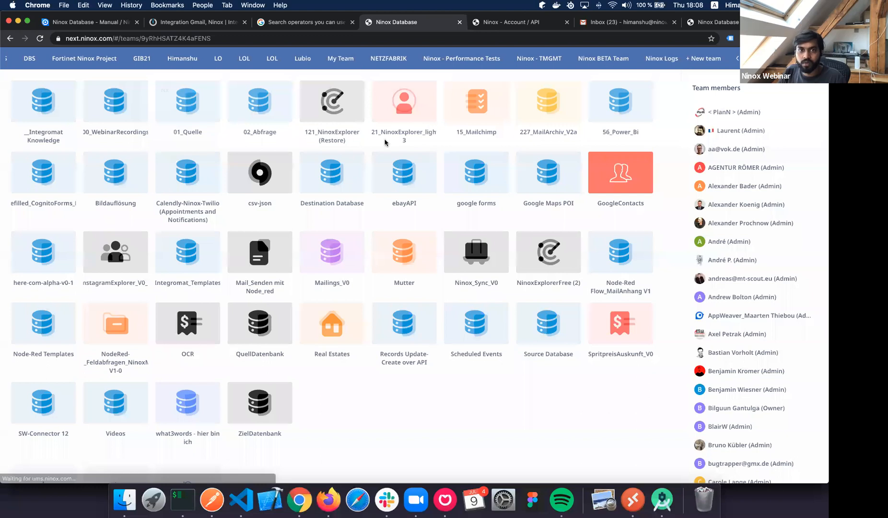
# Invite the first participant by pasted e-mail with admin instead of editor access.
pyautogui.press('super+v')
pyautogui.click(368, 163)
pyautogui.click(357, 191)
pyautogui.click(358, 205)
pyautogui.click(468, 197)
pyautogui.click(467, 202)
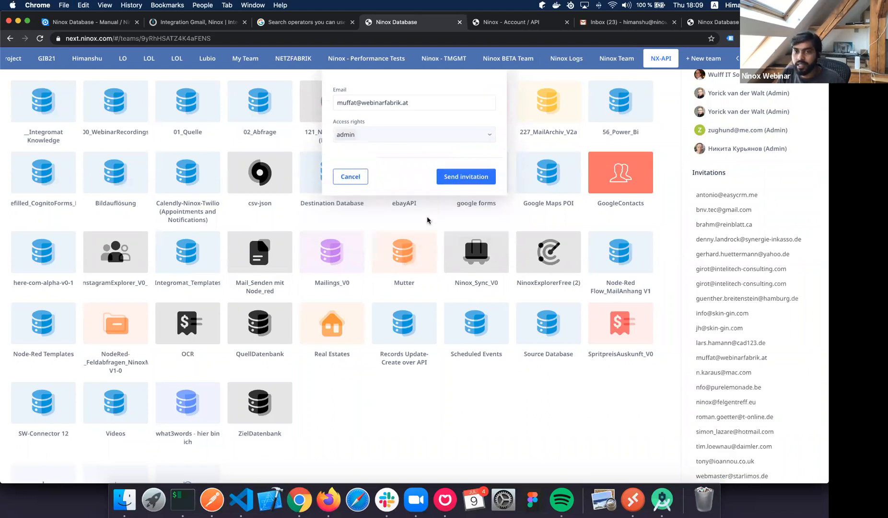
# Invite a second participant by pasted e-mail with admin access.
pyautogui.scroll(-1, 717, 472)
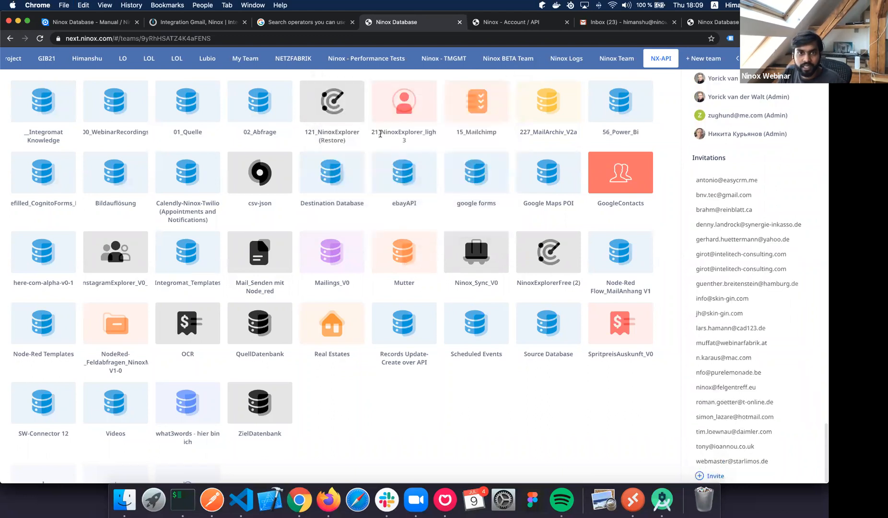
pyautogui.click(714, 476)
pyautogui.press('super+v')
pyautogui.click(355, 160)
pyautogui.click(358, 177)
pyautogui.click(484, 210)
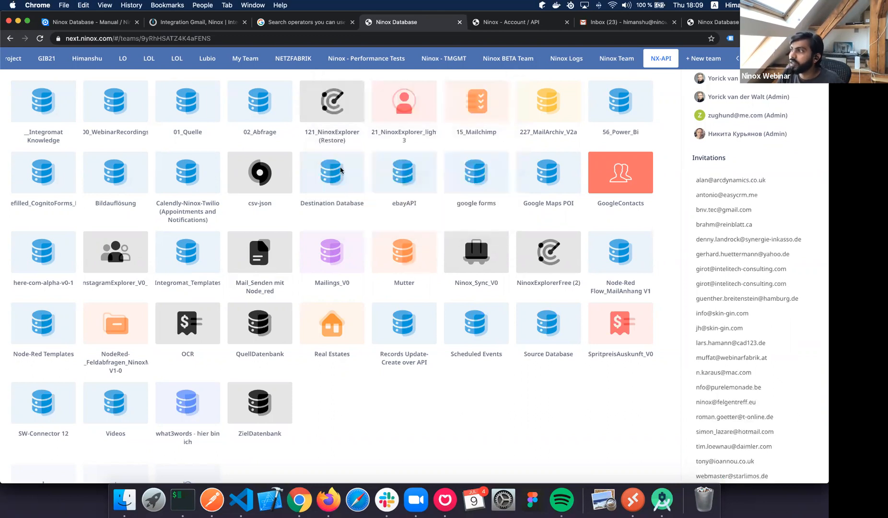
# Invite a third participant by pasted e-mail with admin access.
pyautogui.scroll(-1, 714, 470)
pyautogui.click(712, 475)
pyautogui.press('super+v')
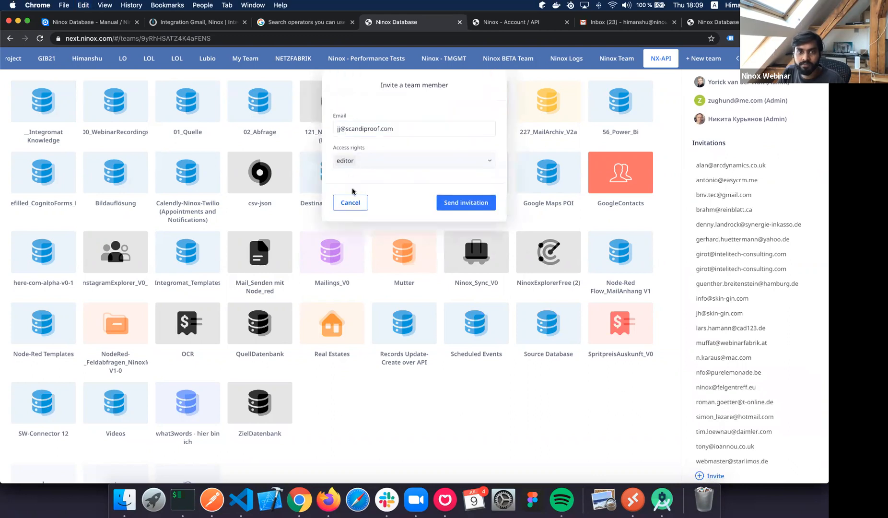
pyautogui.click(365, 163)
pyautogui.click(341, 191)
pyautogui.click(526, 215)
pyautogui.click(467, 203)
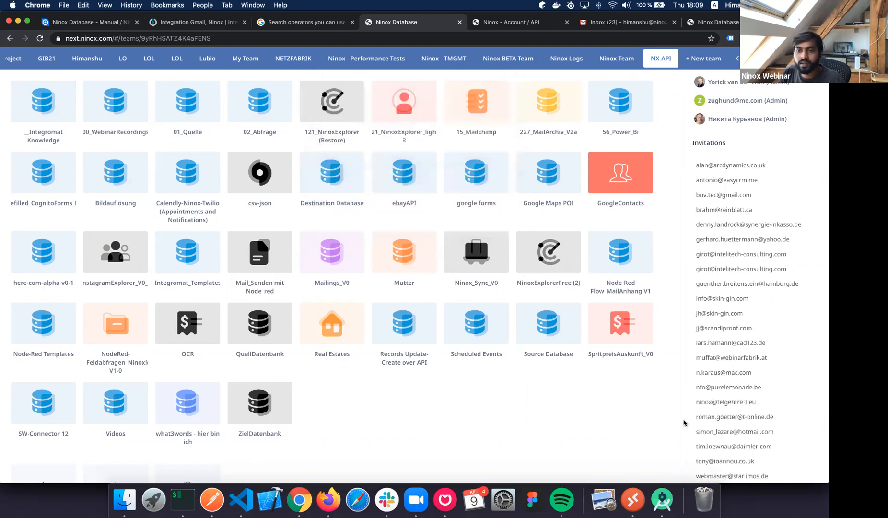
# Check an existing invitation, then invite a fourth participant with admin instead of editor access.
pyautogui.scroll(-1, 707, 409)
pyautogui.click(707, 408)
pyautogui.click(714, 476)
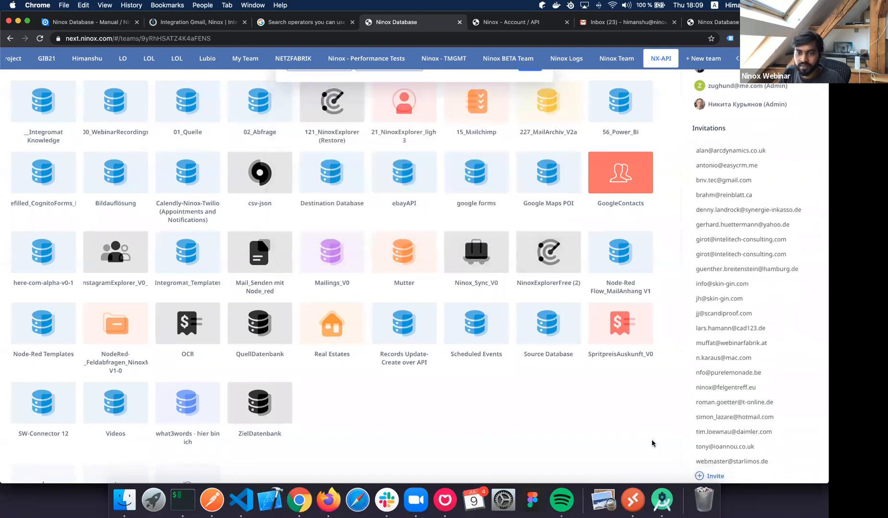
pyautogui.press('super+v')
pyautogui.click(356, 161)
pyautogui.click(356, 193)
pyautogui.click(358, 207)
pyautogui.click(454, 161)
pyautogui.click(474, 206)
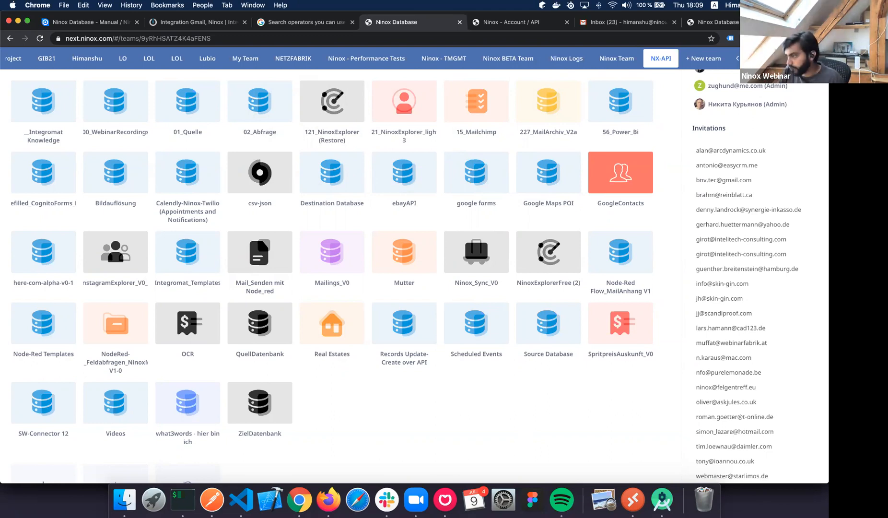
pyautogui.click(712, 476)
pyautogui.click(342, 201)
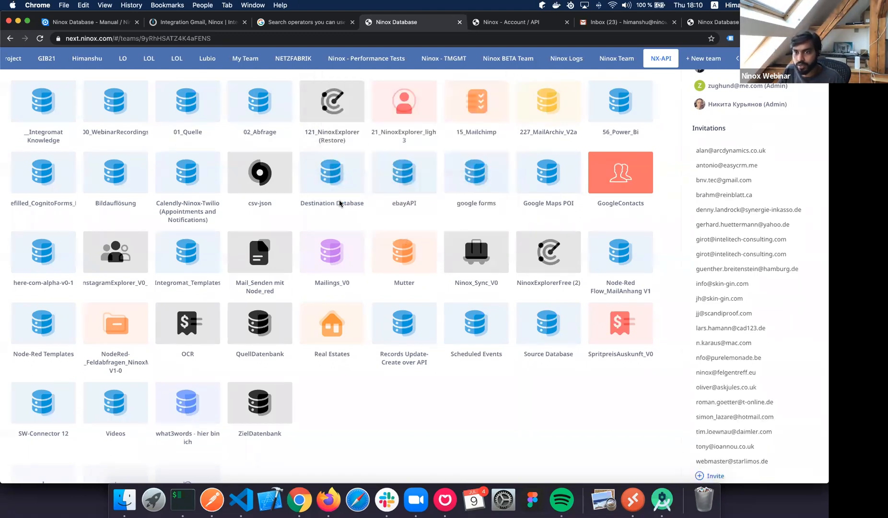
pyautogui.click(713, 388)
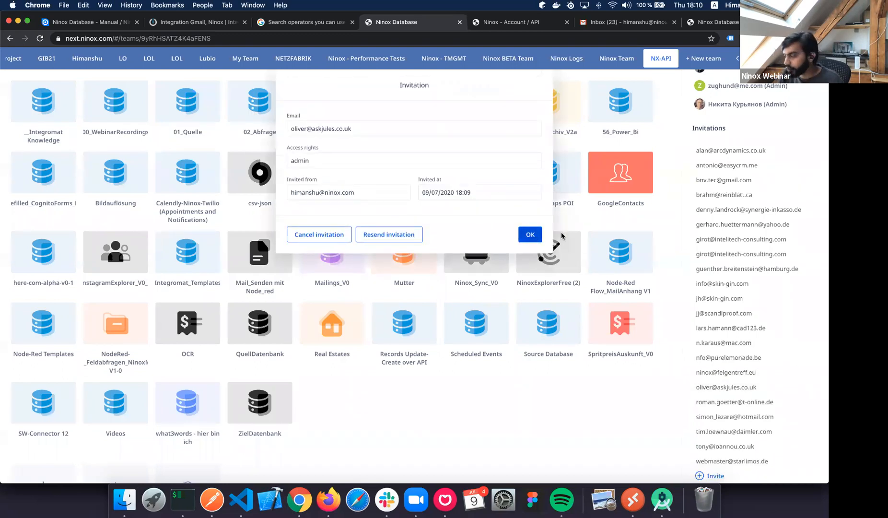
pyautogui.click(528, 235)
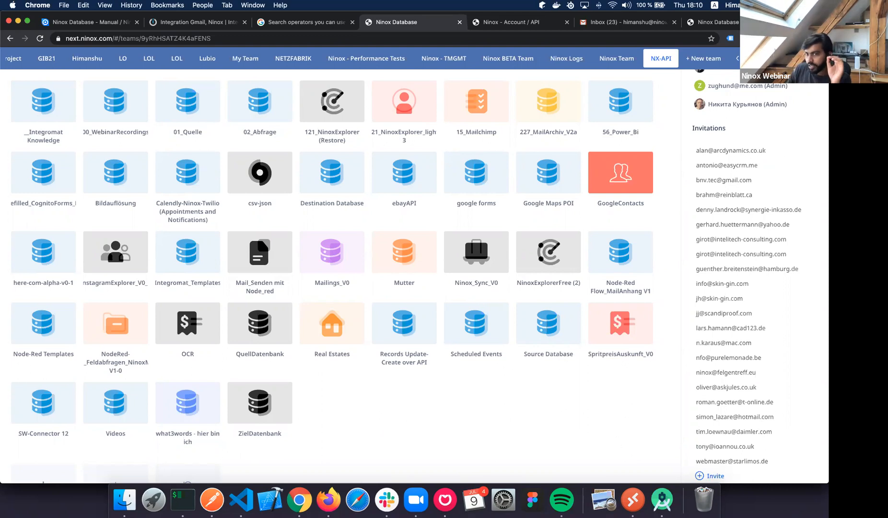
pyautogui.scroll(-3, 487, 432)
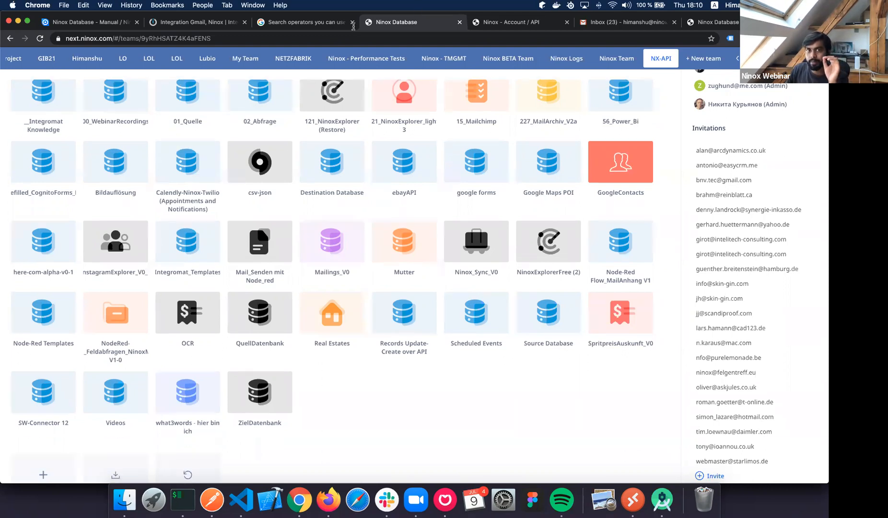
# Return to the Ninox team database overview after glancing at the Gmail and API keys pages.
pyautogui.click(303, 23)
pyautogui.click(484, 25)
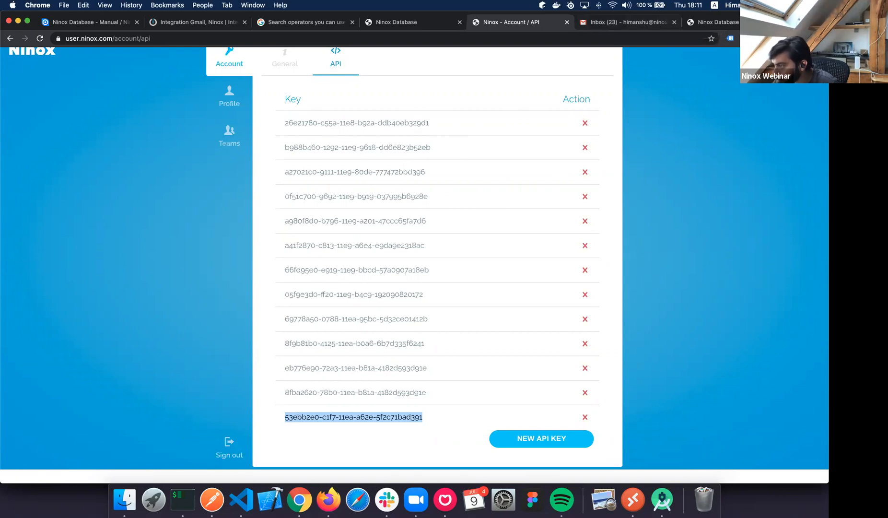
pyautogui.click(269, 25)
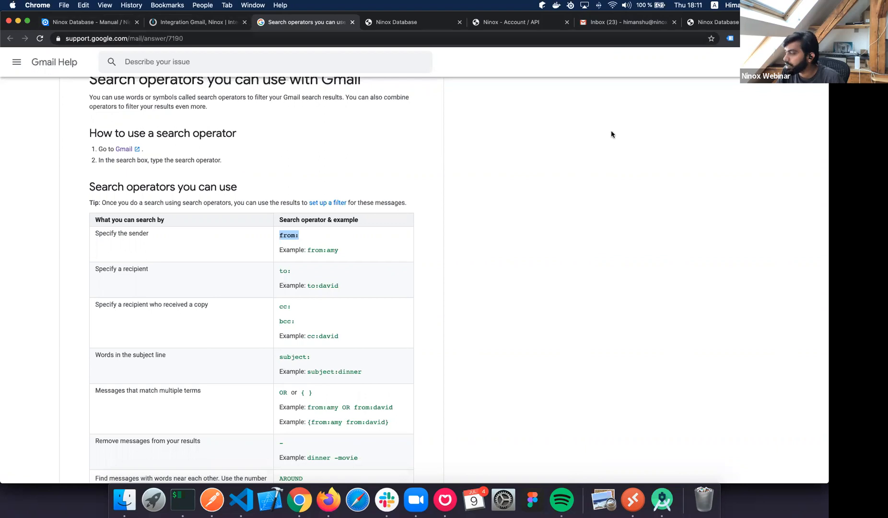
pyautogui.hotkey('ctrl', 'Tab')
# Invite the next participant by pasted e-mail with admin access rights.
pyautogui.click(712, 476)
pyautogui.press('super+v')
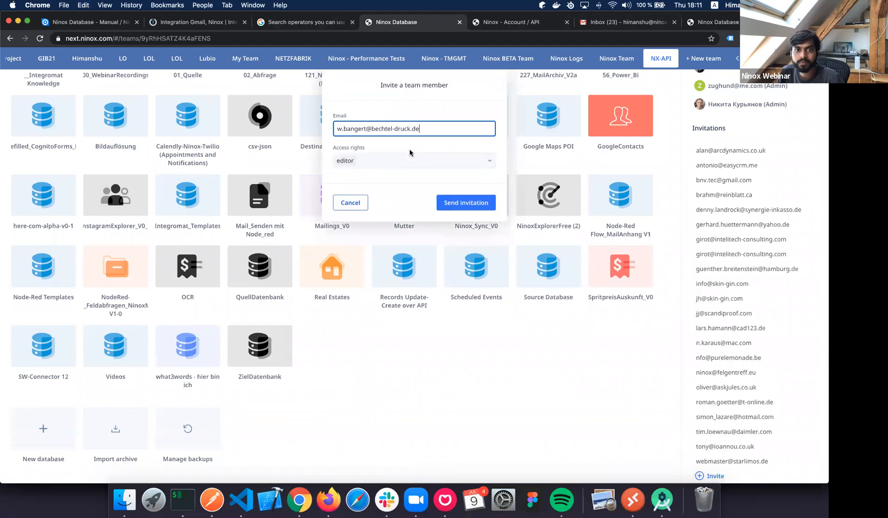
pyautogui.click(403, 161)
pyautogui.click(360, 193)
pyautogui.click(466, 202)
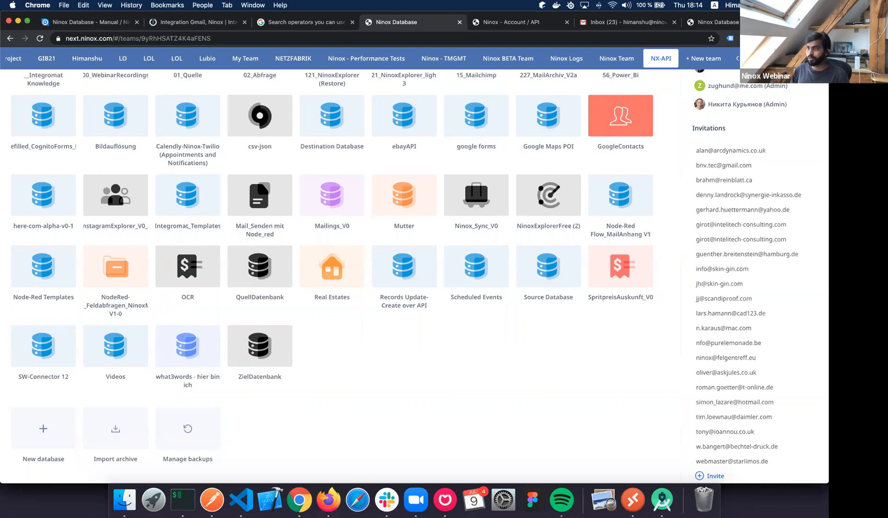
pyautogui.scroll(1, 747, 259)
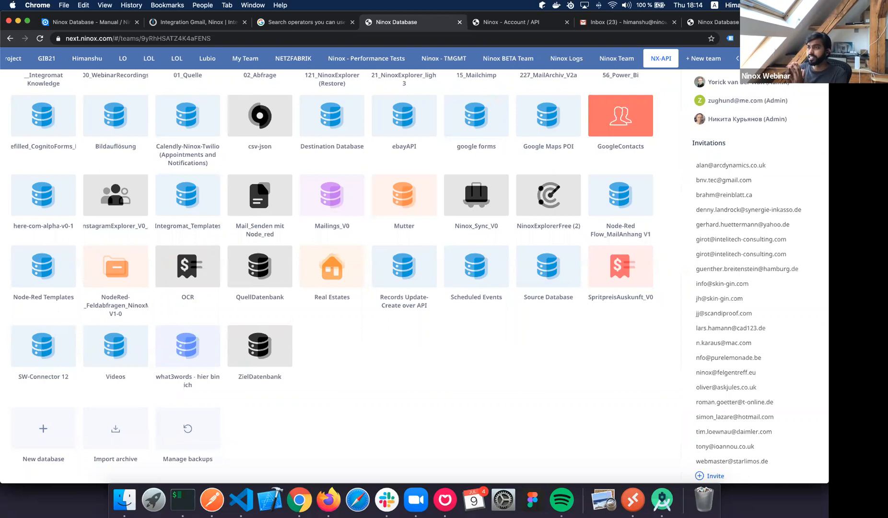